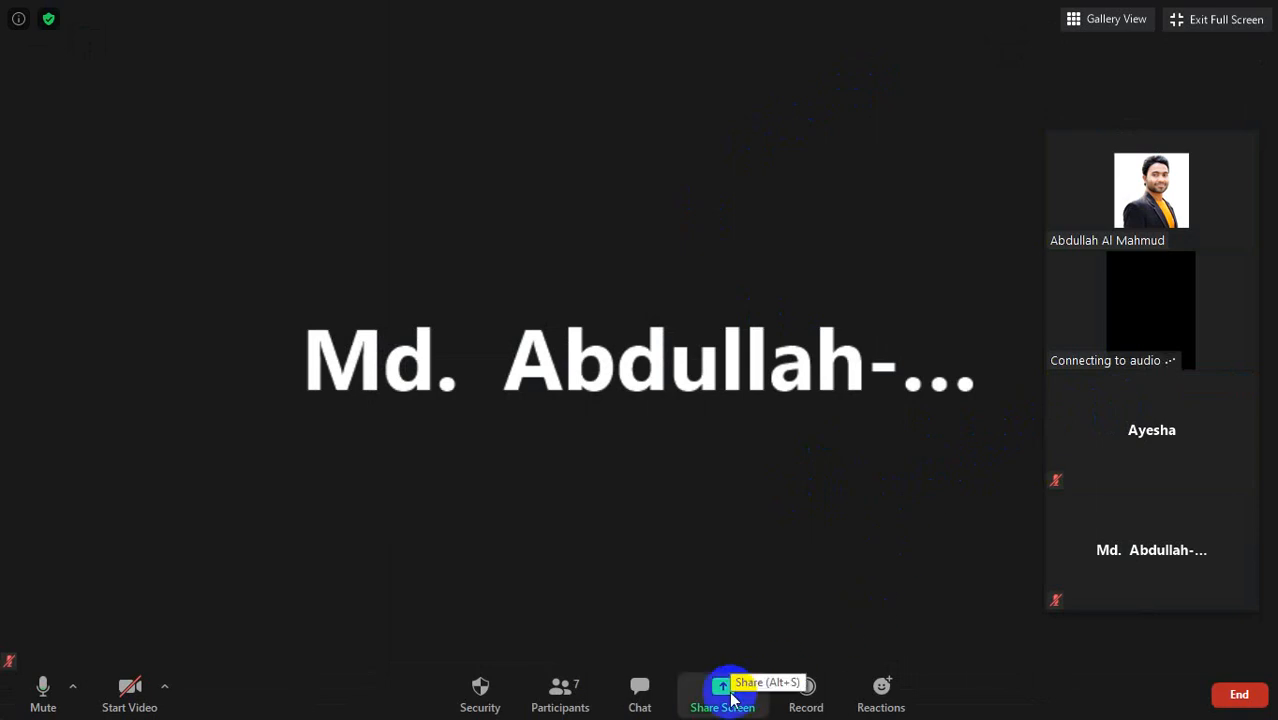
Switch the meeting's participant thumbnails to grid layout and share the desktop screen with the attendees
click(759, 689)
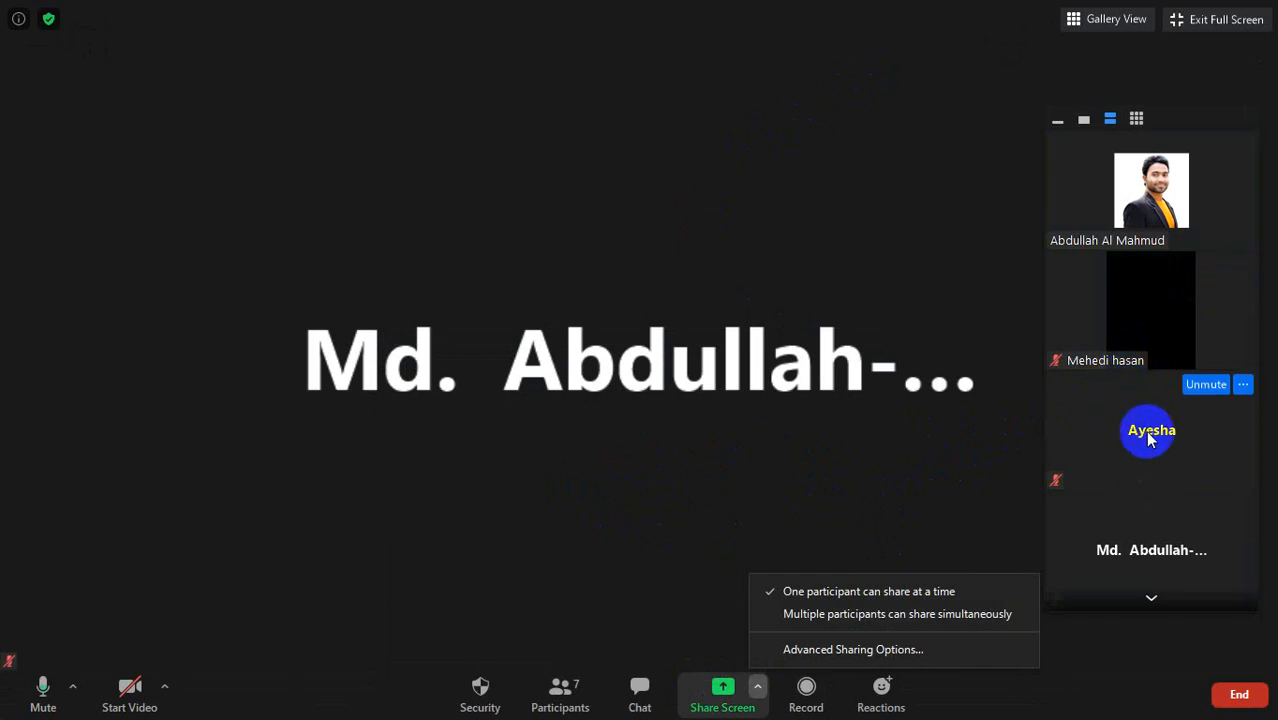
click(1153, 597)
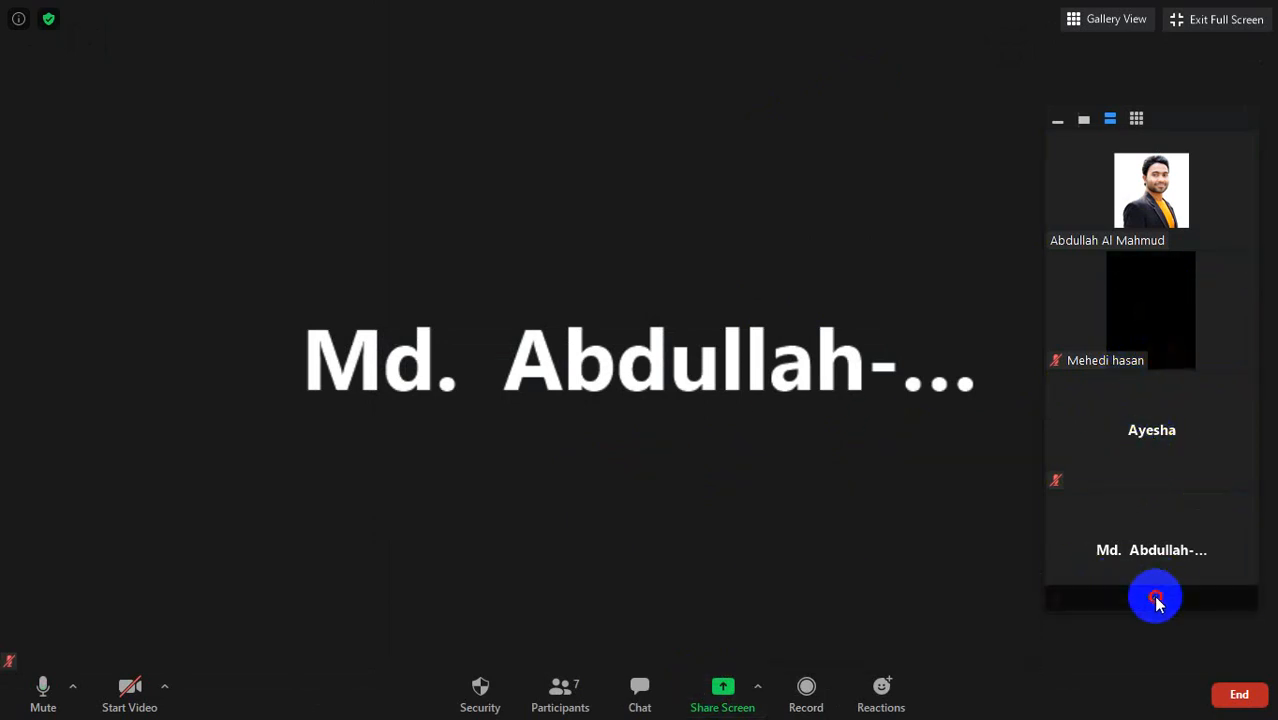
click(1134, 118)
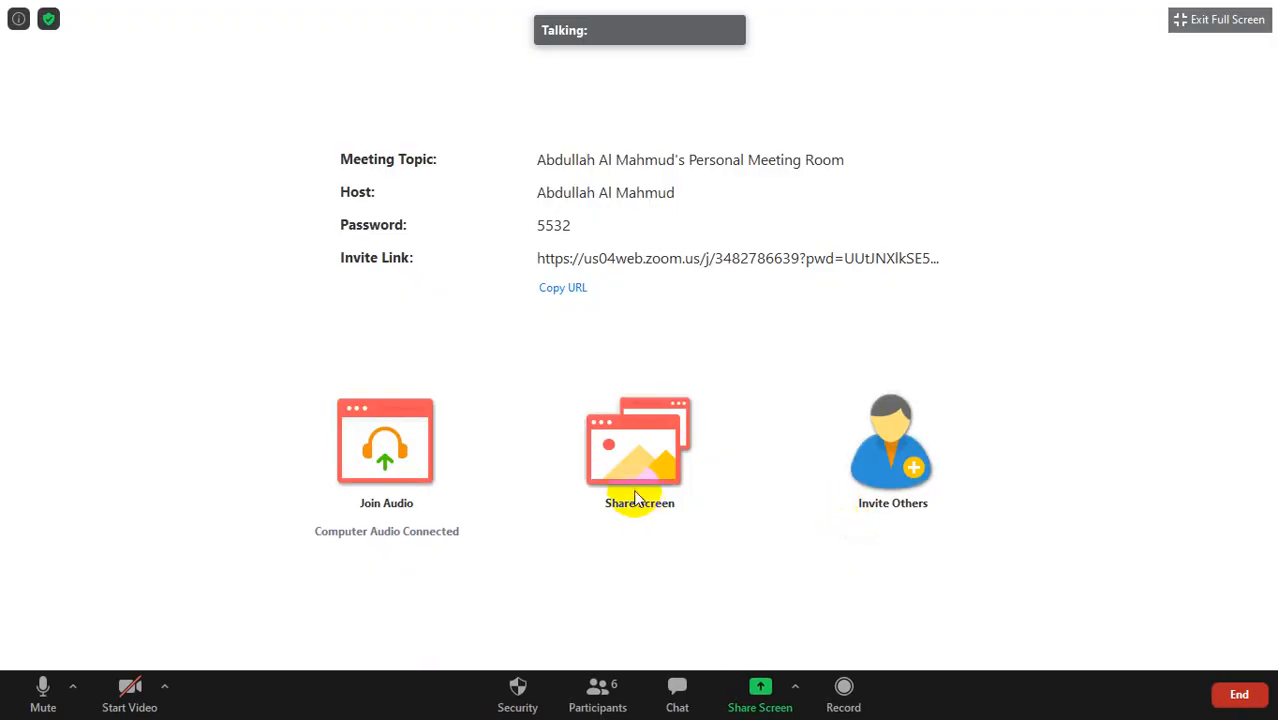
click(636, 498)
click(1008, 609)
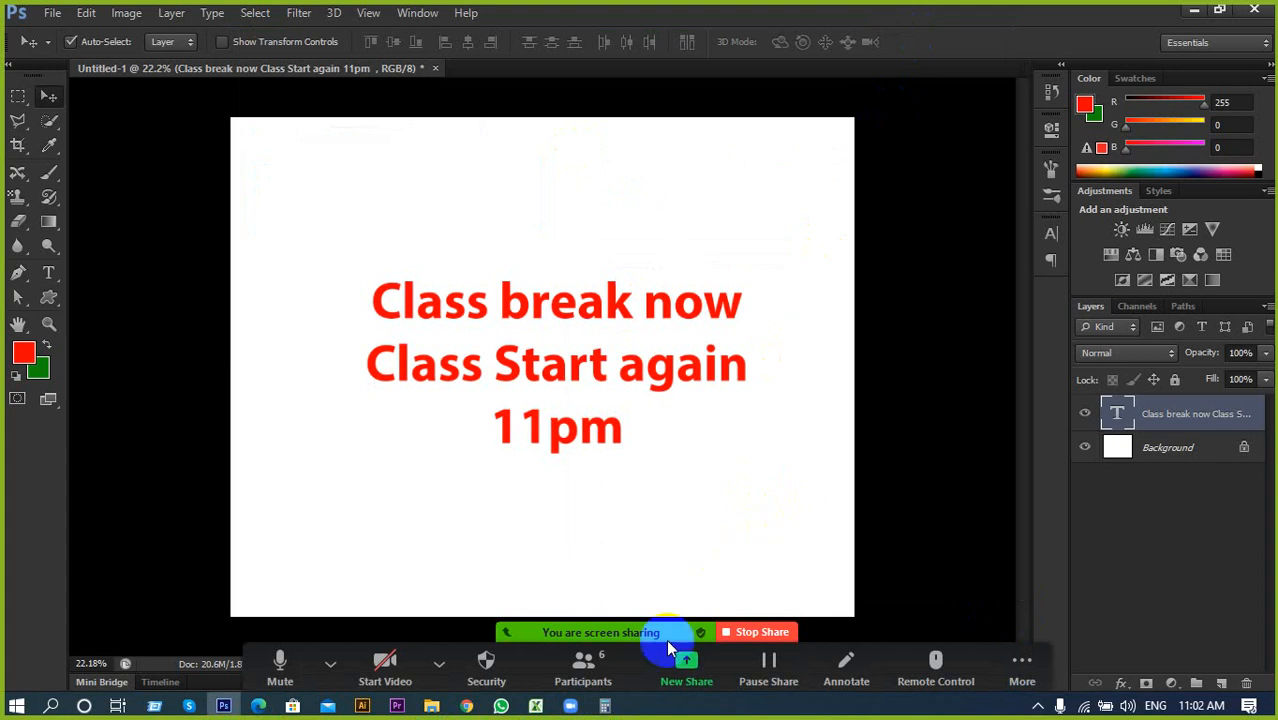
Open the meeting's Participants window, make it narrower and move it off the canvas text
click(585, 667)
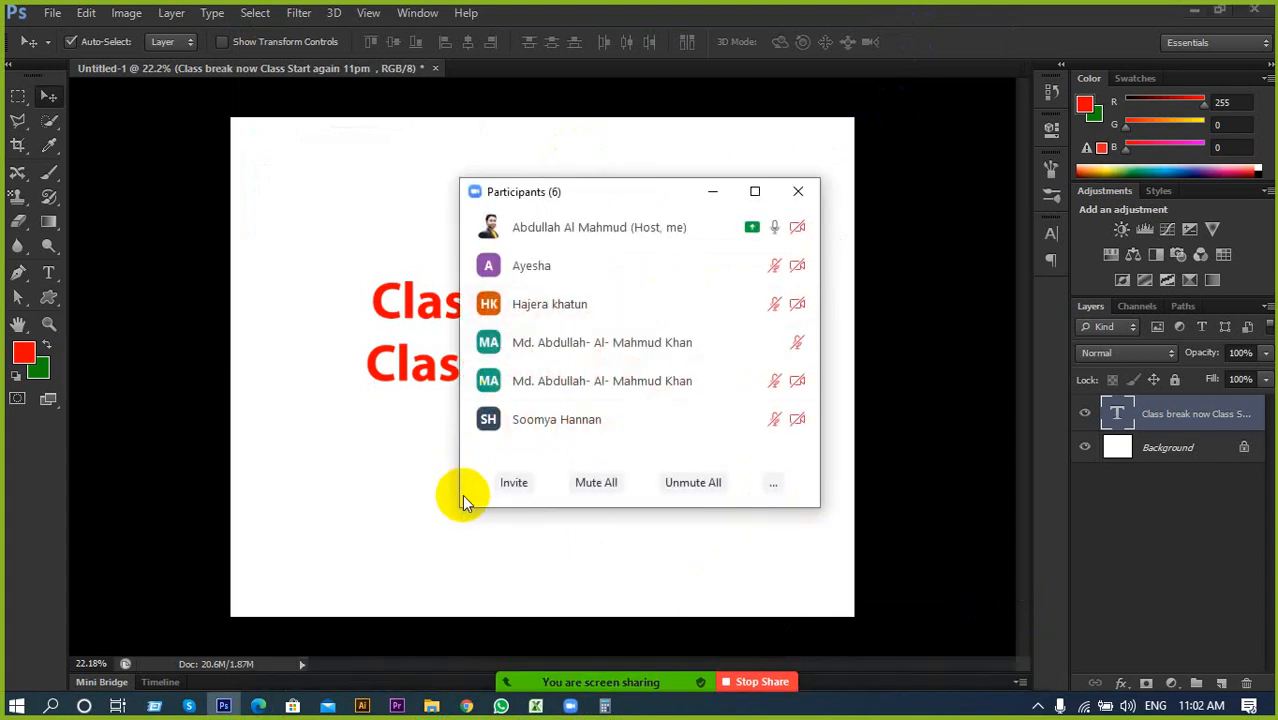
drag(459, 505, 556, 505)
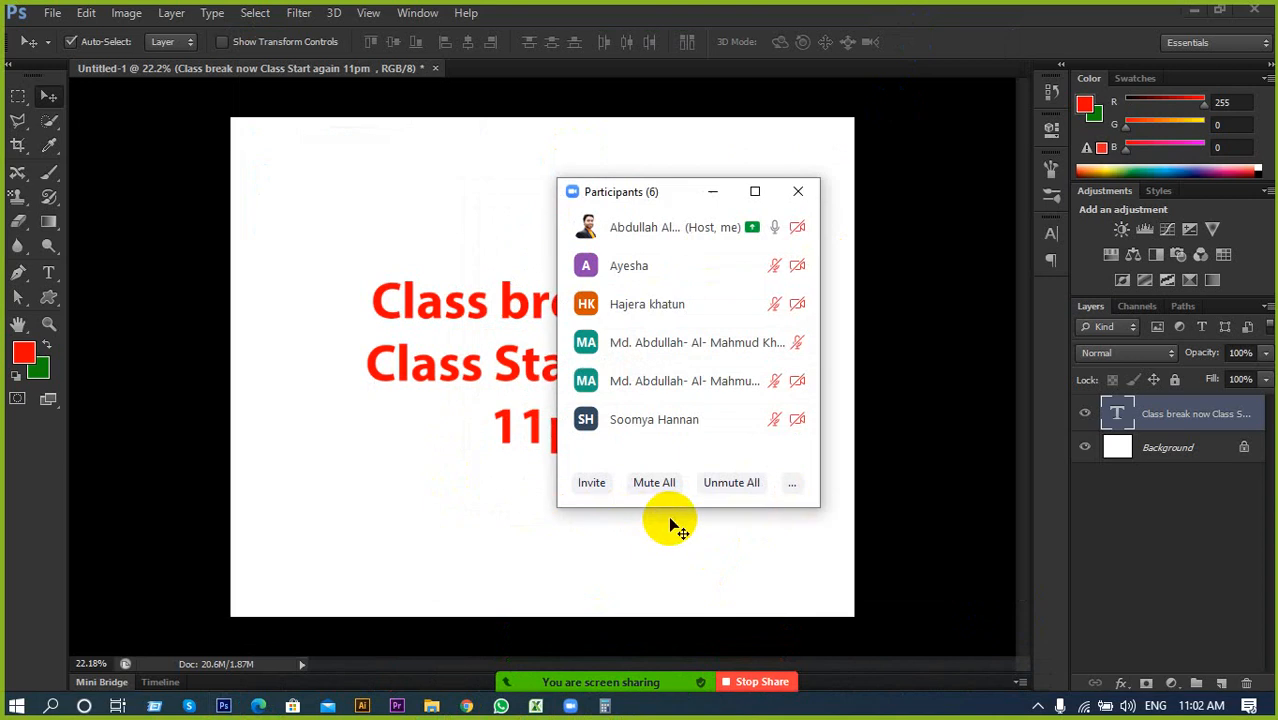
drag(657, 186, 933, 94)
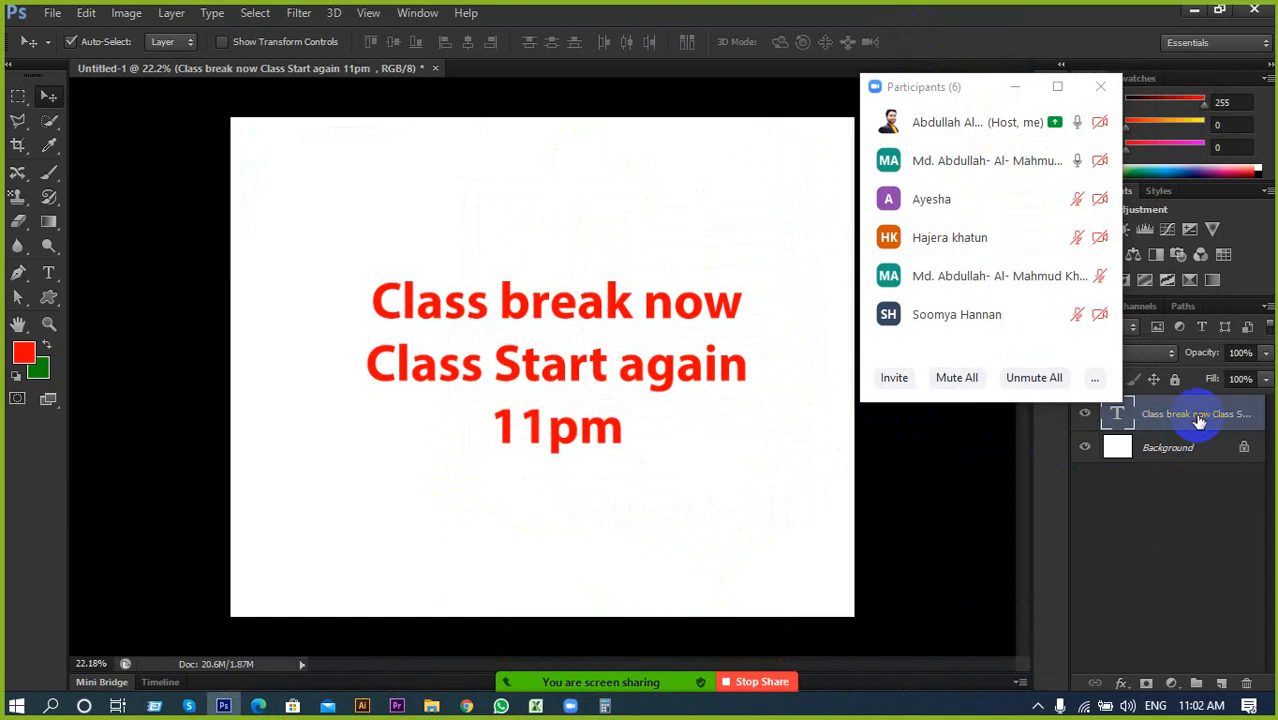
Delete the class break announcement text layer from the Photoshop document
key(Delete)
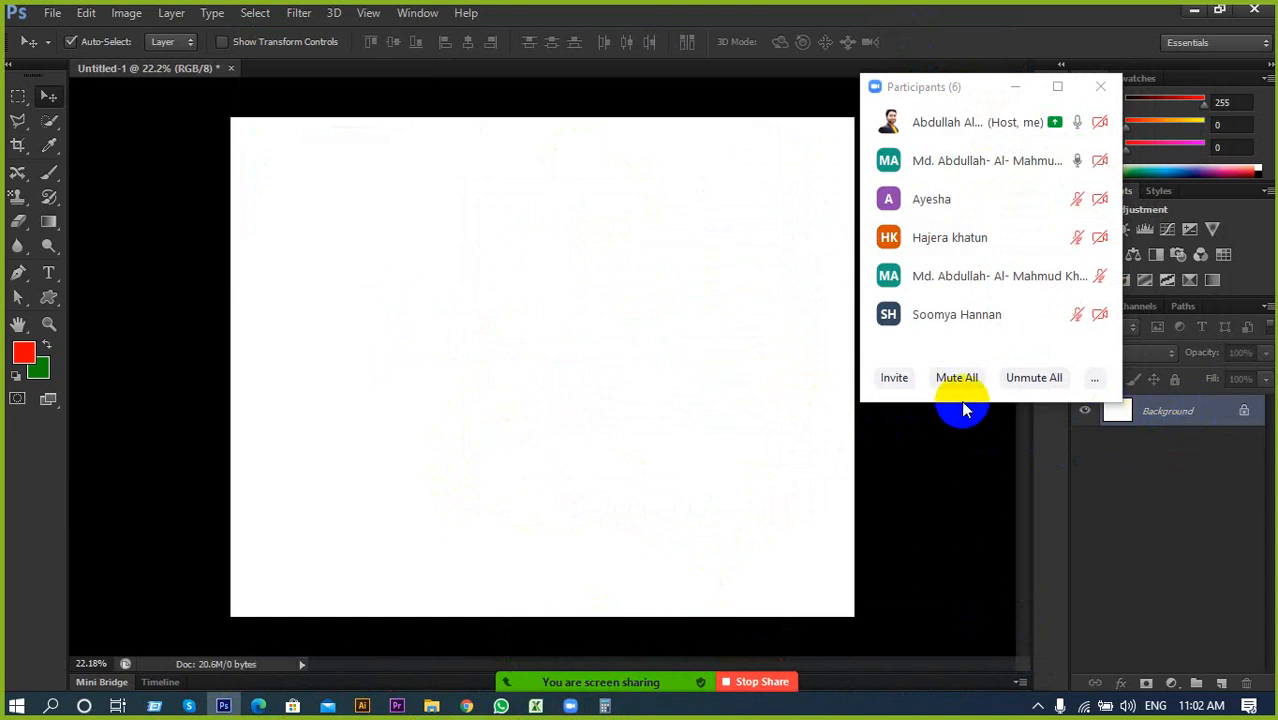
Make the Participants window taller to fit the attendee list and move it further away from the canvas
drag(962, 404, 970, 450)
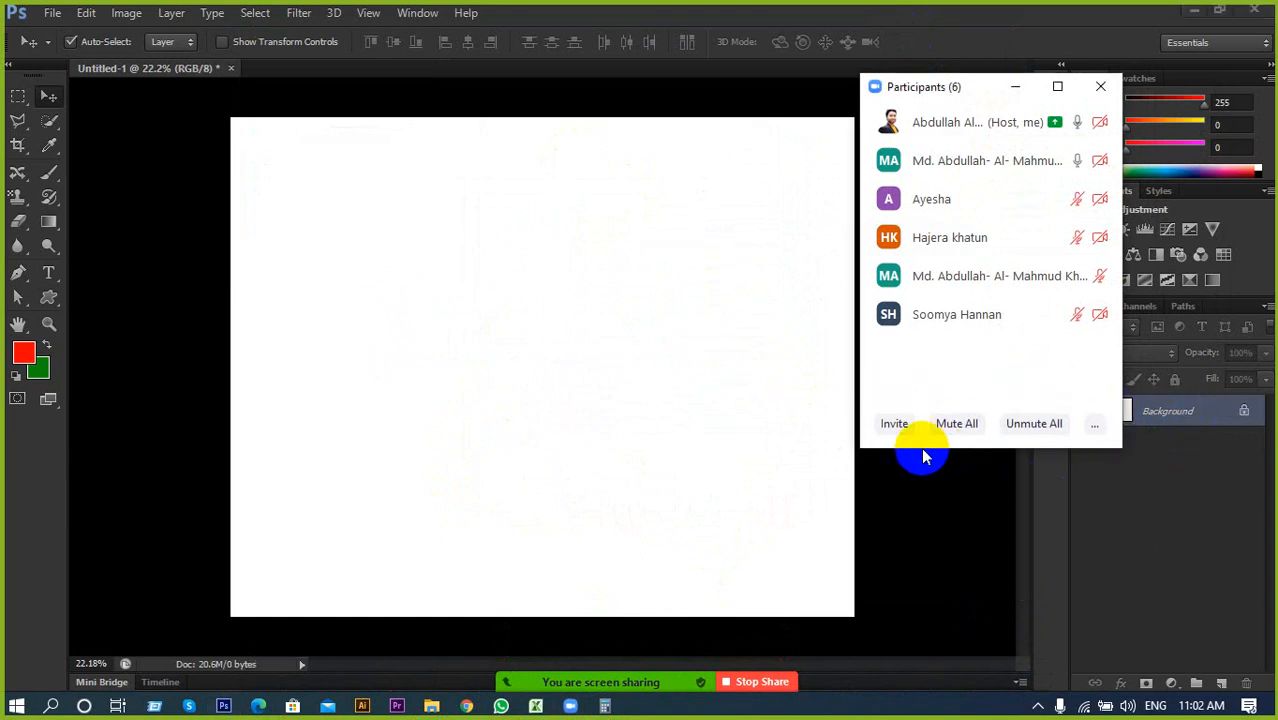
mouse_move(883, 320)
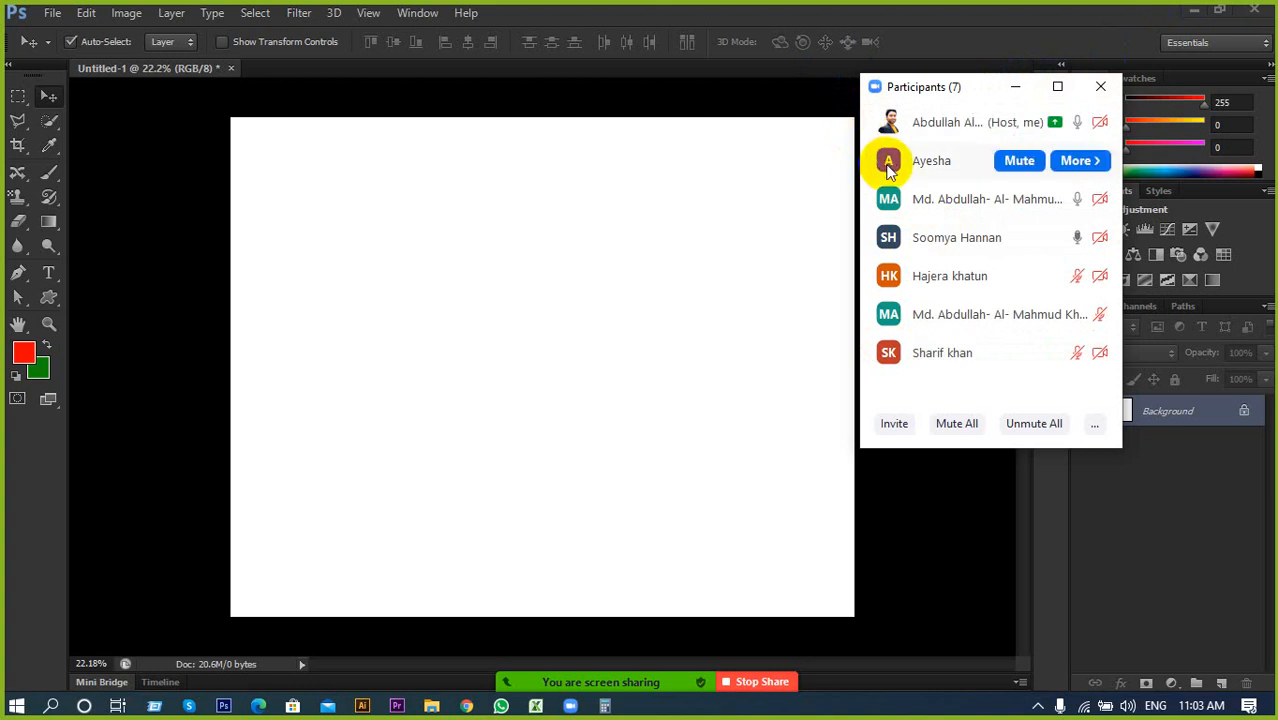
drag(920, 86, 1024, 75)
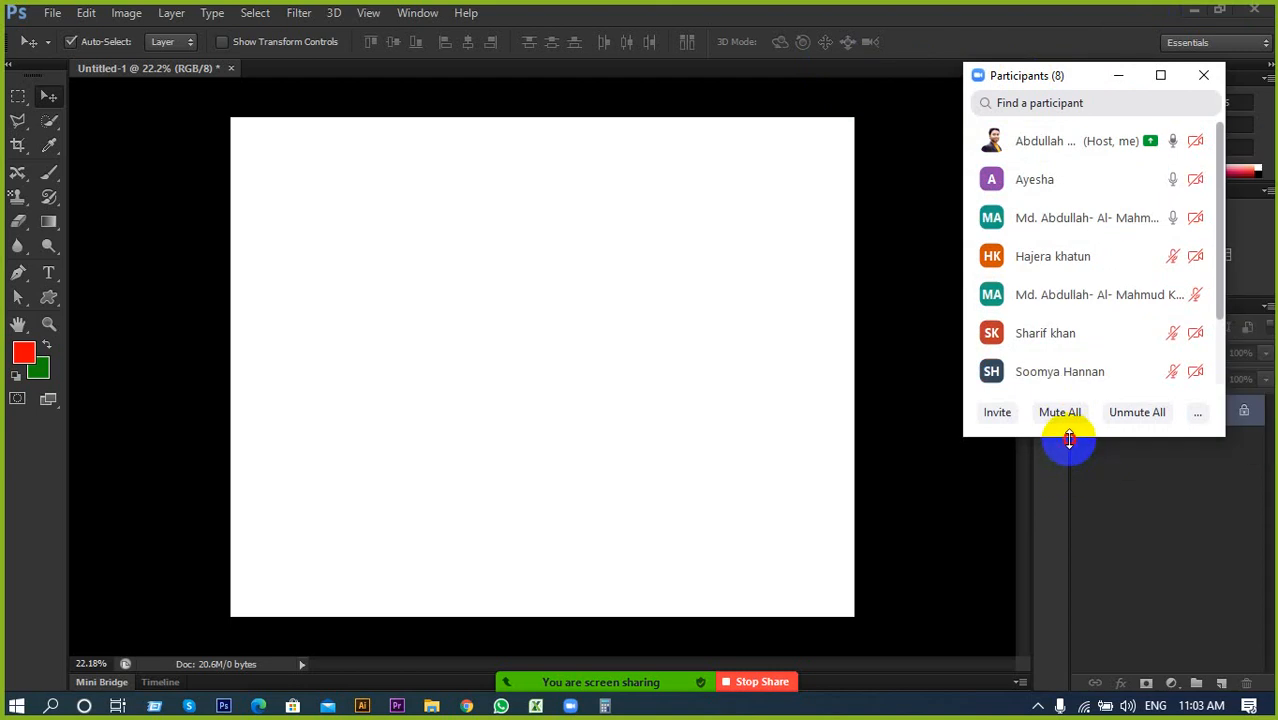
drag(1065, 438, 1079, 516)
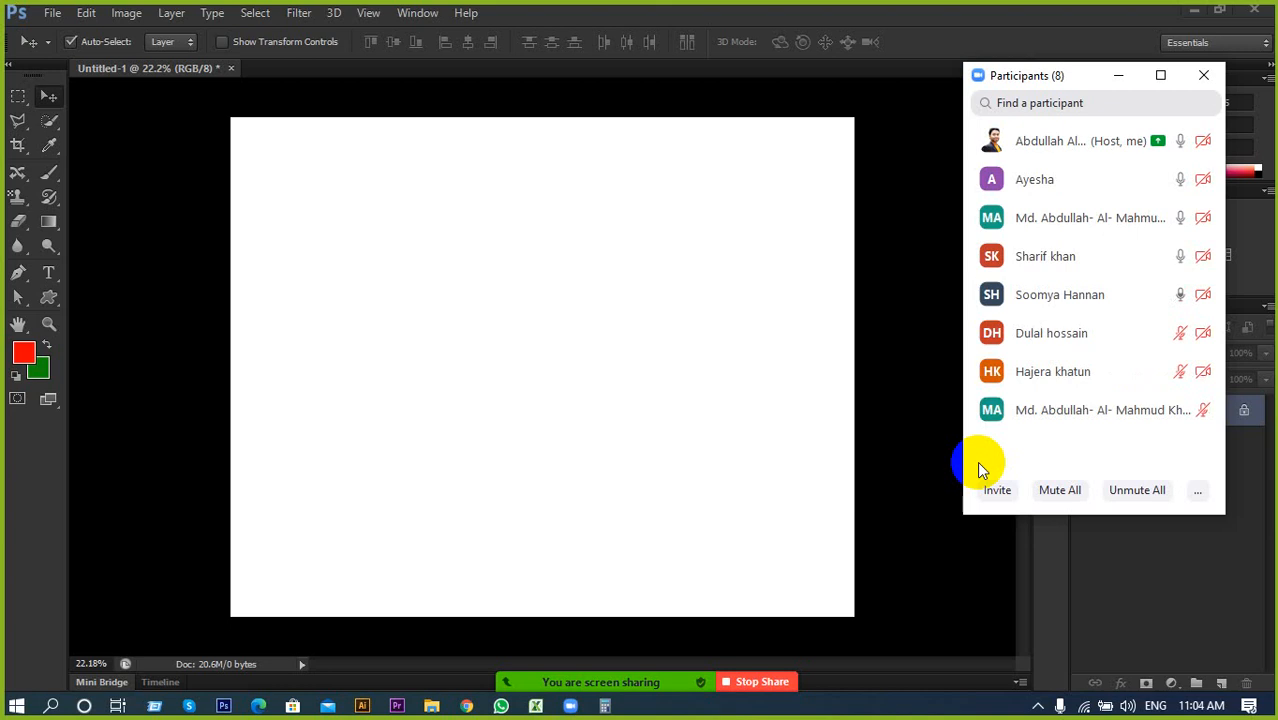
Check the current time and date in the system calendar flyout and close it
click(1195, 707)
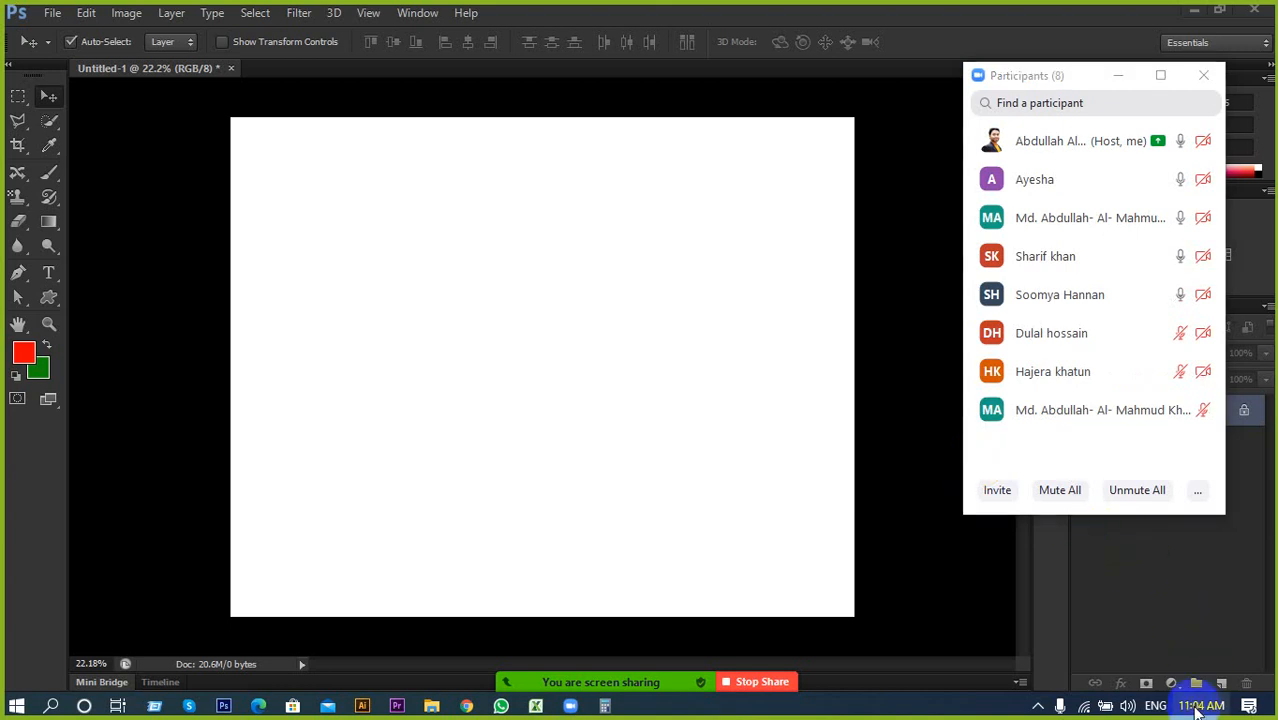
click(1195, 707)
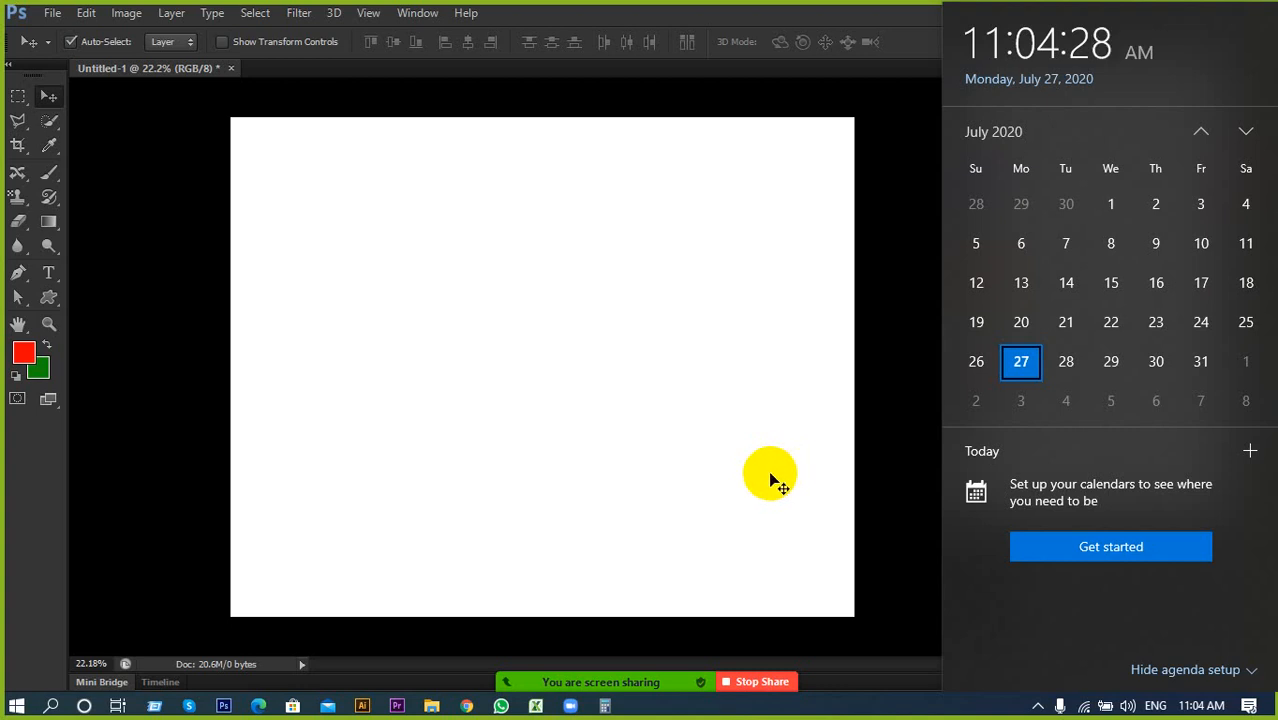
click(776, 479)
Extend the height of the Participants window to fit the full attendee list, and minimize the window
drag(1061, 517, 1070, 596)
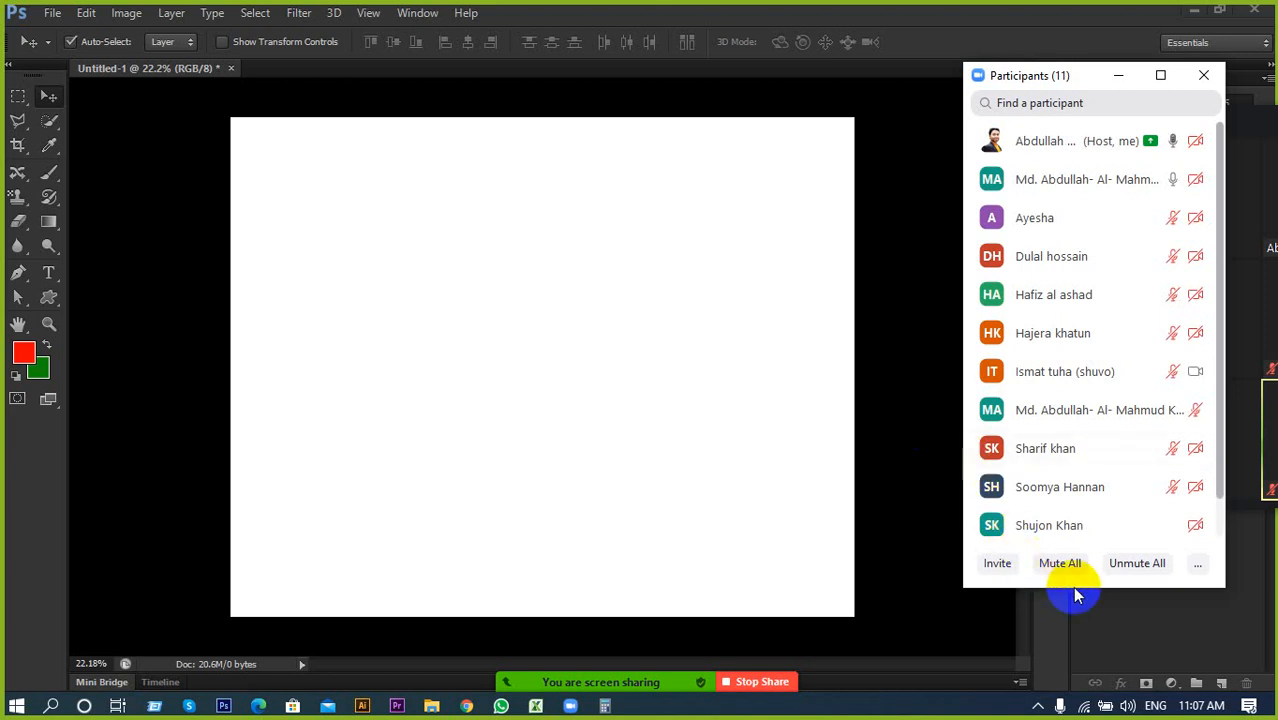
drag(1087, 587, 1101, 611)
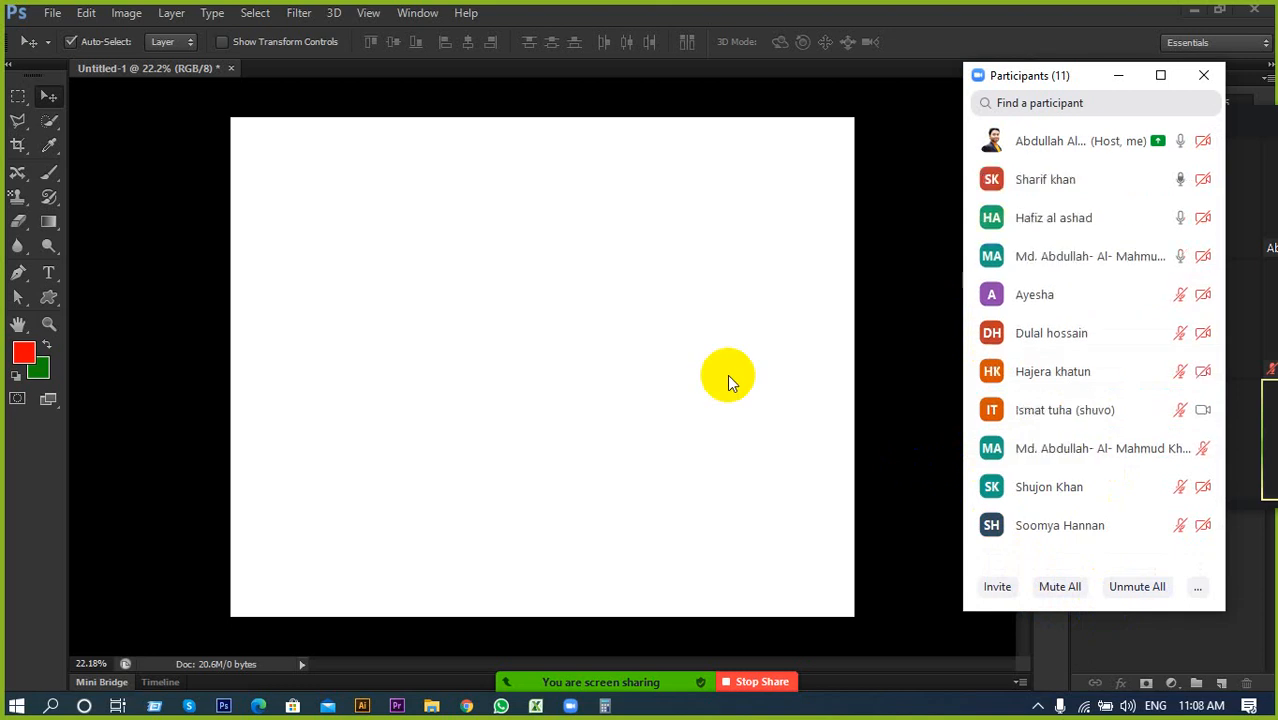
mouse_move(1038, 291)
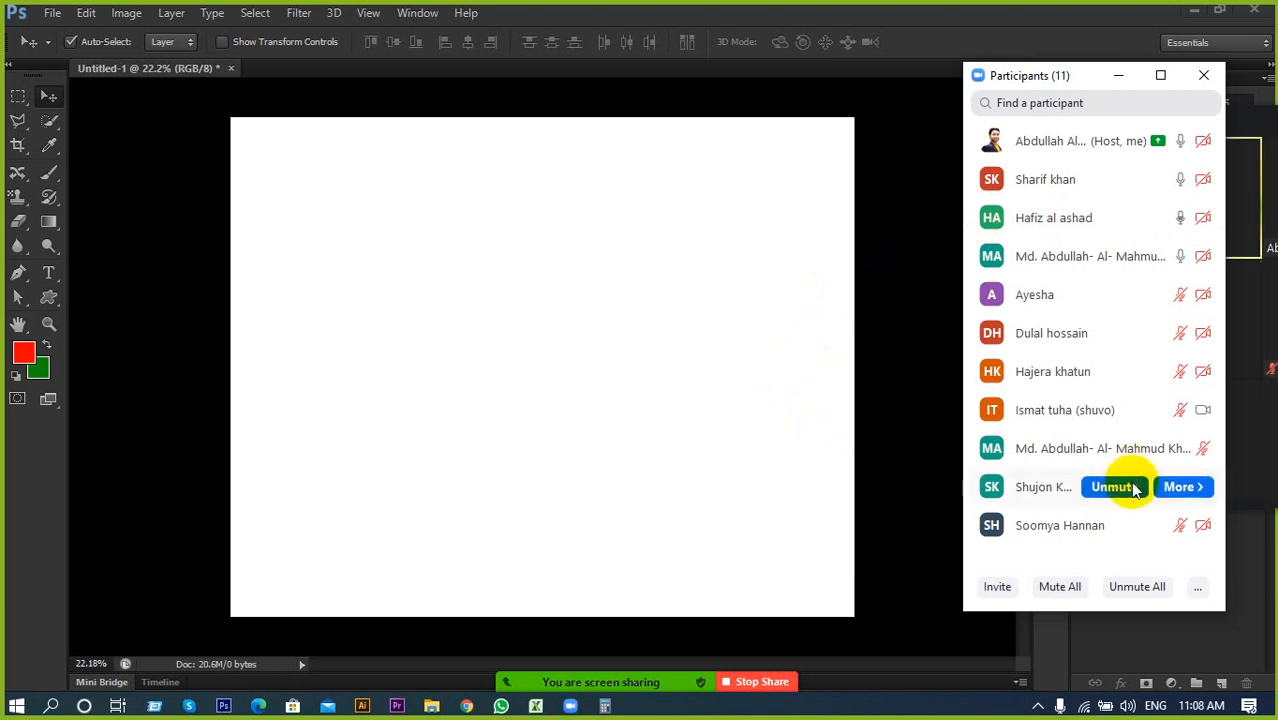
click(918, 621)
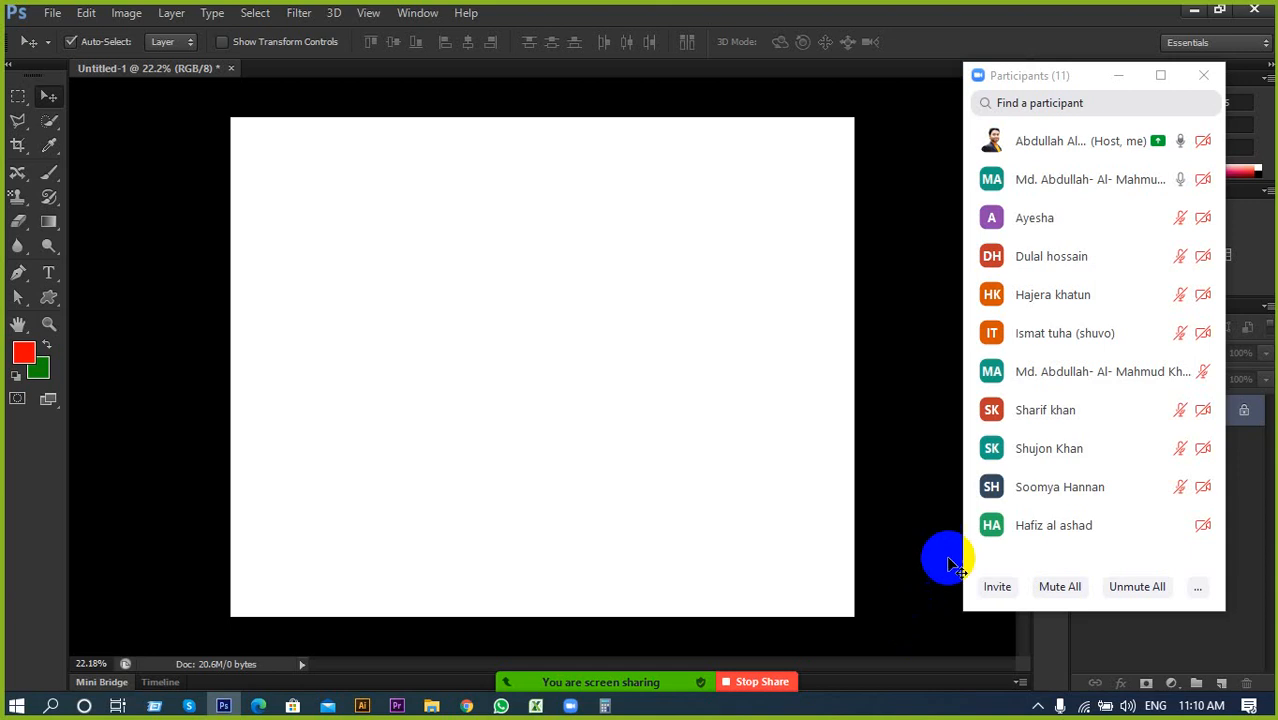
click(1108, 76)
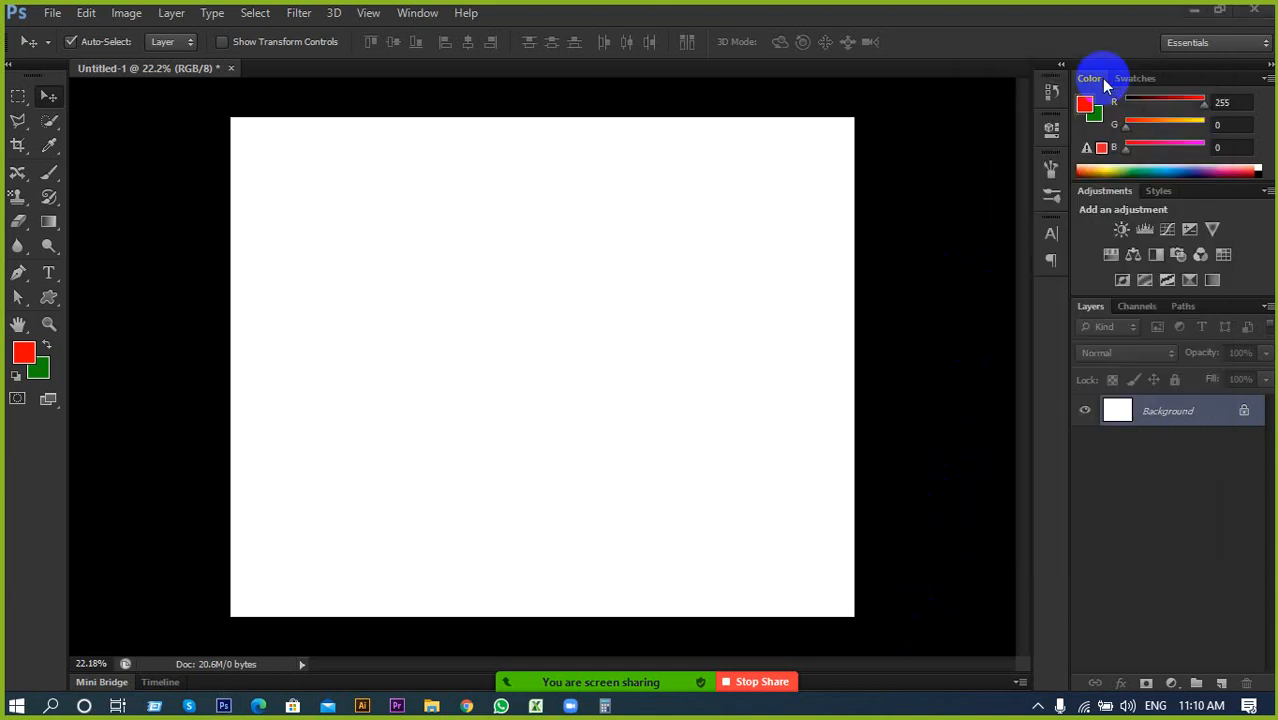
Close the blank Untitled-1 document without saving it and start creating a new document
click(231, 68)
click(623, 280)
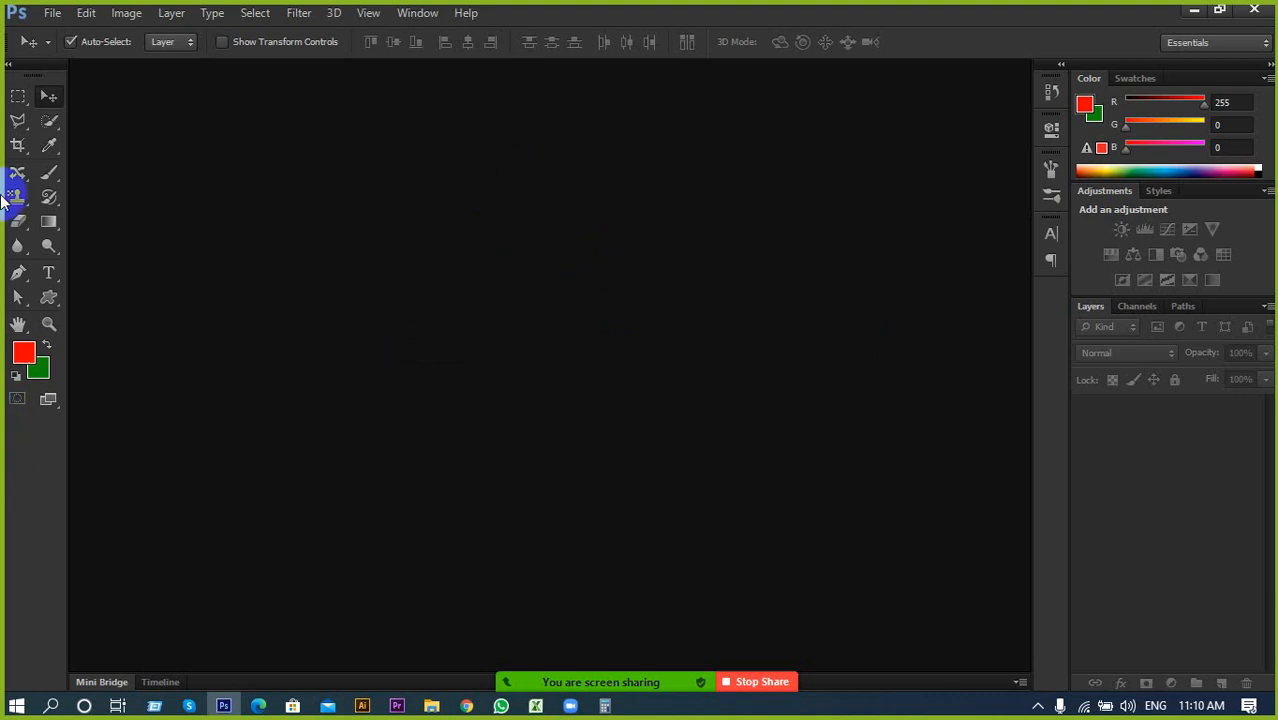
click(50, 13)
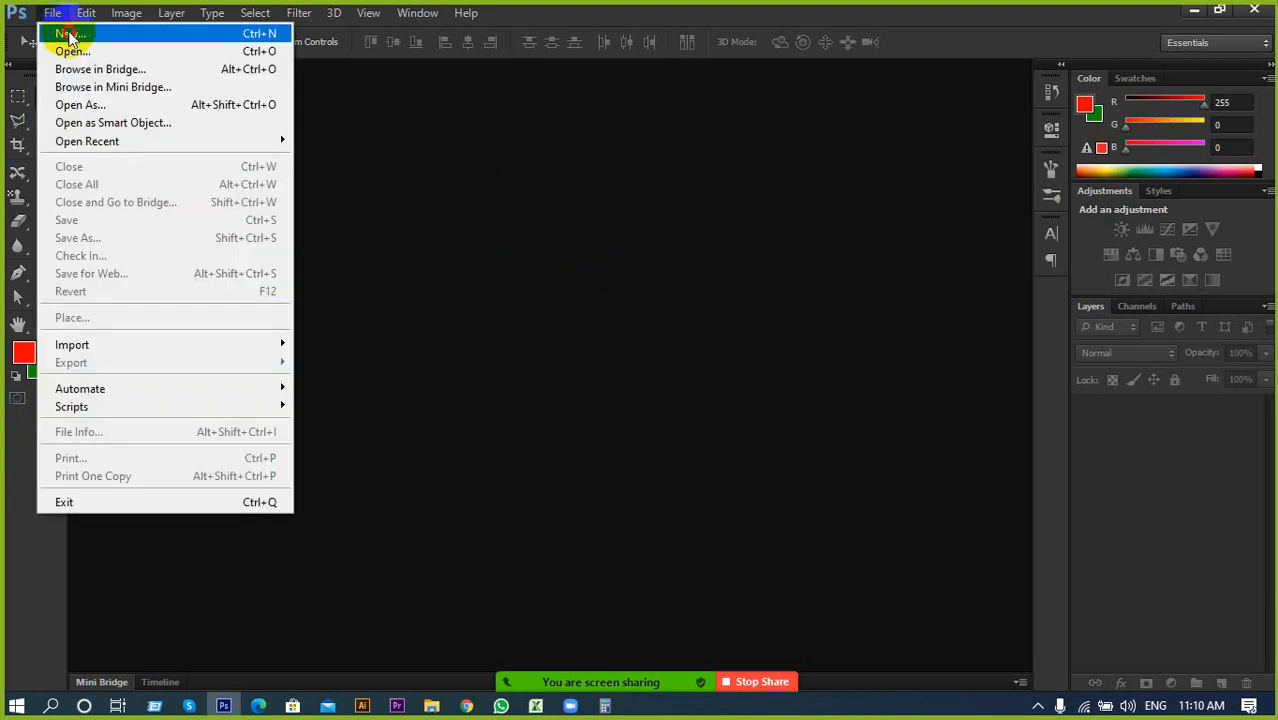
click(70, 35)
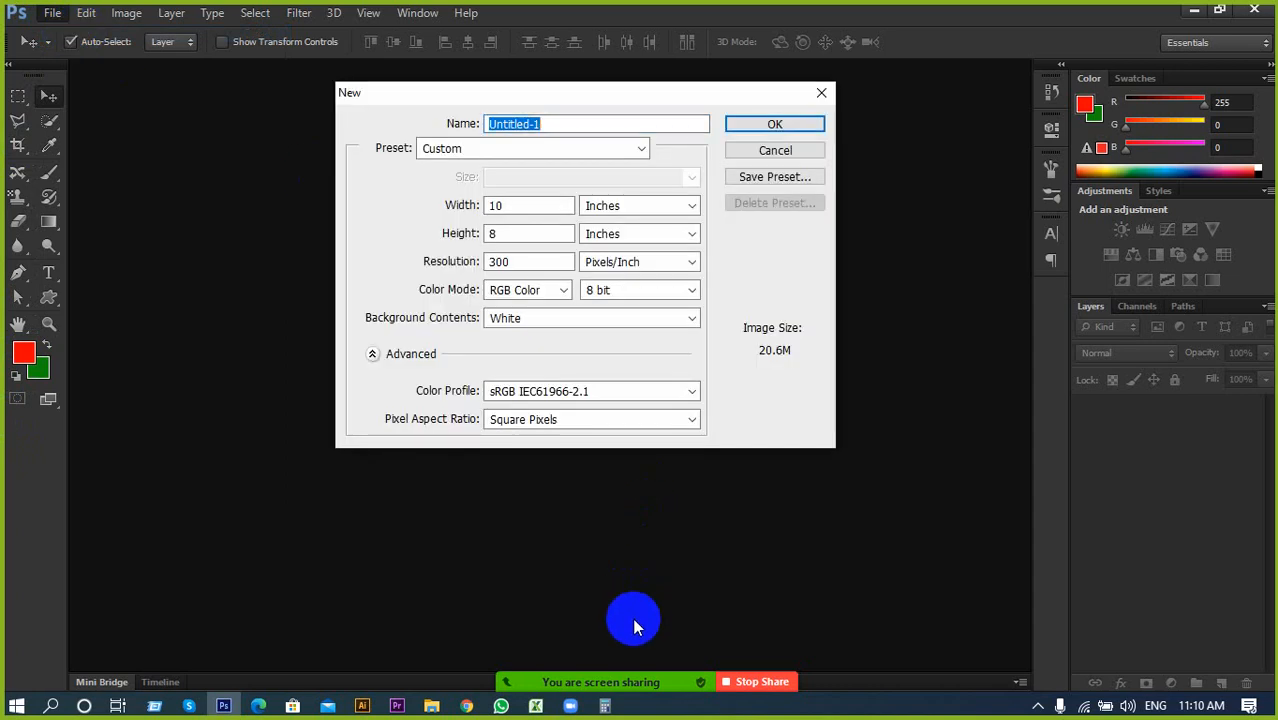
Bring back the meeting's Participants window, mute all attendees and minimize the window again
click(600, 672)
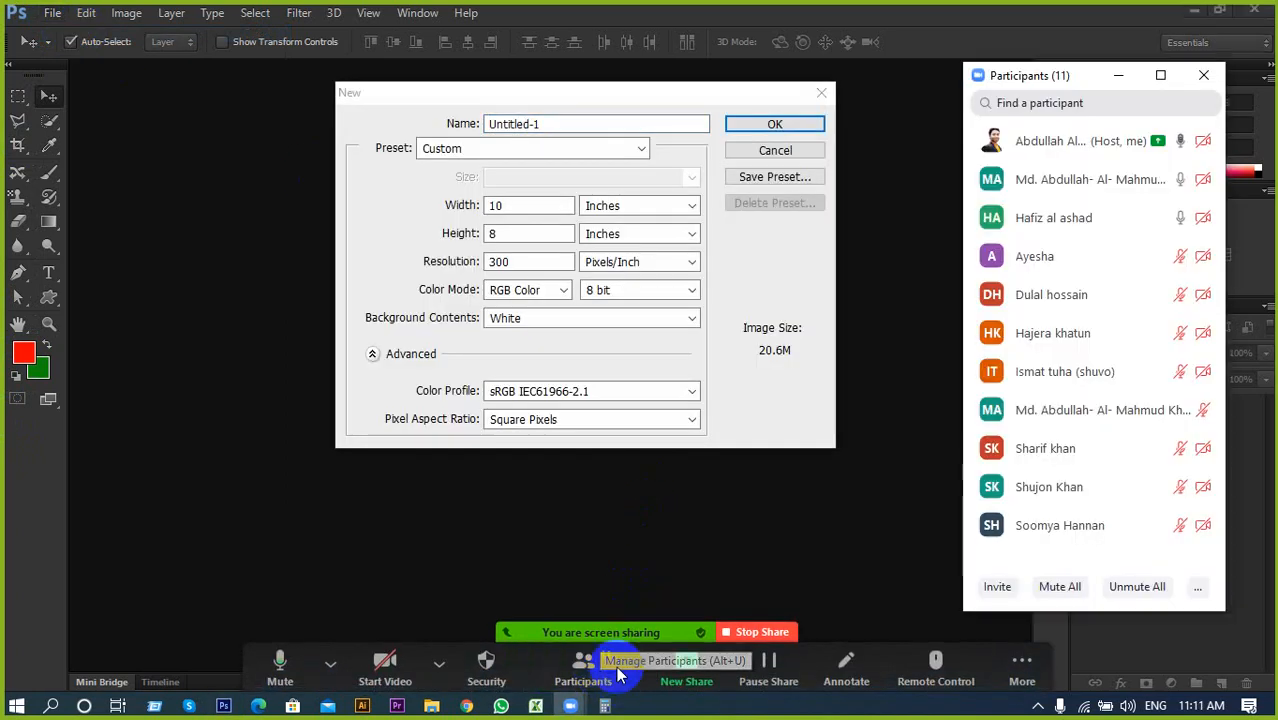
mouse_move(970, 545)
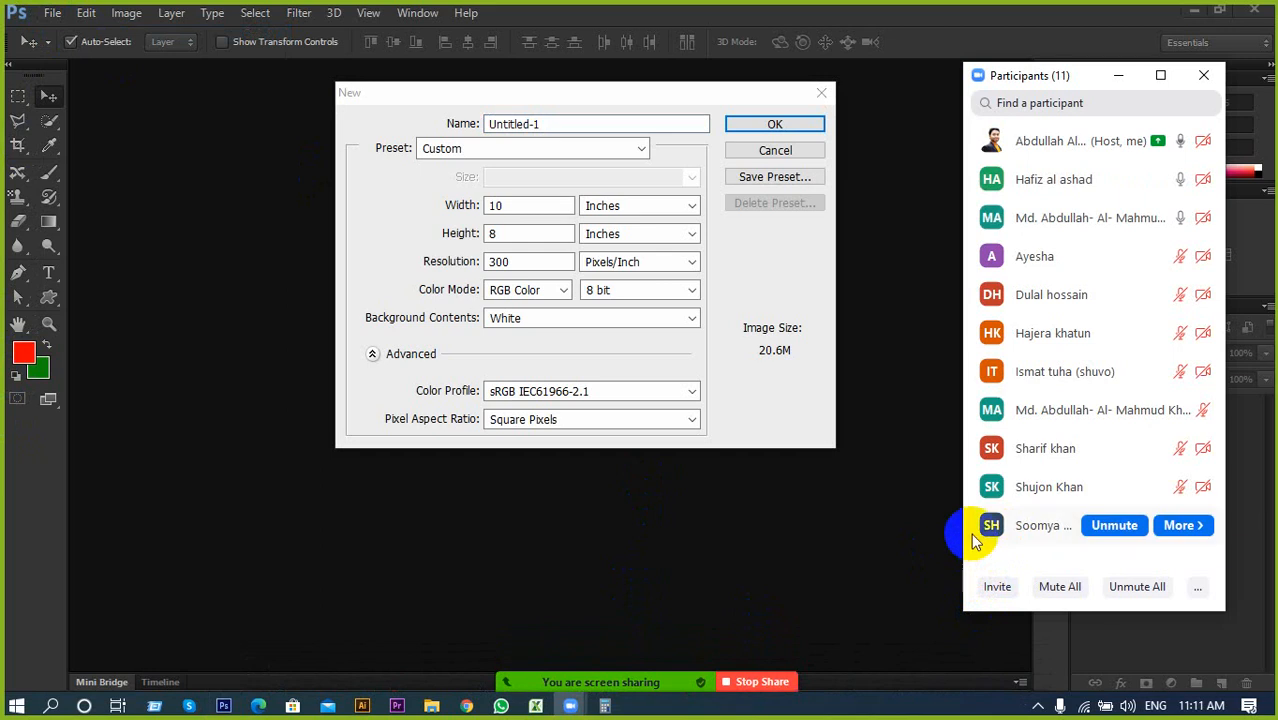
mouse_move(1030, 535)
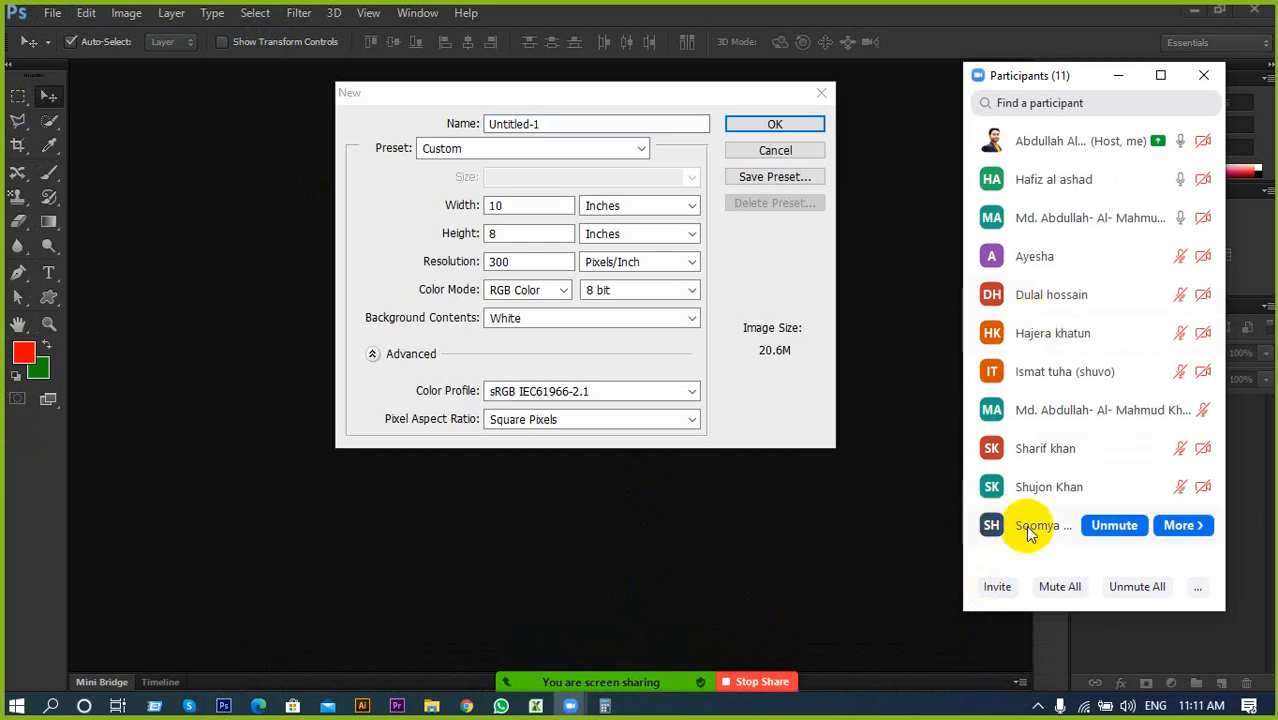
mouse_move(1110, 493)
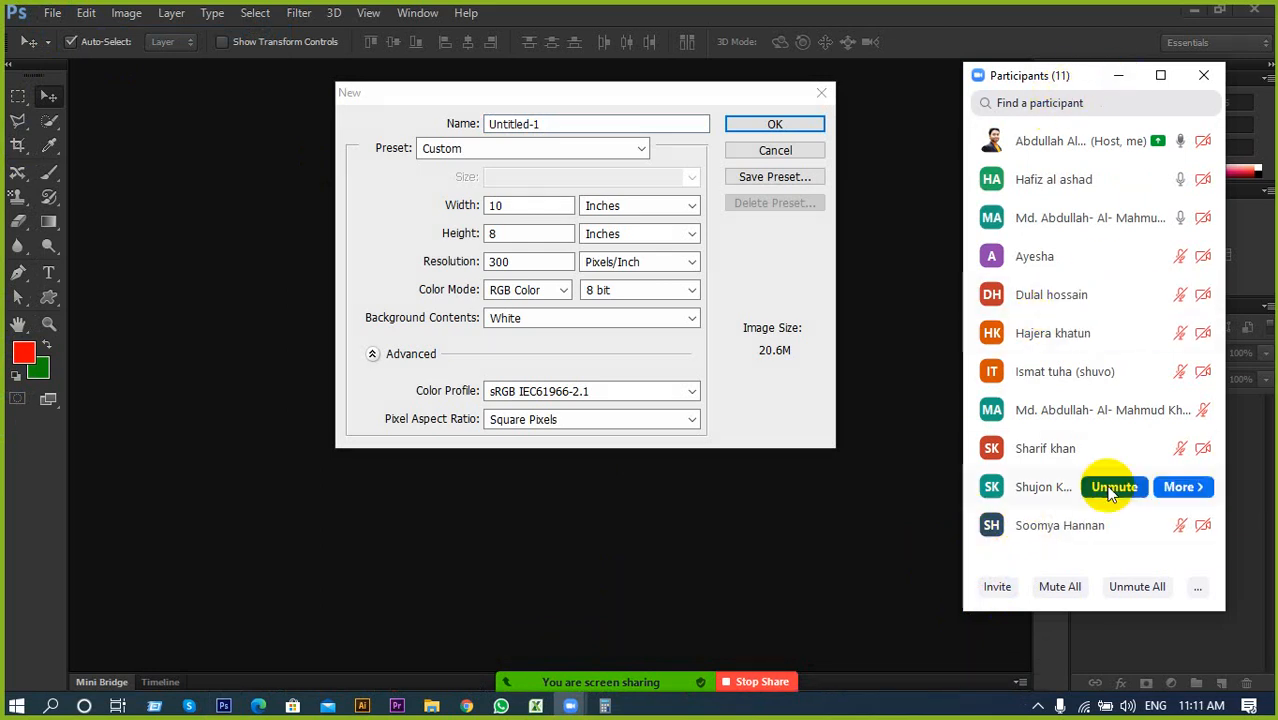
click(1060, 587)
click(701, 407)
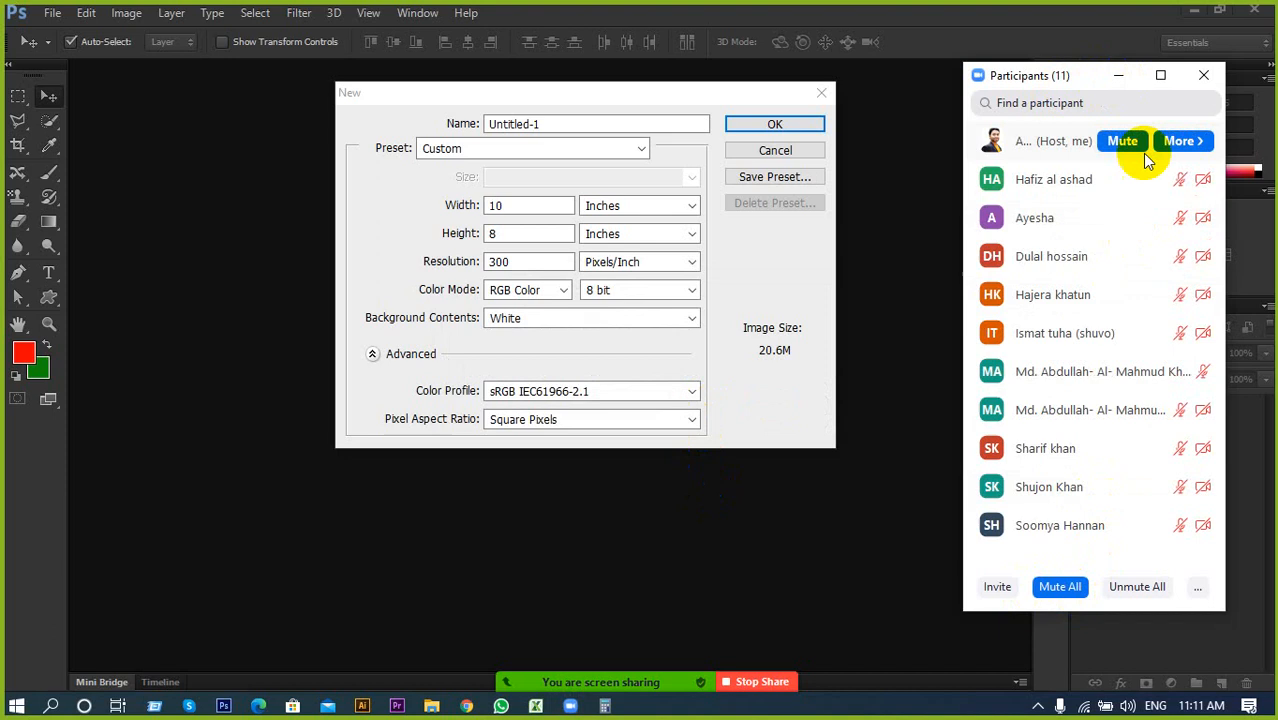
click(1118, 75)
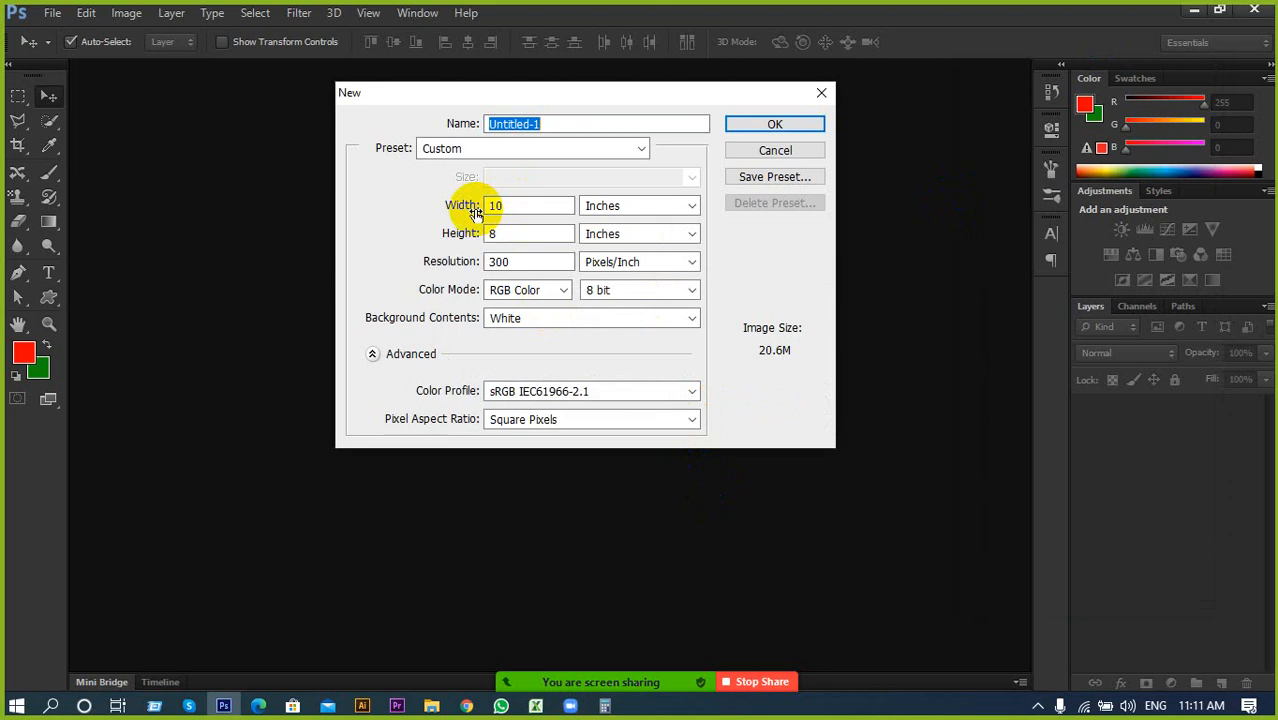
Set the new document's width to 3.5 inches and its height to 2 inches
double_click(540, 205)
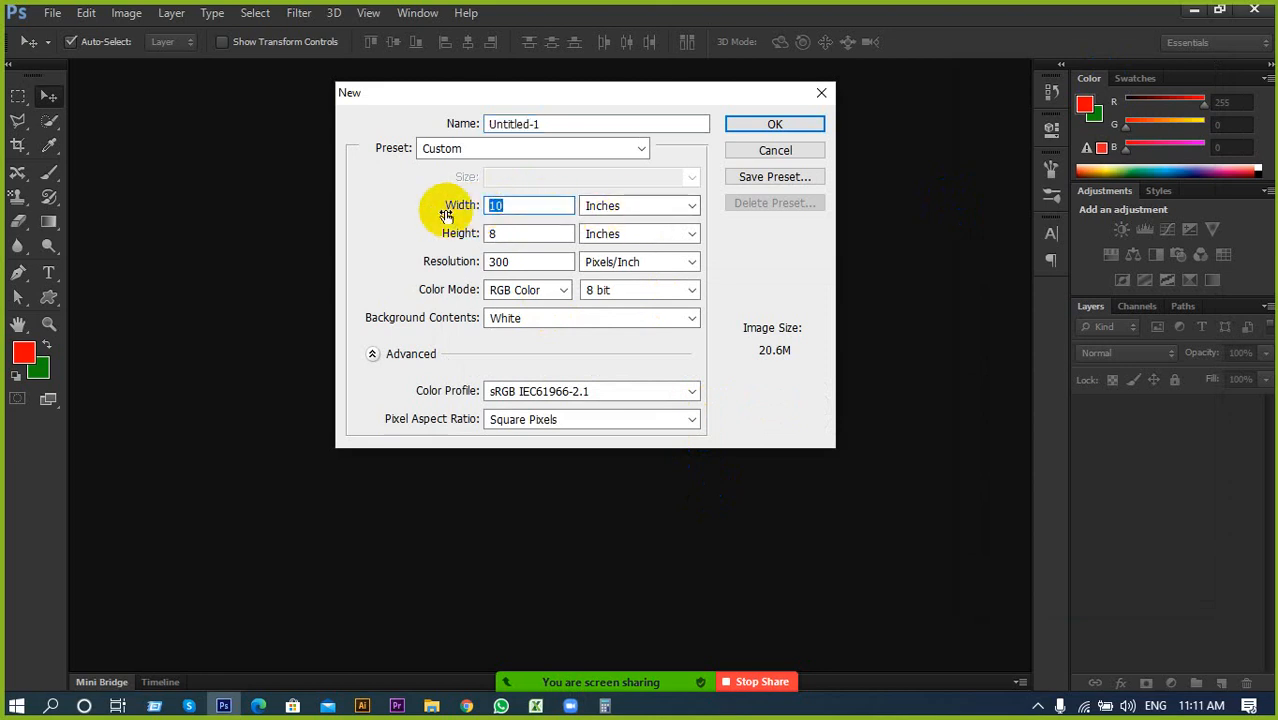
text(3.5)
click(507, 233)
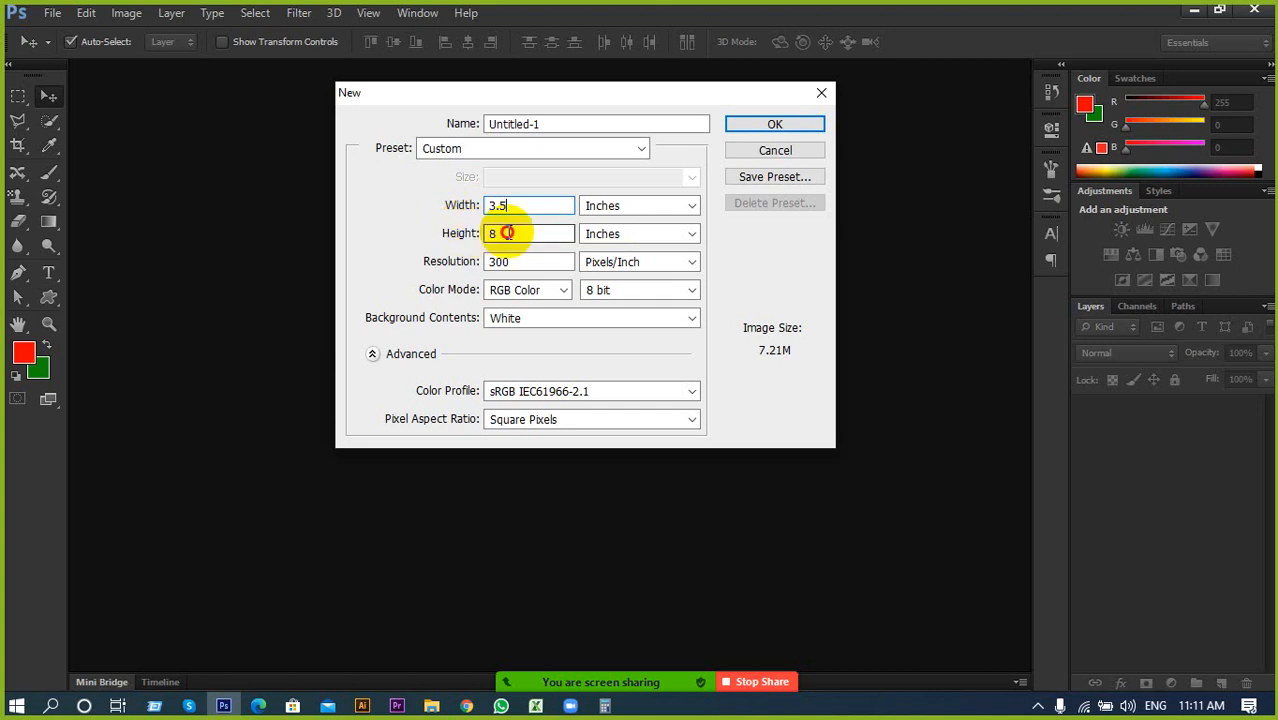
text(2)
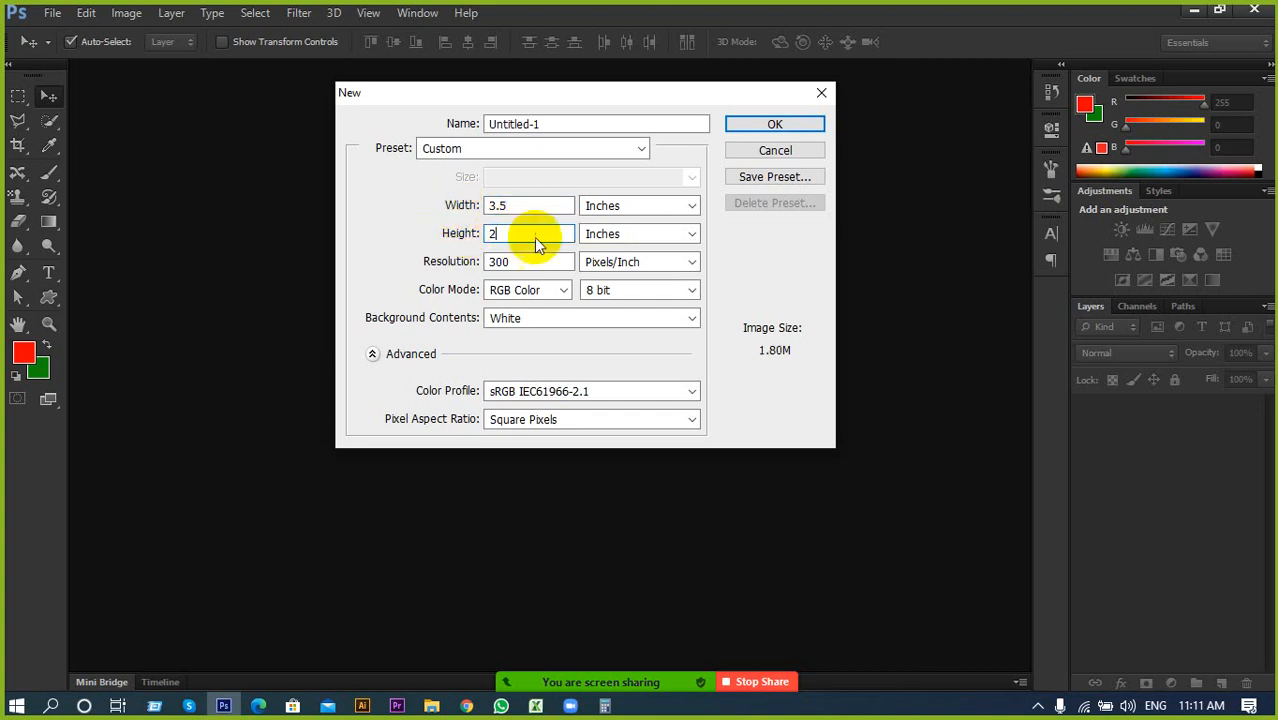
click(540, 262)
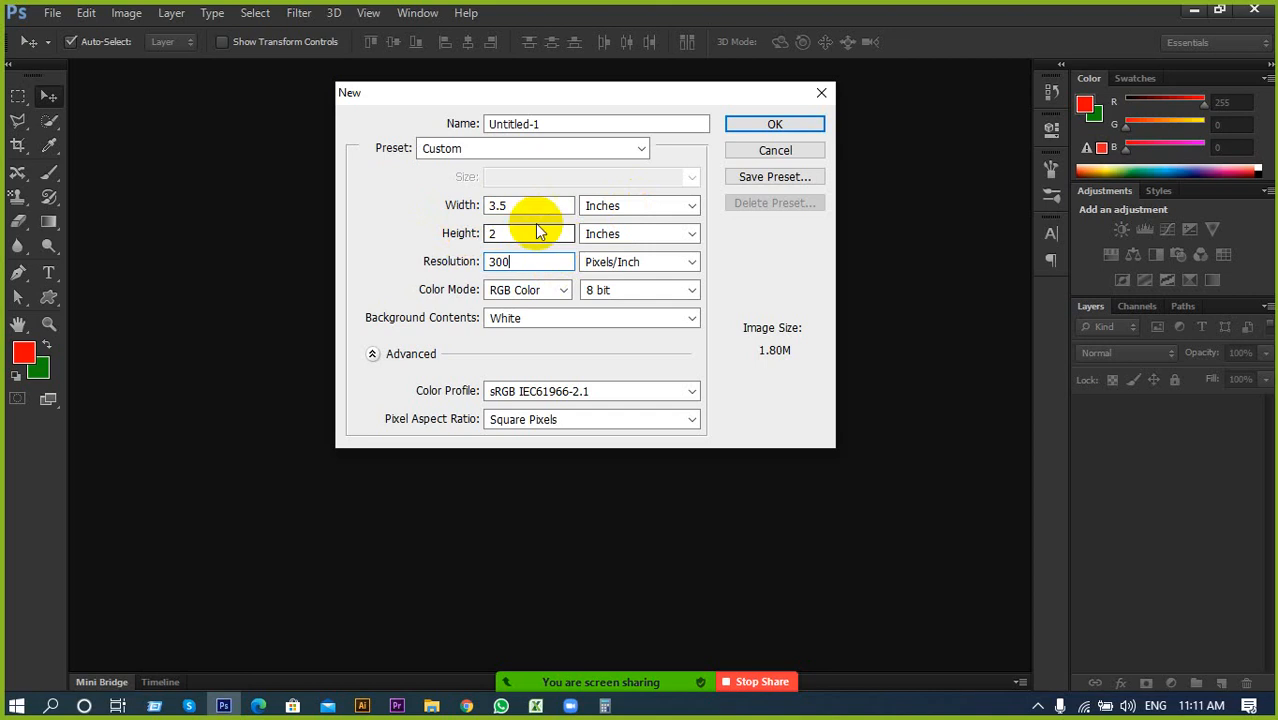
Set the new document's width to 3.25 inches and its height to 1.75 inches
click(517, 203)
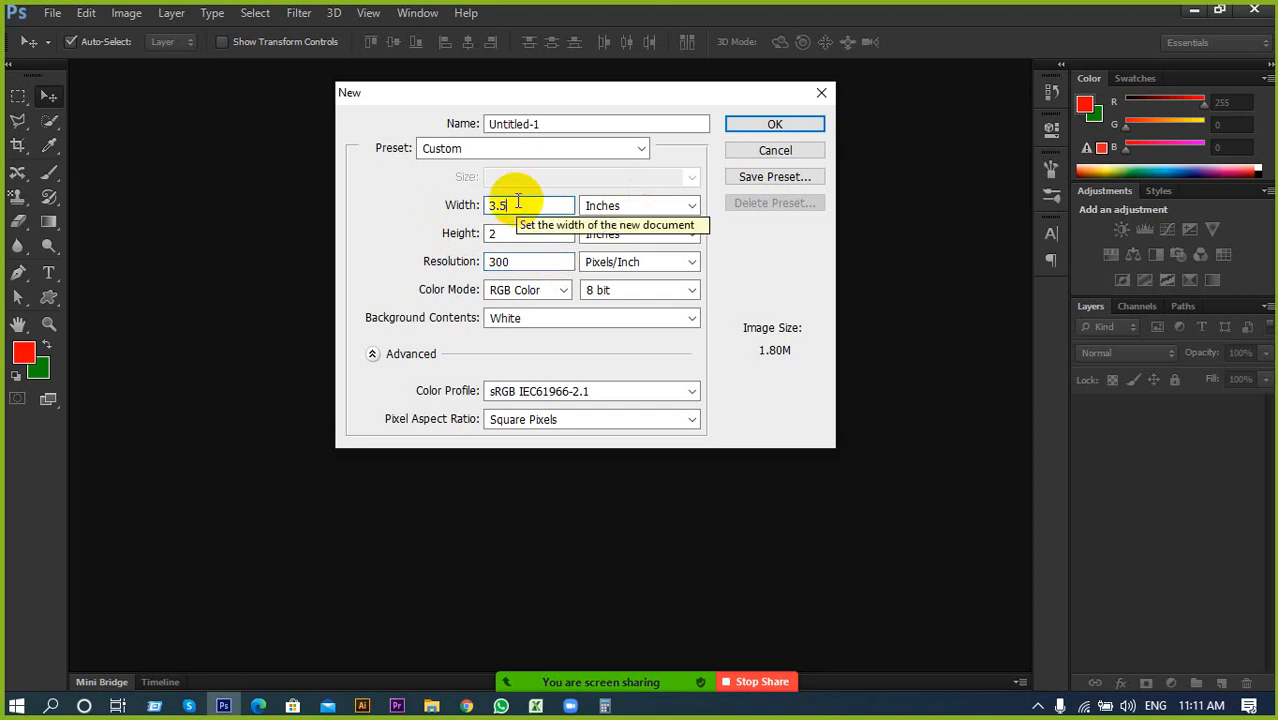
key(BackSpace)
key(BackSpace)
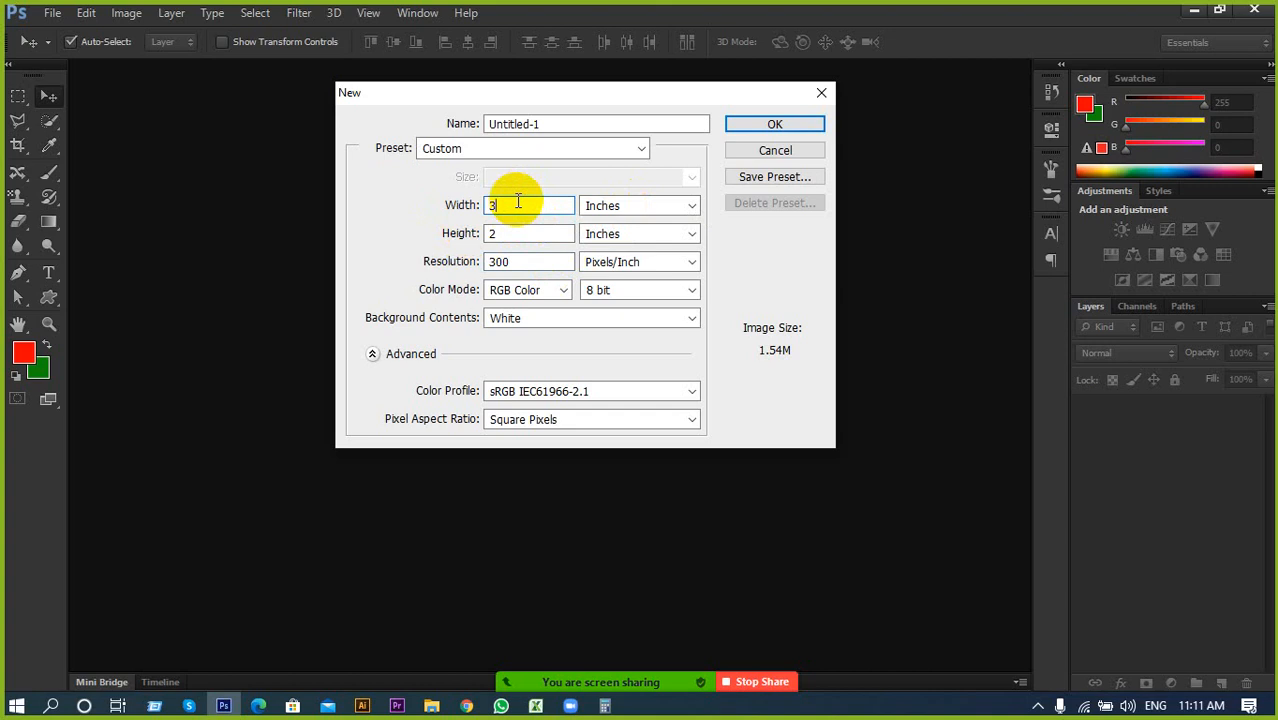
key(BackSpace)
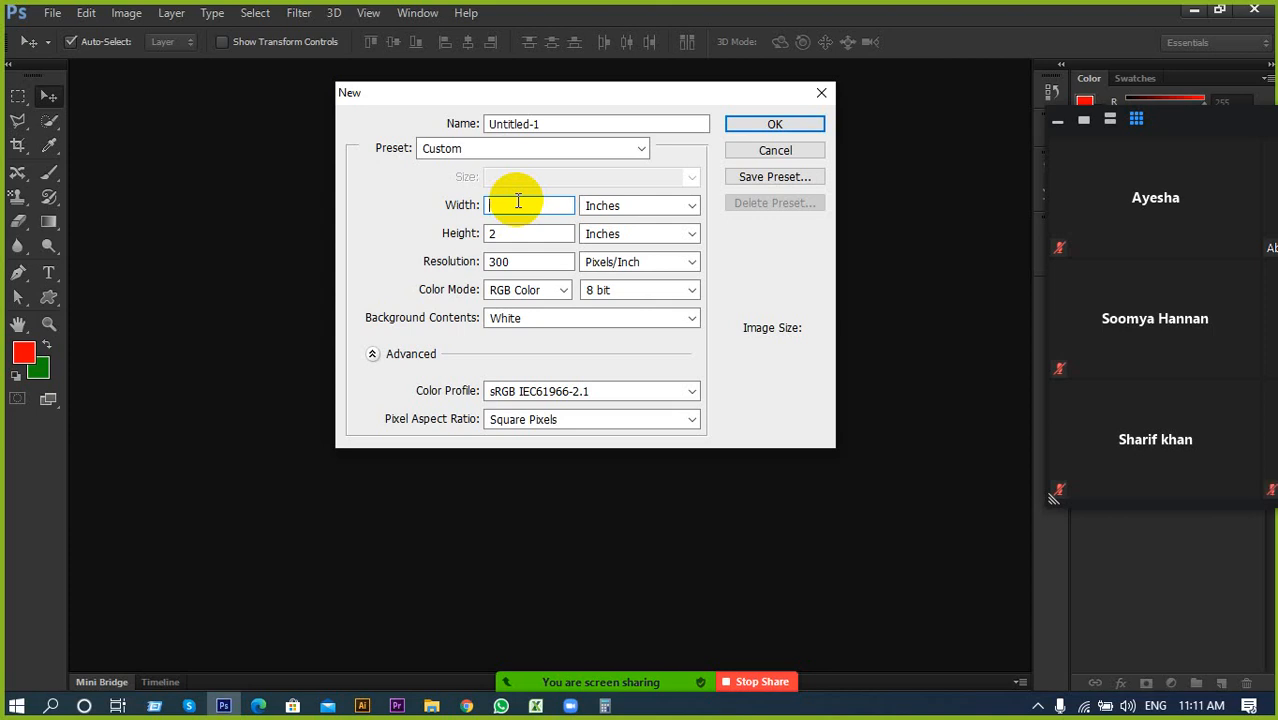
text(3.25)
click(506, 234)
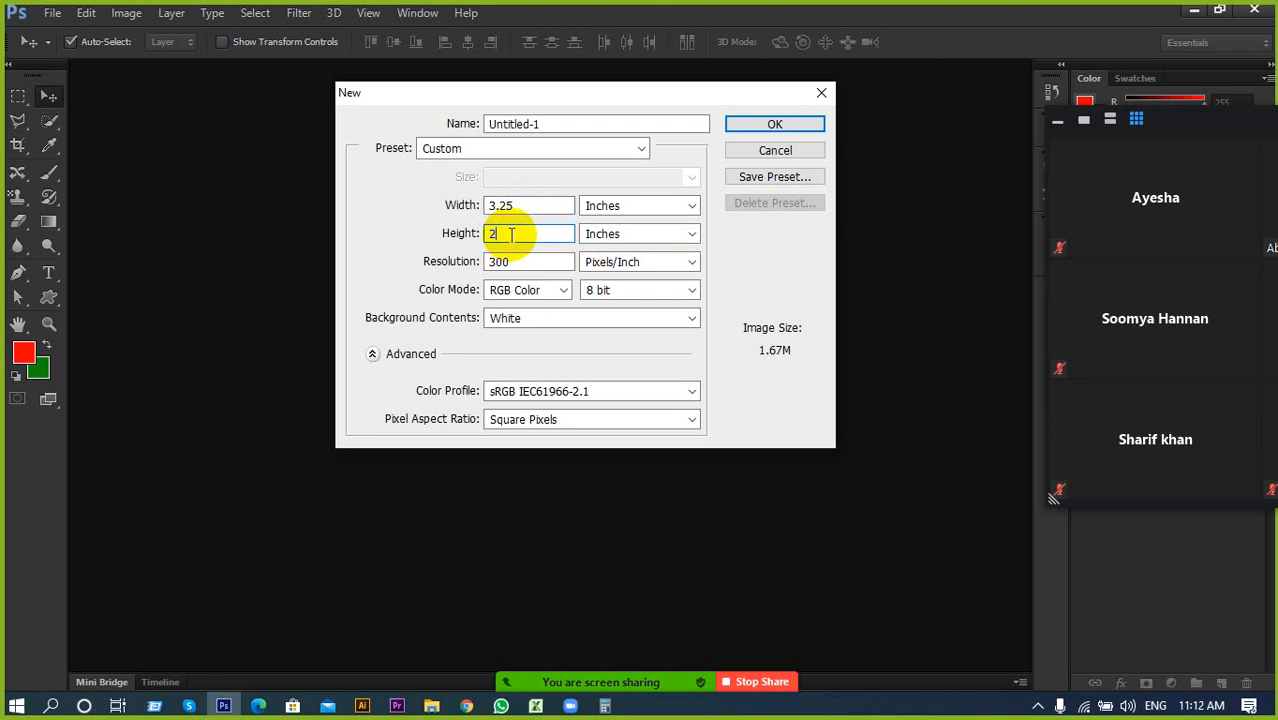
key(BackSpace)
text(1.75)
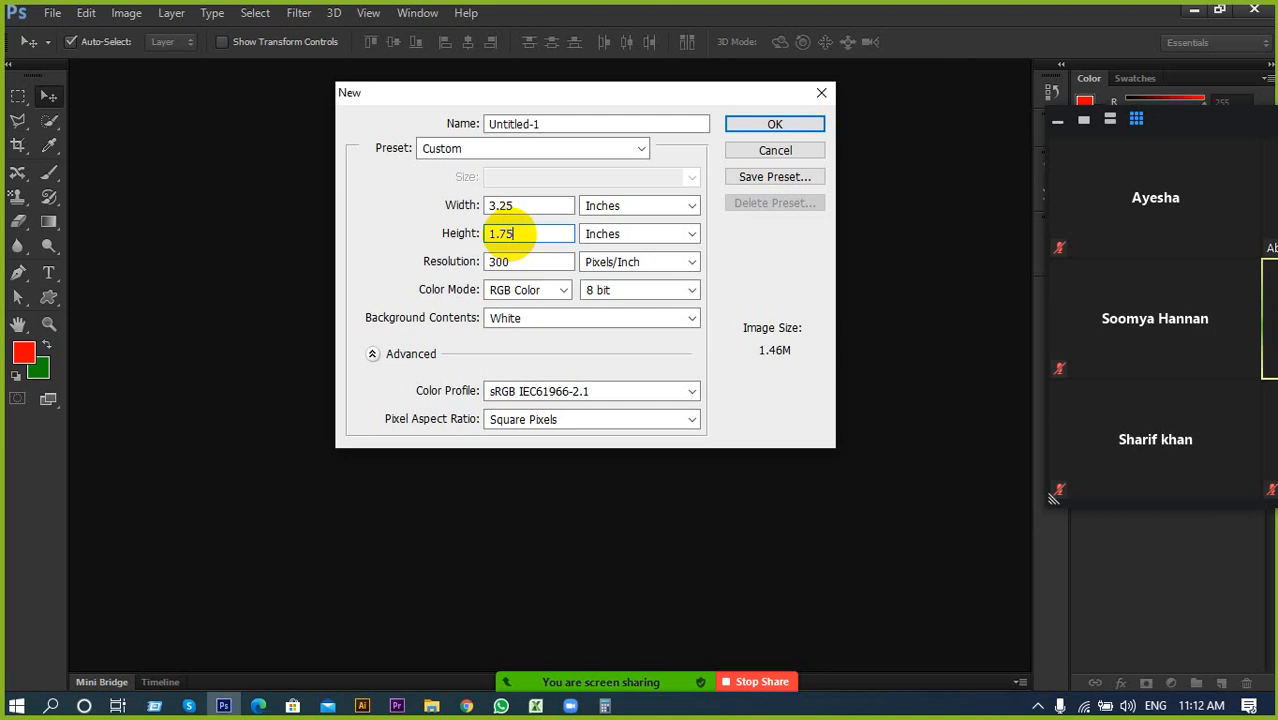
click(510, 204)
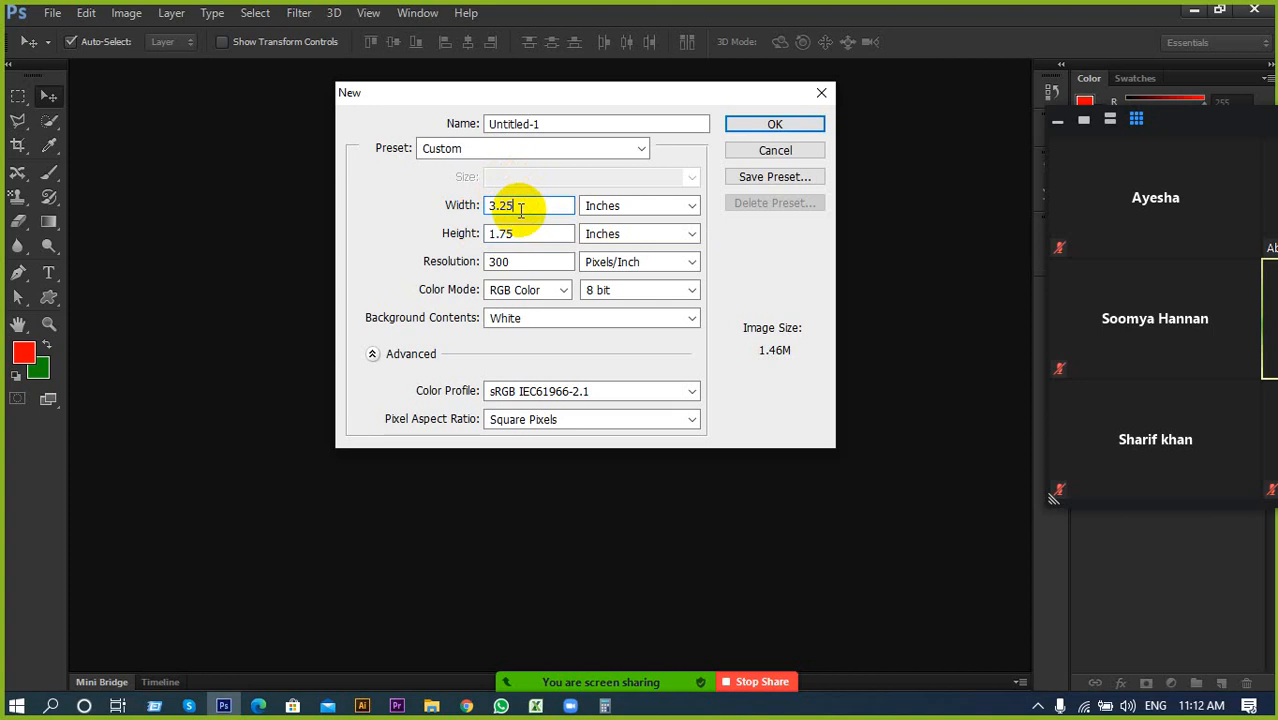
Set the color mode to CMYK Color and create the document at 300 pixels/inch
click(510, 290)
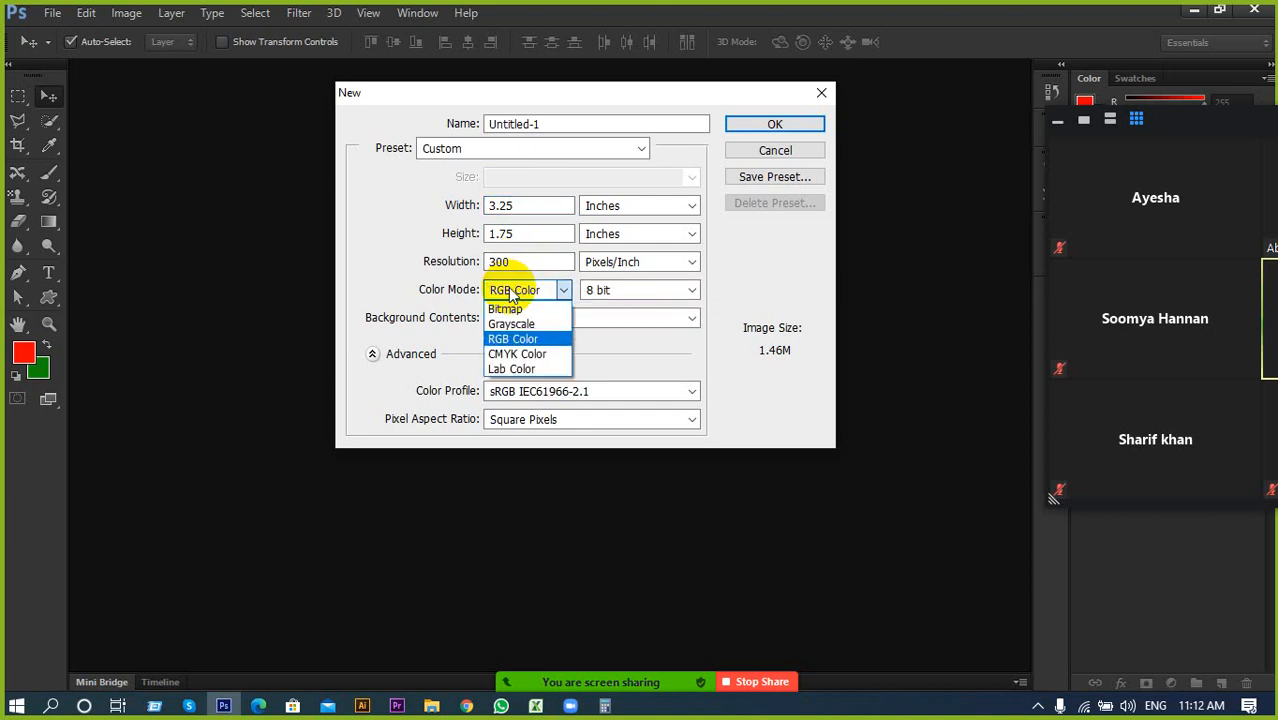
click(525, 353)
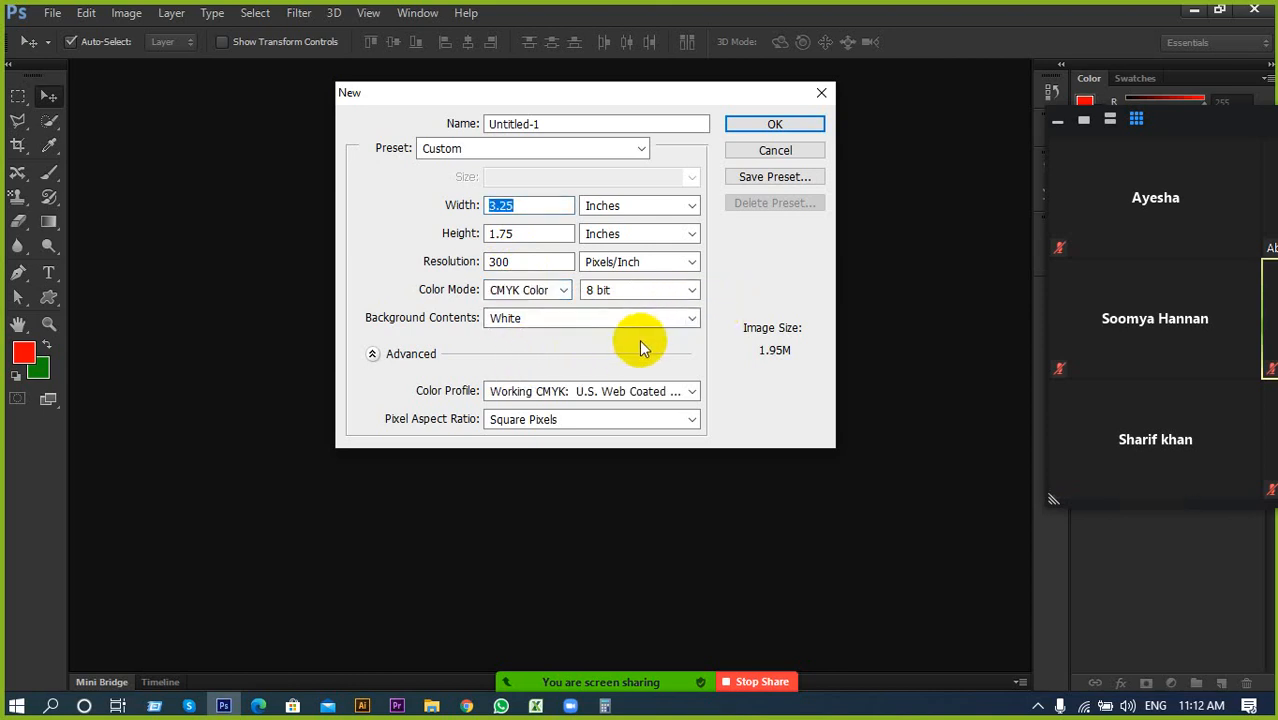
click(532, 212)
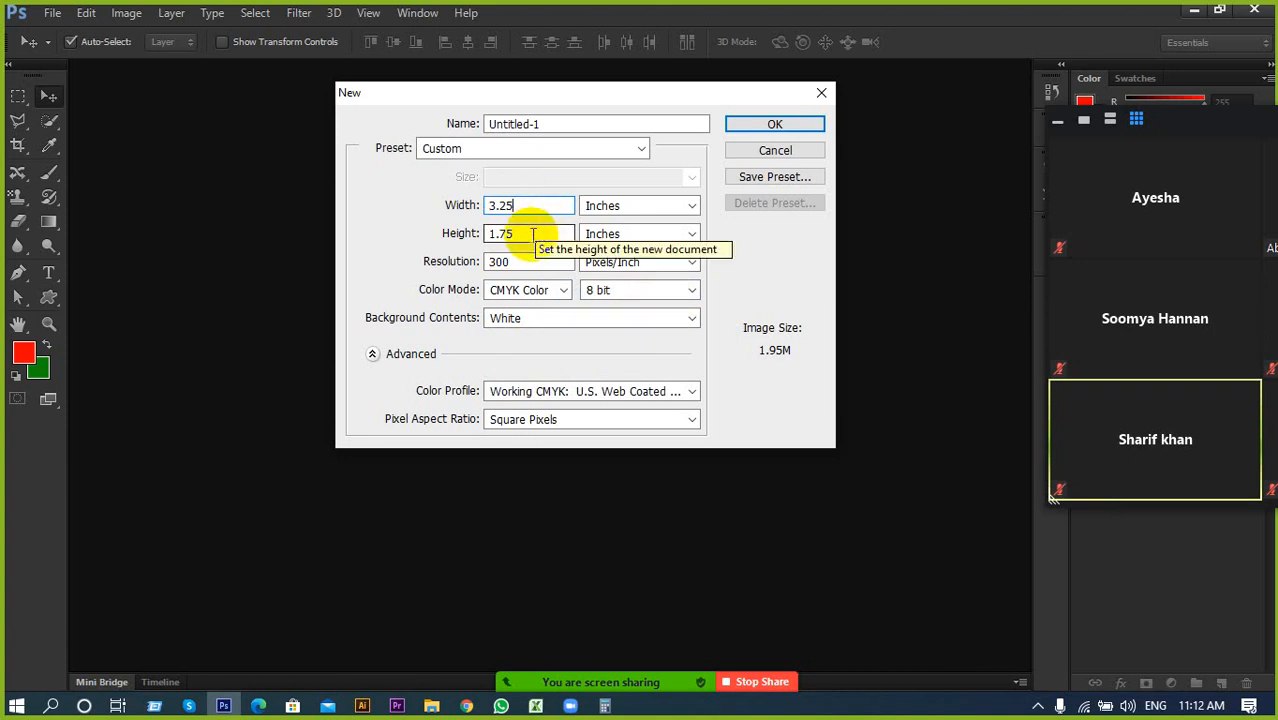
click(523, 261)
click(523, 264)
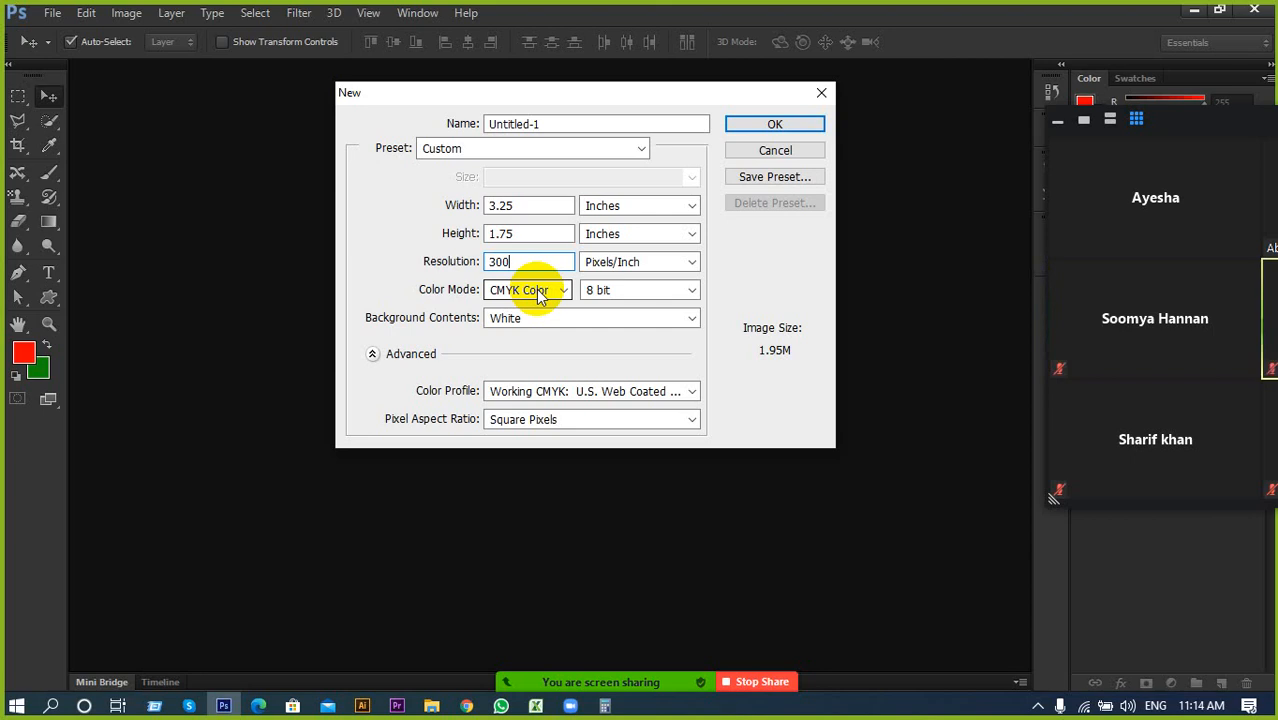
click(757, 124)
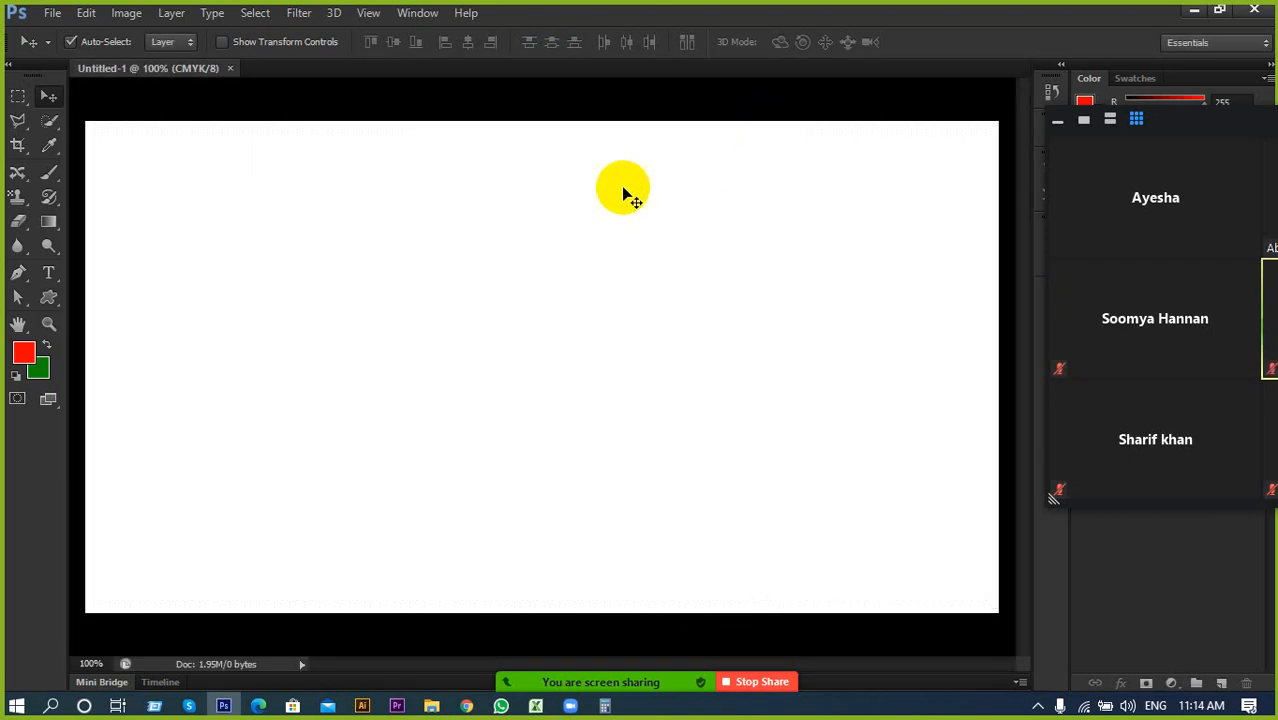
Show the rulers and place guides along all four edges of the blank canvas
scroll(393, 218, down, 5)
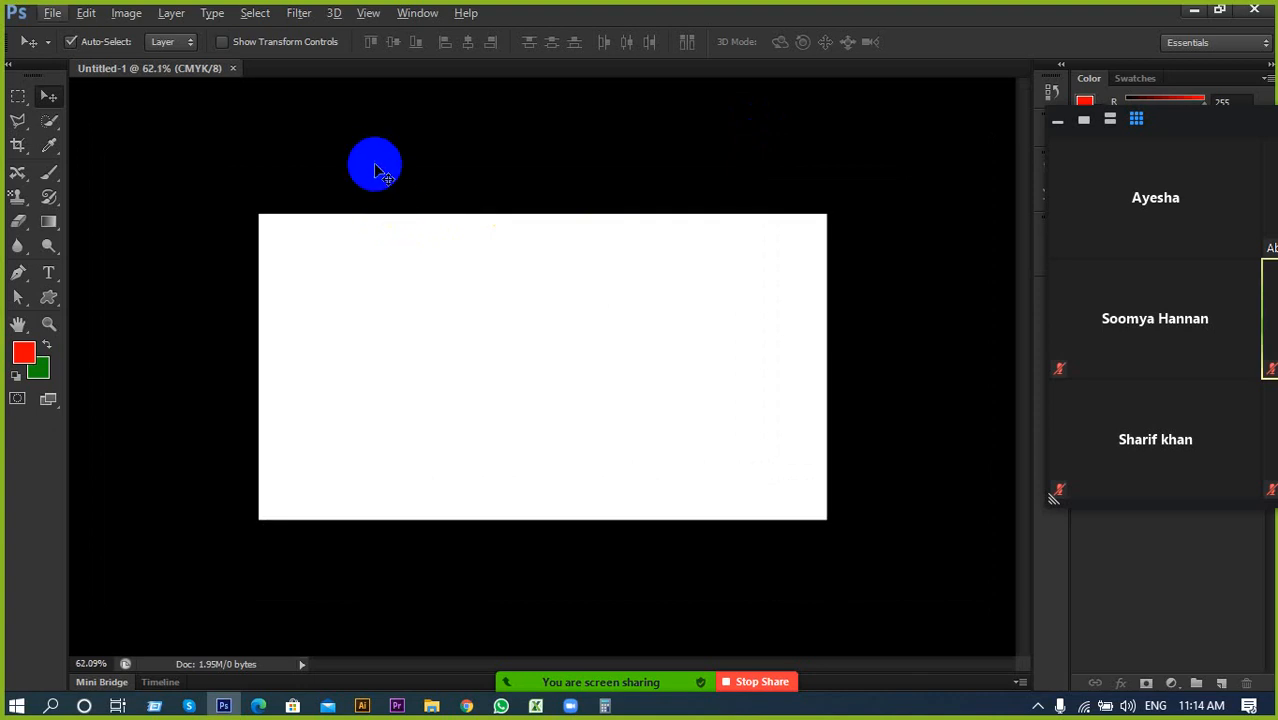
key(ctrl+r)
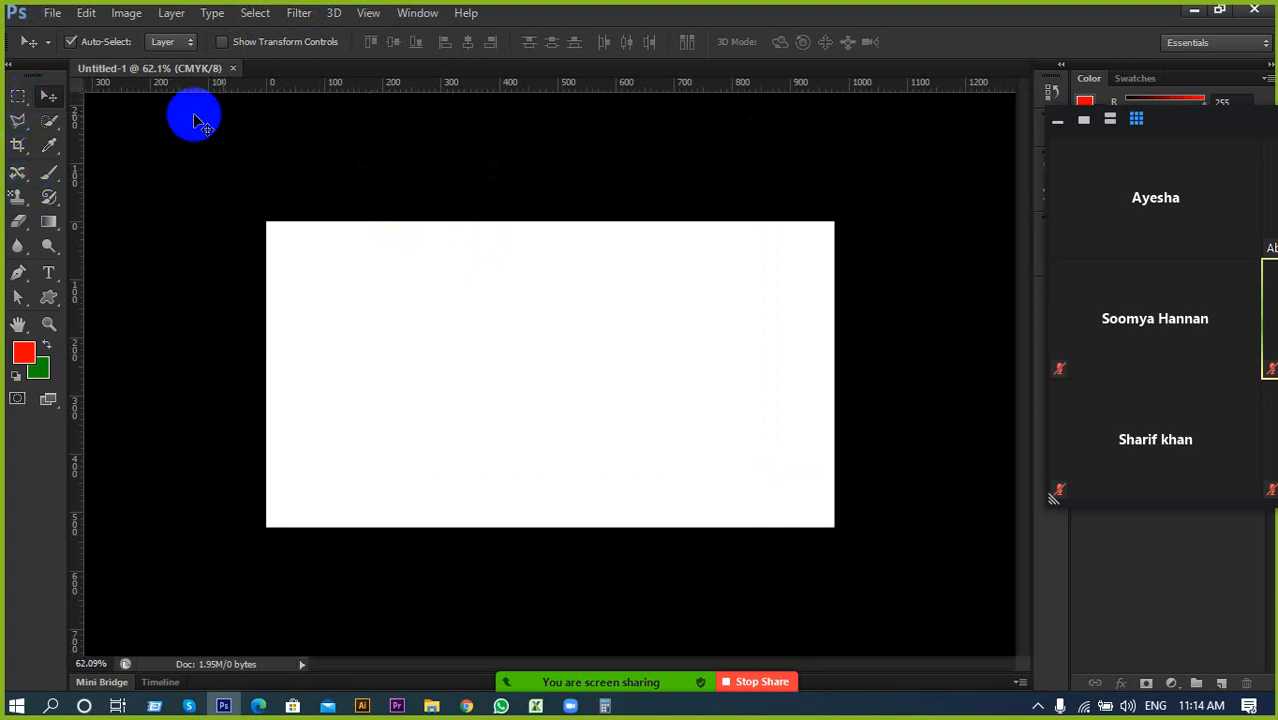
drag(495, 86, 500, 220)
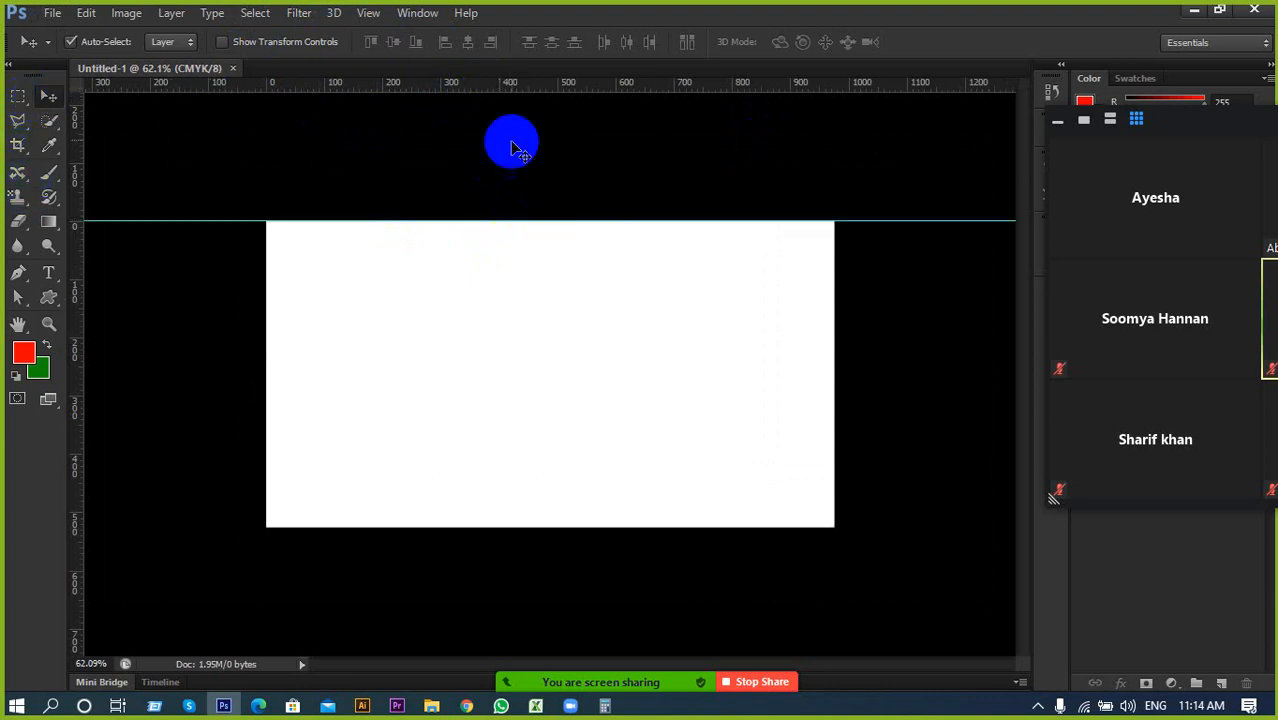
drag(551, 89, 577, 524)
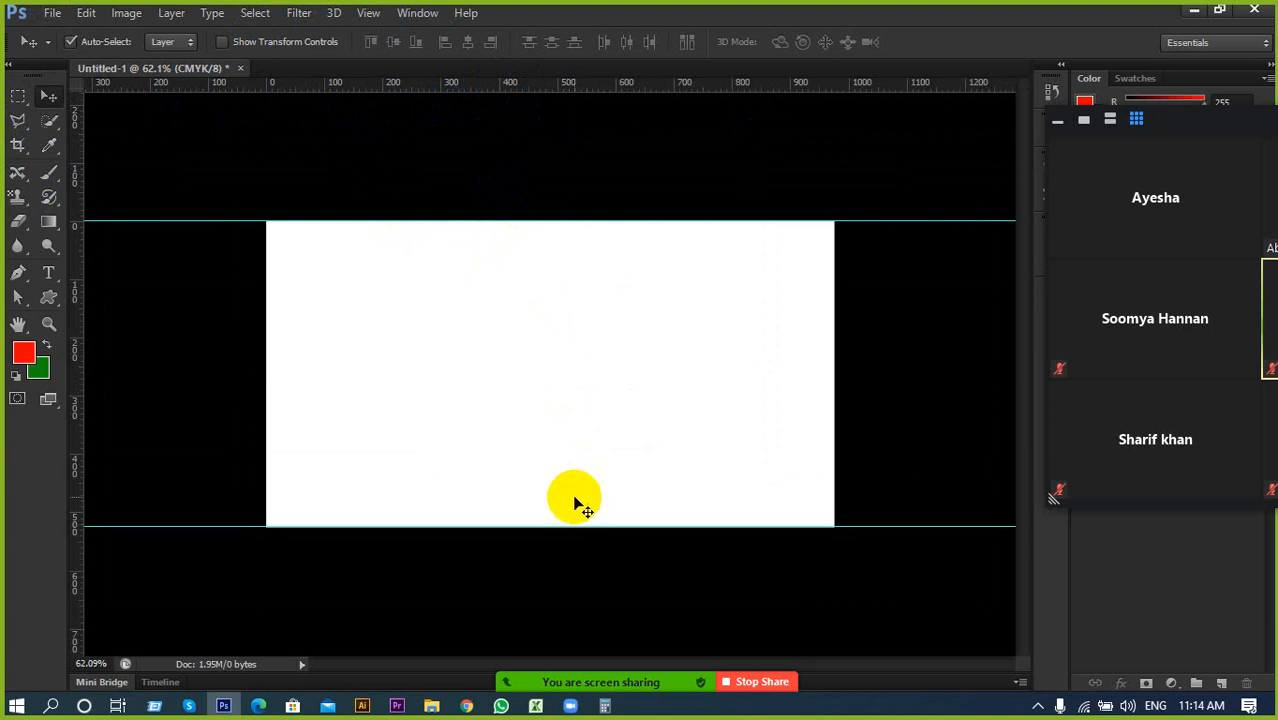
drag(77, 360, 266, 380)
drag(75, 364, 834, 446)
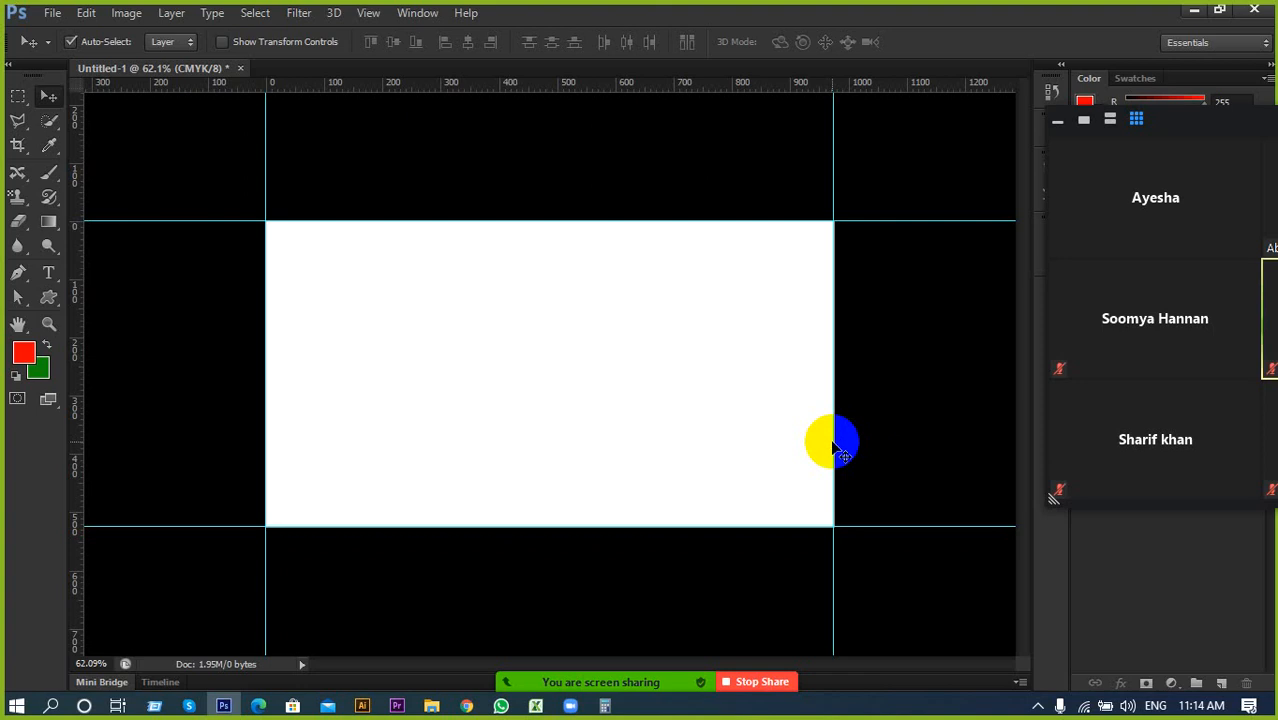
Enlarge the canvas relatively by 0.25 inches in both width and height, anchored at the center
click(126, 13)
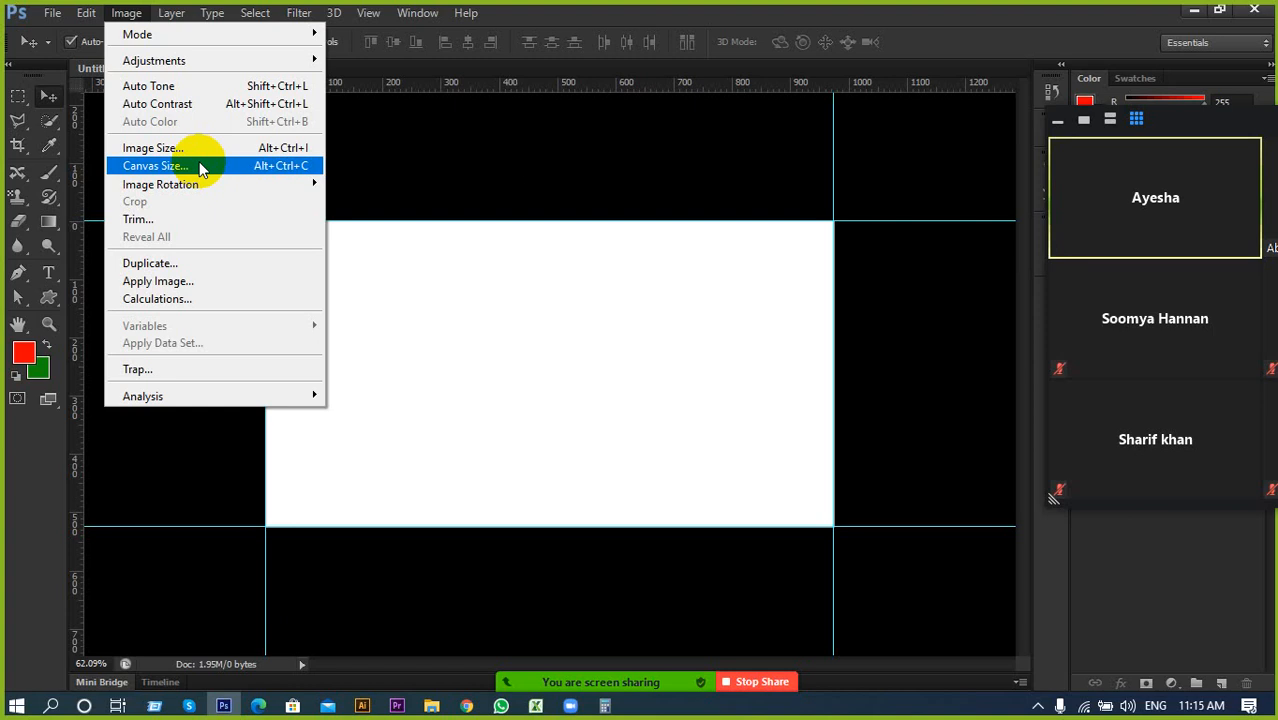
click(200, 166)
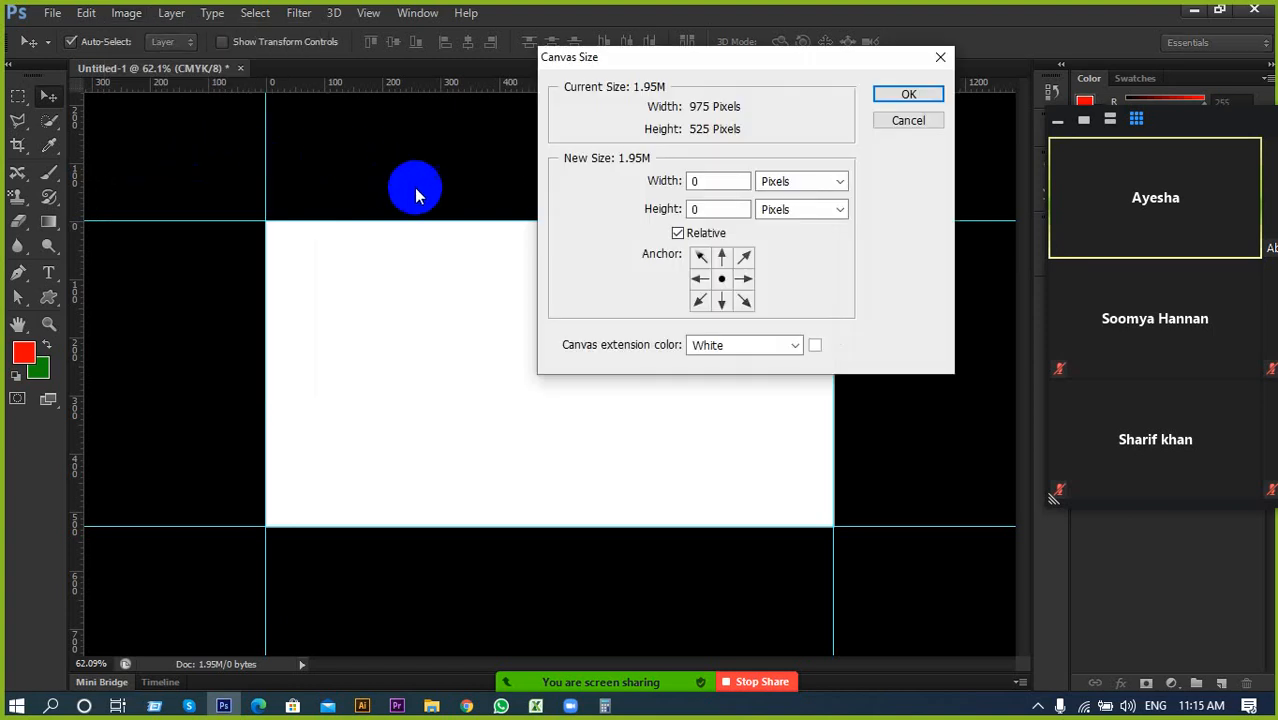
click(784, 191)
click(768, 229)
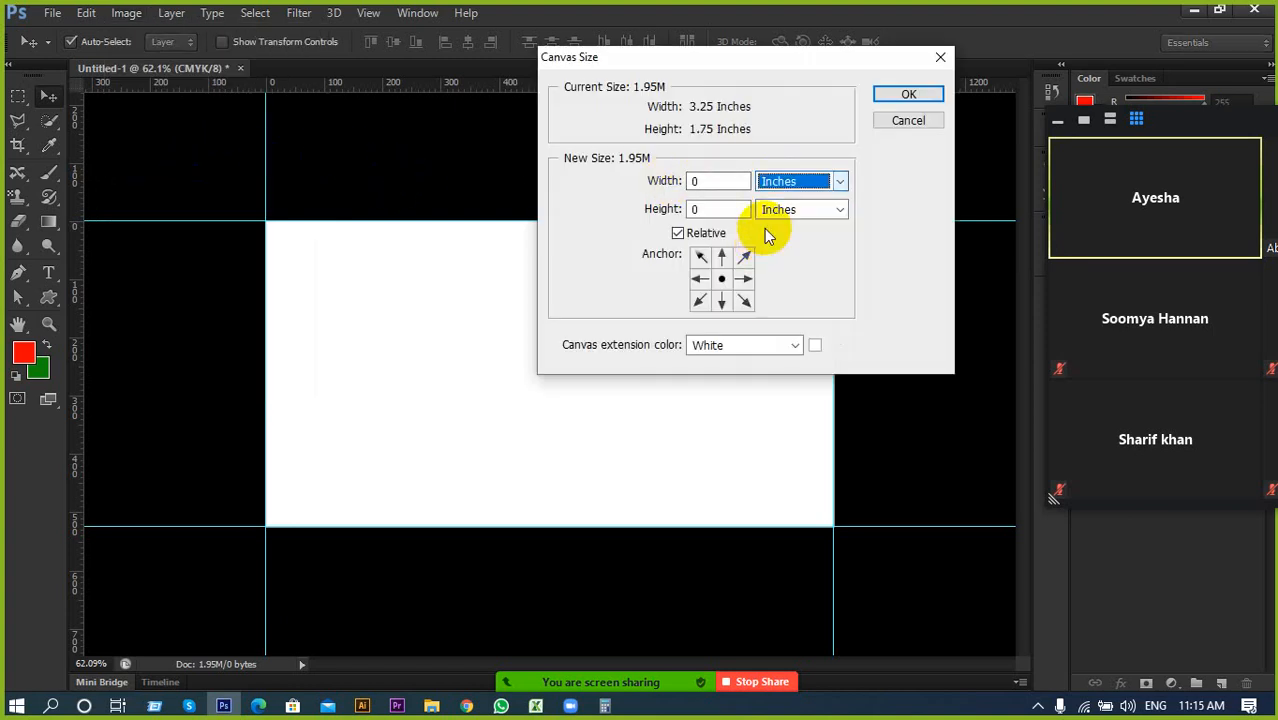
click(708, 182)
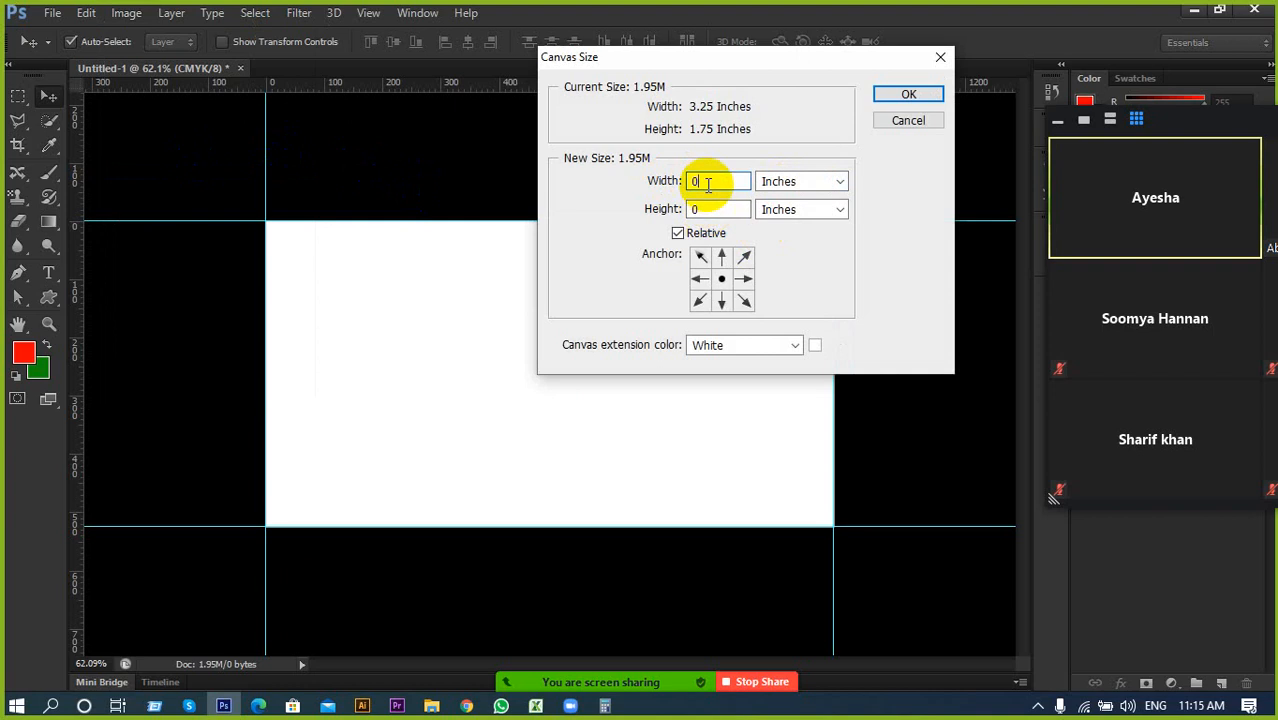
text(.25)
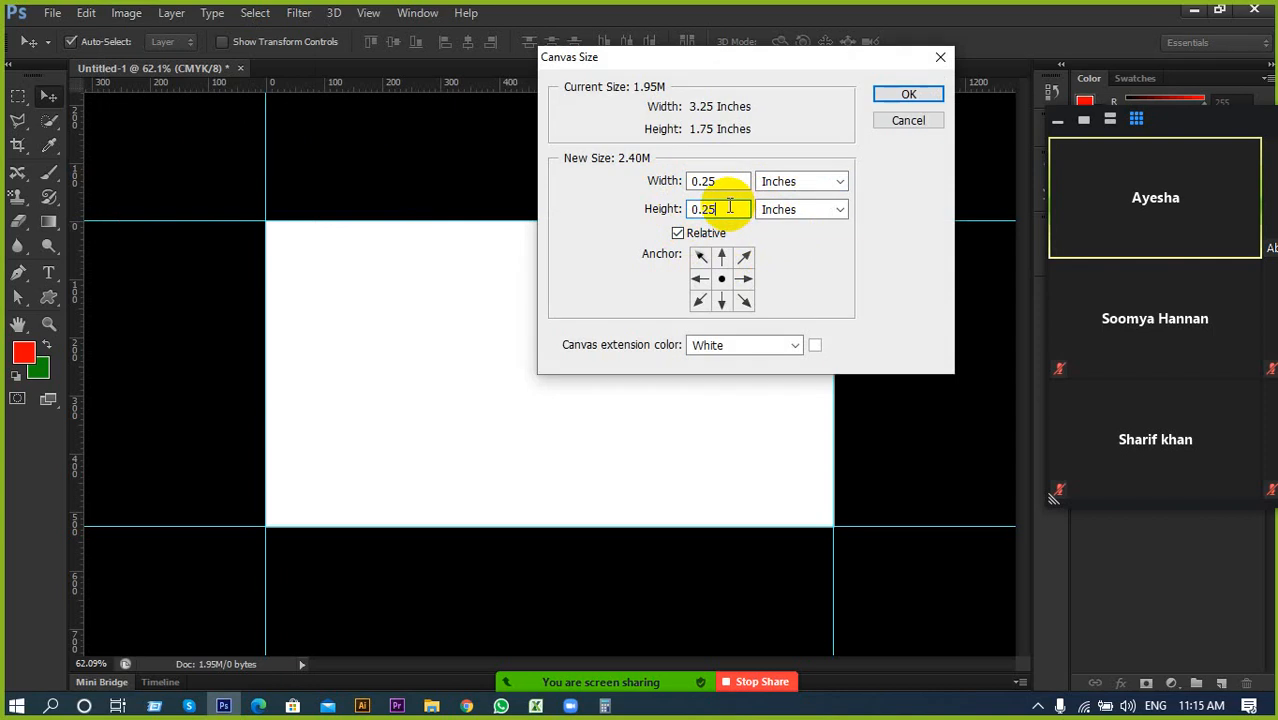
click(906, 90)
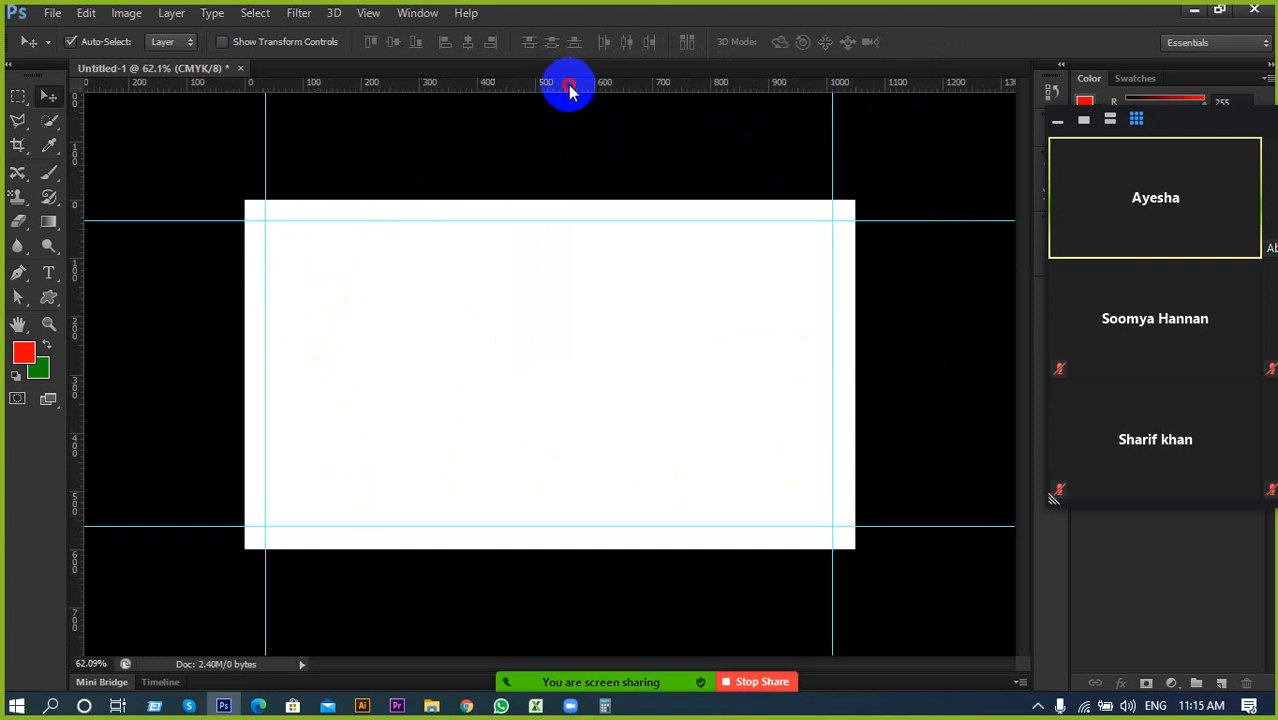
Place a second set of guides along the four outer edges of the enlarged canvas
drag(568, 88, 570, 203)
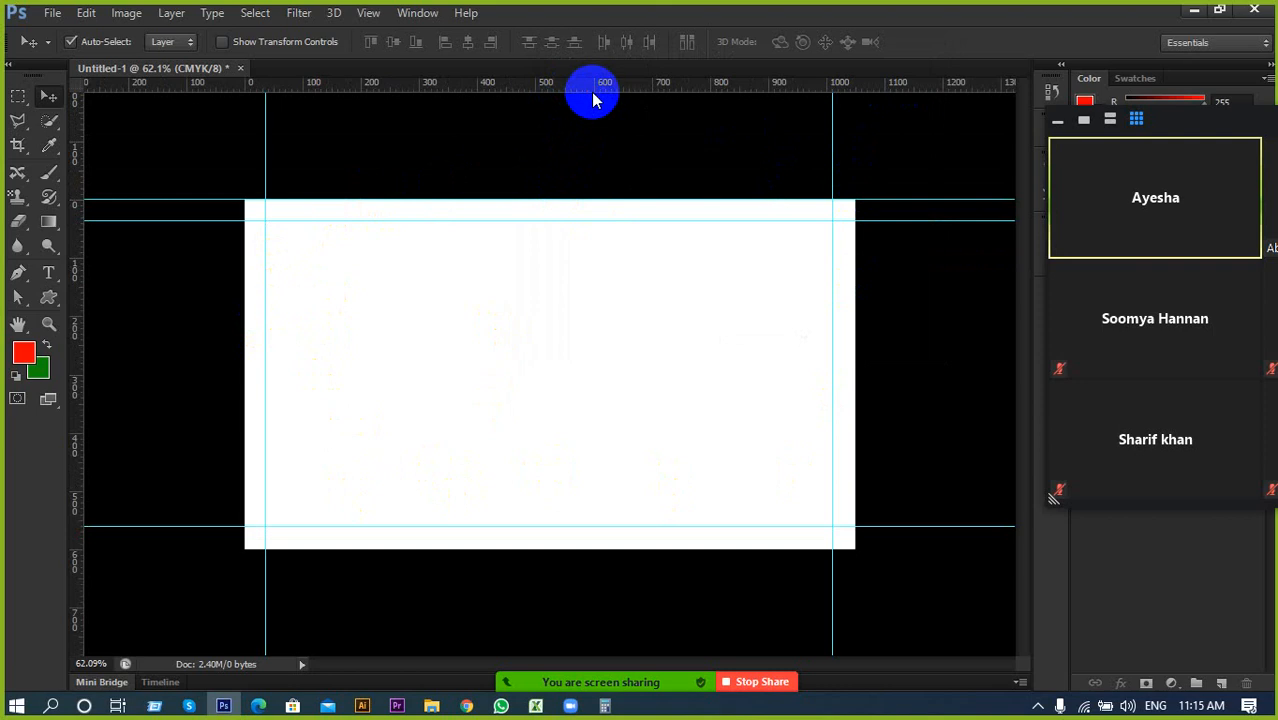
drag(593, 94, 633, 547)
drag(79, 391, 244, 416)
drag(79, 374, 858, 456)
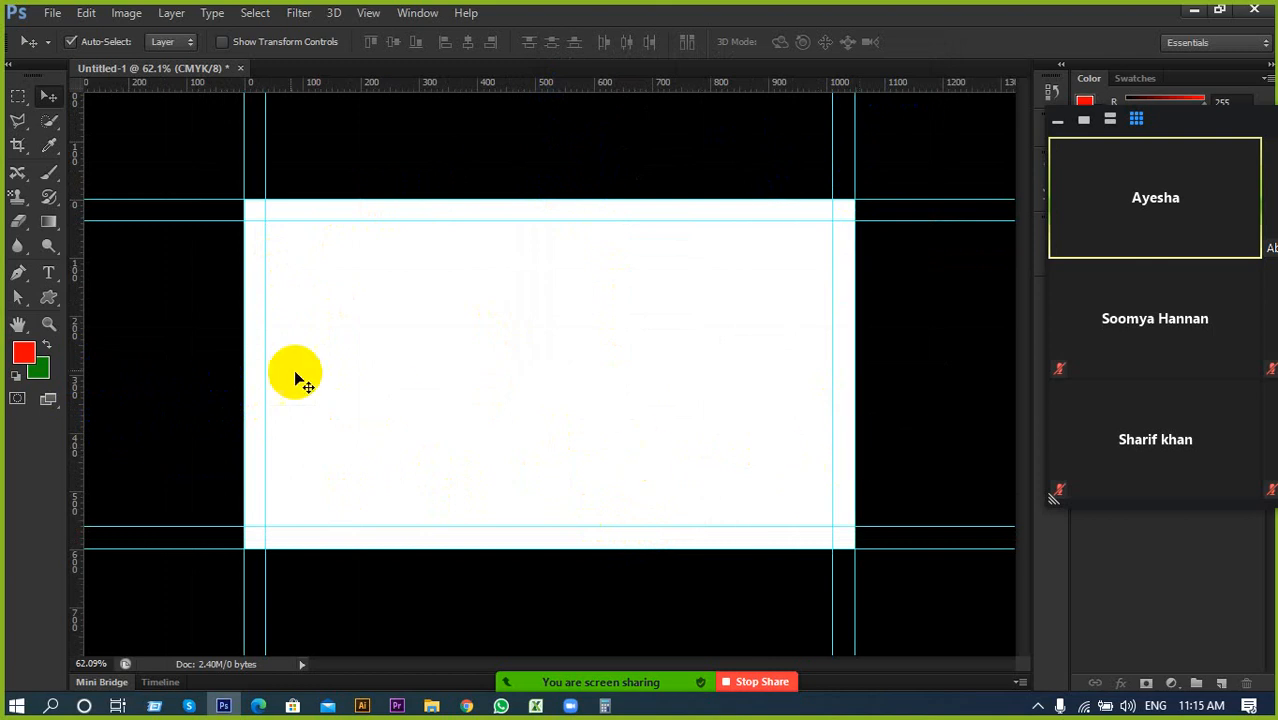
Extend the canvas by another 0.25 inches in width and height, relative to its current size
click(126, 13)
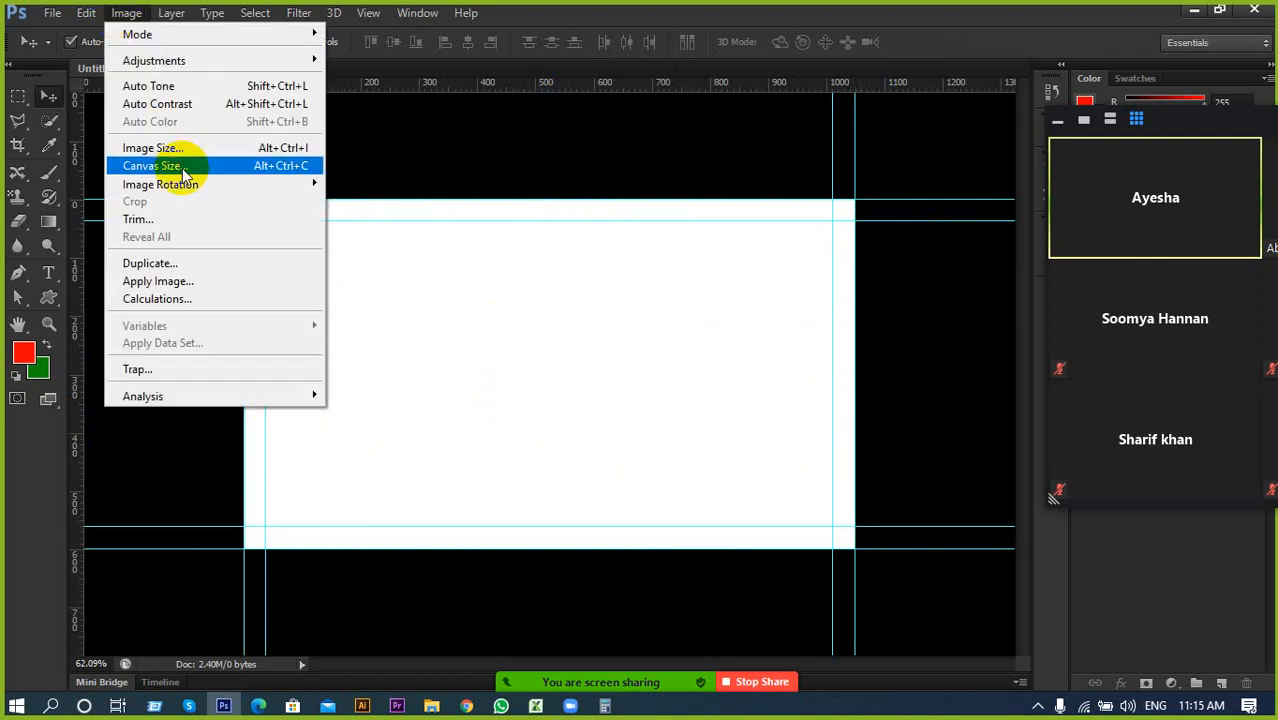
click(182, 168)
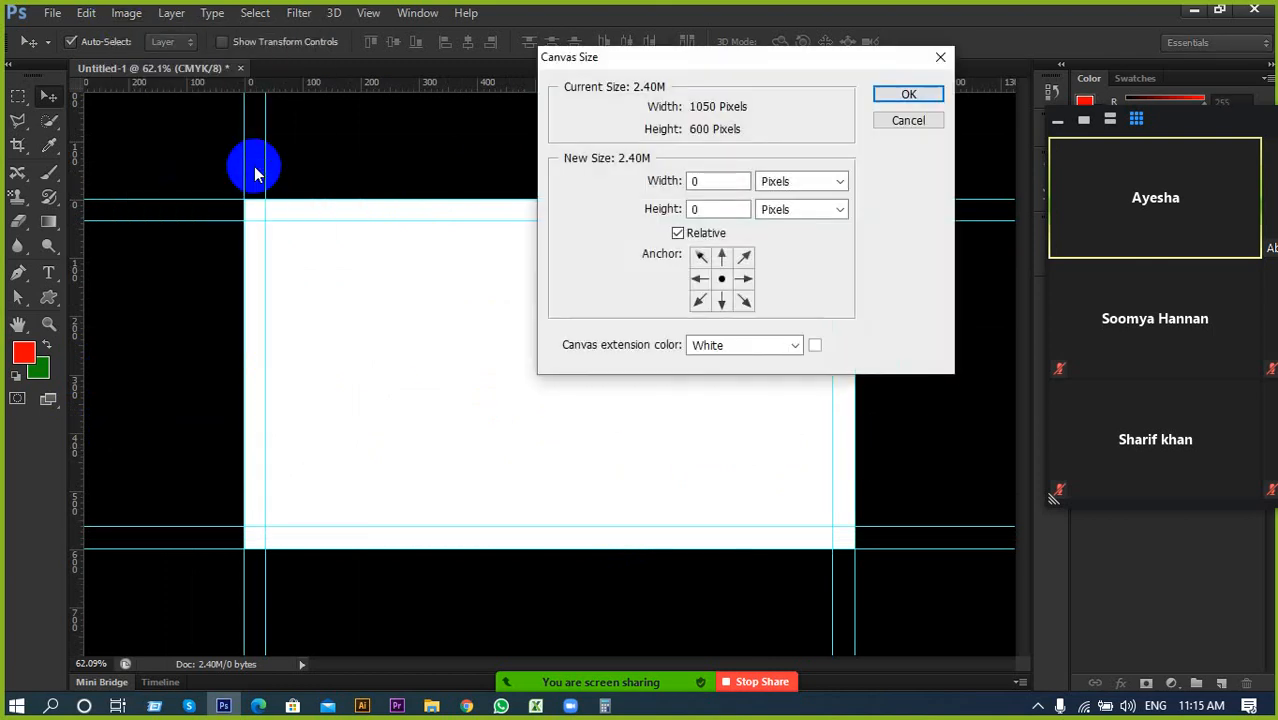
click(790, 182)
click(805, 240)
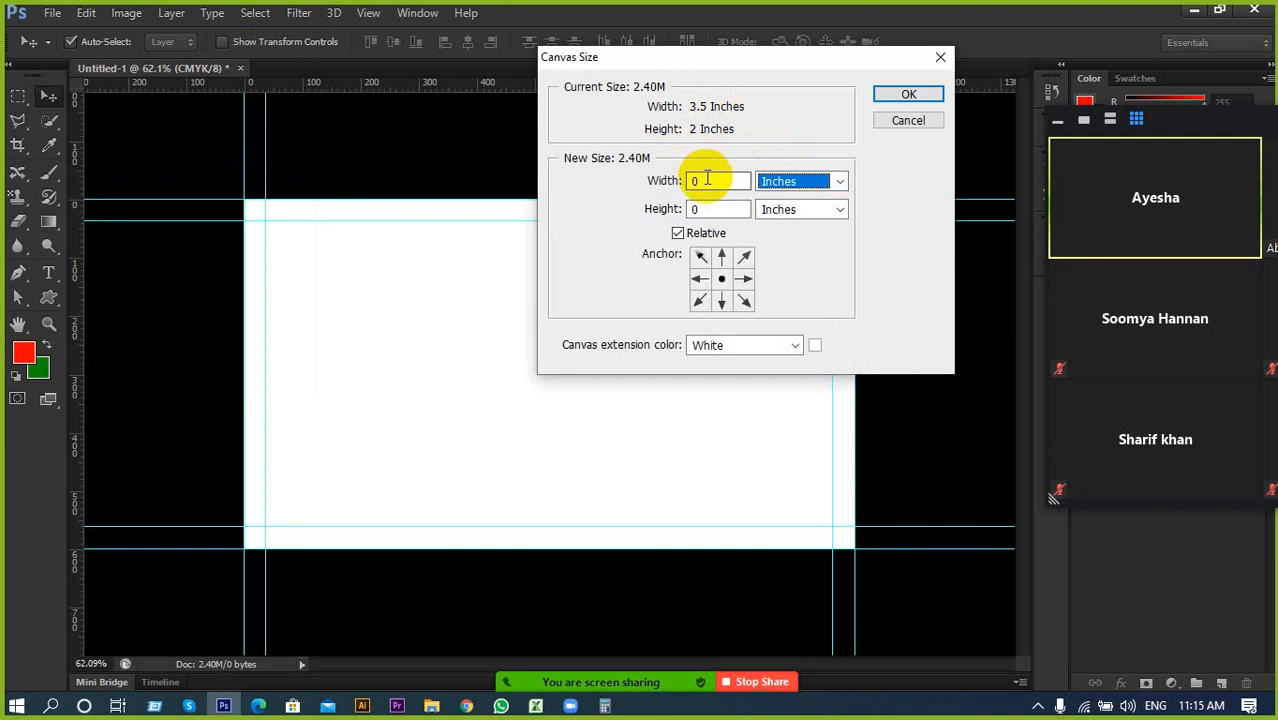
click(706, 180)
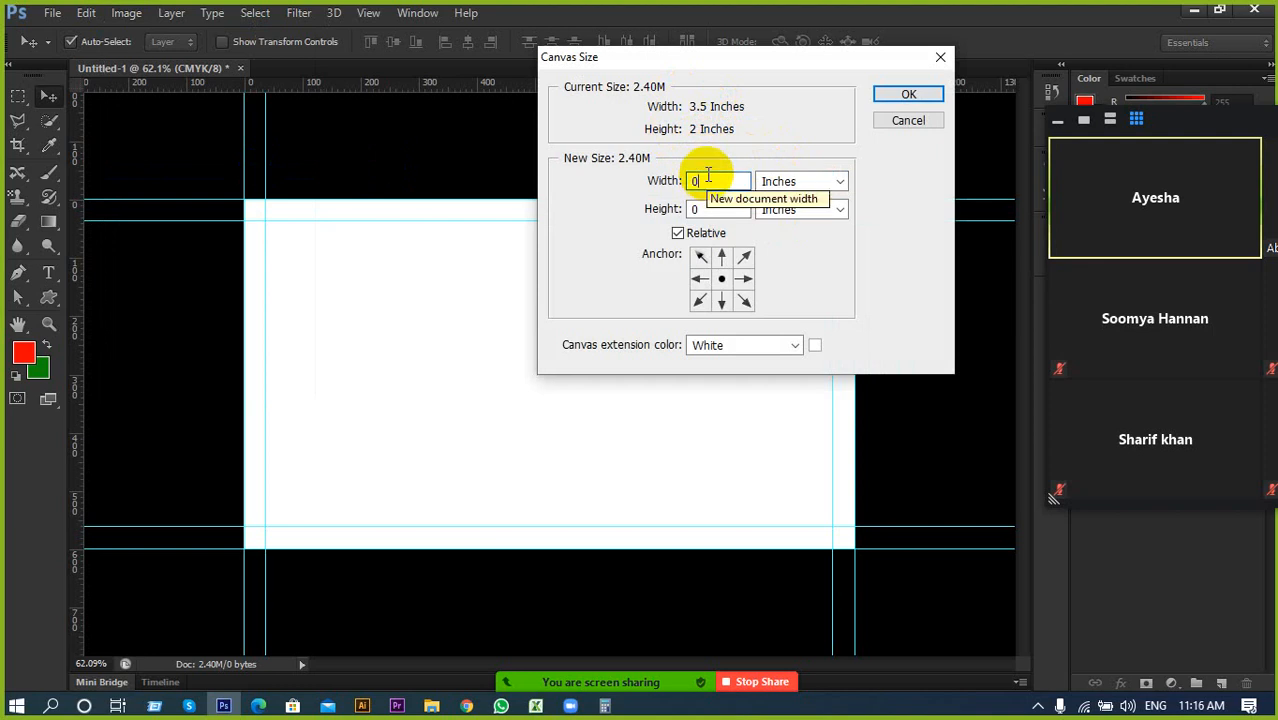
text(.25)
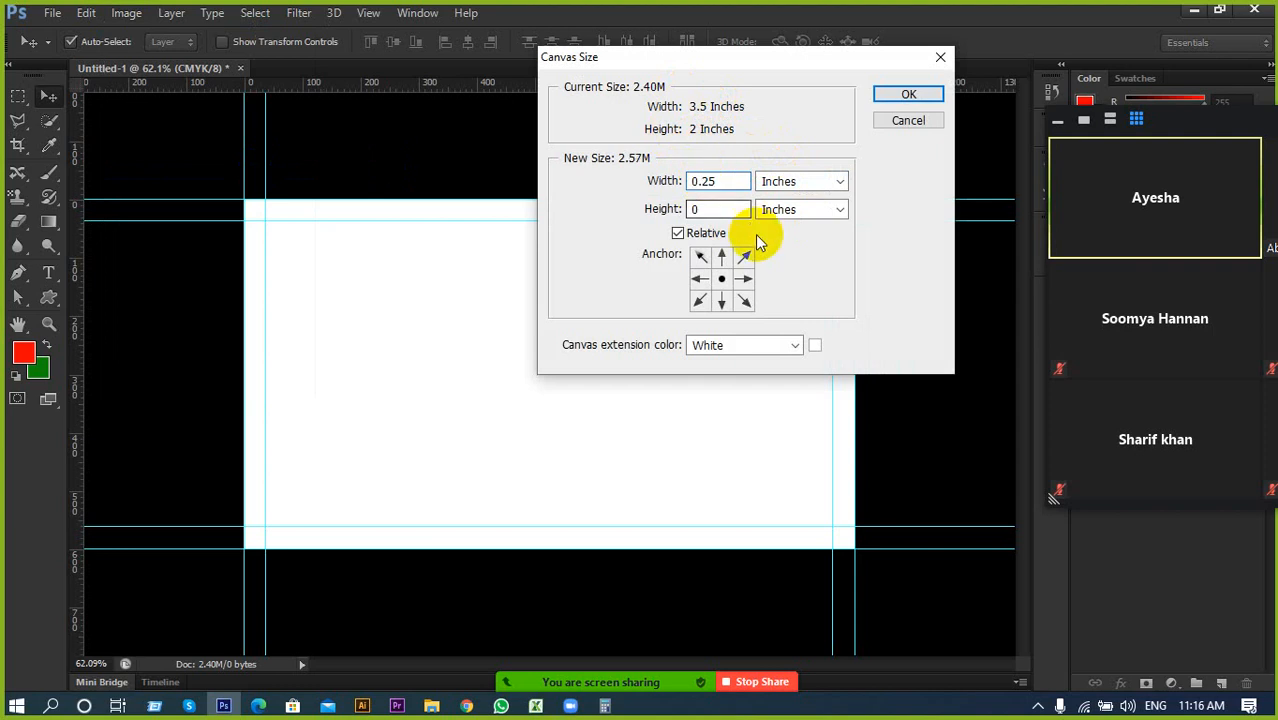
click(710, 210)
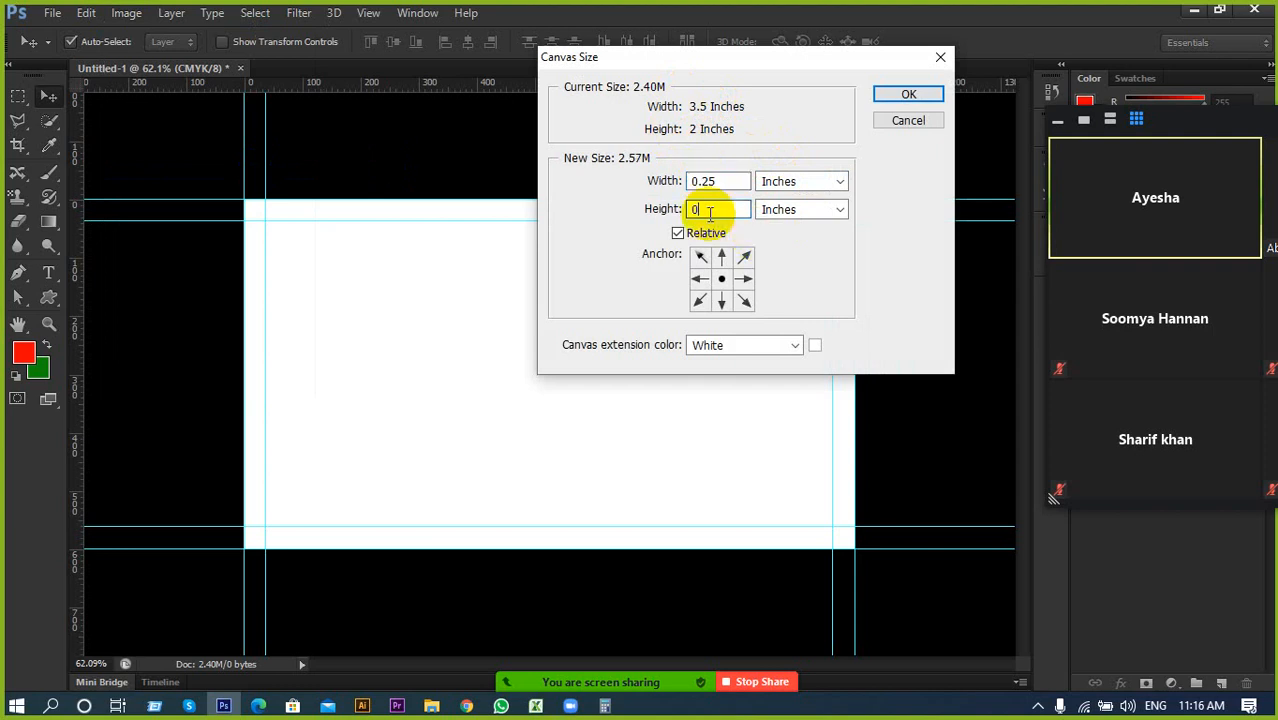
text(.25)
click(877, 97)
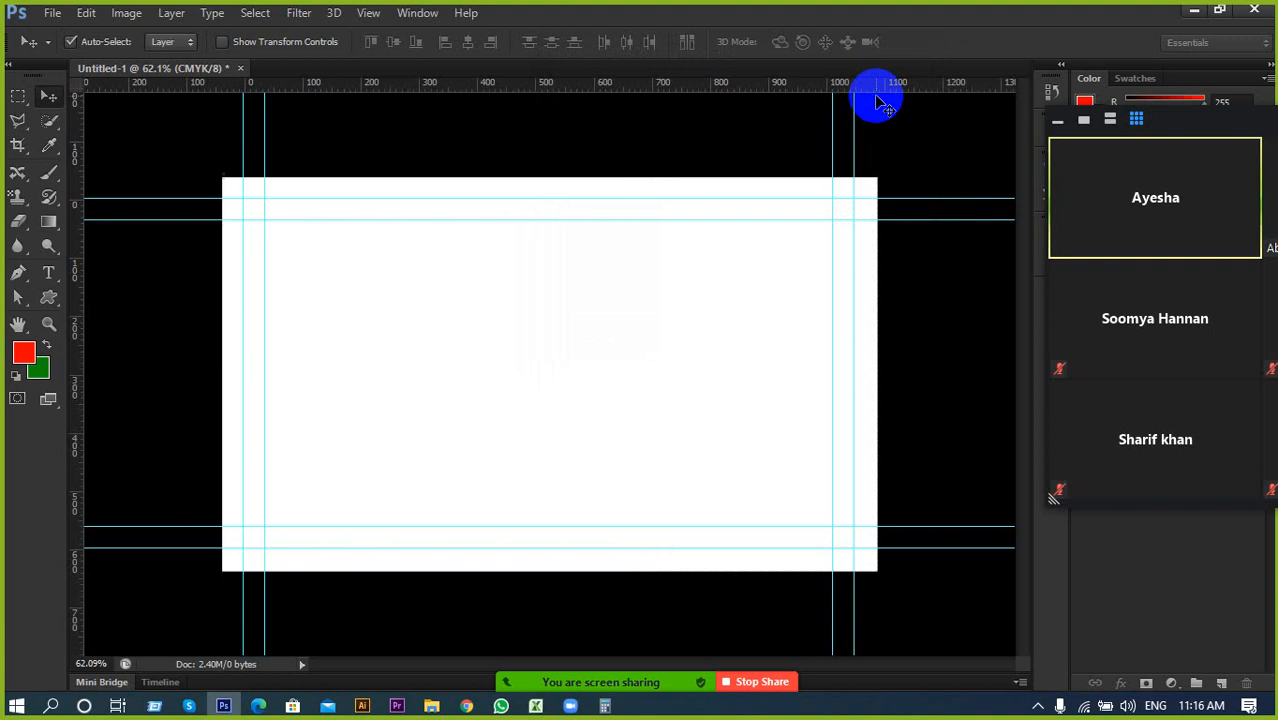
Measure the area inside the innermost guides with a rectangular marquee and switch the ruler units to inches
key(ctrl+0)
scroll(285, 258, up, 1)
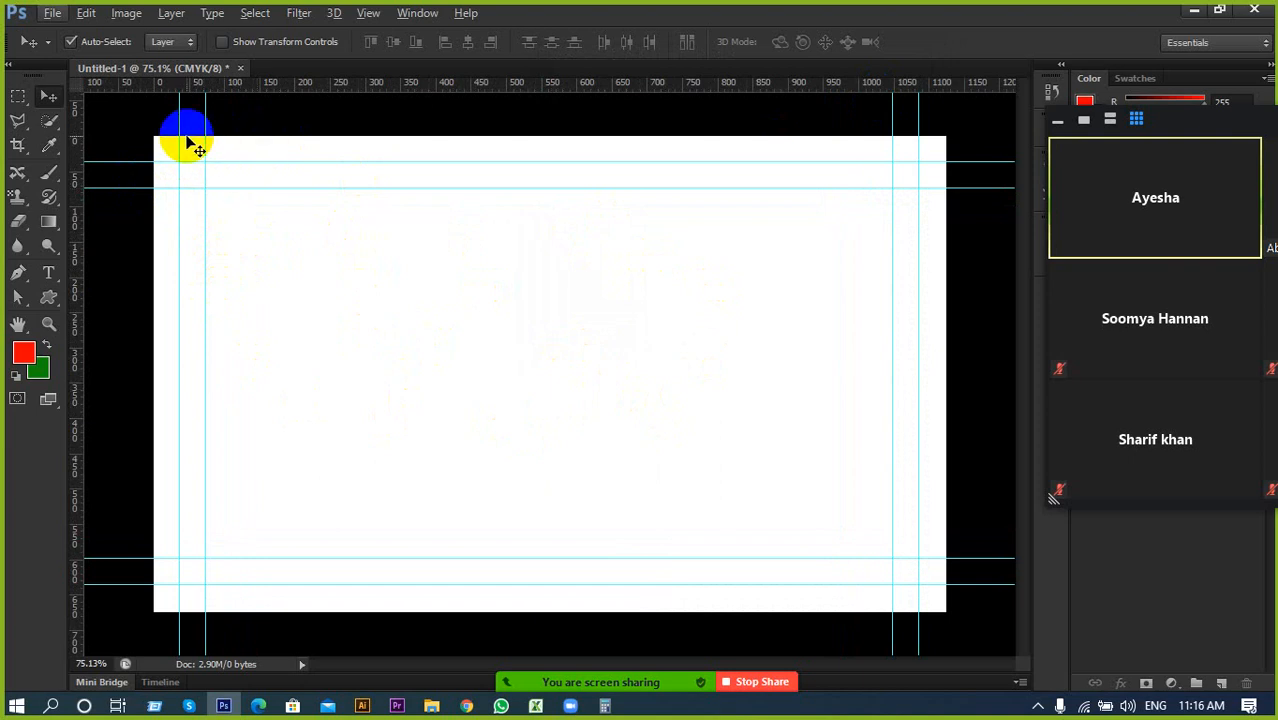
scroll(230, 240, down, 3)
click(20, 98)
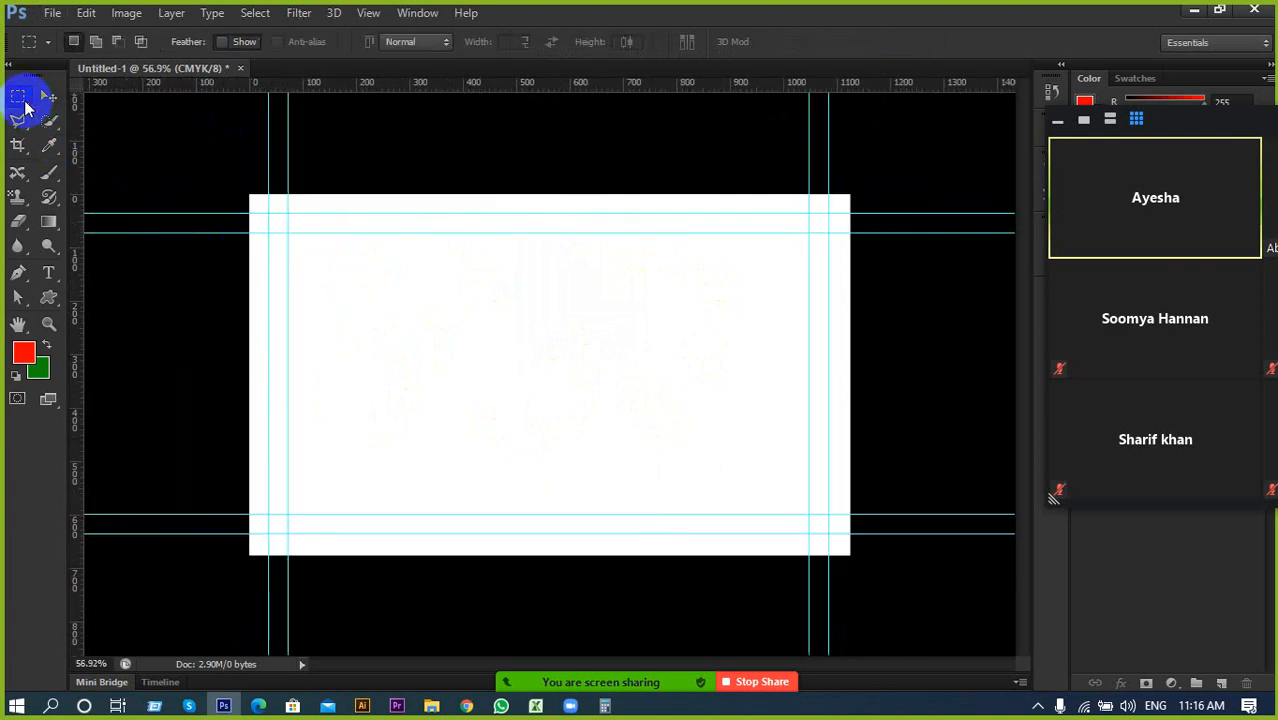
drag(289, 234, 807, 508)
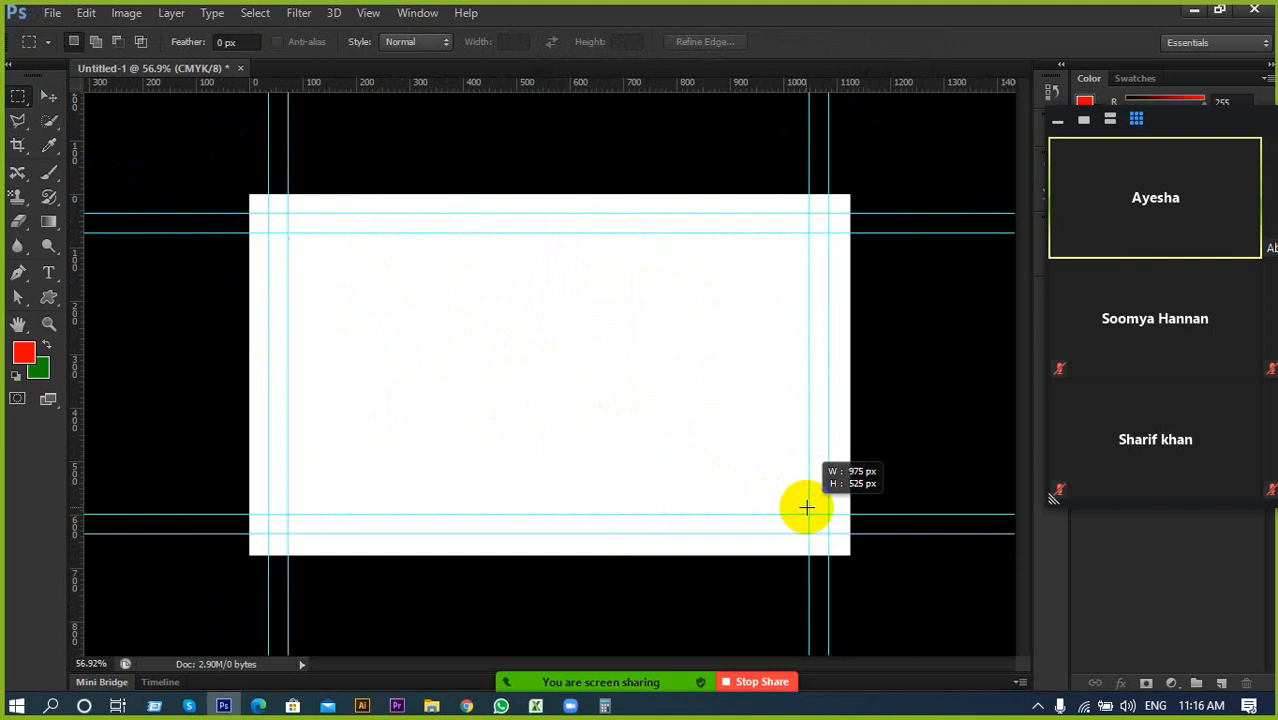
right_click(862, 85)
click(913, 114)
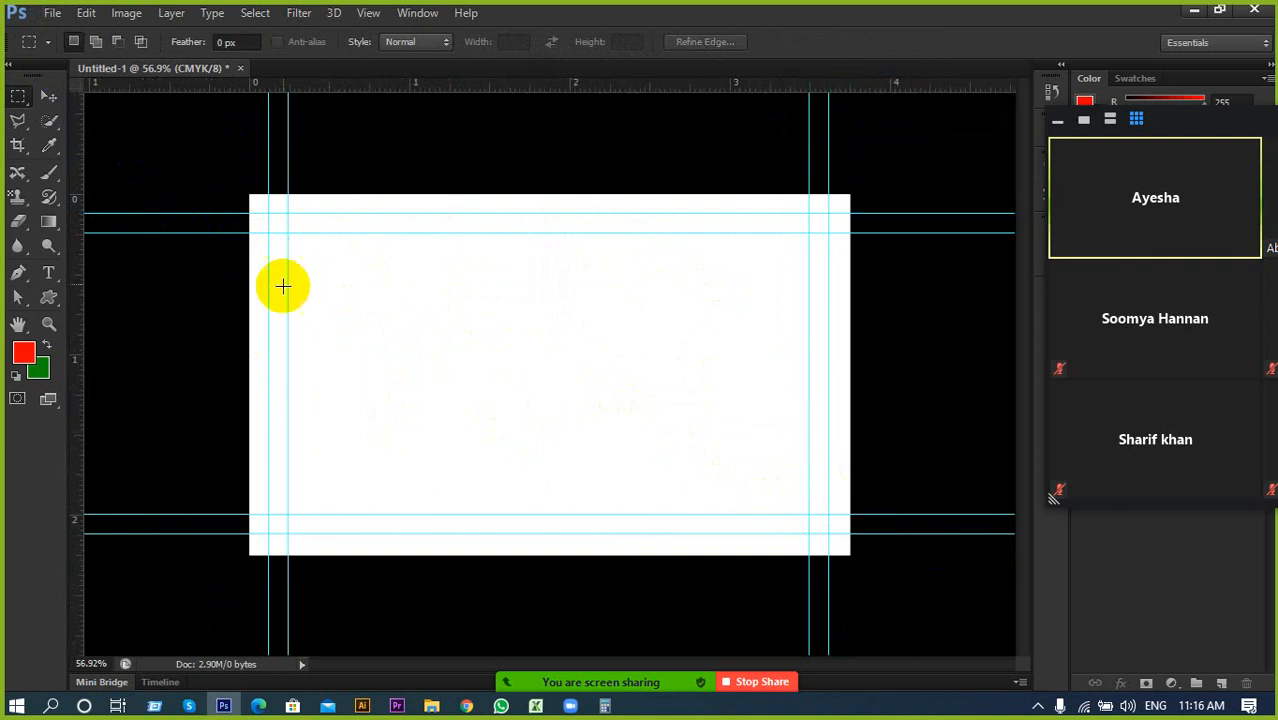
Outline the area inside the innermost guides with a rectangular marquee, and clear the selection
drag(289, 234, 808, 513)
scroll(808, 513, up, 3)
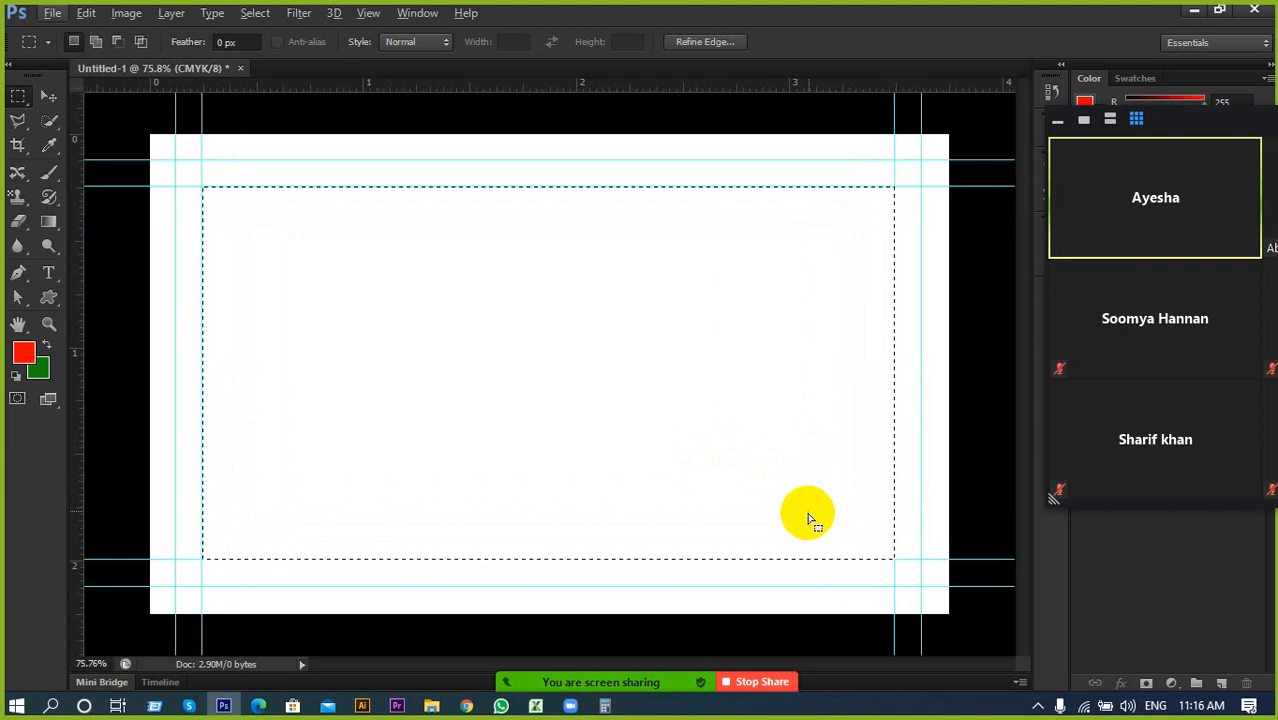
scroll(593, 425, up, 1)
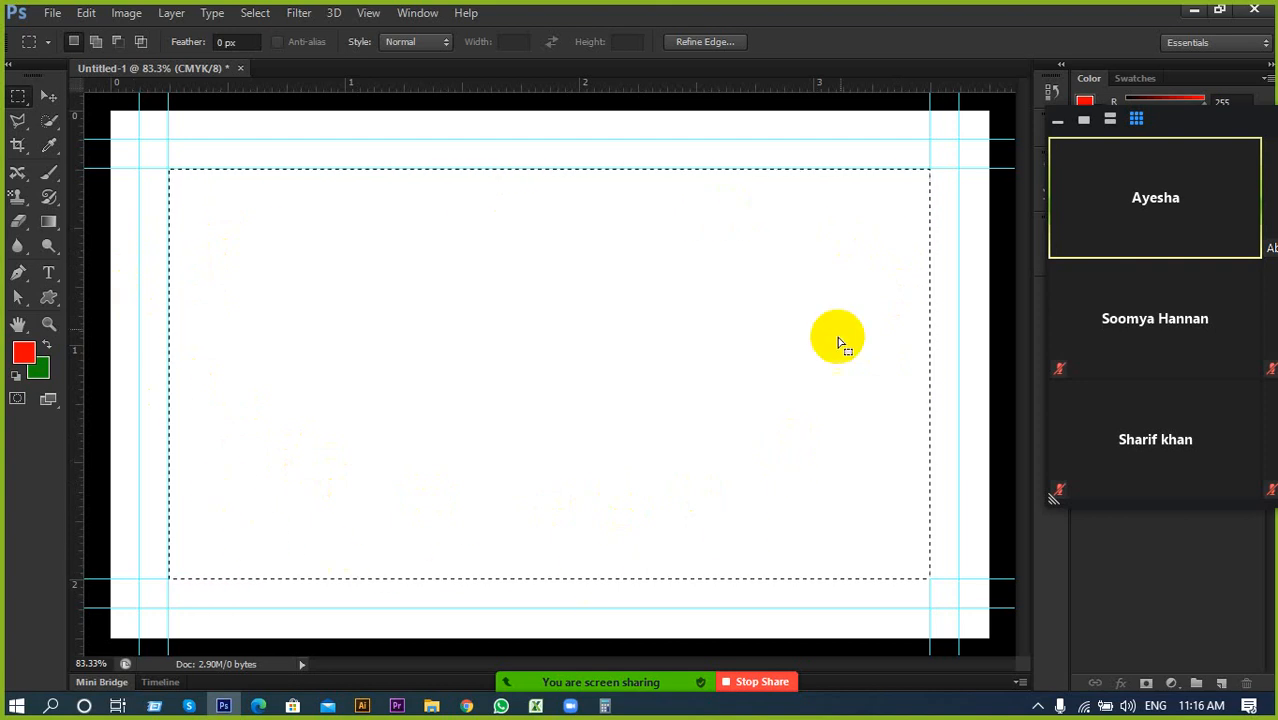
click(135, 366)
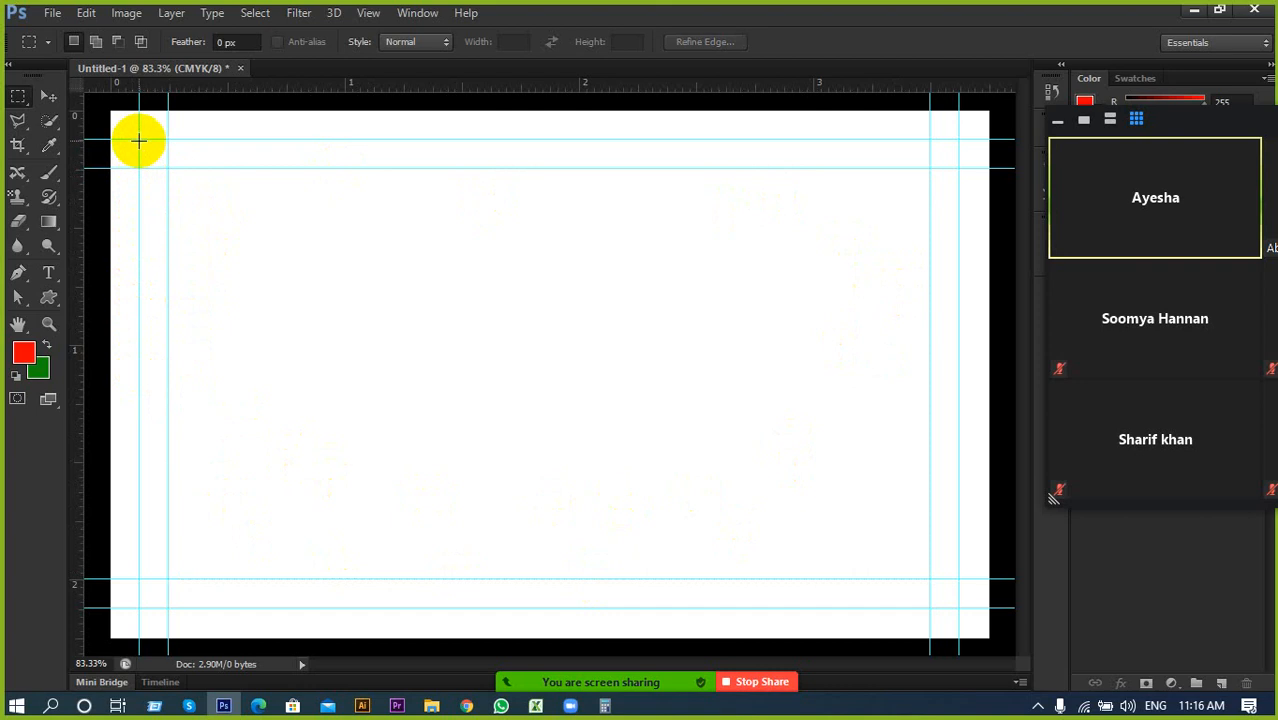
Outline the area inside the outer guides with a rectangular marquee, inspect its upper-left corner up close, and deselect
drag(138, 140, 958, 607)
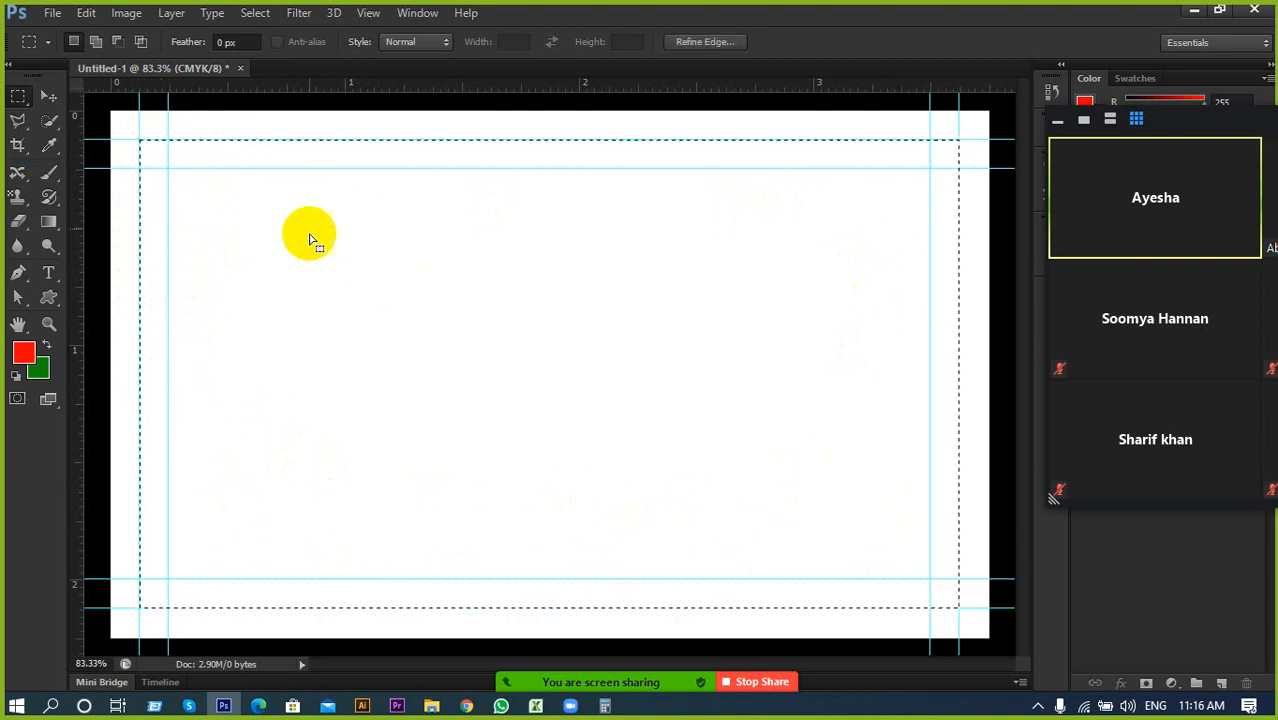
scroll(312, 234, down, 2)
scroll(314, 234, up, 1)
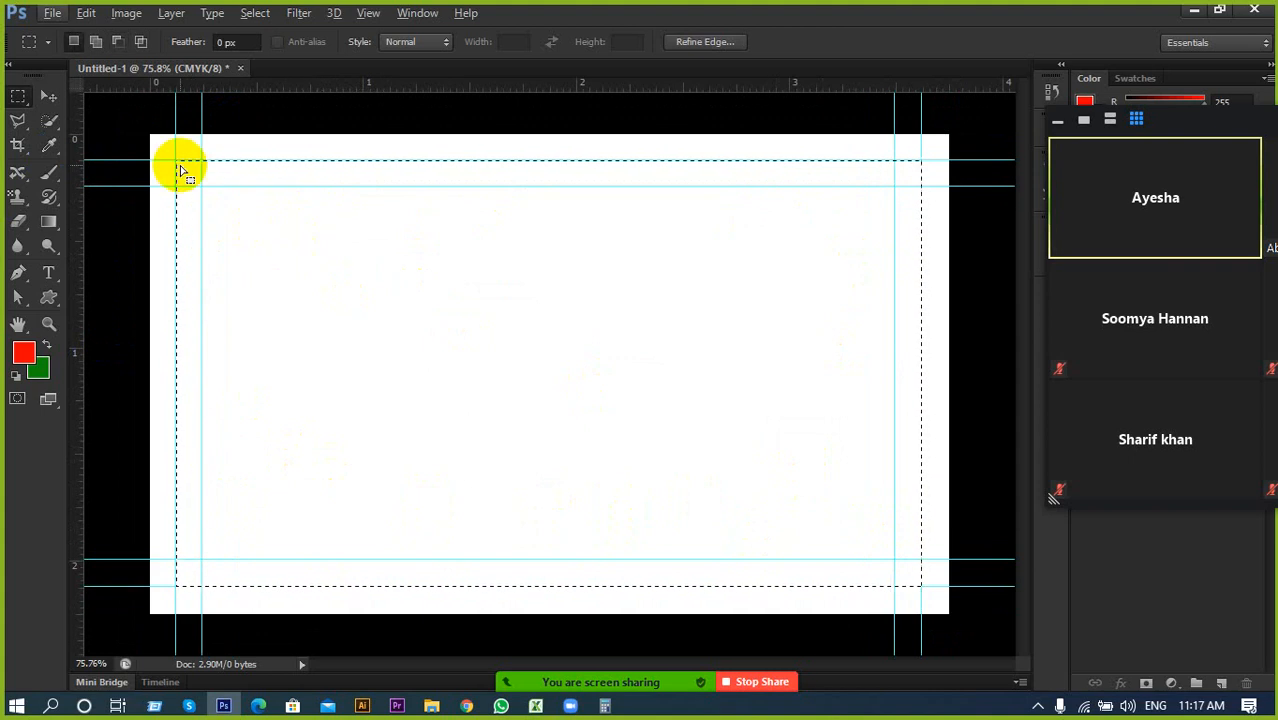
scroll(177, 166, up, 3)
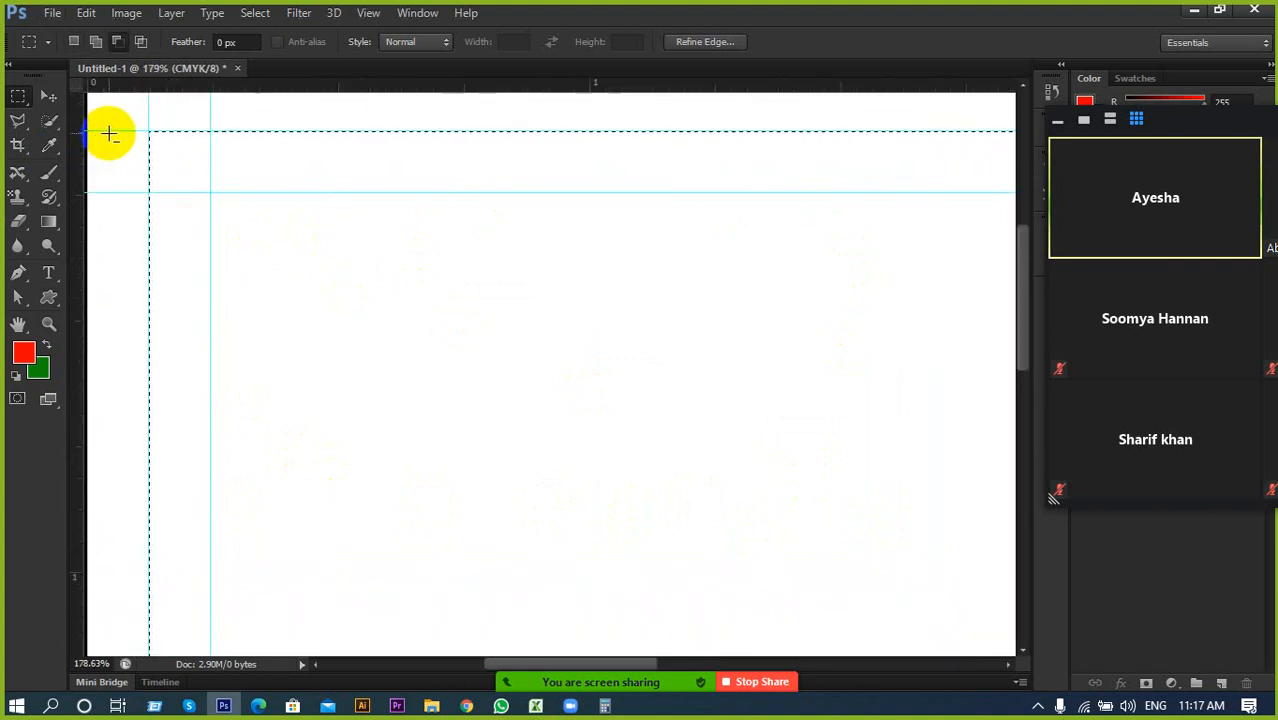
scroll(185, 180, up, 1)
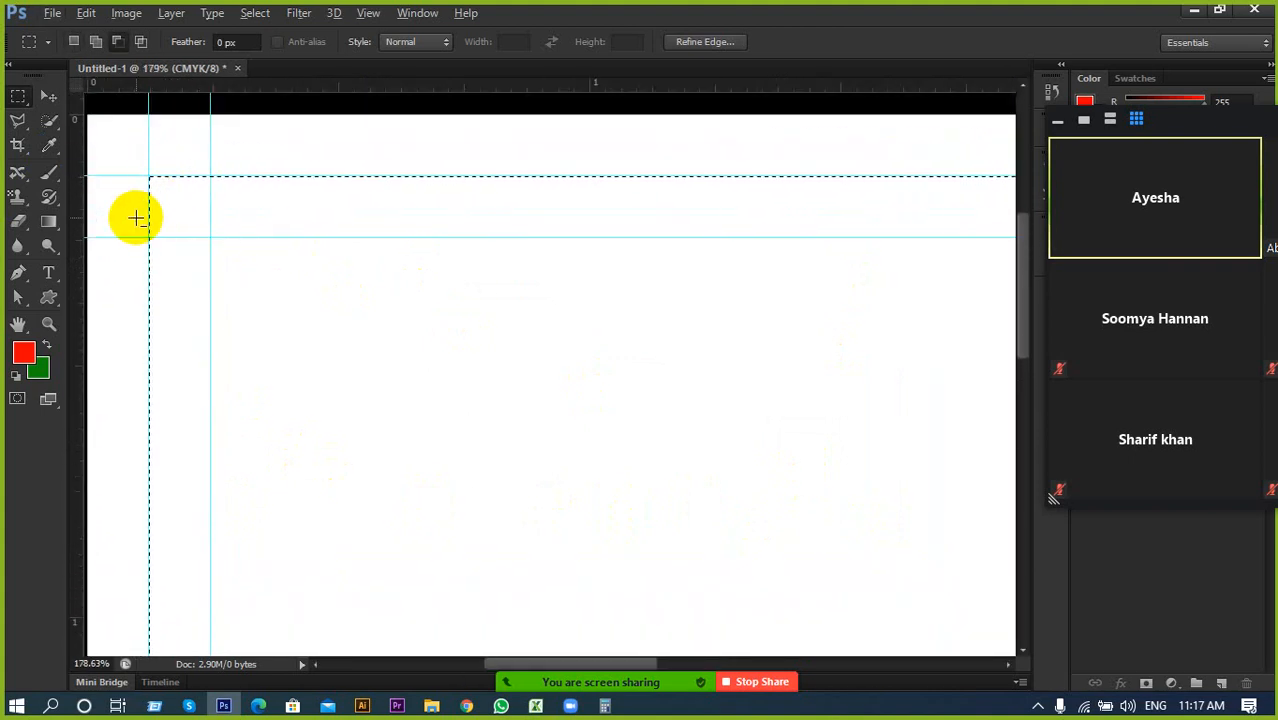
scroll(136, 218, up, 1)
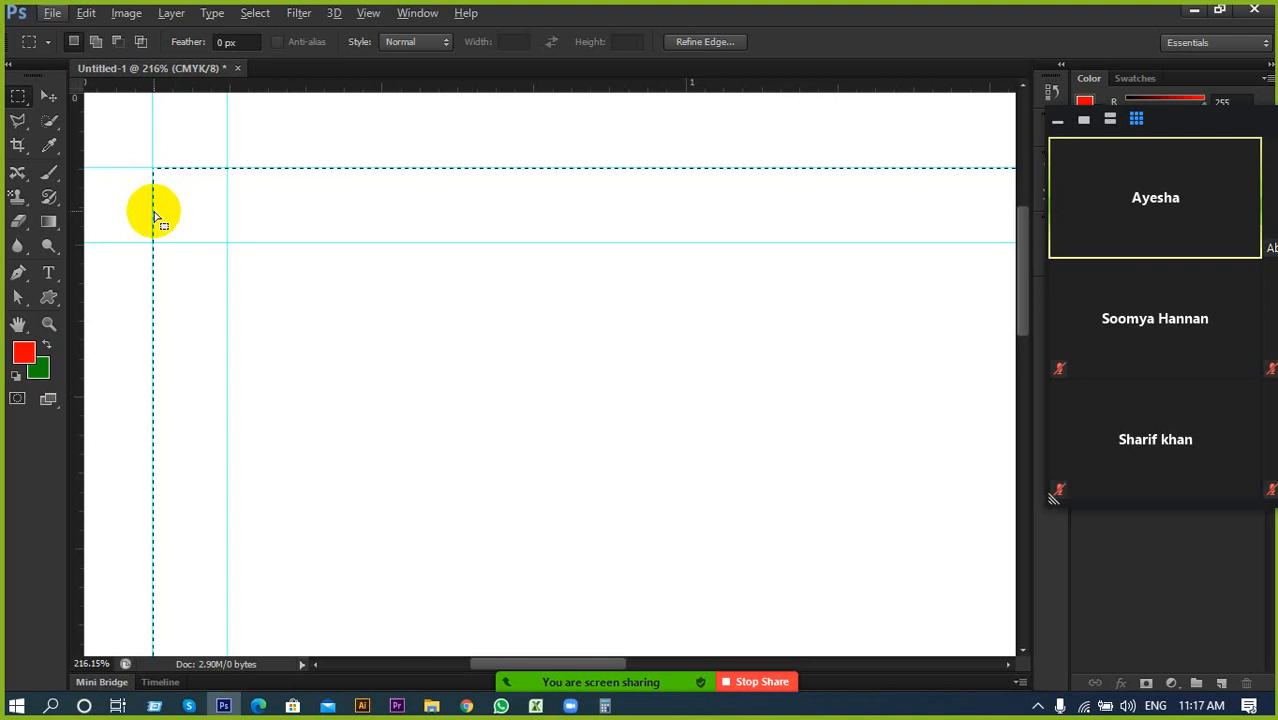
click(301, 312)
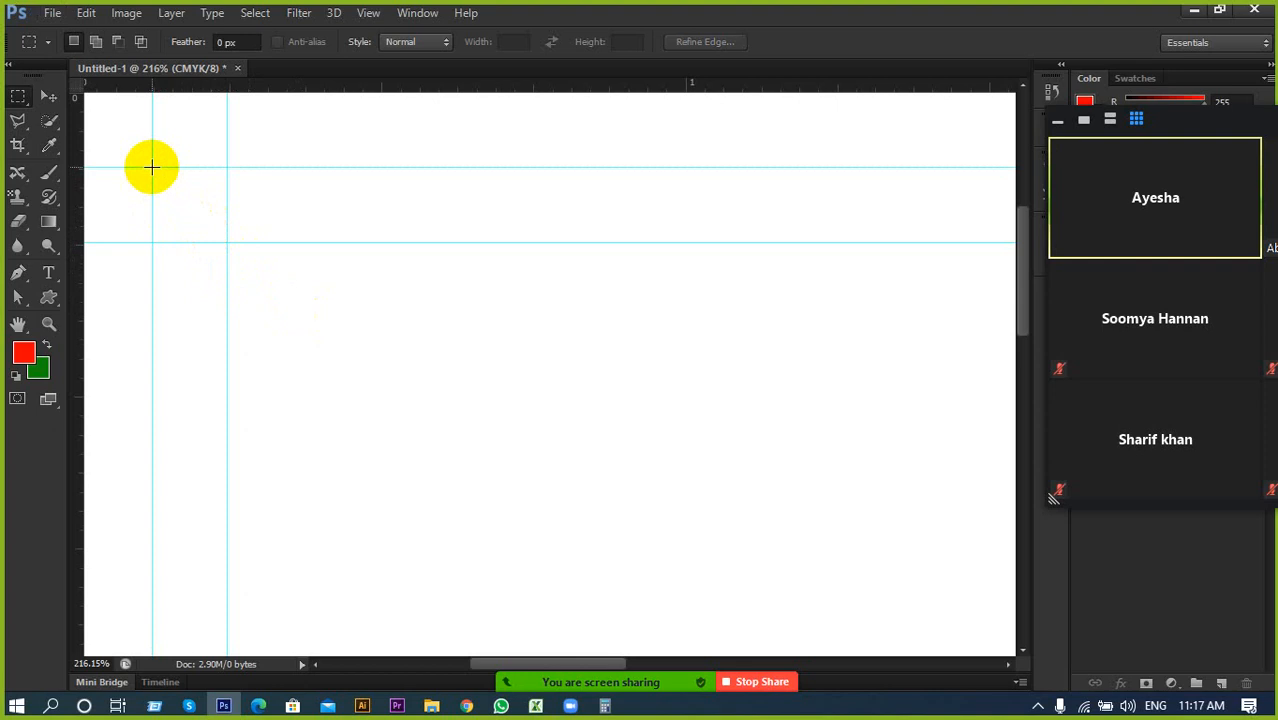
Draw two test marquees starting at the outer guides' upper-left intersection to check the snapping, clearing each one
drag(183, 210, 619, 616)
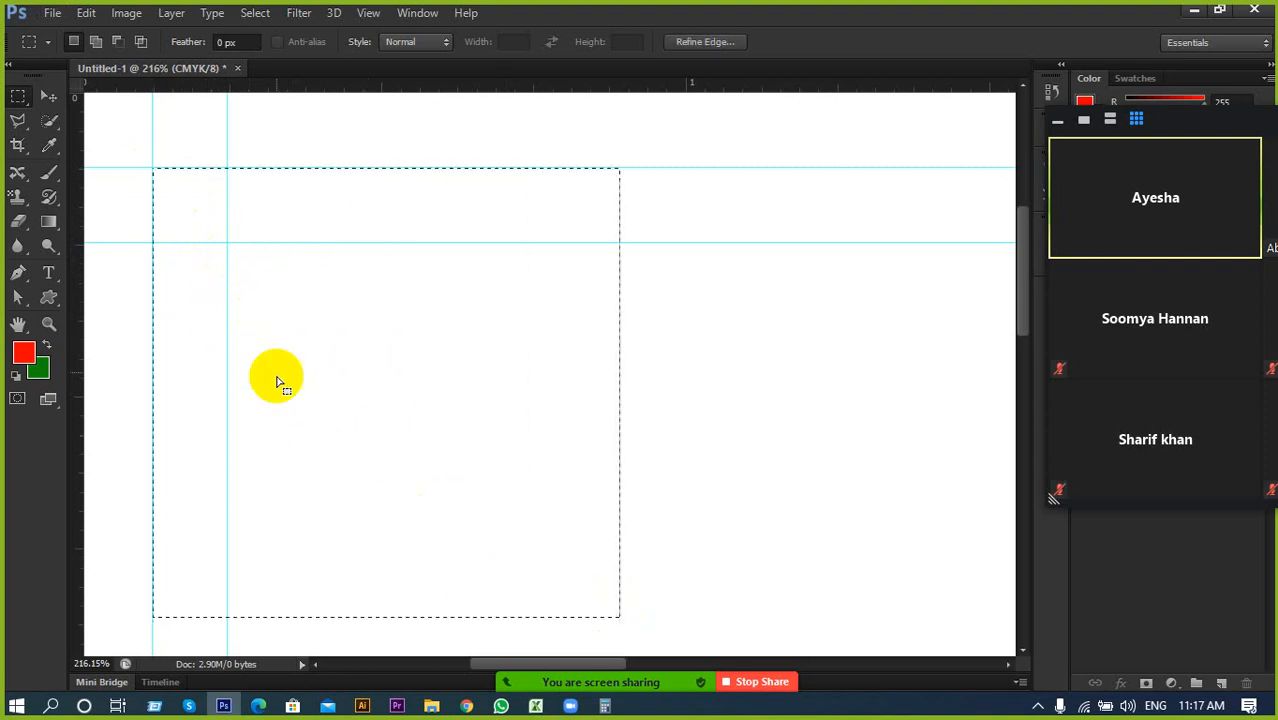
click(129, 188)
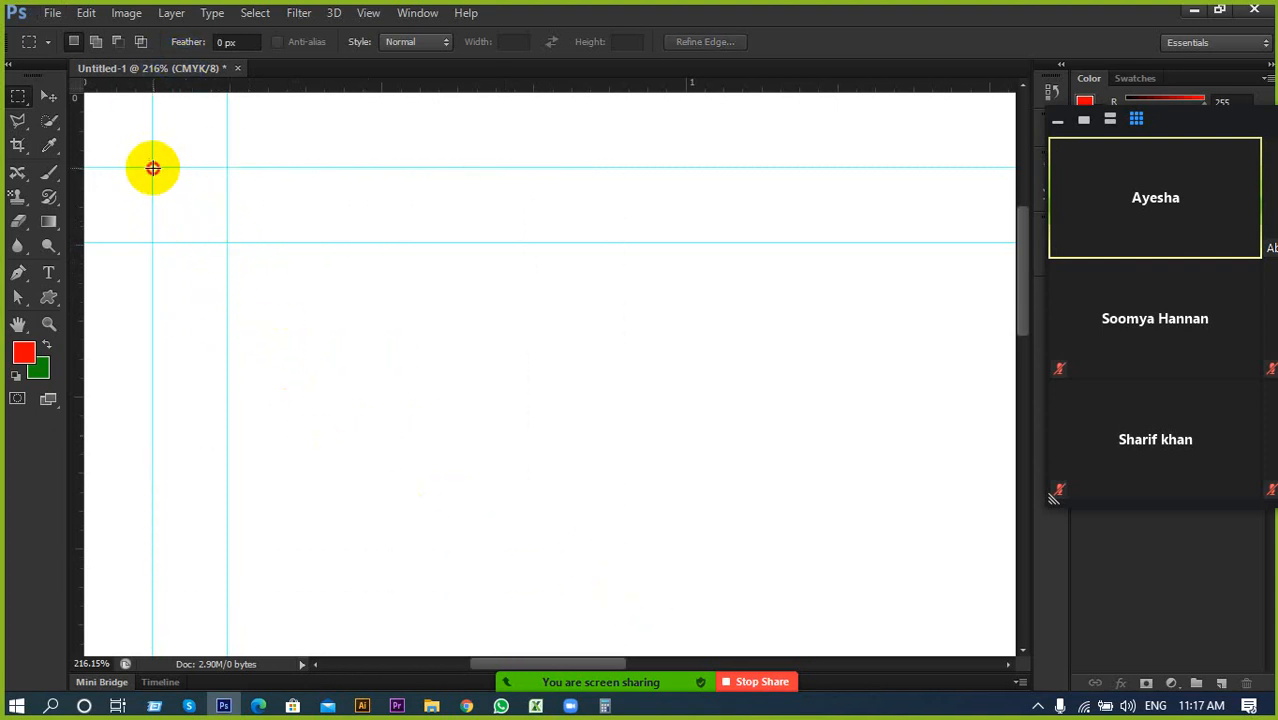
drag(153, 168, 537, 535)
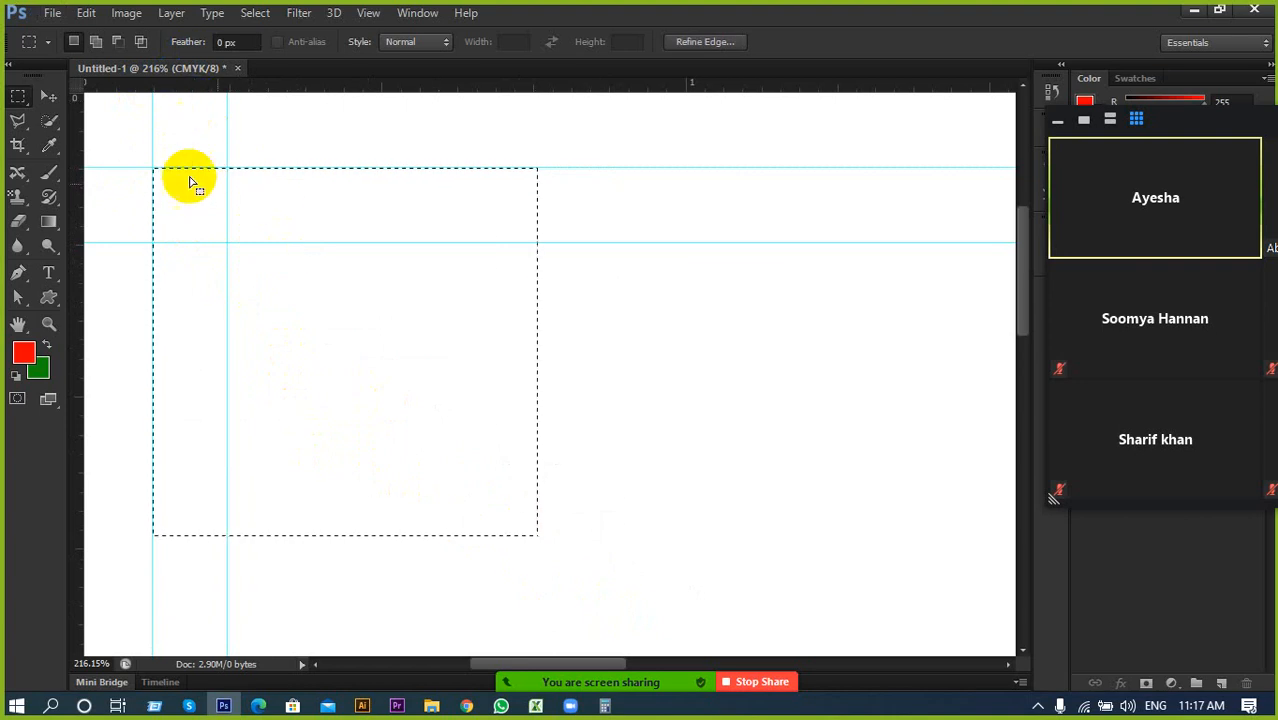
scroll(236, 250, down, 1)
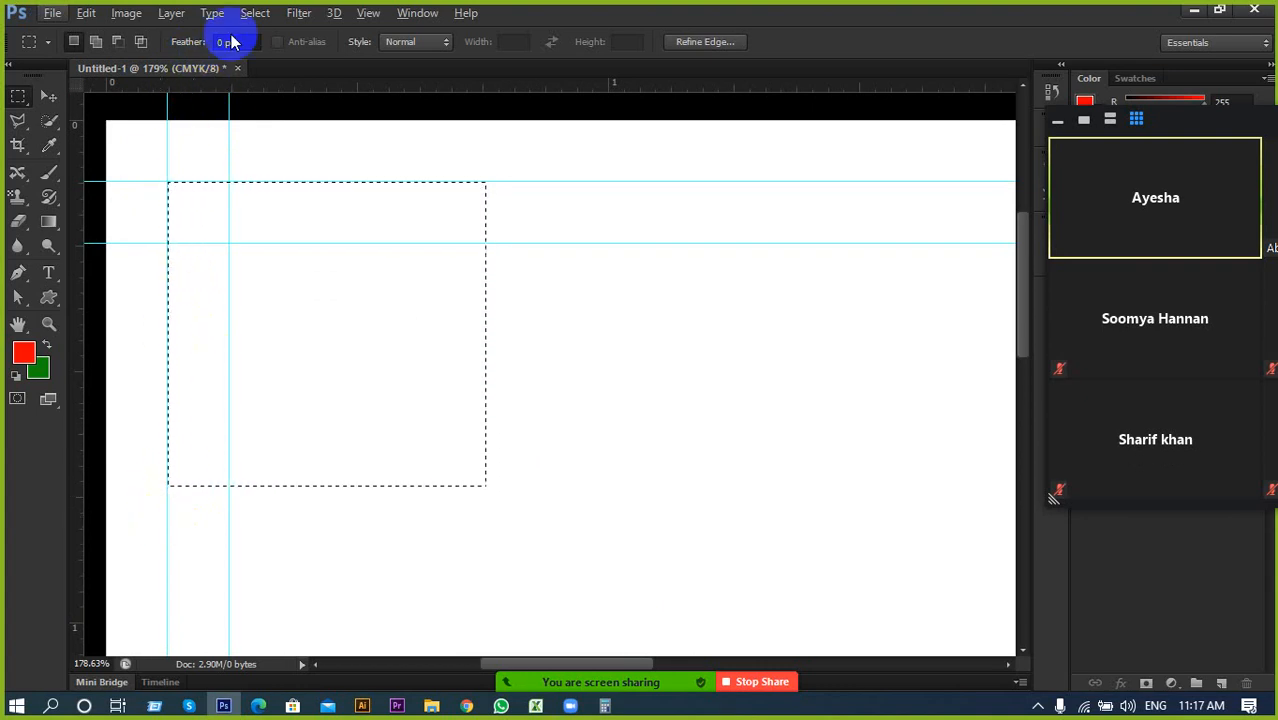
click(471, 392)
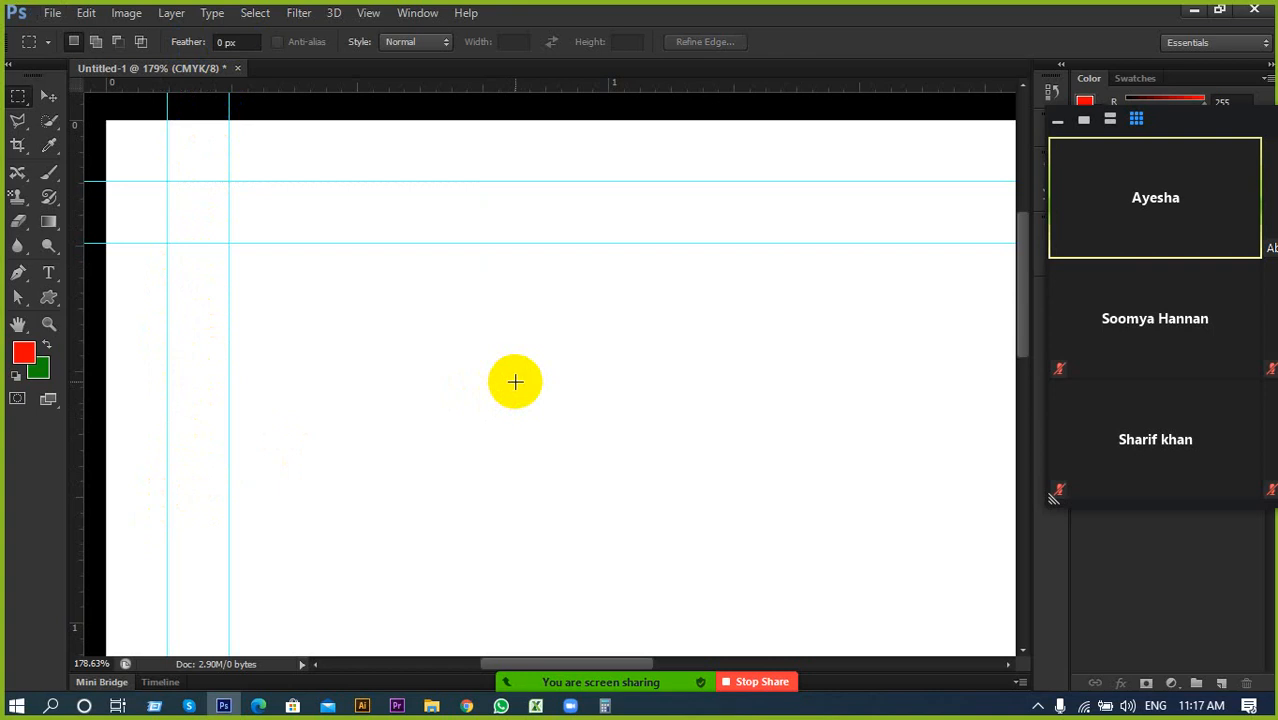
Demonstrate small marquees from the upper-left corners of the outer and inner guide frames, and deselect them
scroll(440, 342, down, 5)
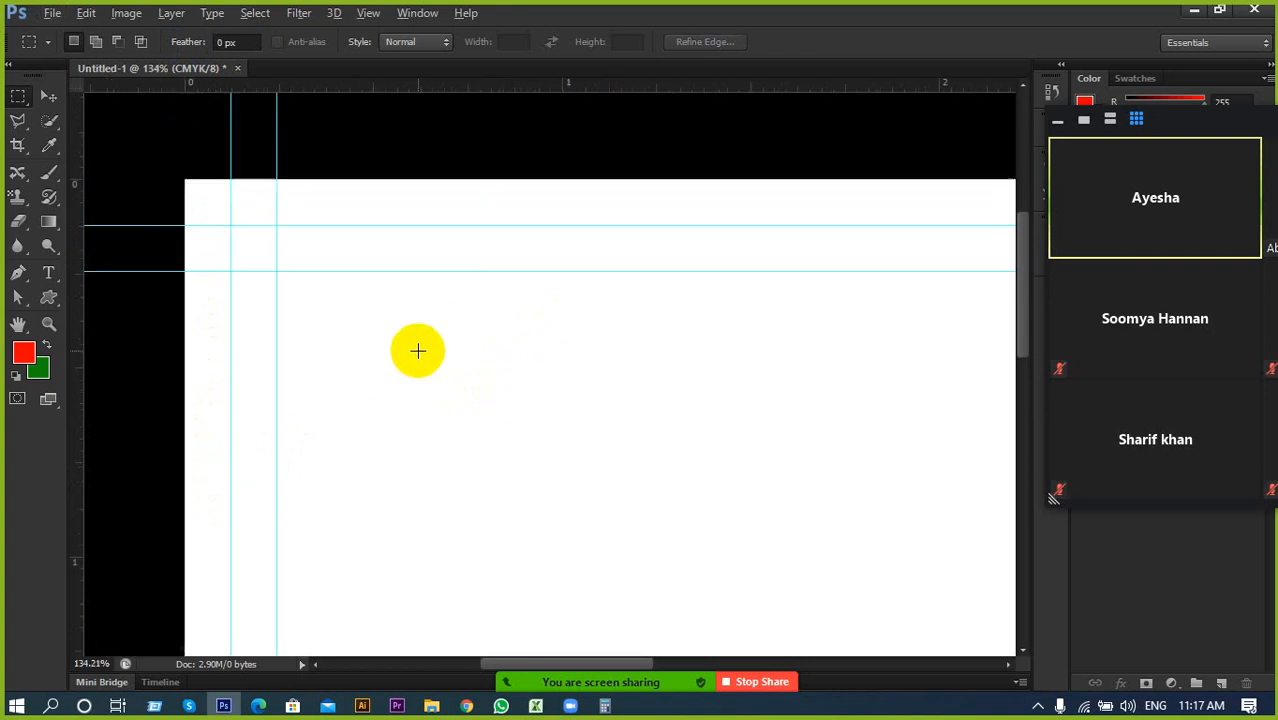
scroll(421, 354, down, 2)
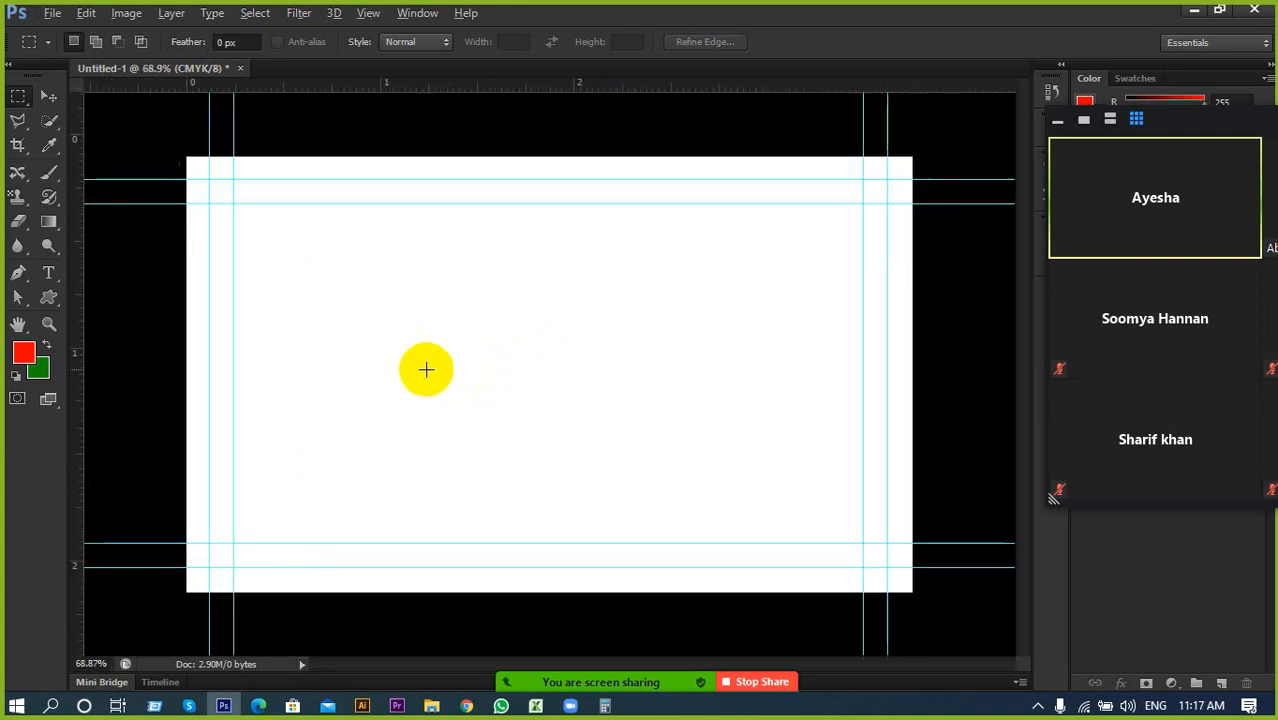
scroll(426, 368, up, 1)
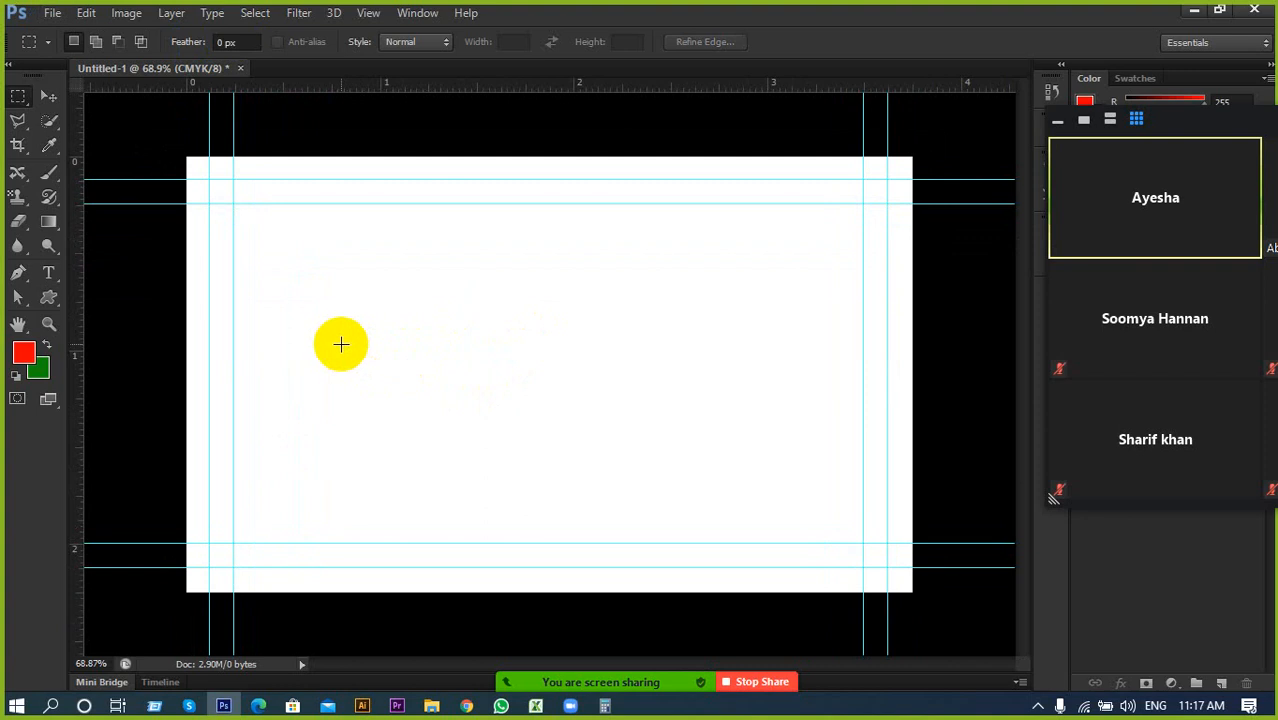
scroll(340, 342, up, 1)
drag(178, 160, 277, 248)
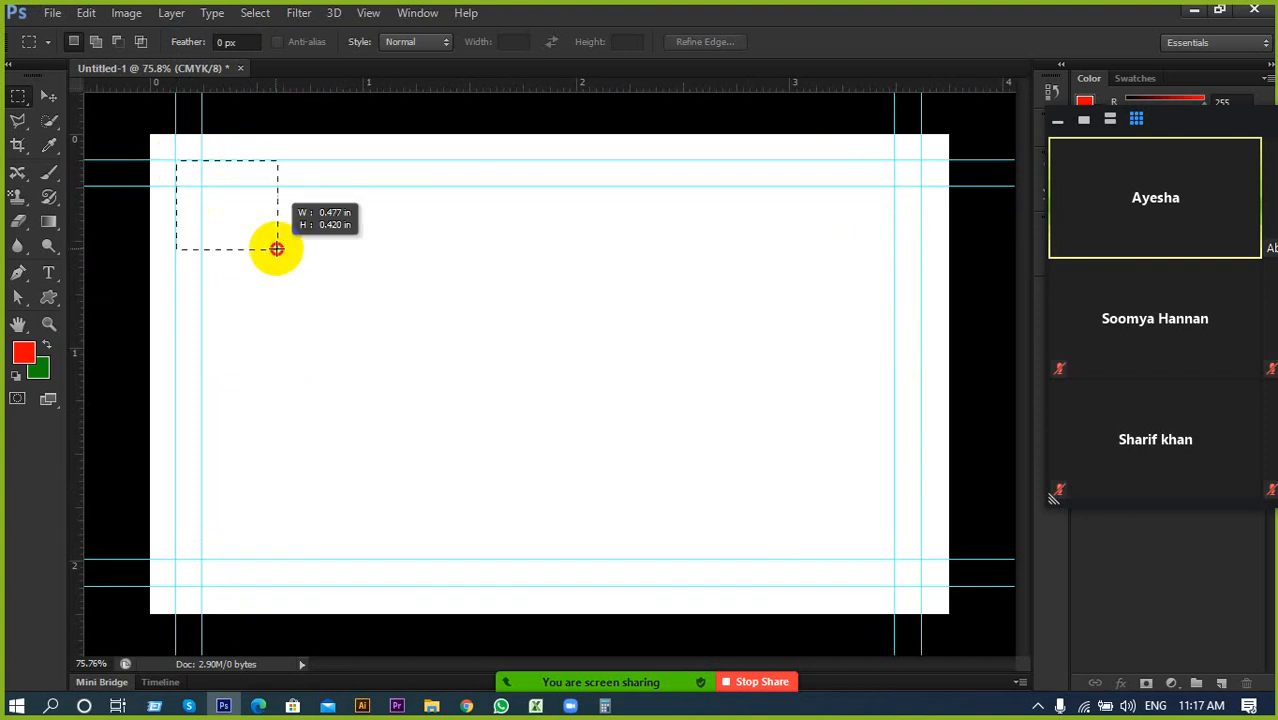
click(285, 288)
drag(203, 188, 378, 385)
click(508, 357)
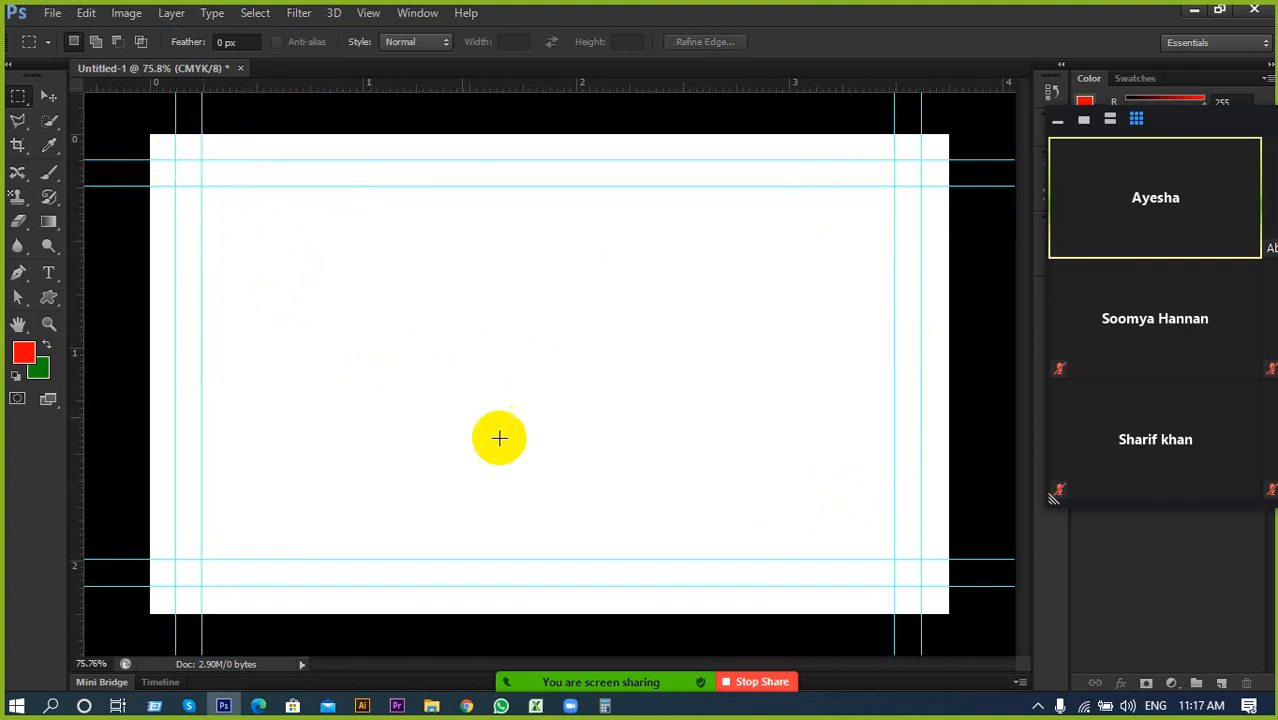
Measure the inner guide frame and the outer guide frame with full-size rectangular marquees
drag(203, 190, 893, 557)
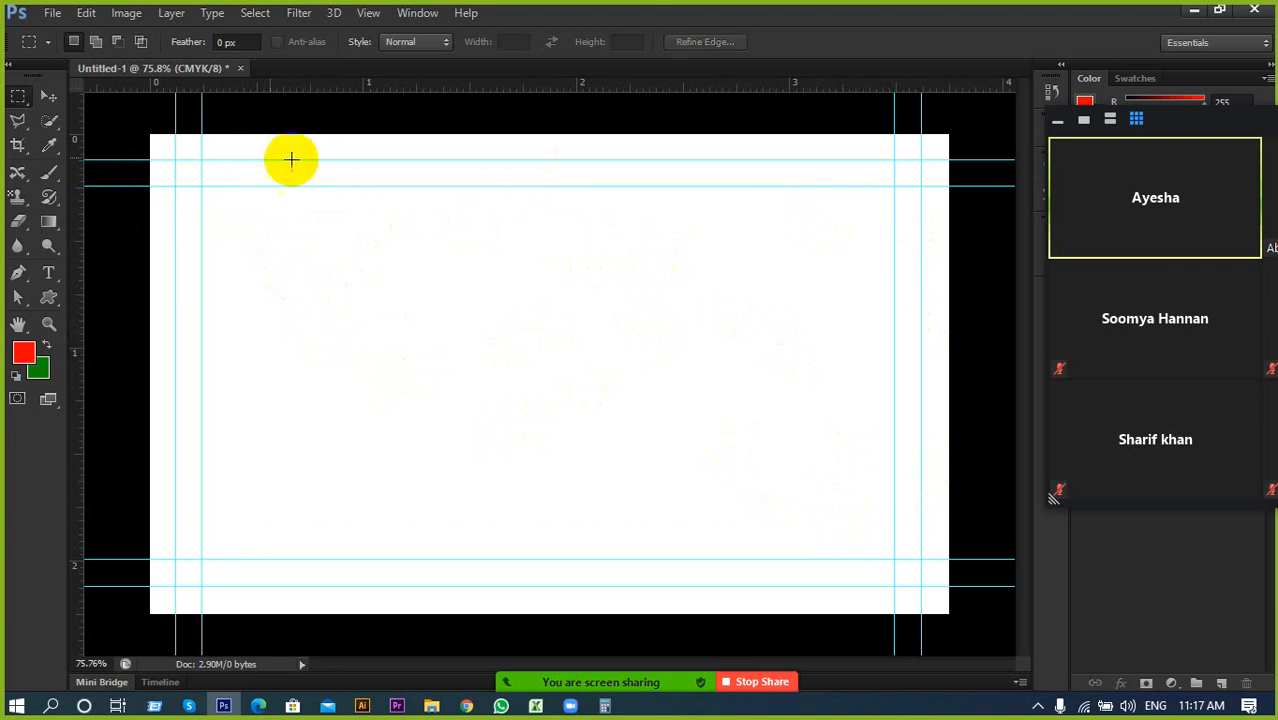
drag(172, 162, 920, 589)
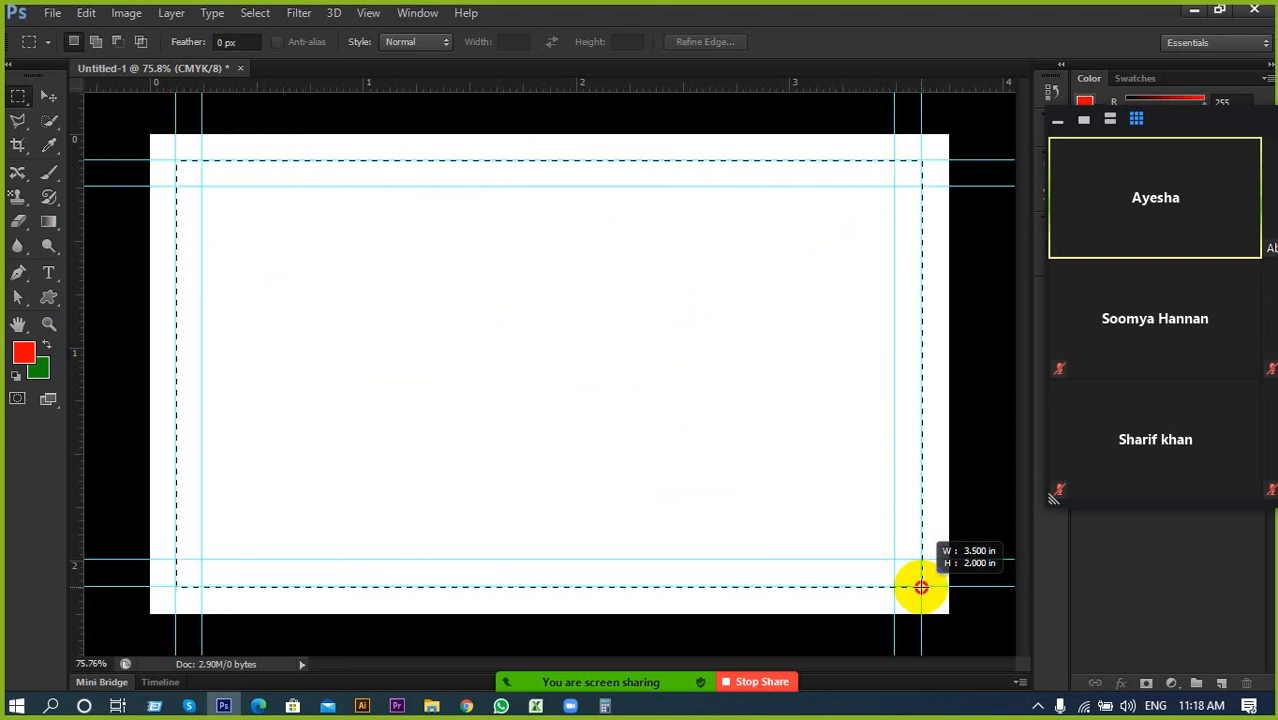
drag(921, 587, 921, 587)
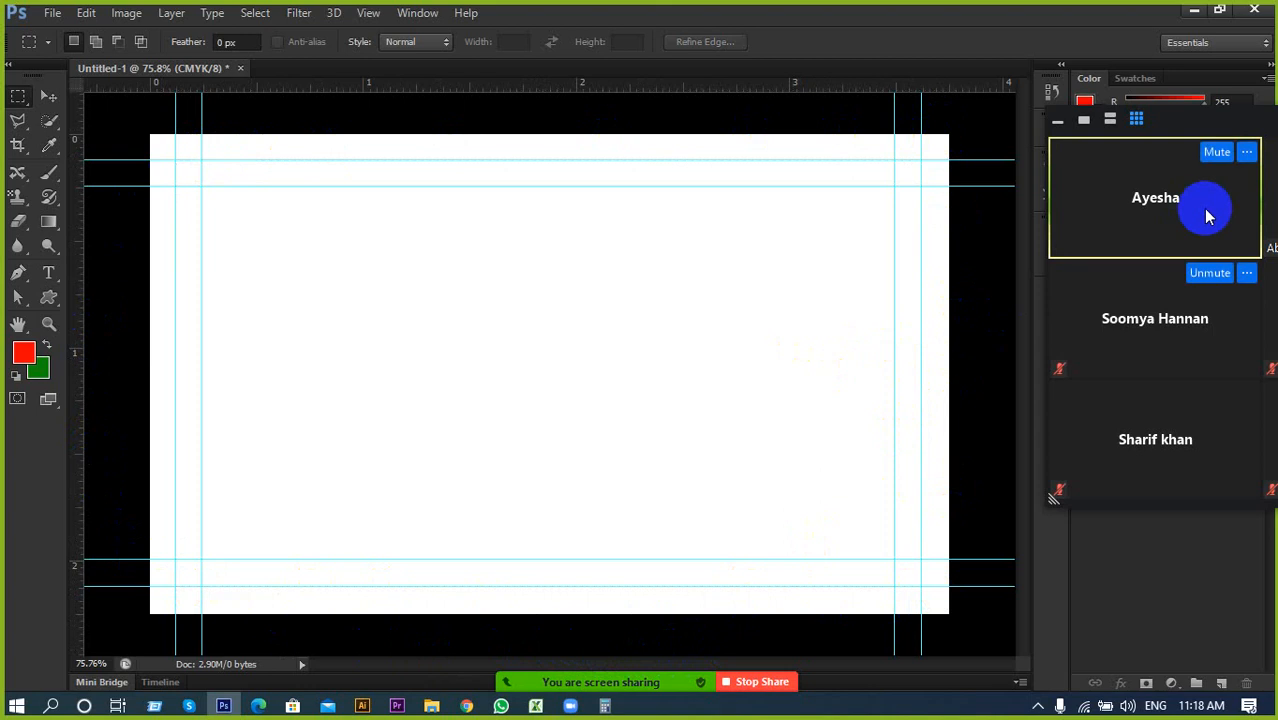
Minimize the meeting's participant panel and draw a red rectangle shape of about 1126 by 676 px covering the whole canvas
click(1057, 121)
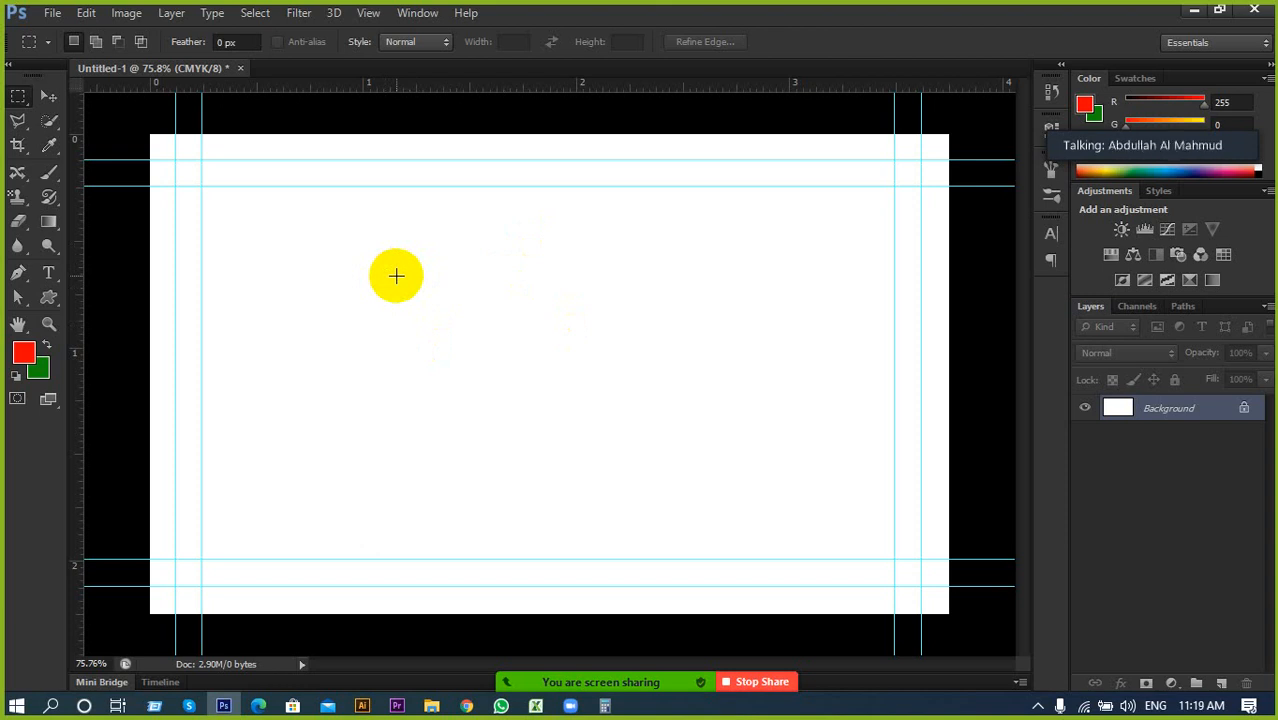
scroll(473, 303, down, 3)
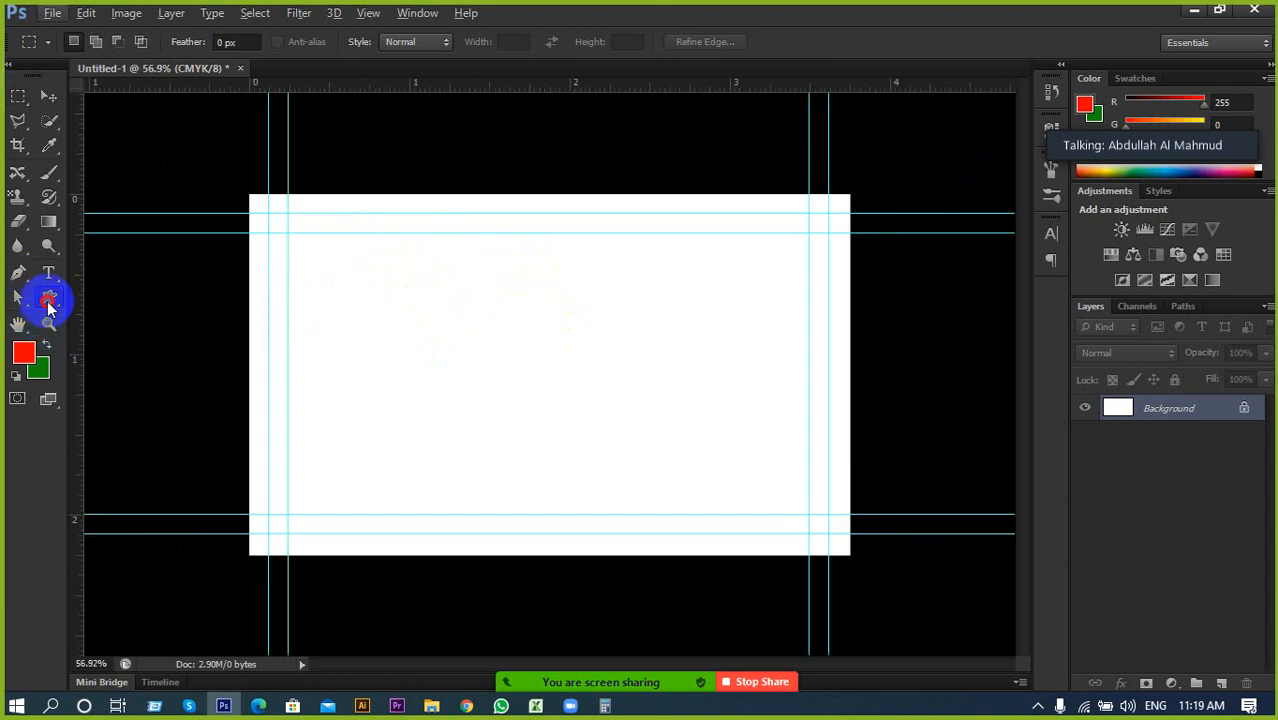
drag(48, 296, 110, 290)
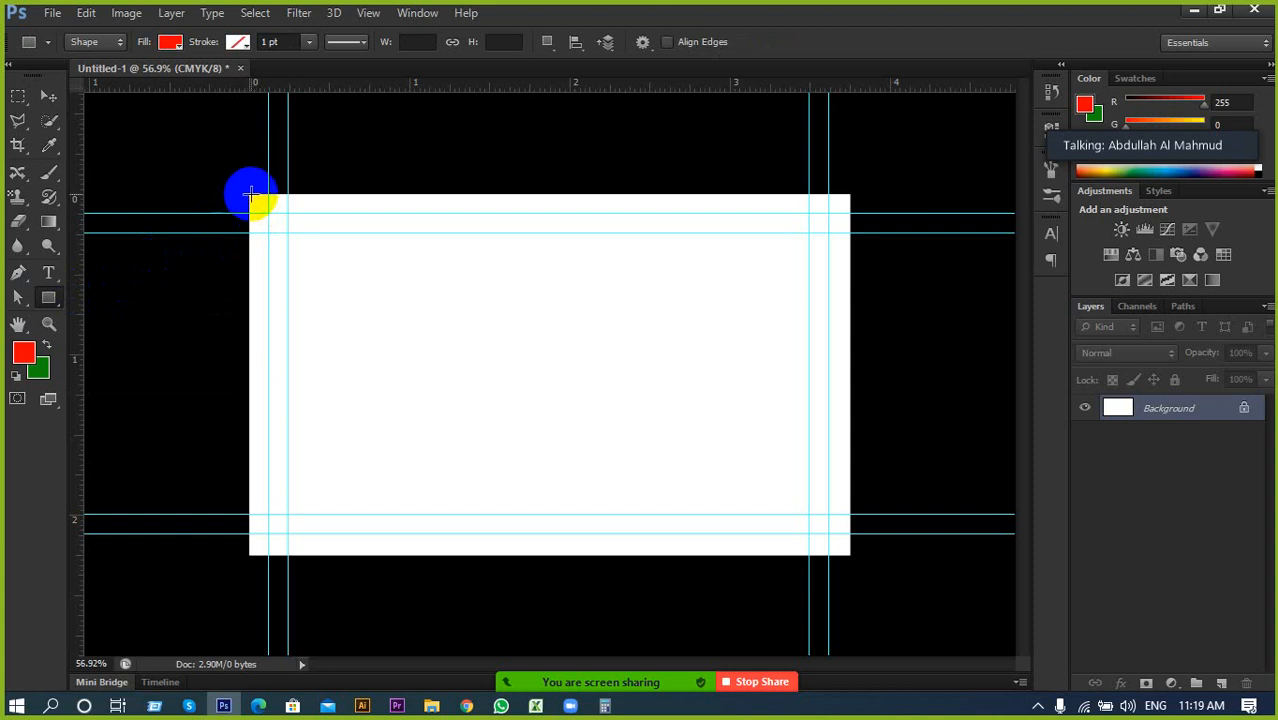
drag(250, 195, 851, 552)
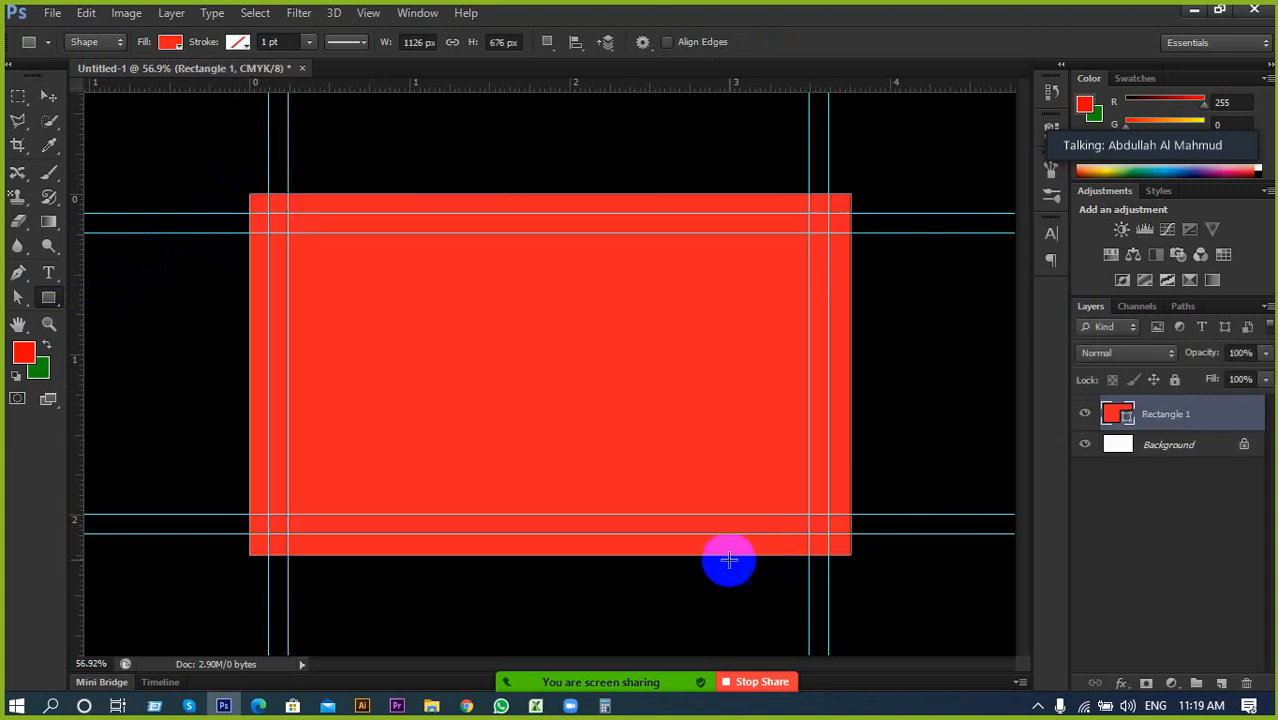
Change the rectangle shape's fill colour to white (ffffff)
key(ctrl+equal)
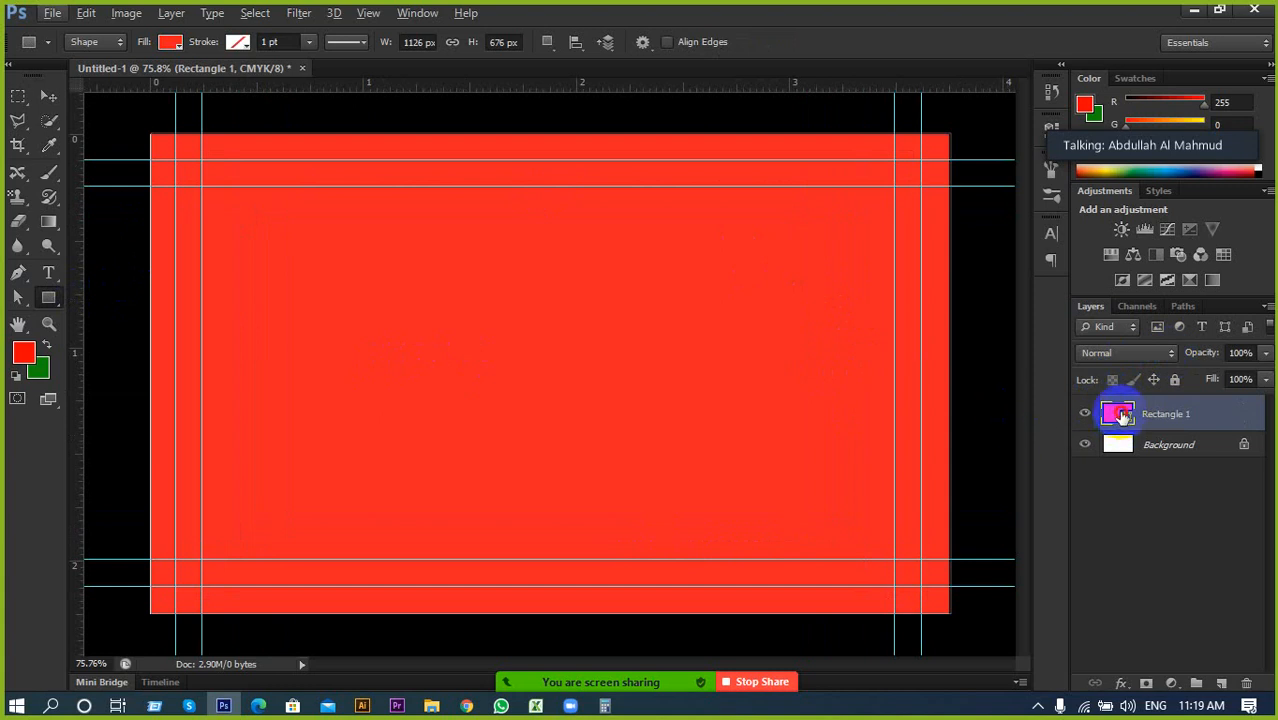
double_click(1121, 415)
drag(728, 270, 705, 215)
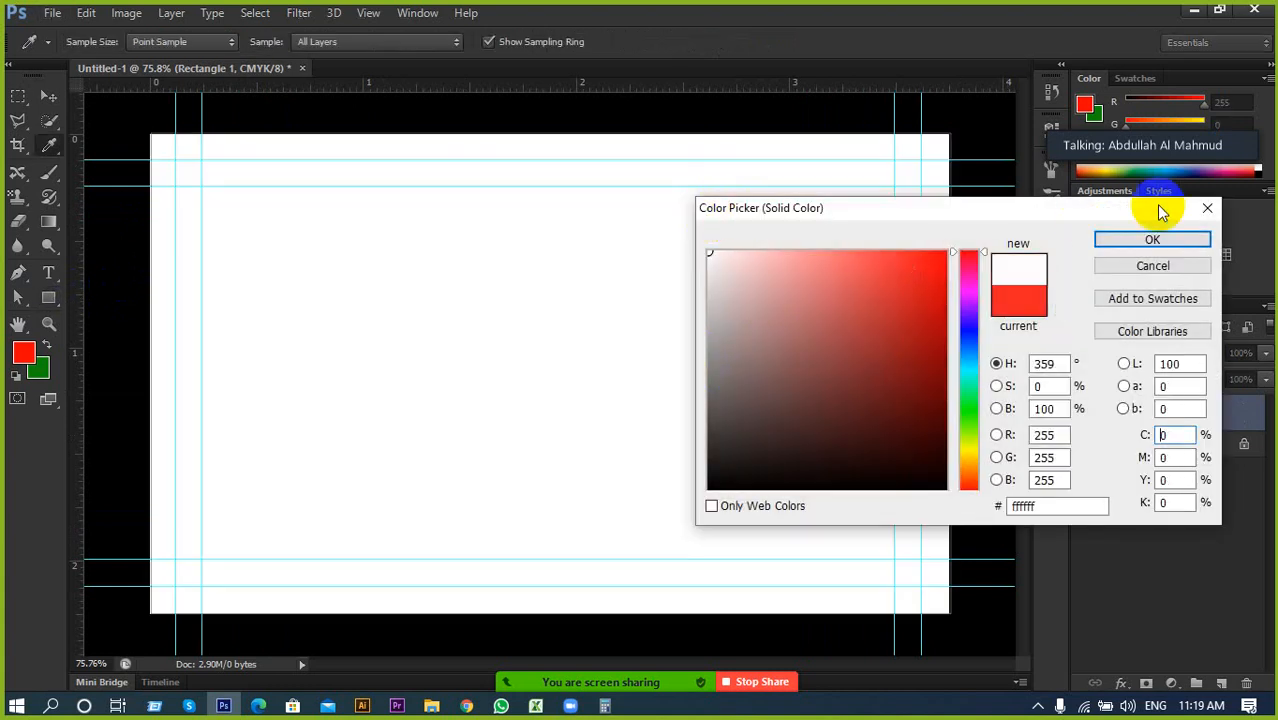
click(1140, 240)
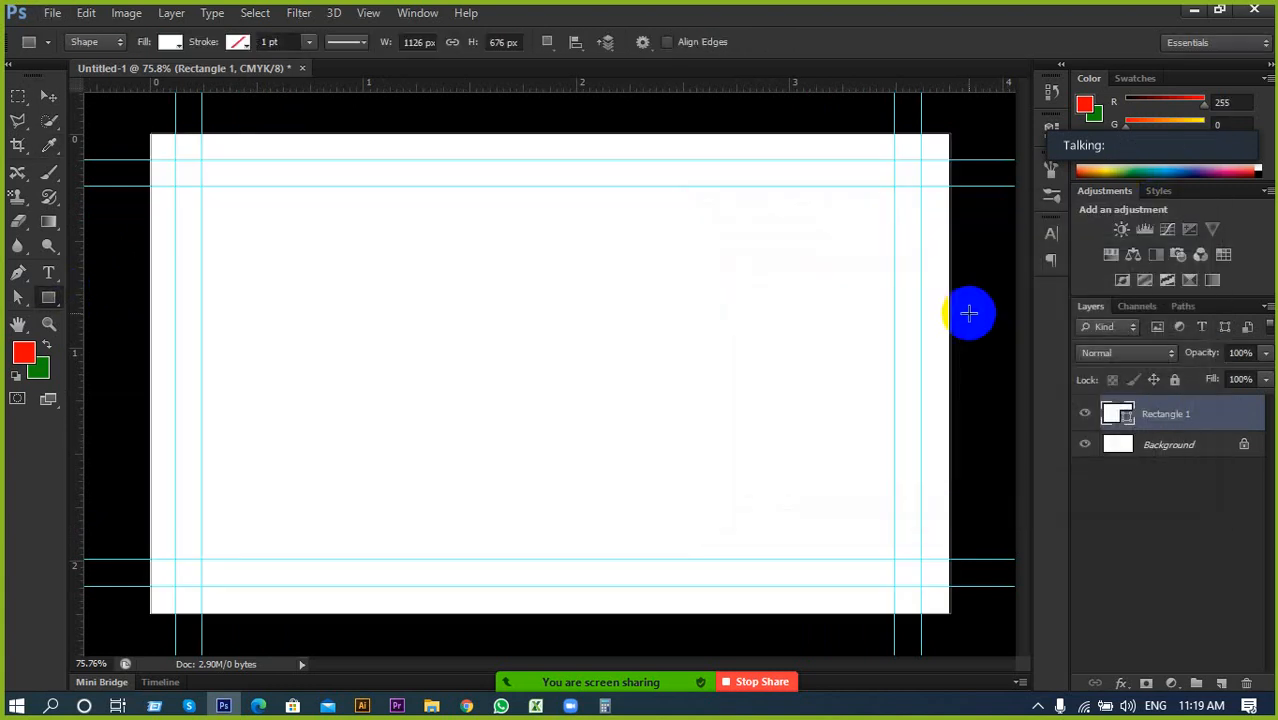
Free-transform the white rectangle so its right and bottom edges line up with the canvas edges
key(ctrl+t)
scroll(982, 370, up, 5)
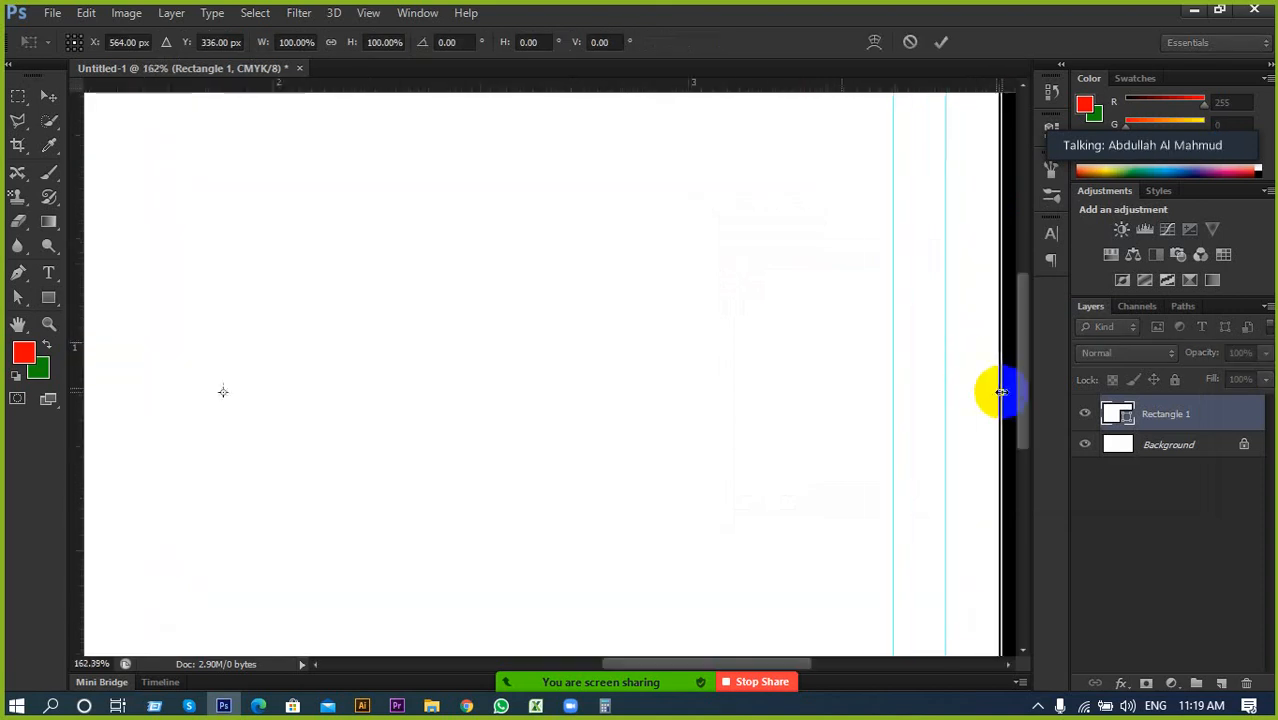
scroll(1006, 397, up, 1)
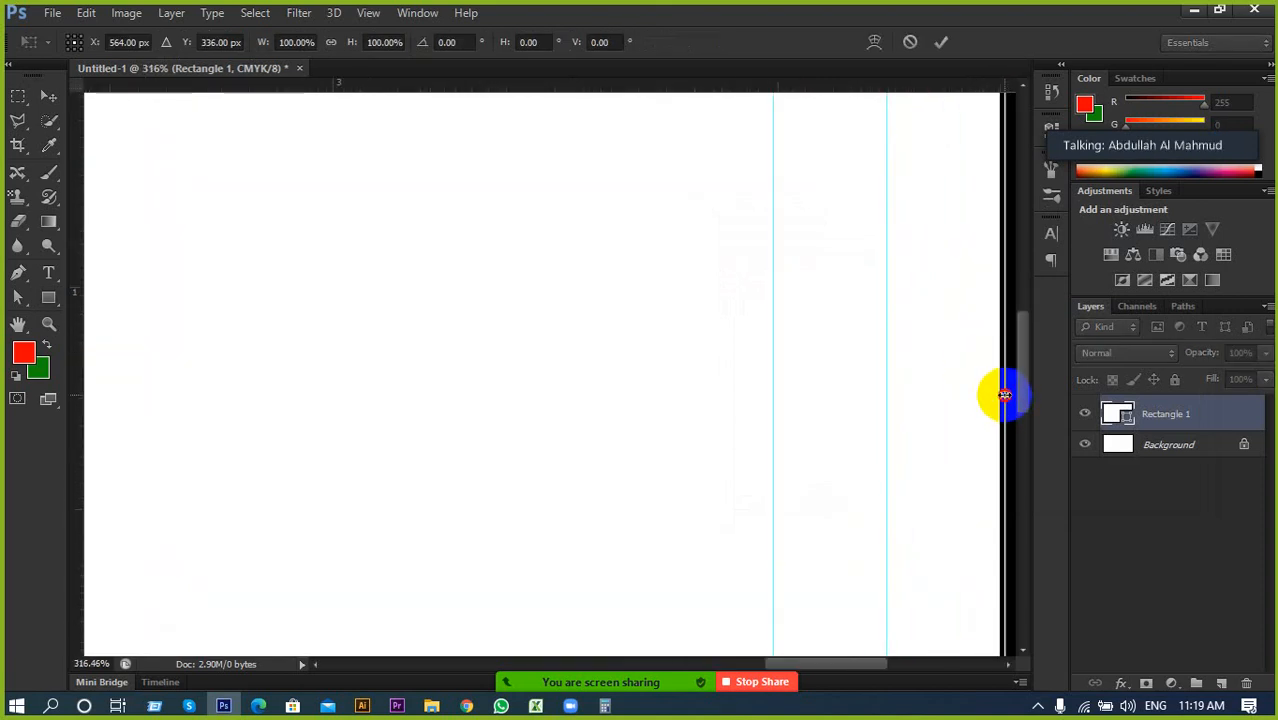
drag(1004, 395, 1000, 393)
scroll(826, 340, down, 6)
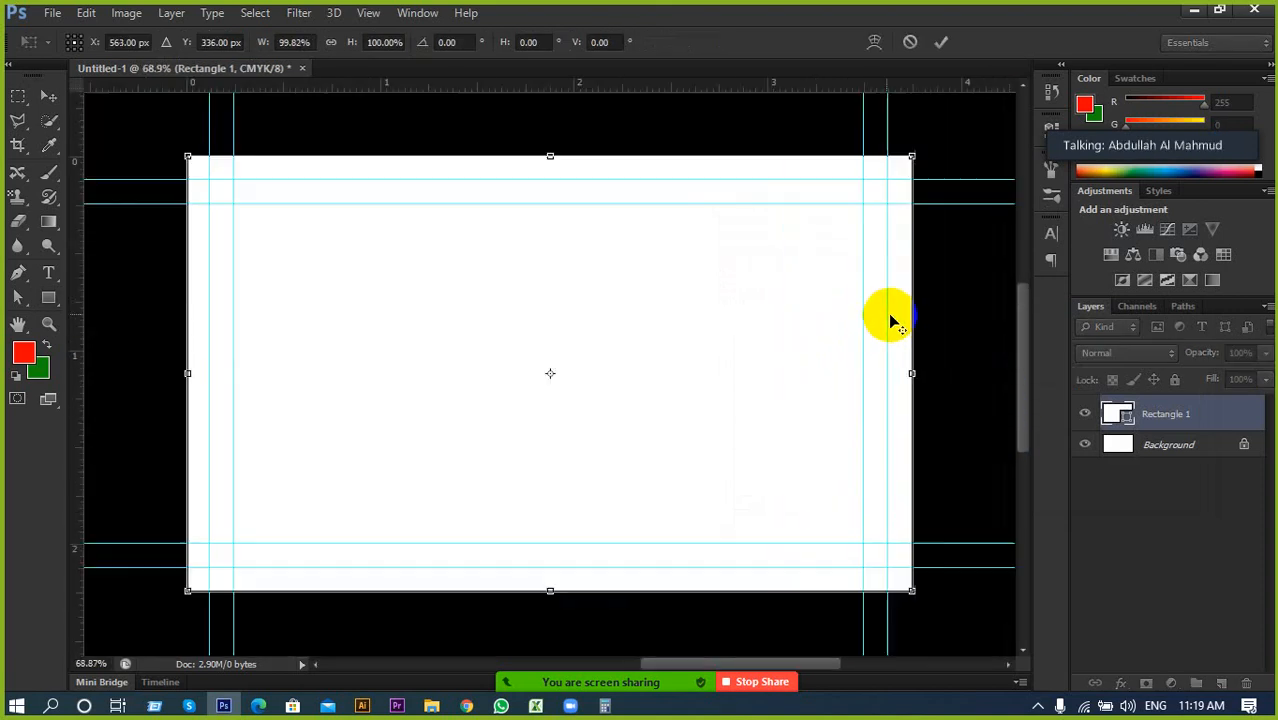
scroll(479, 640, up, 4)
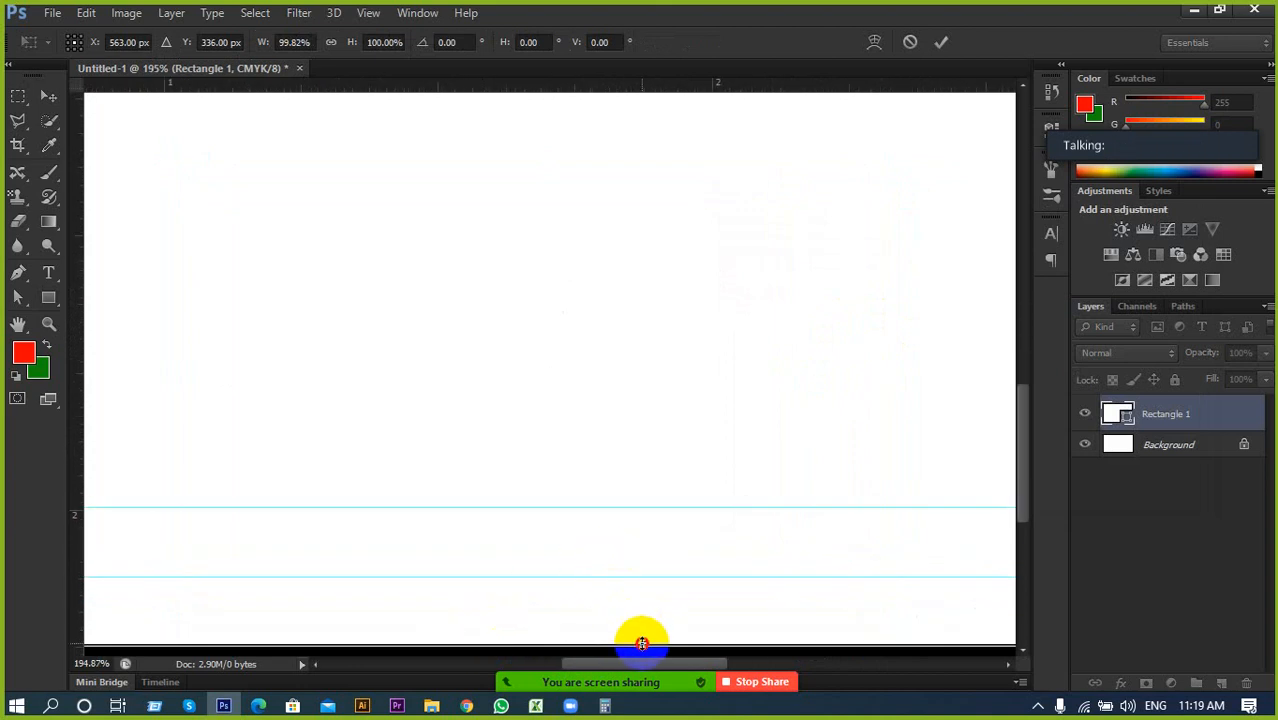
drag(642, 643, 644, 640)
scroll(710, 582, down, 5)
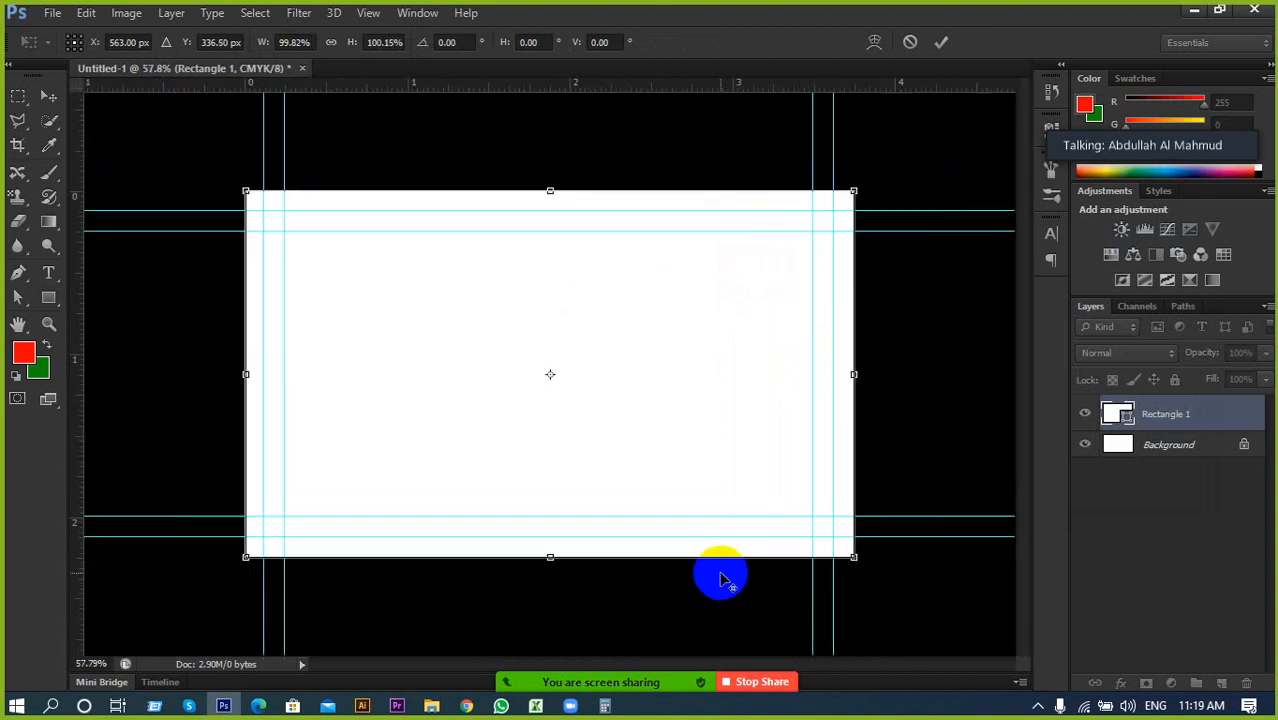
Stretch the rectangle's left edge to the canvas edge, apply the transform, and rename the rectangle's layer as bg
scroll(106, 491, up, 3)
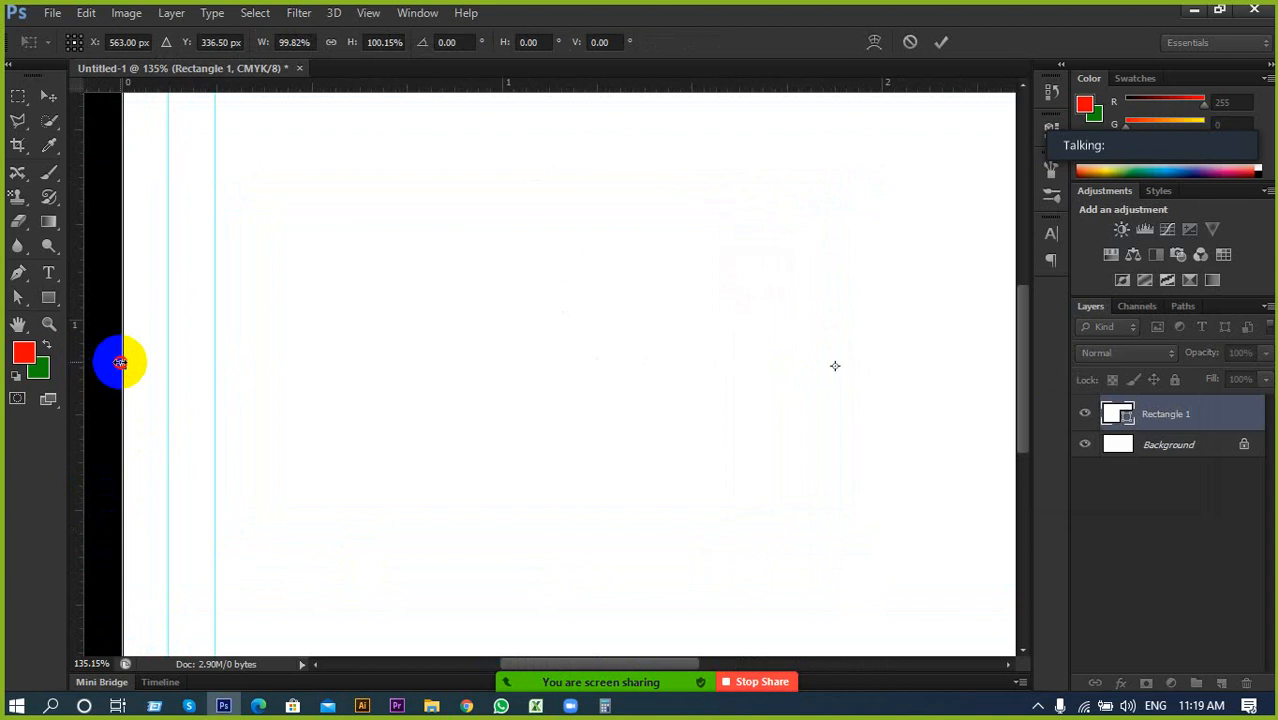
drag(121, 362, 108, 360)
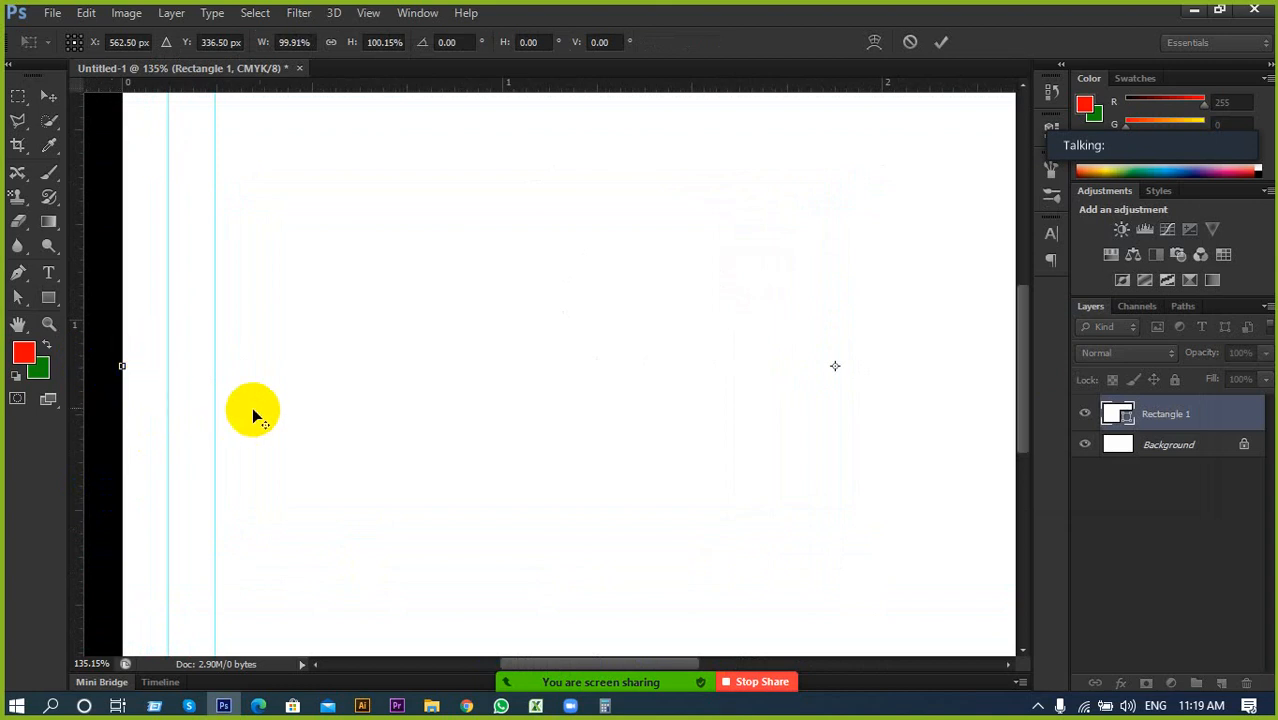
scroll(316, 425, down, 2)
scroll(316, 425, down, 2)
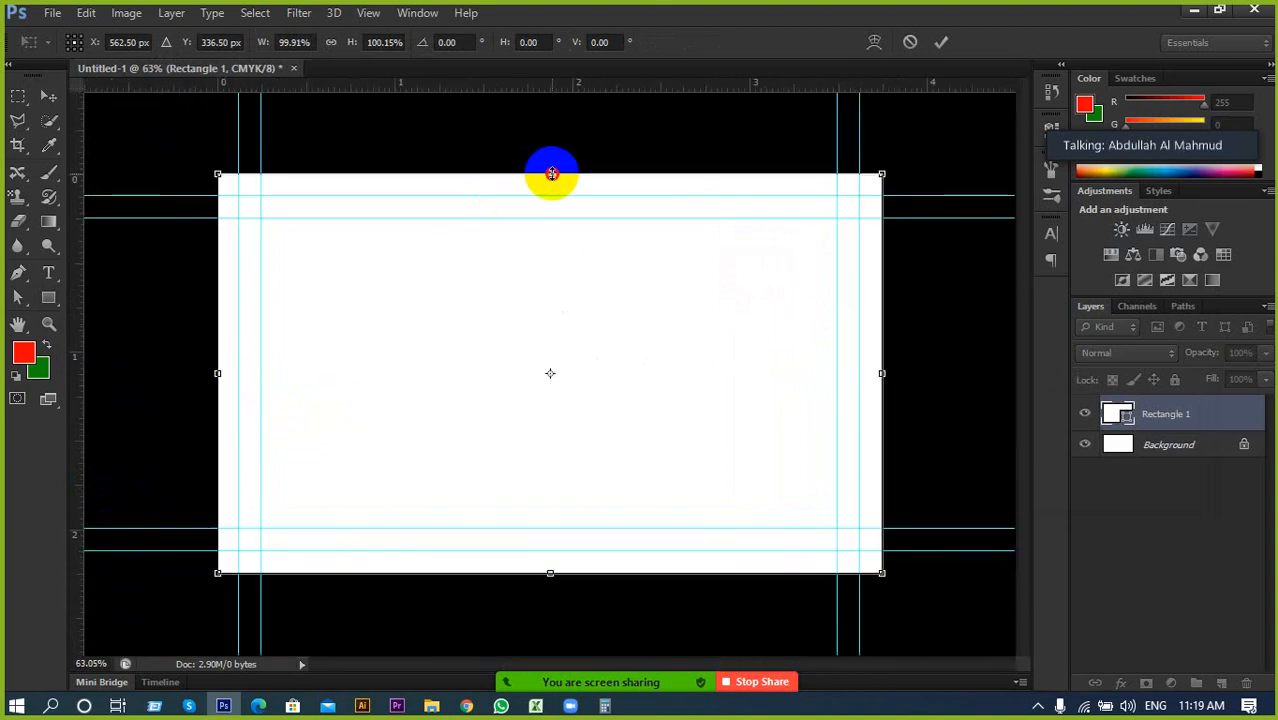
click(938, 48)
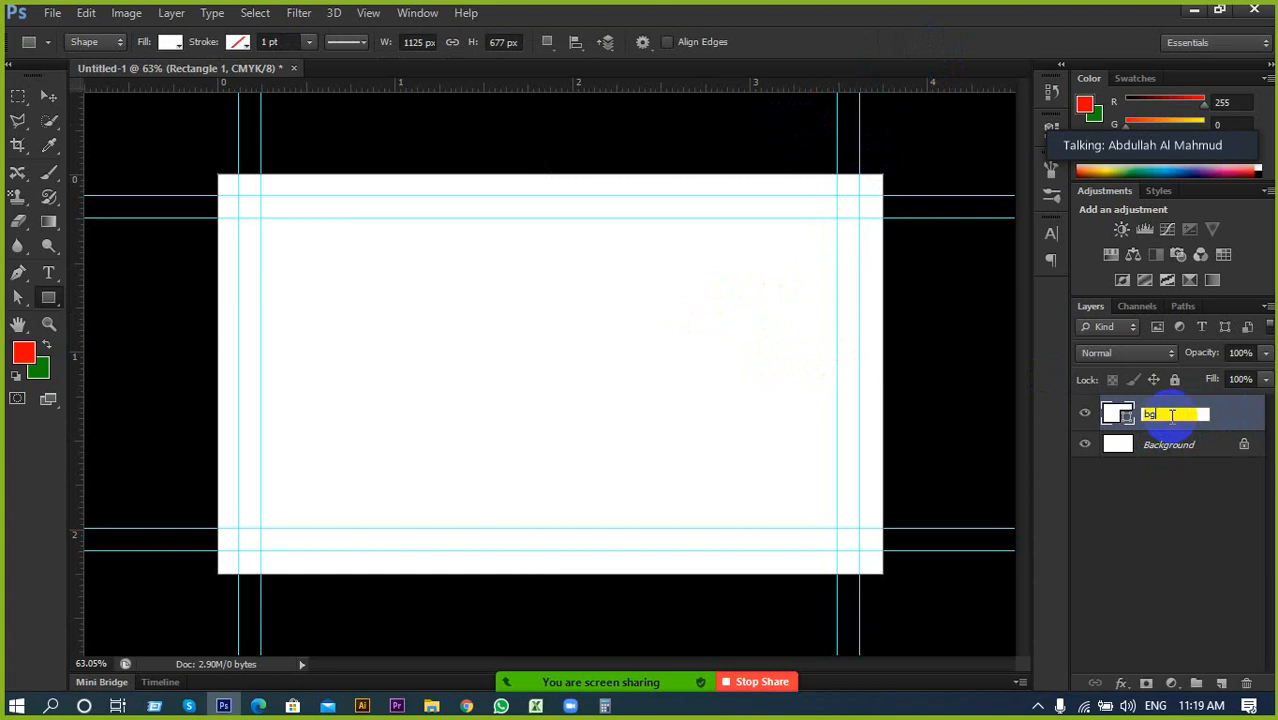
key(Return)
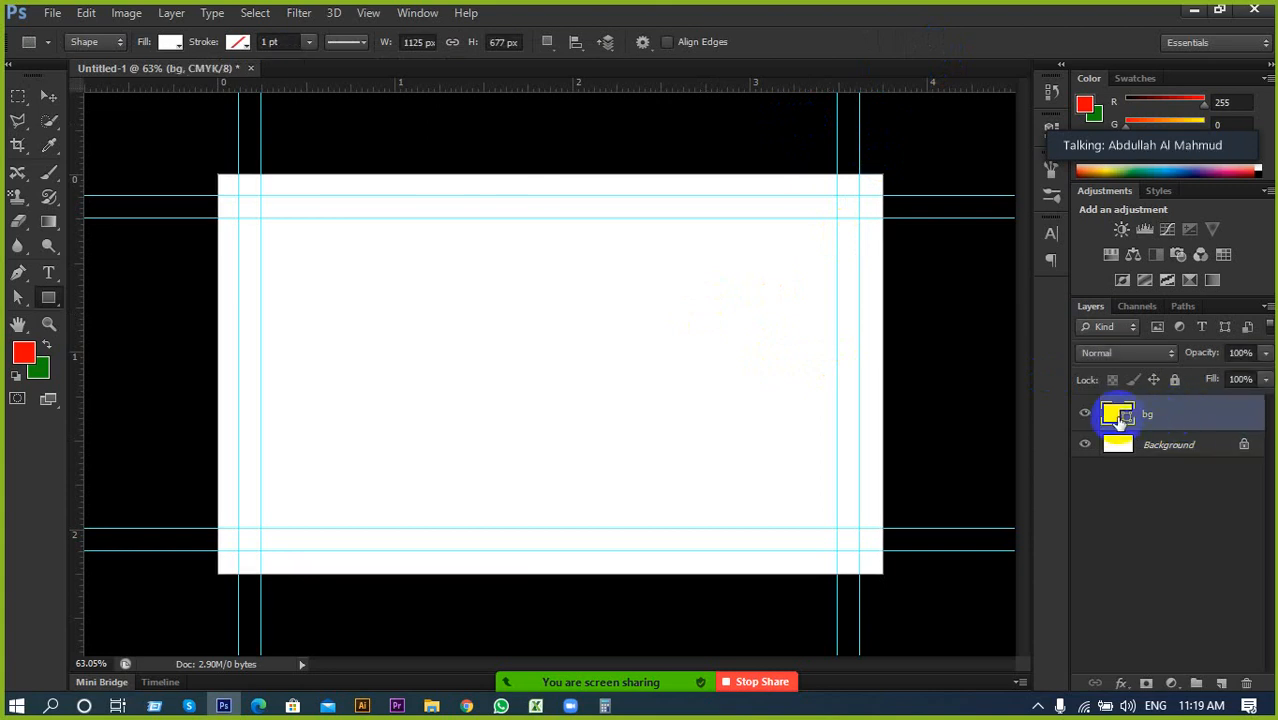
Try green (358a0c) and near-black (0a0a0a) fills on the bg shape, and set its fill back to white
double_click(1124, 417)
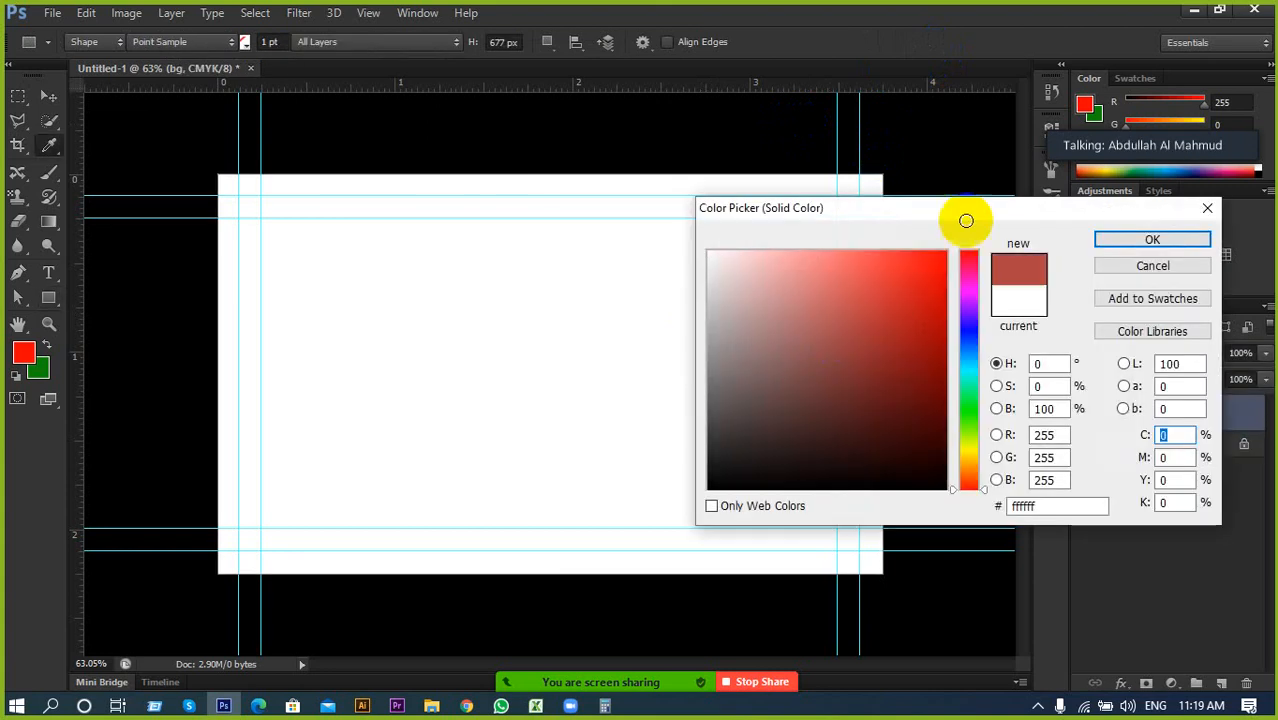
drag(853, 322, 930, 431)
click(960, 418)
click(924, 360)
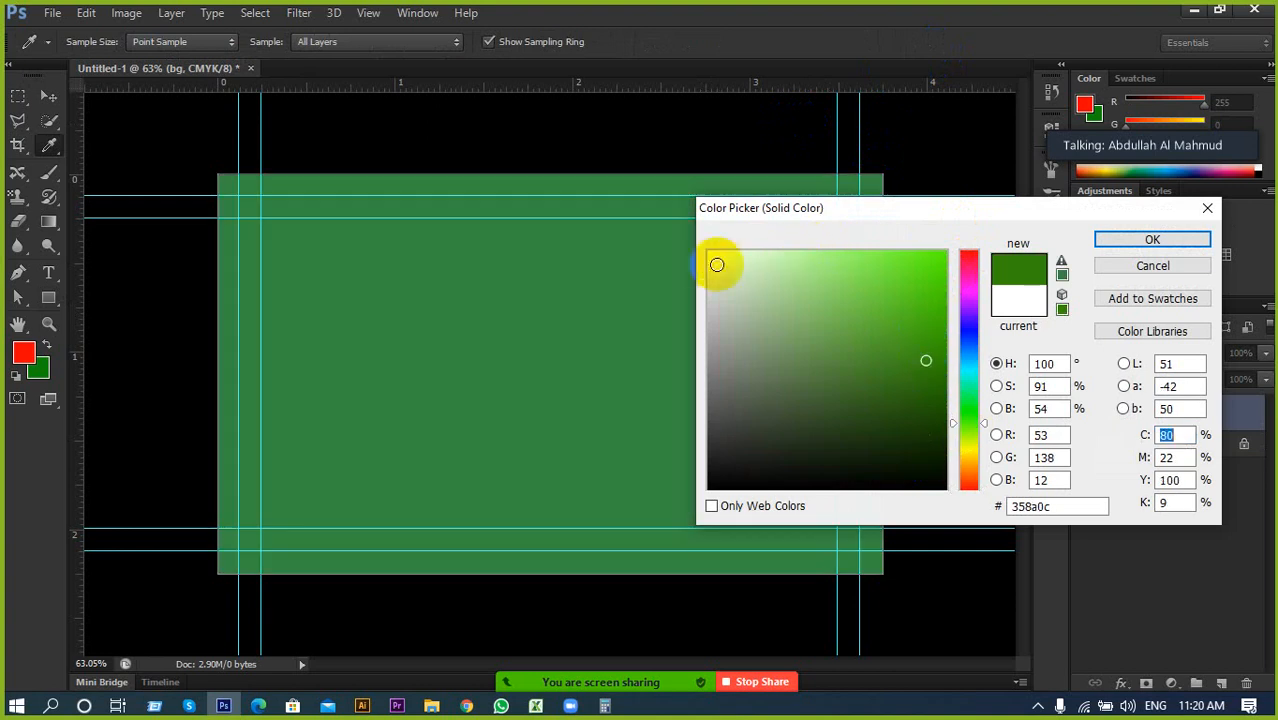
click(716, 263)
drag(711, 318, 670, 479)
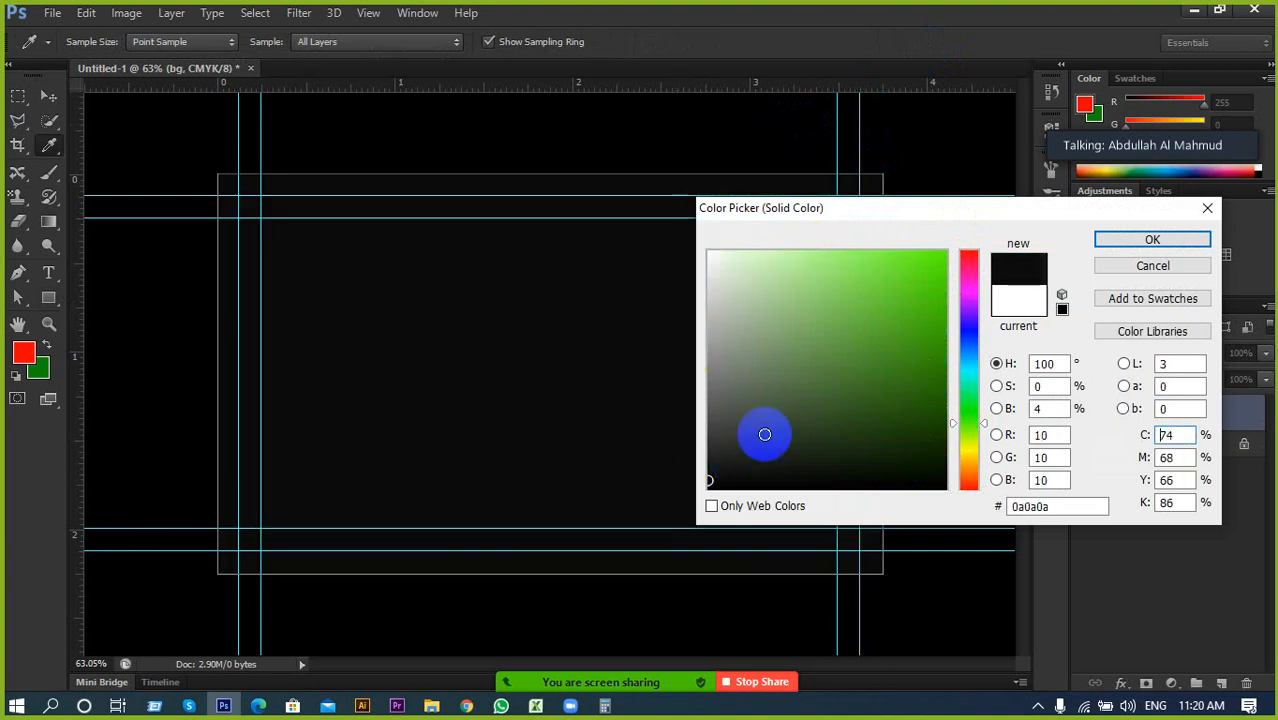
mouse_move(767, 431)
mouse_down()
mouse_move(696, 398)
mouse_move(801, 454)
mouse_move(750, 465)
mouse_move(701, 255)
mouse_move(727, 257)
mouse_move(685, 457)
mouse_move(702, 217)
mouse_move(671, 203)
mouse_up()
click(1150, 240)
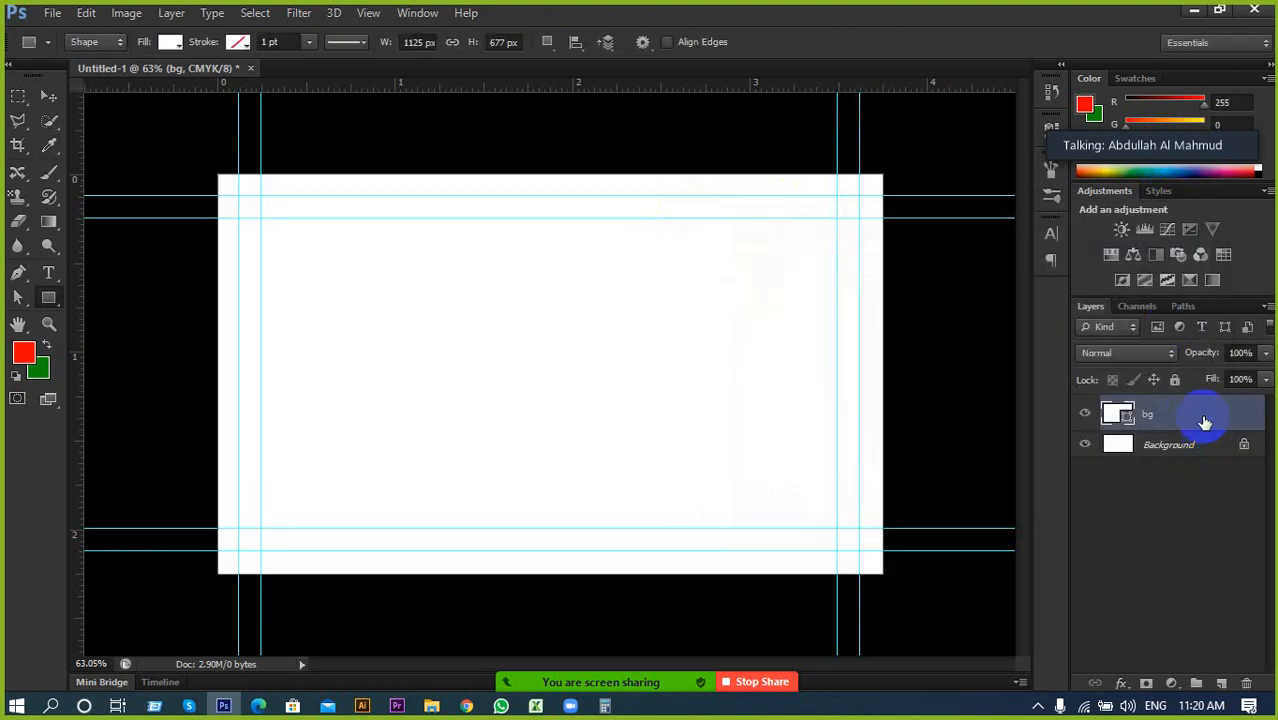
Group the bg layer, name the group Background, and collapse it
key(ctrl+g)
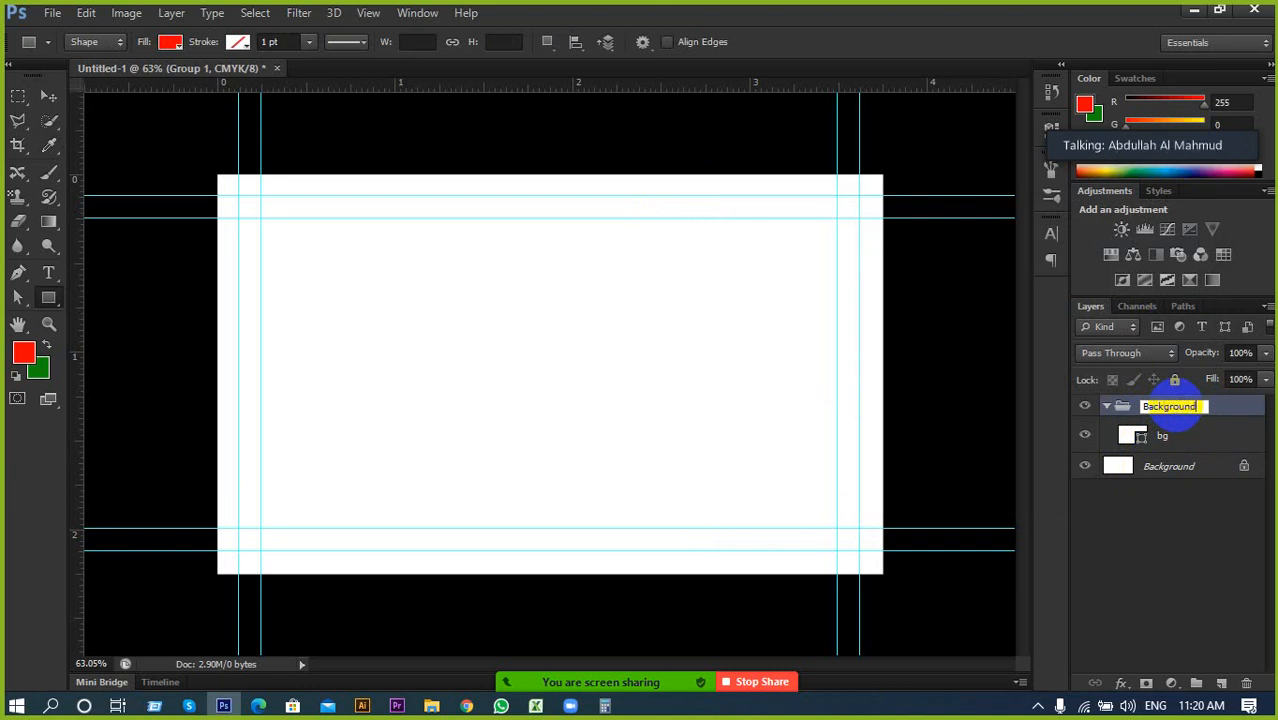
key(Return)
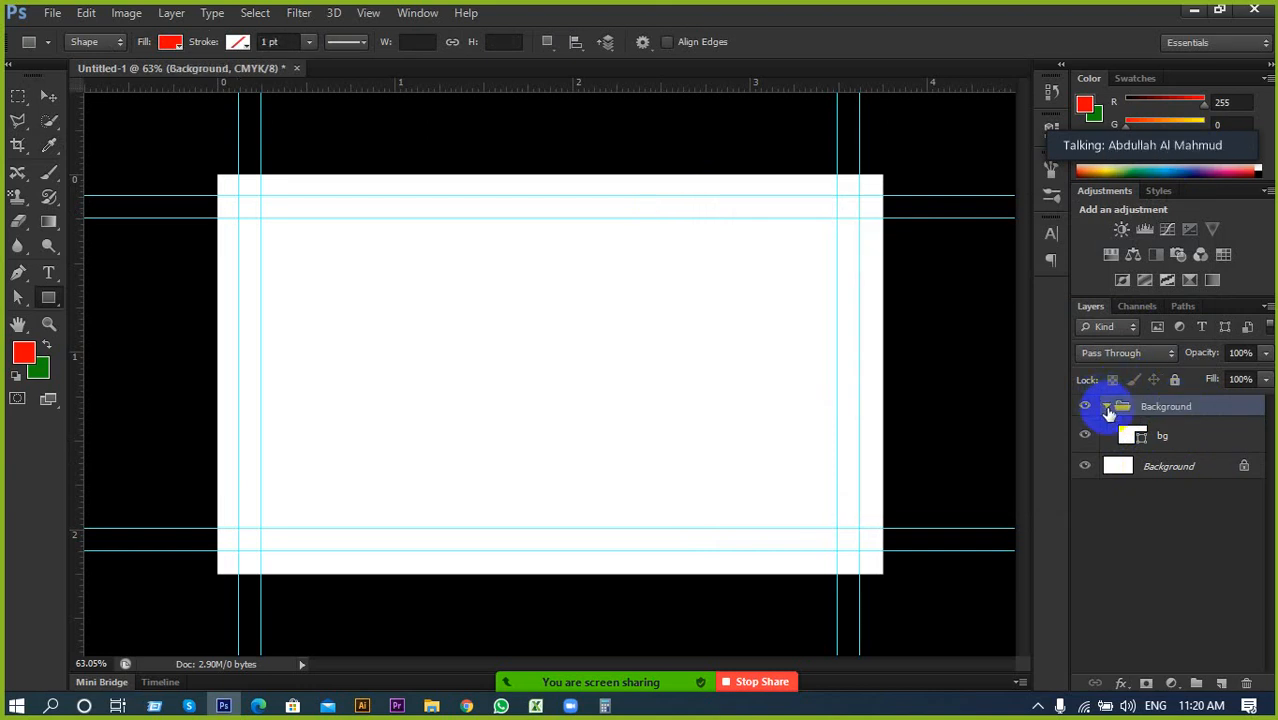
click(1106, 406)
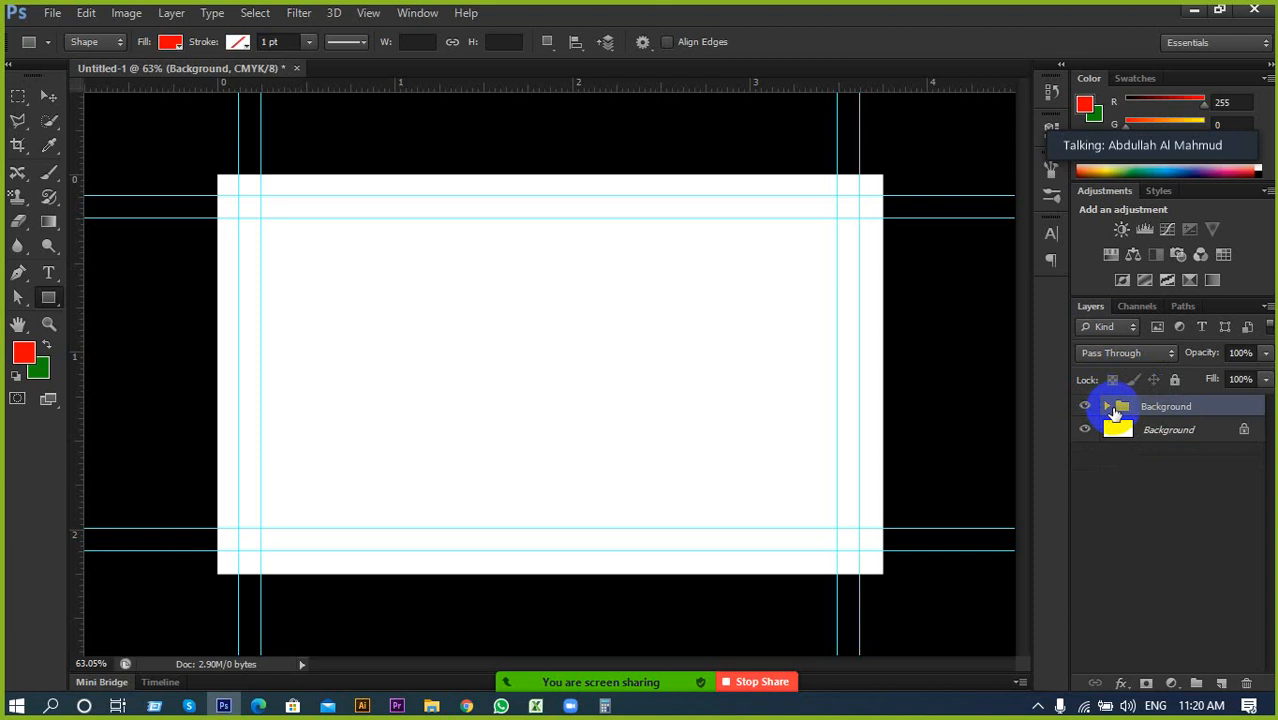
Delete the locked Background layer, and check the canvas by hiding and showing the Background group
click(1168, 430)
key(Delete)
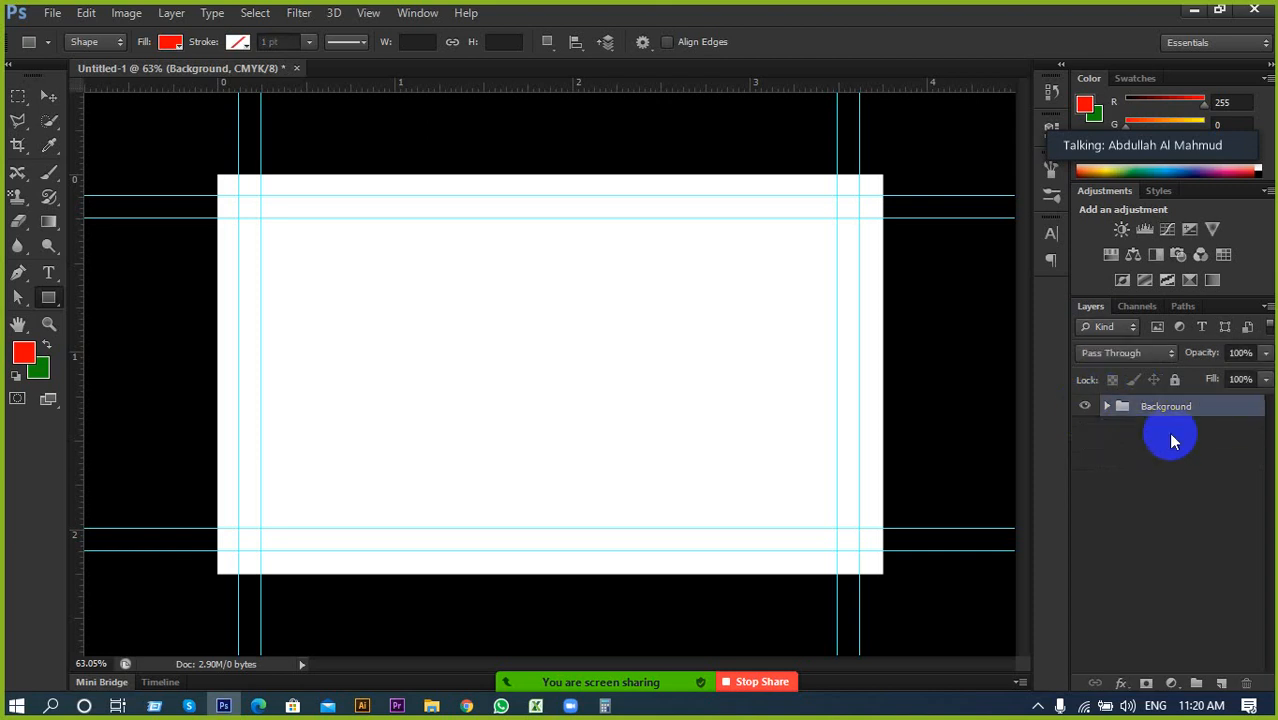
click(1082, 409)
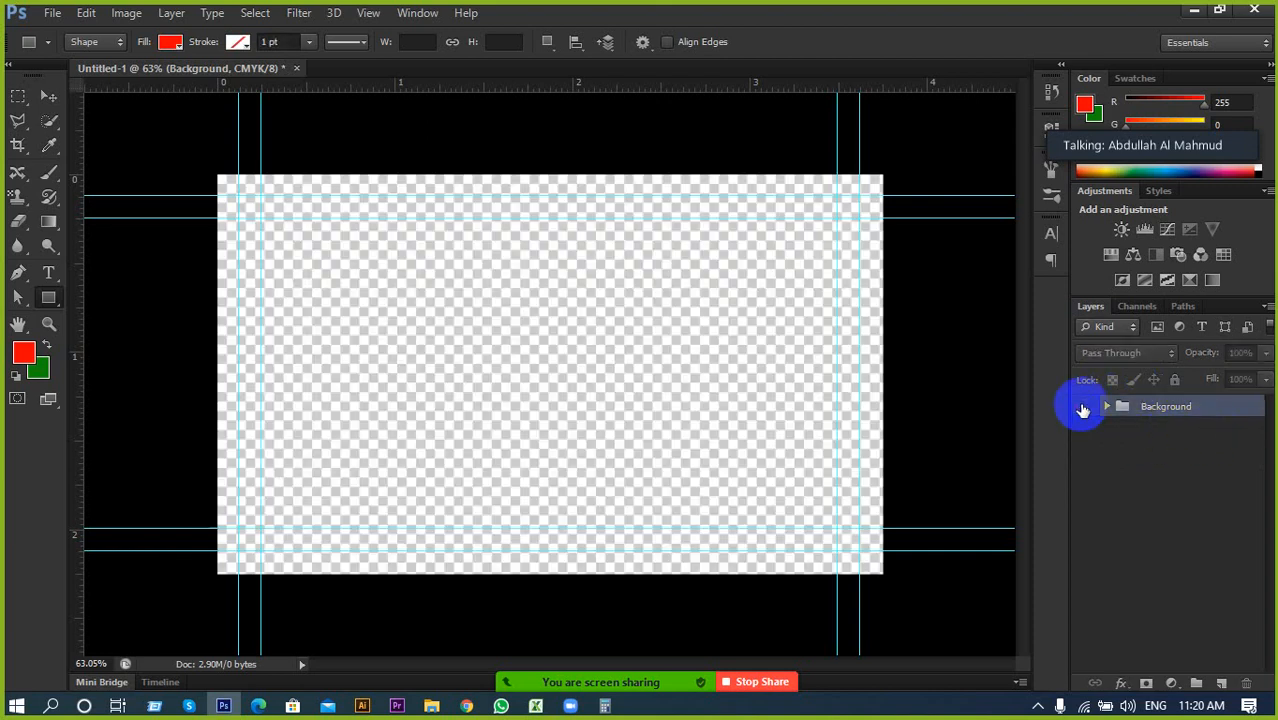
click(1082, 409)
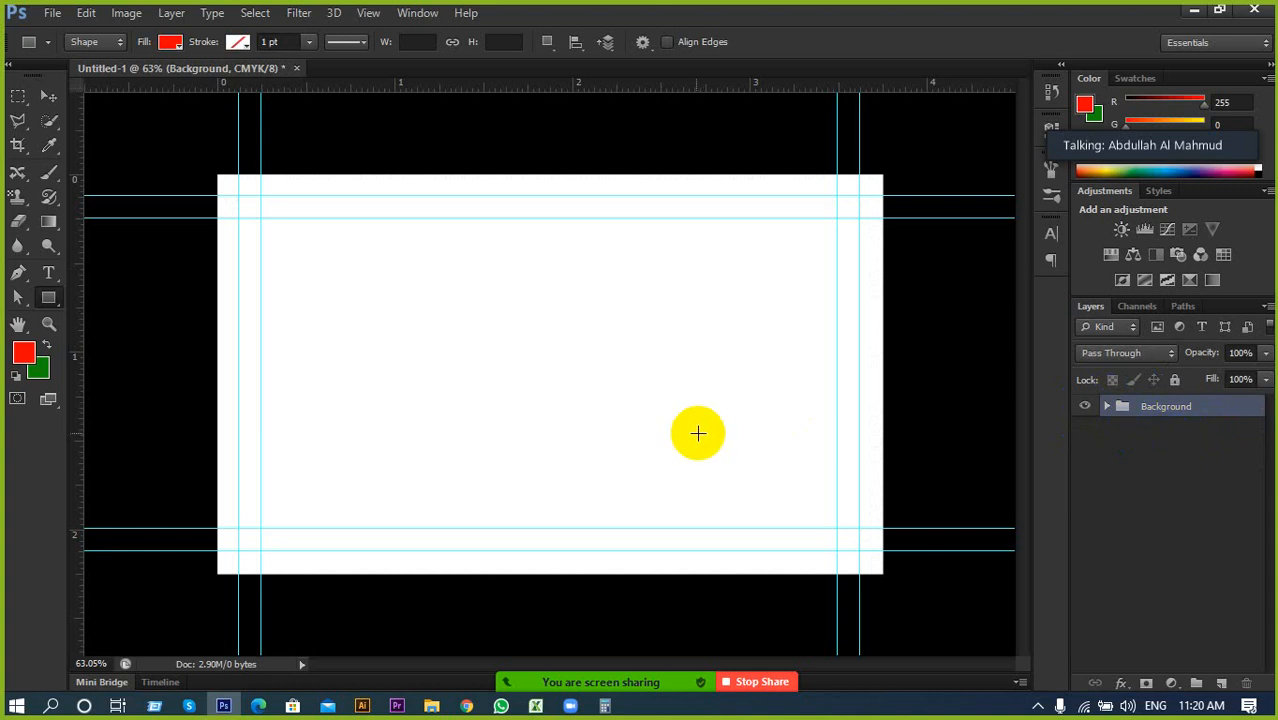
Draw a red rectangle shape of about 1125 by 675 px from corner to corner of the canvas
scroll(563, 454, up, 2)
scroll(284, 411, down, 1)
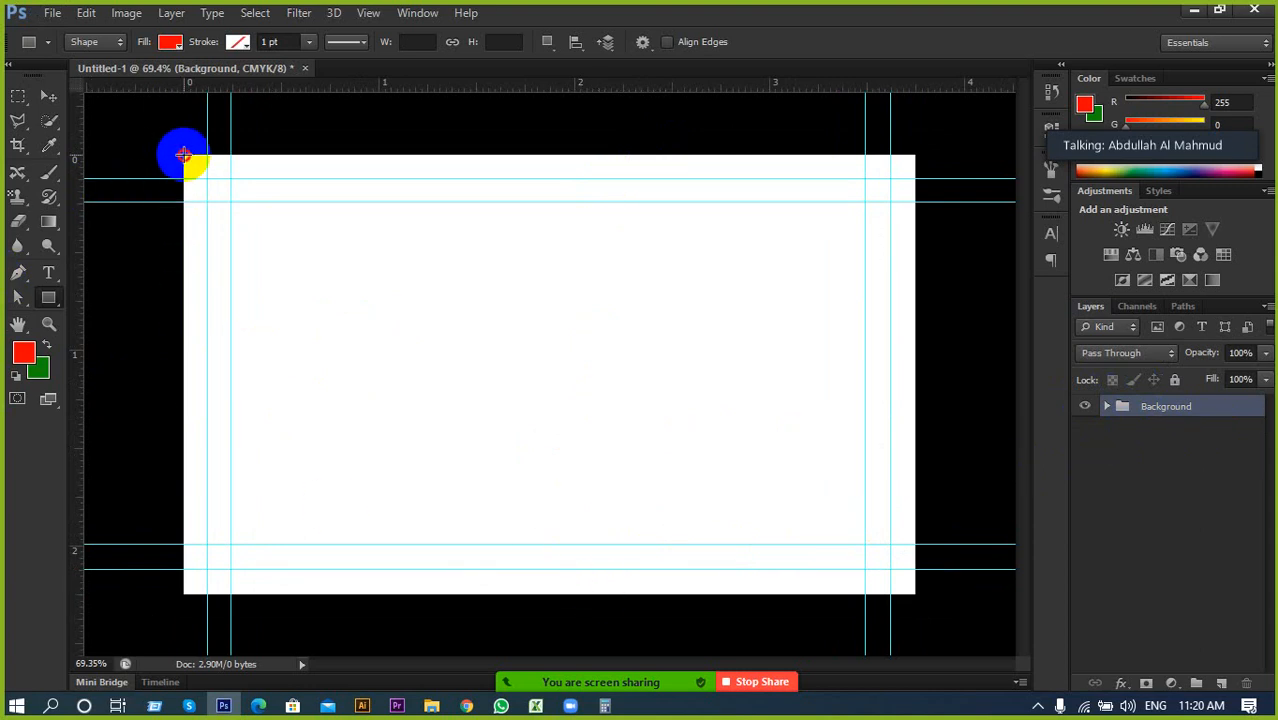
drag(184, 155, 915, 594)
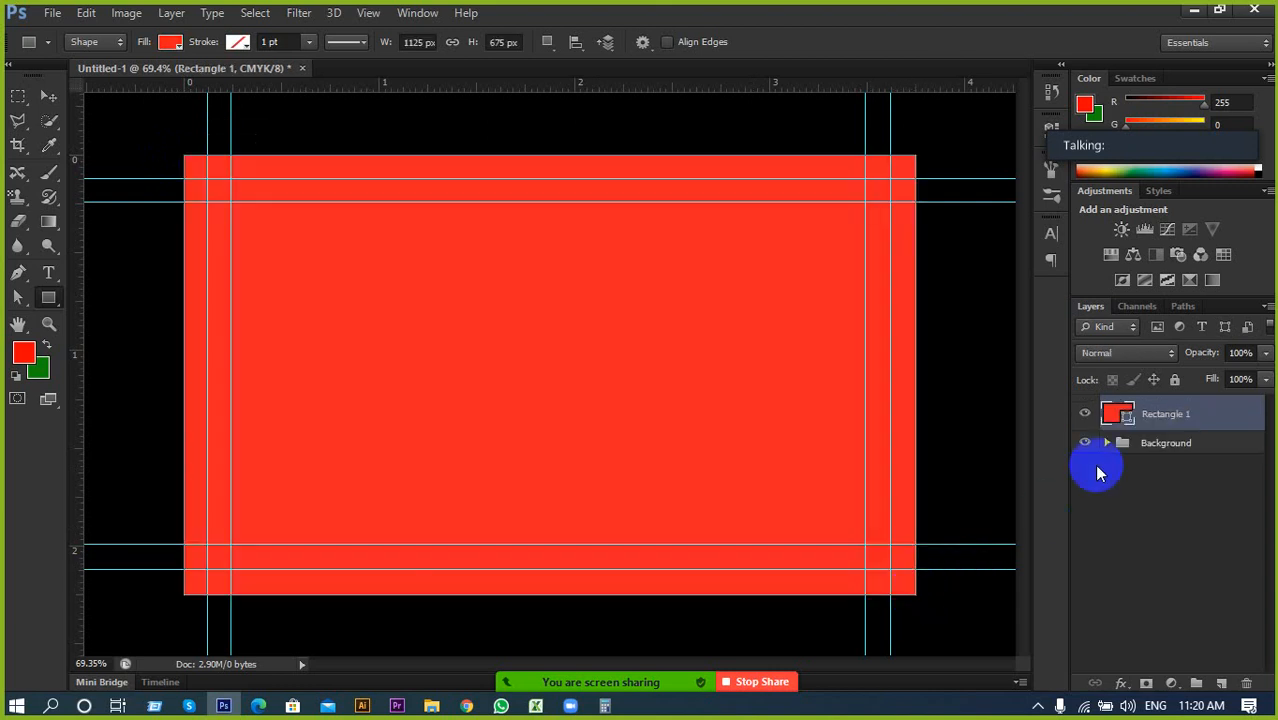
Change the new rectangle's fill colour to a deeper red (df0005)
double_click(1108, 418)
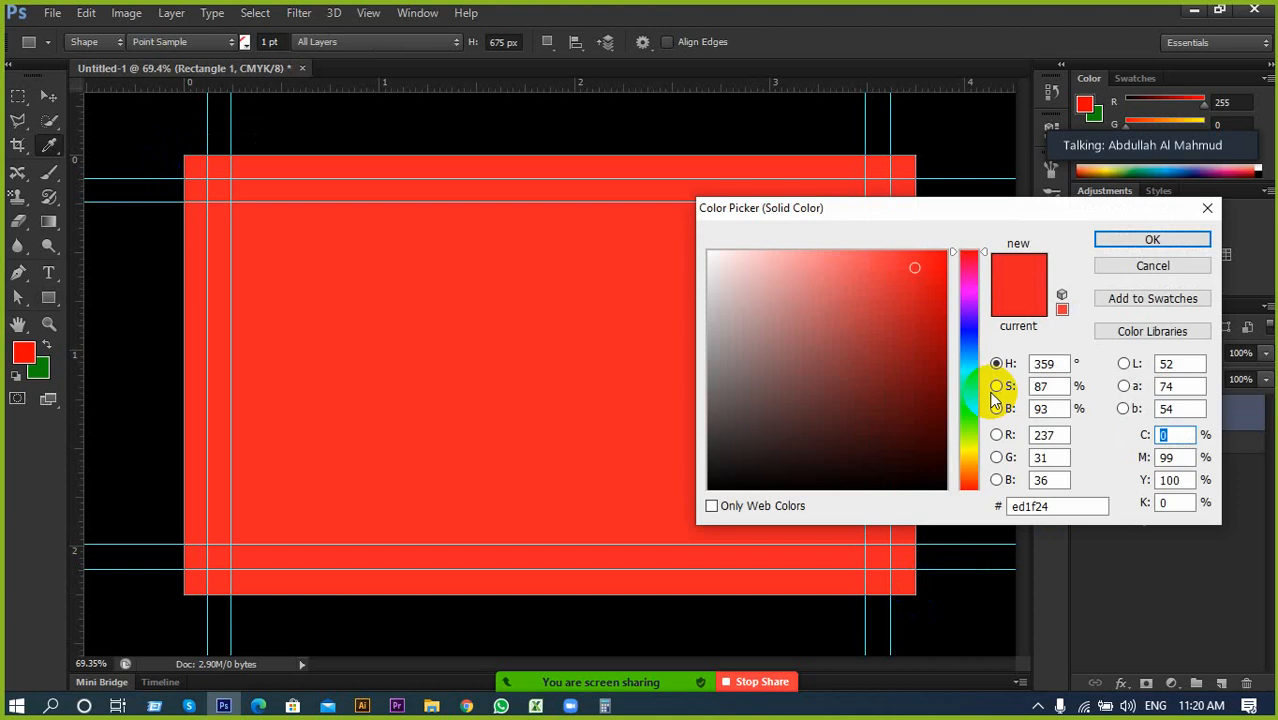
click(958, 246)
click(948, 281)
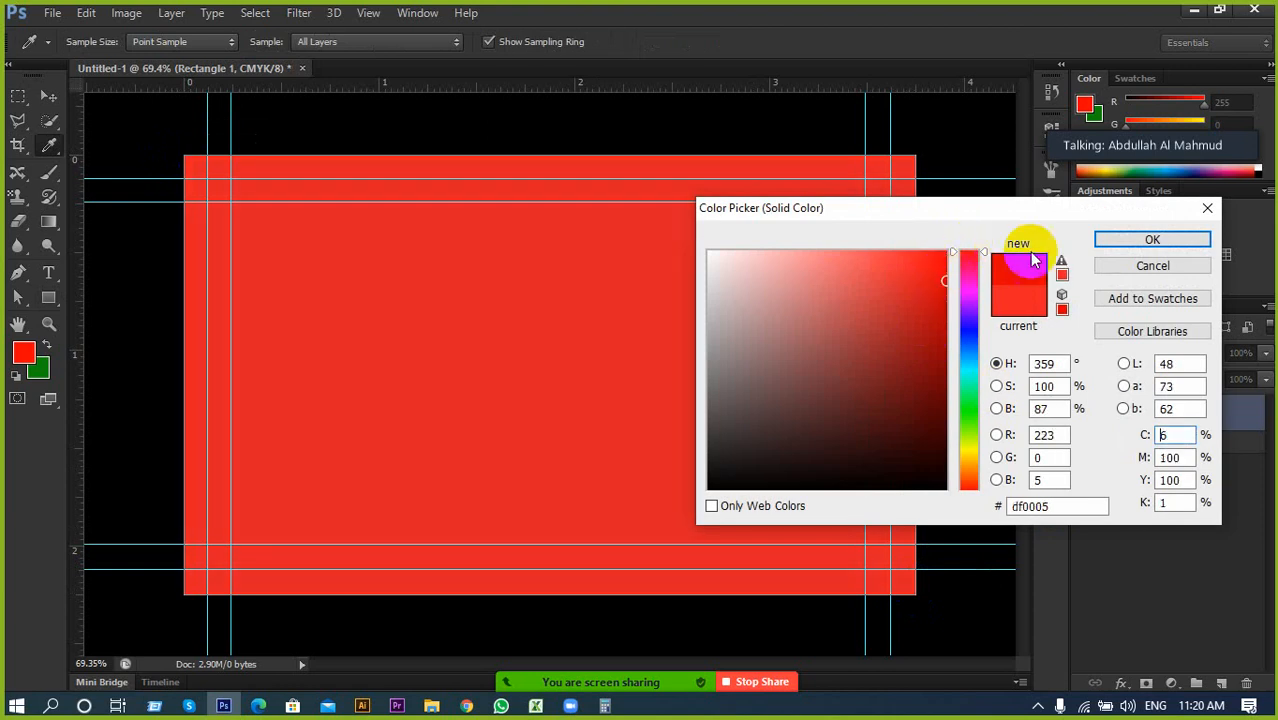
click(1100, 236)
Subtract a rectangle matching the outer guide frame from the red shape, using Subtract Front Shape, to leave a red border
scroll(890, 375, up, 2)
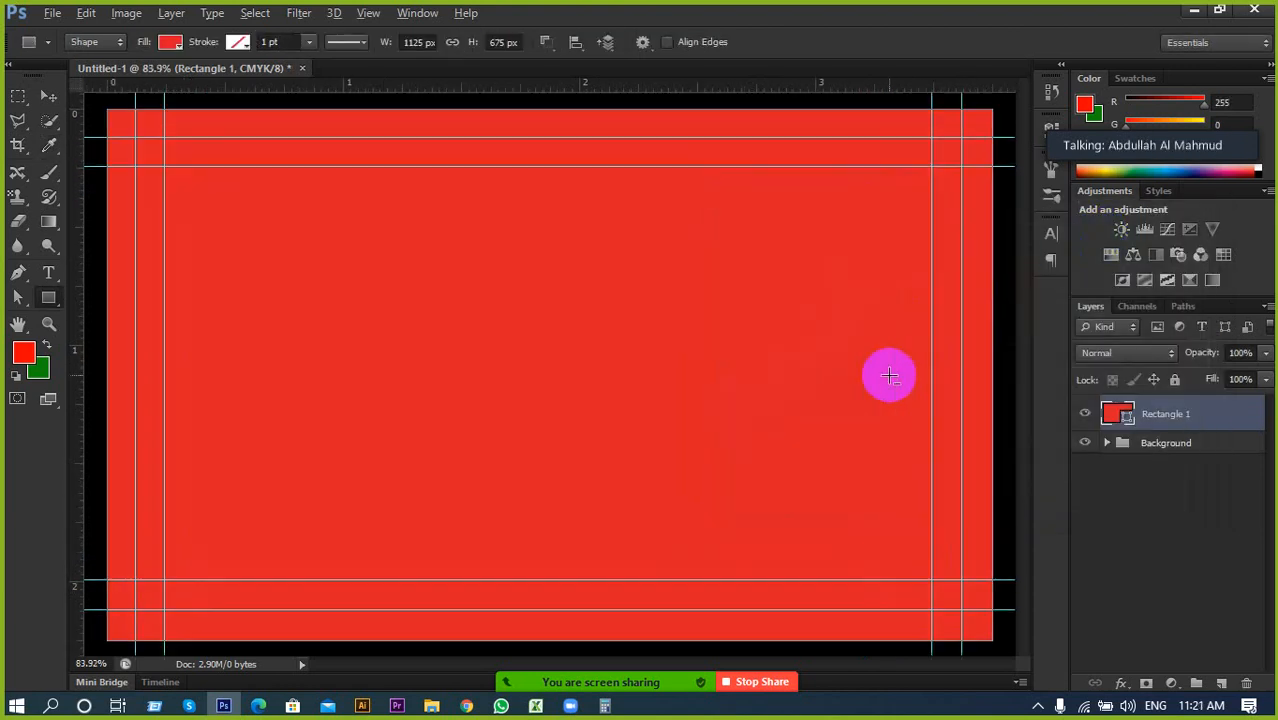
scroll(728, 371, down, 1)
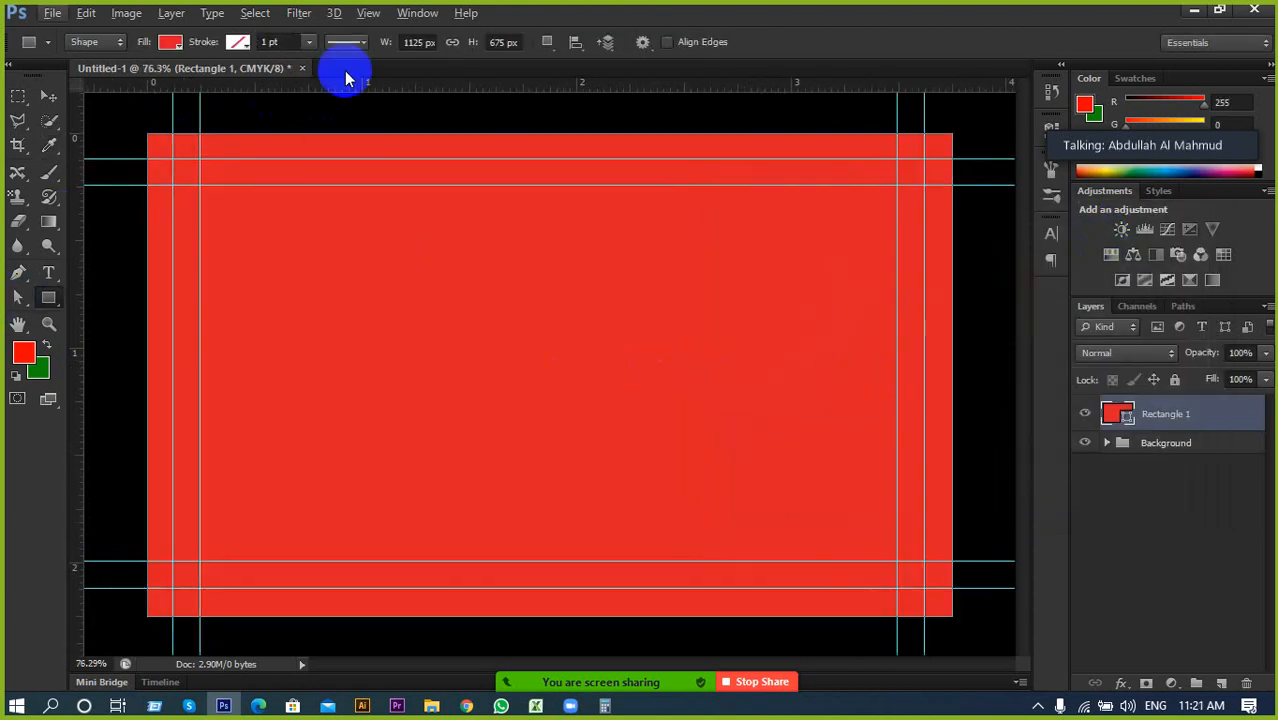
click(546, 43)
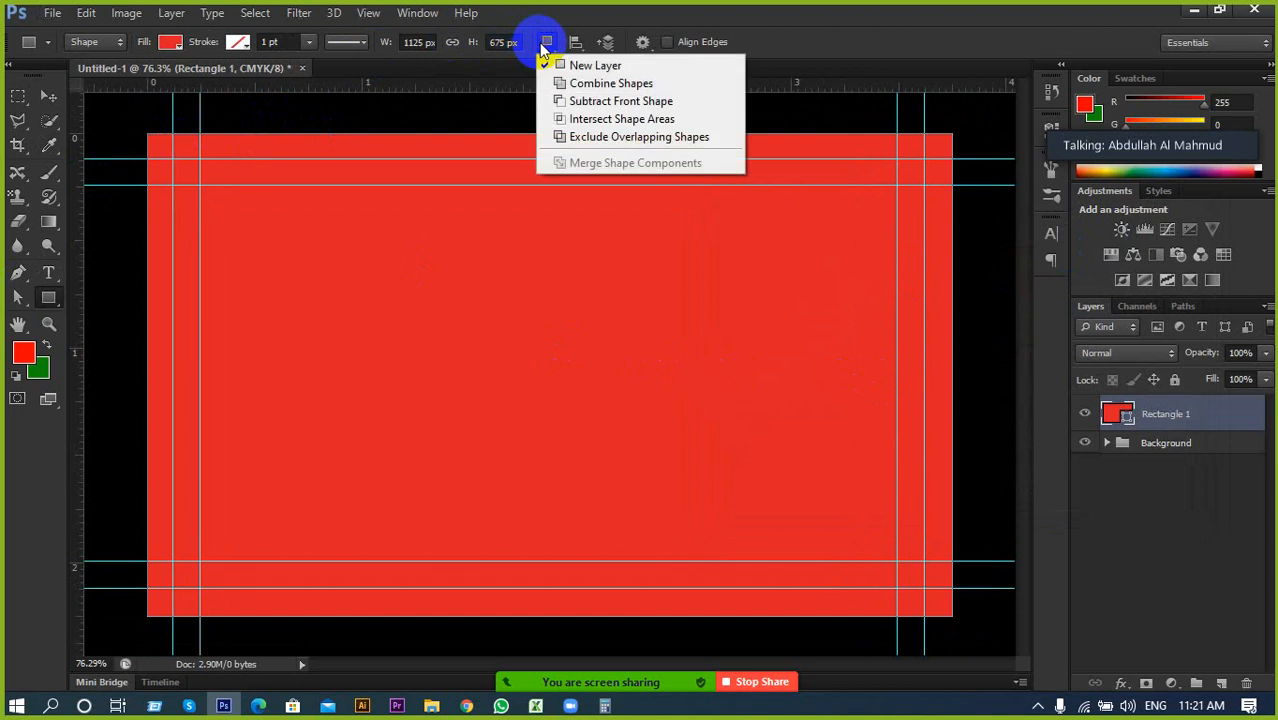
click(566, 100)
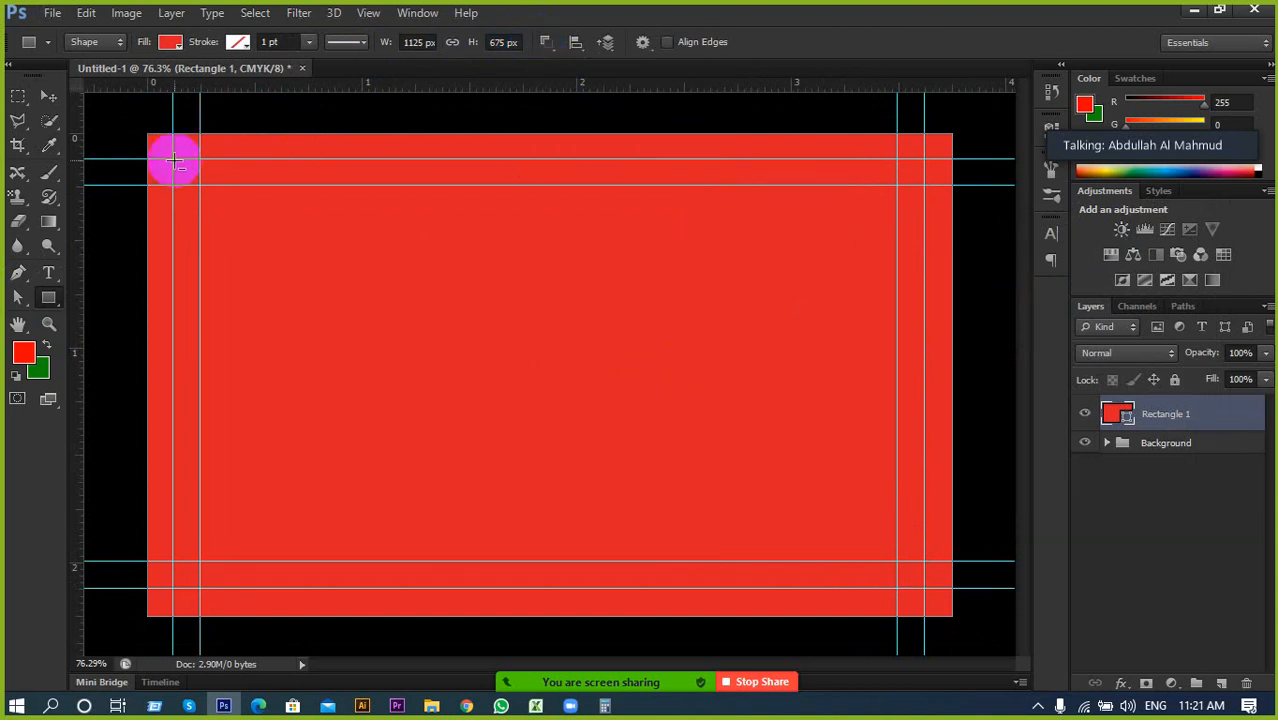
drag(174, 160, 920, 590)
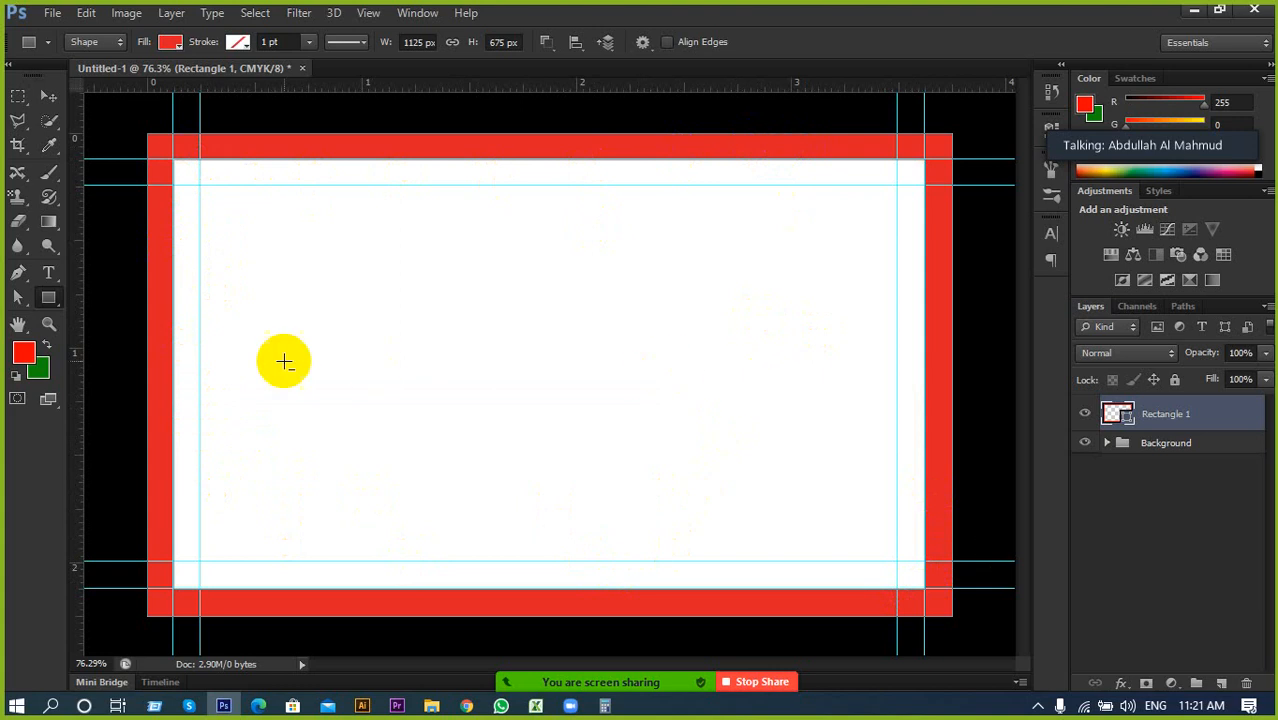
Examine how the red border fits between the canvas edges and the outer guides, and switch to the Move tool
scroll(74, 343, up, 2)
scroll(105, 280, up, 1)
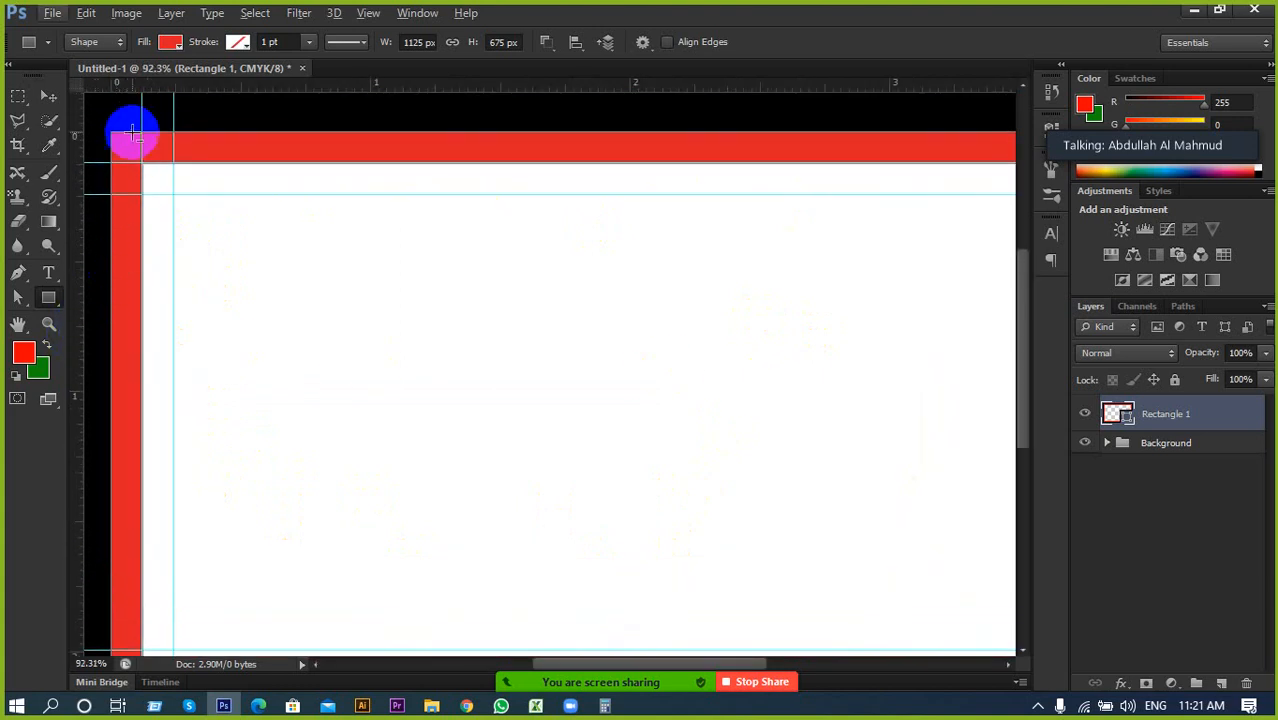
scroll(113, 204, down, 2)
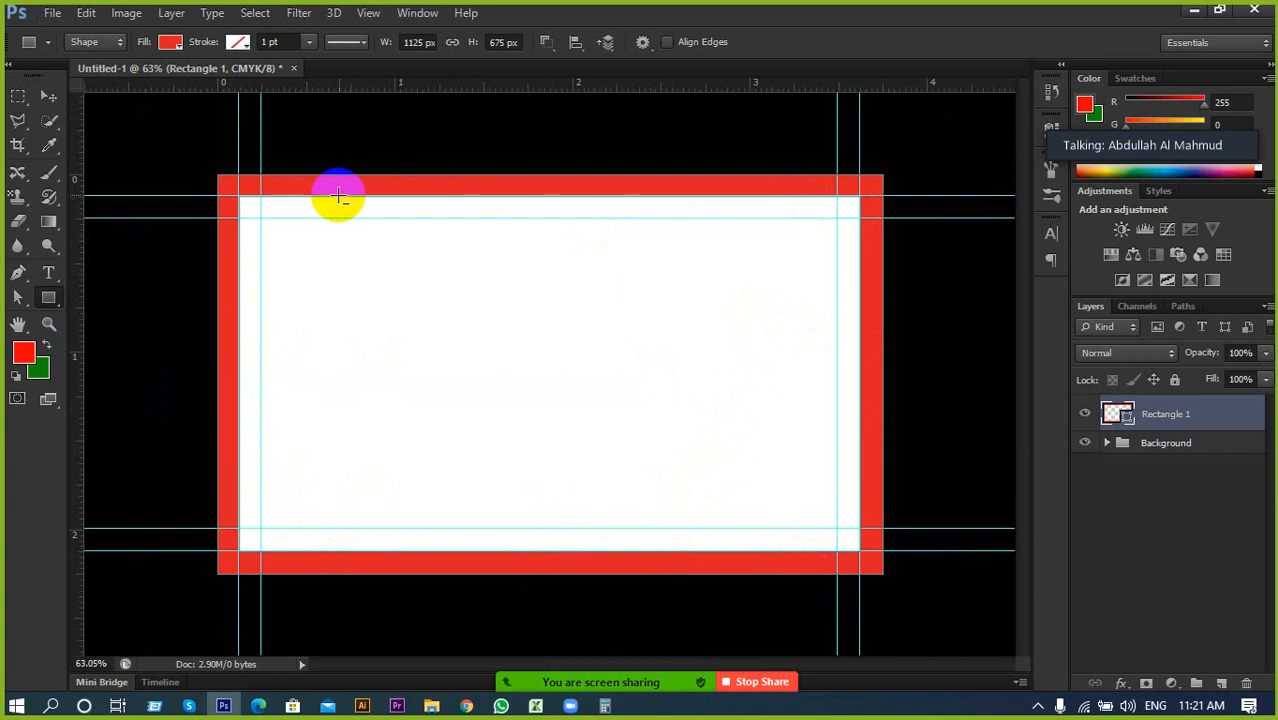
scroll(357, 193, up, 1)
scroll(177, 271, up, 1)
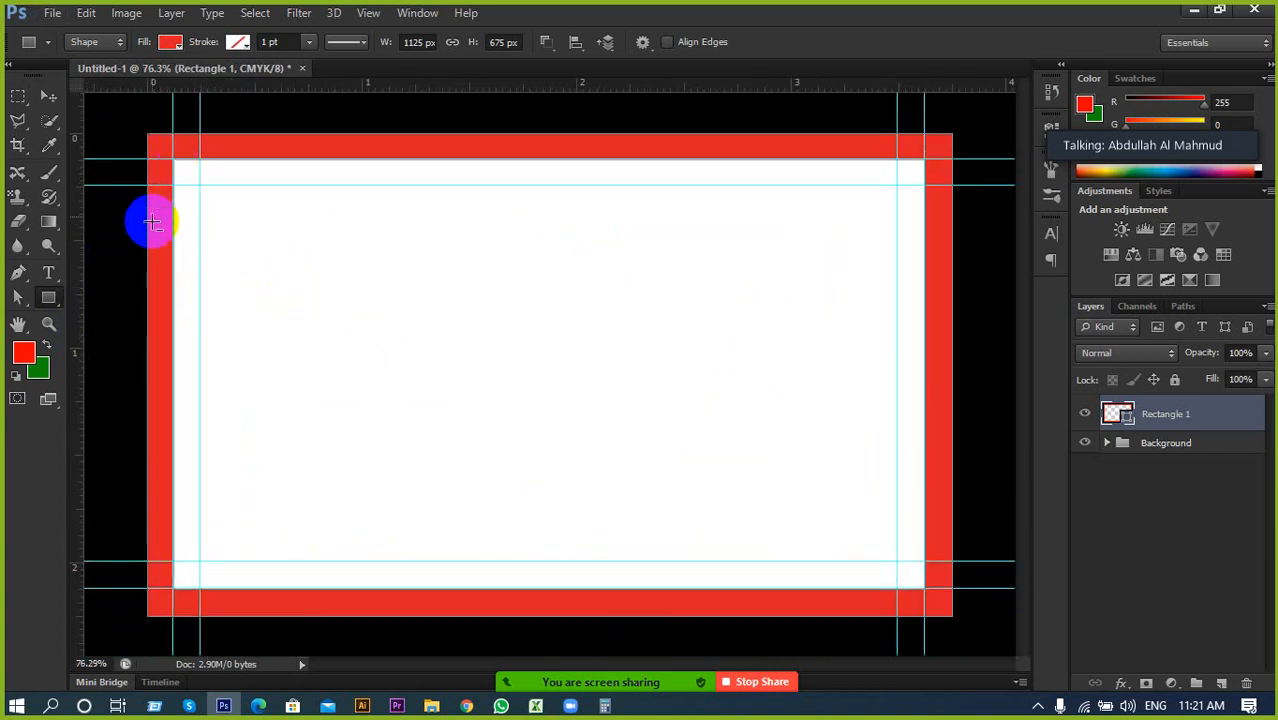
click(52, 104)
mouse_move(221, 144)
mouse_down()
mouse_move(270, 200)
mouse_move(348, 190)
mouse_move(274, 150)
mouse_move(229, 150)
mouse_up()
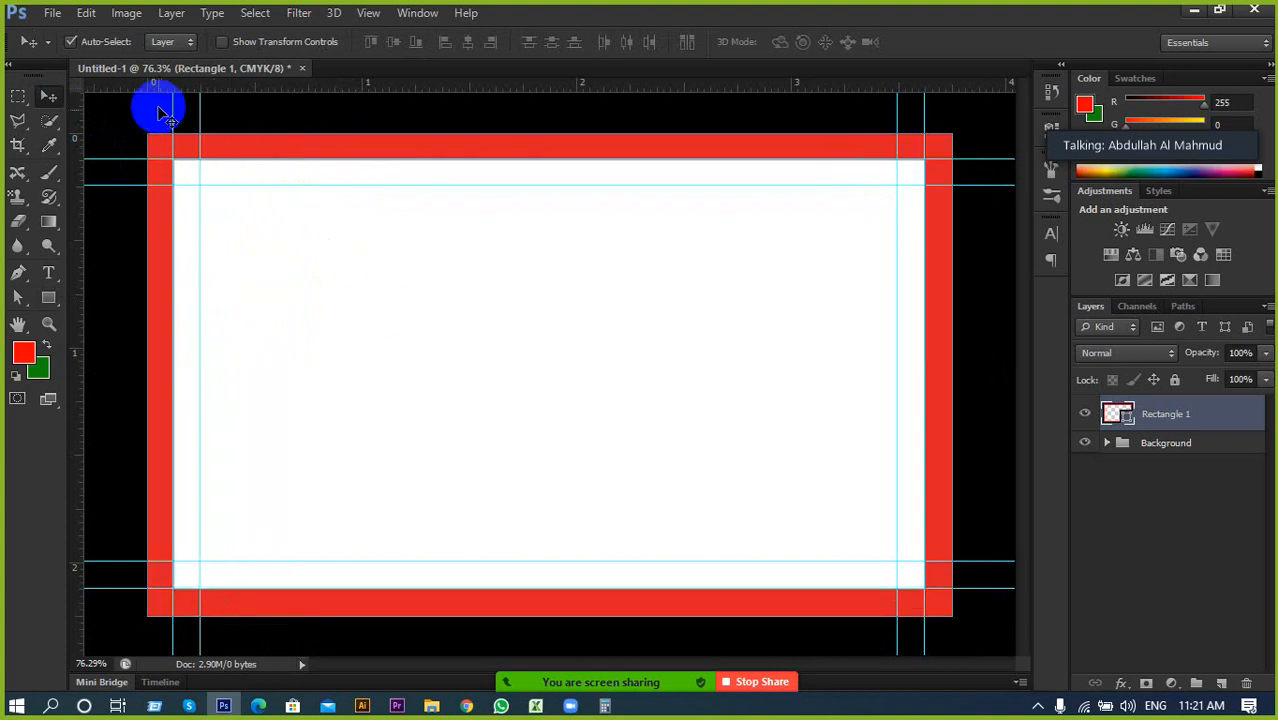
scroll(206, 488, down, 3)
scroll(300, 478, up, 1)
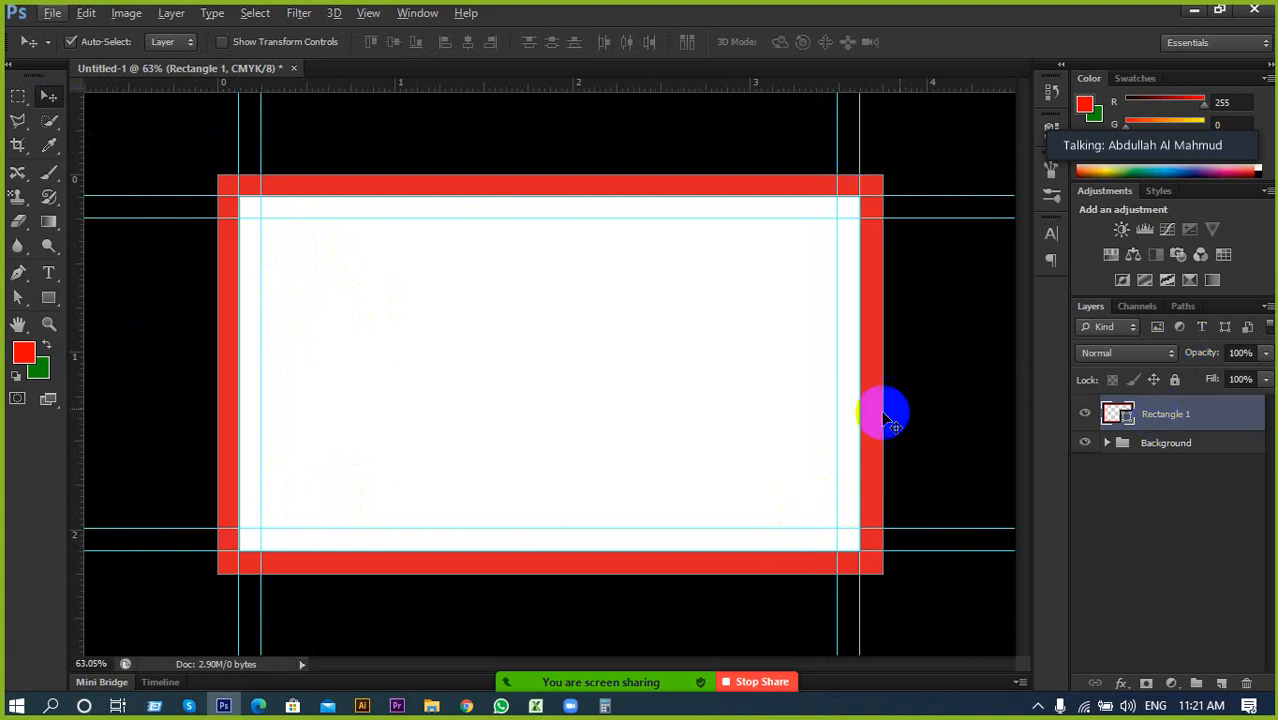
double_click(1170, 414)
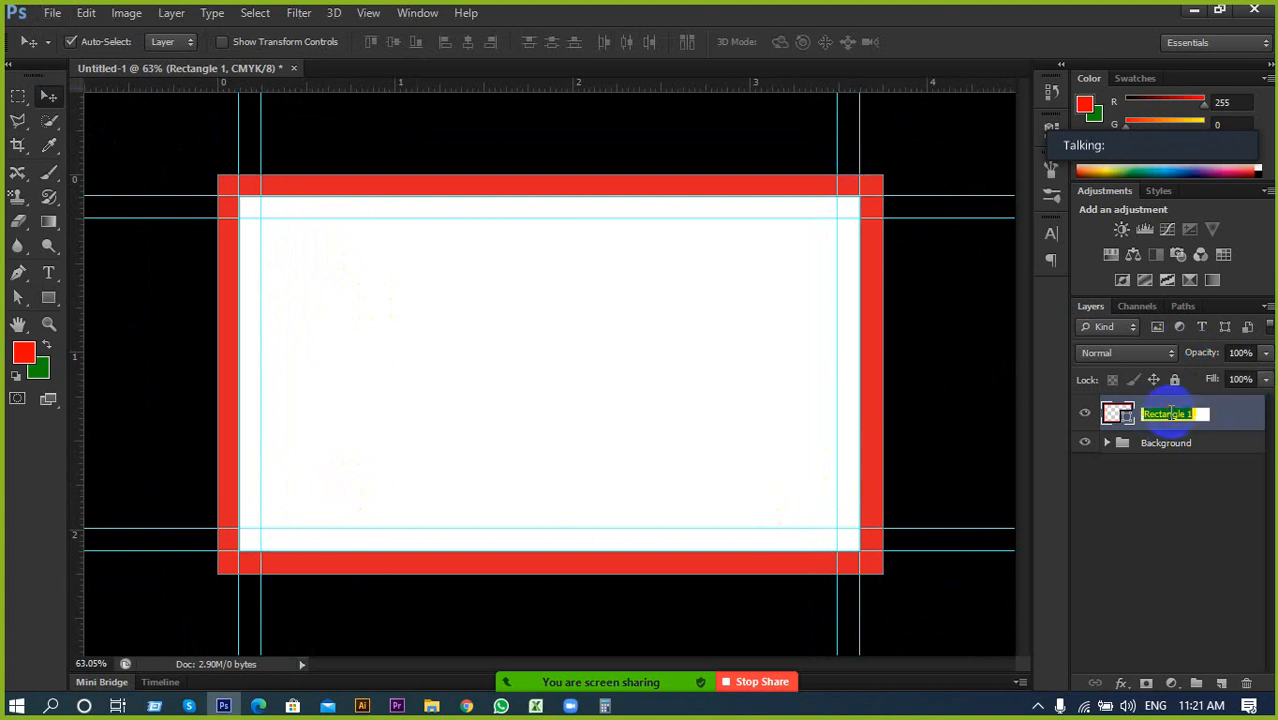
click(1210, 423)
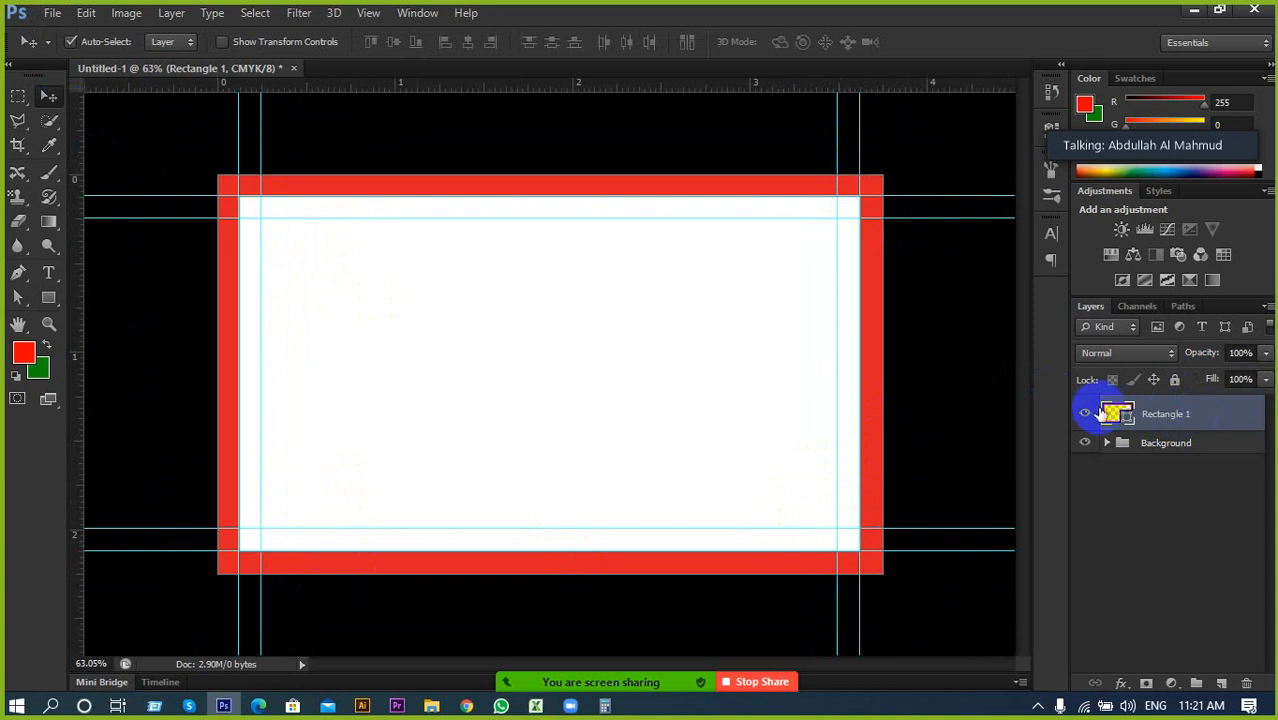
Hide the first red border layer and draw a second red rectangle of about 1127 by 677 px over the whole canvas
click(1087, 411)
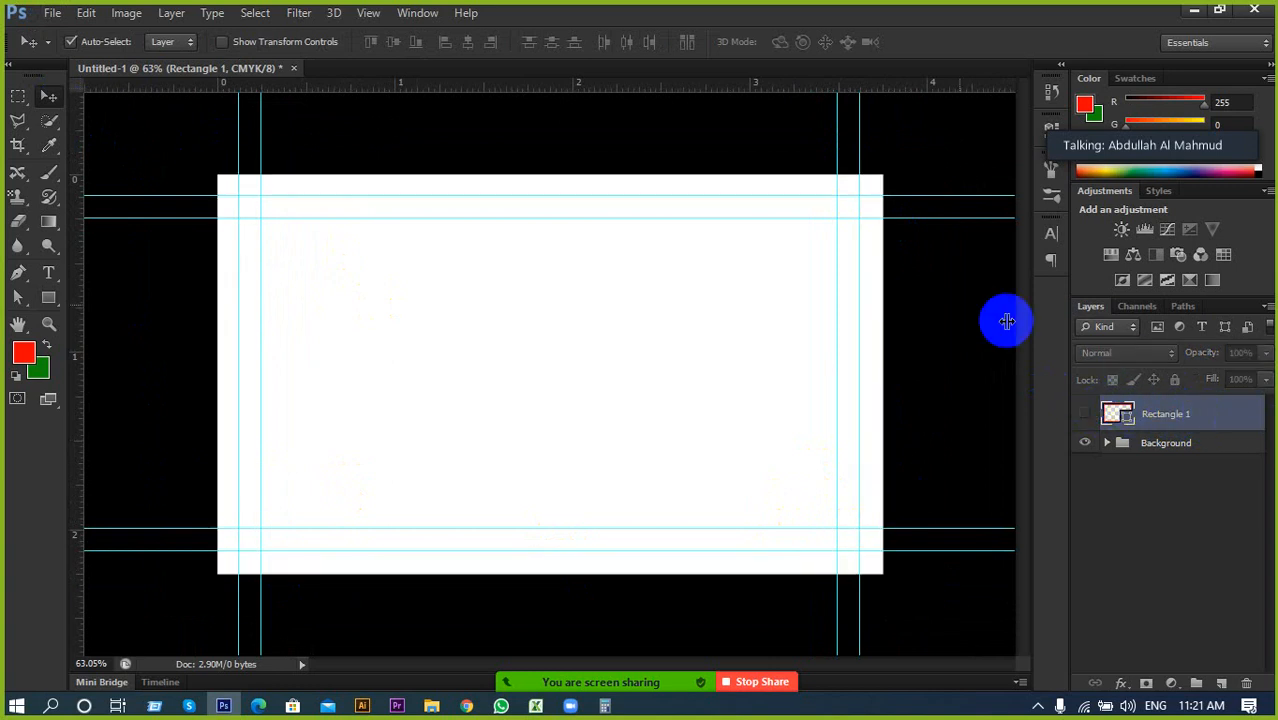
click(48, 297)
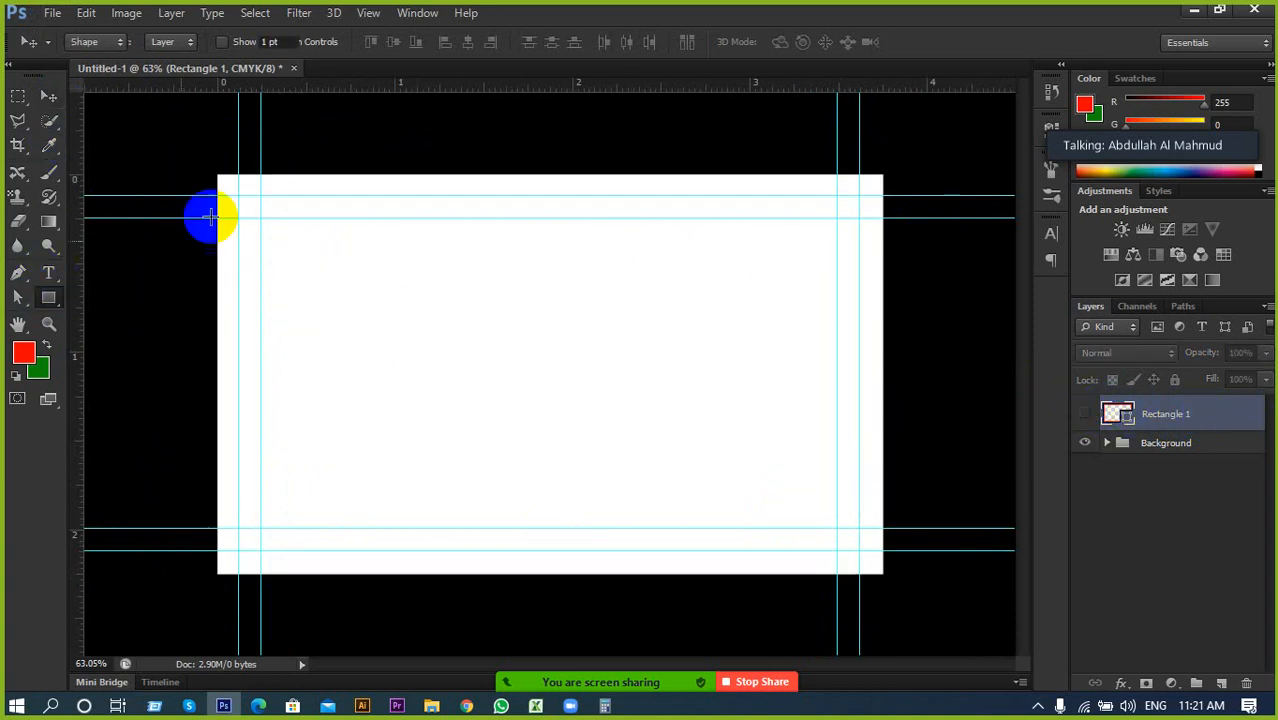
drag(216, 172, 875, 572)
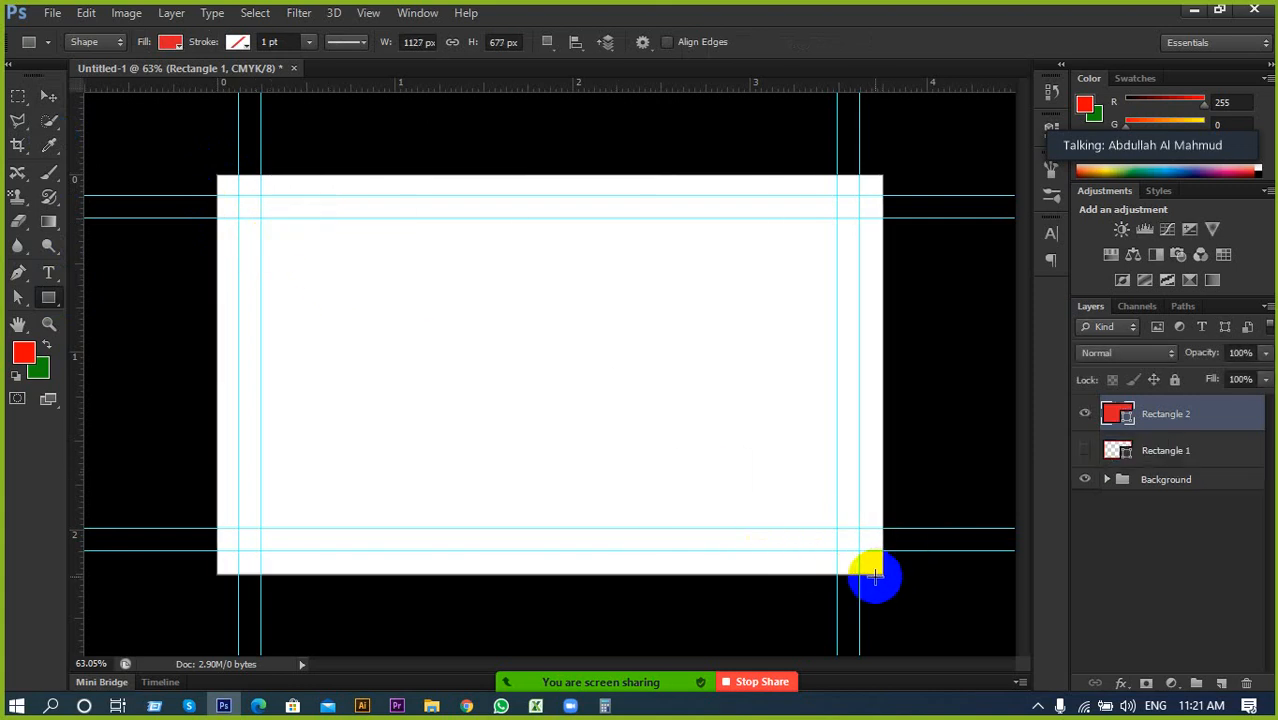
Set the shape mode to Subtract Front Shape, try cutting a square-cornered rectangle along the outer guides, and undo the cut
click(546, 42)
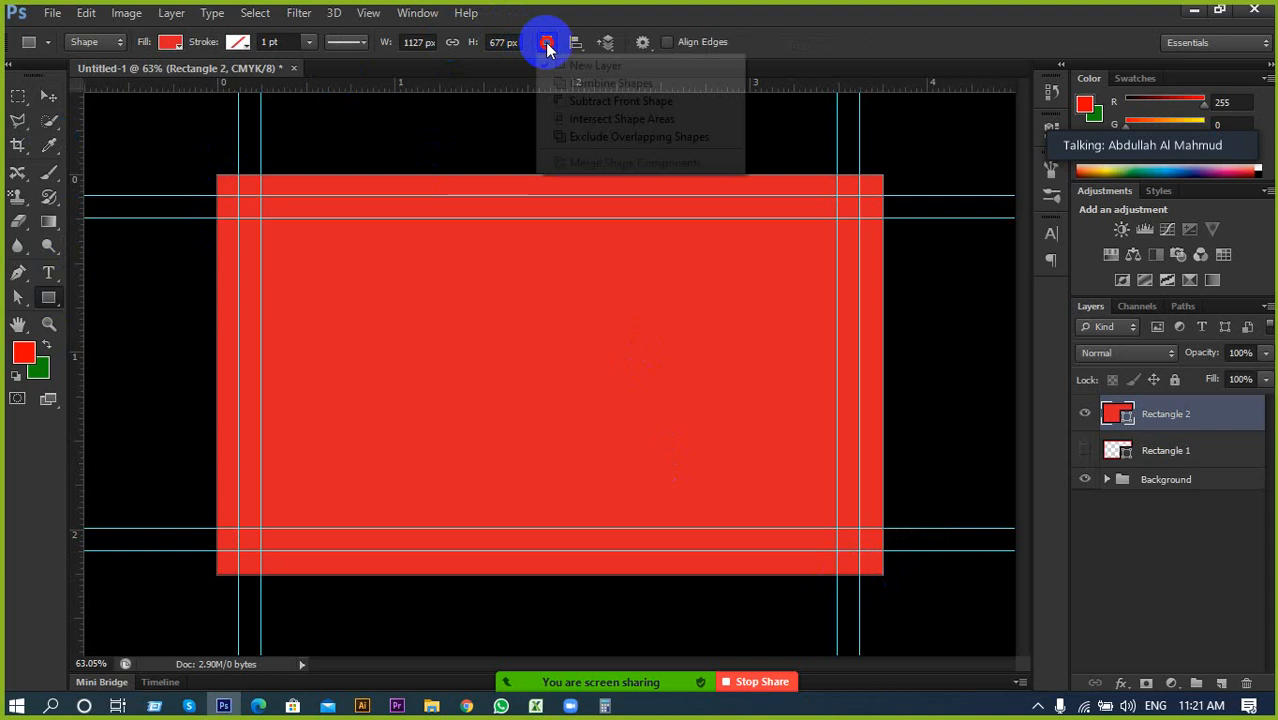
click(571, 101)
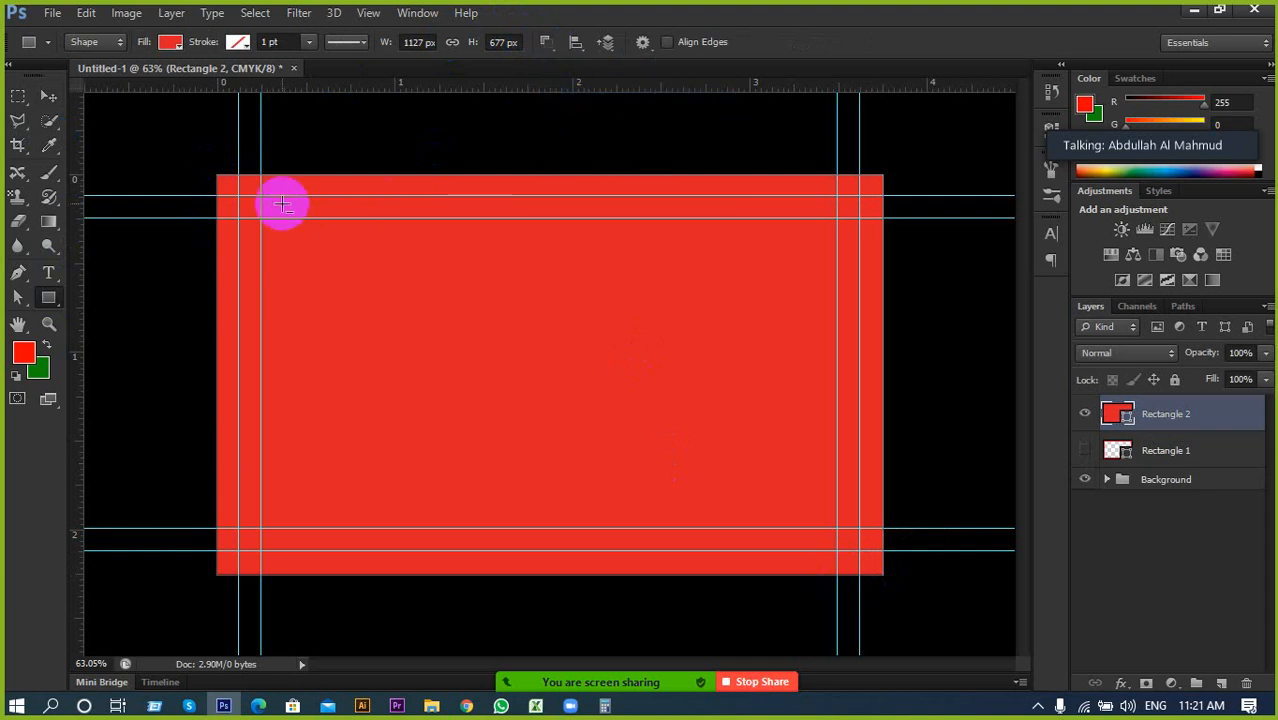
drag(240, 194, 861, 556)
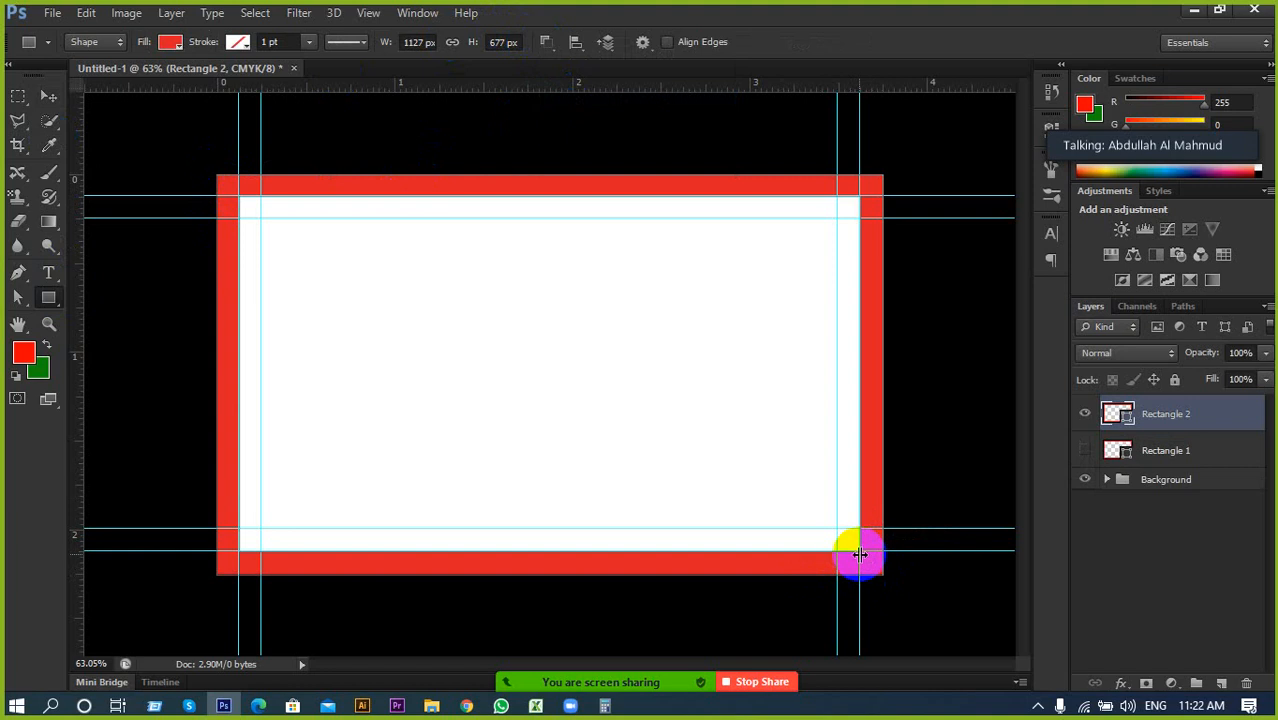
key(ctrl+z)
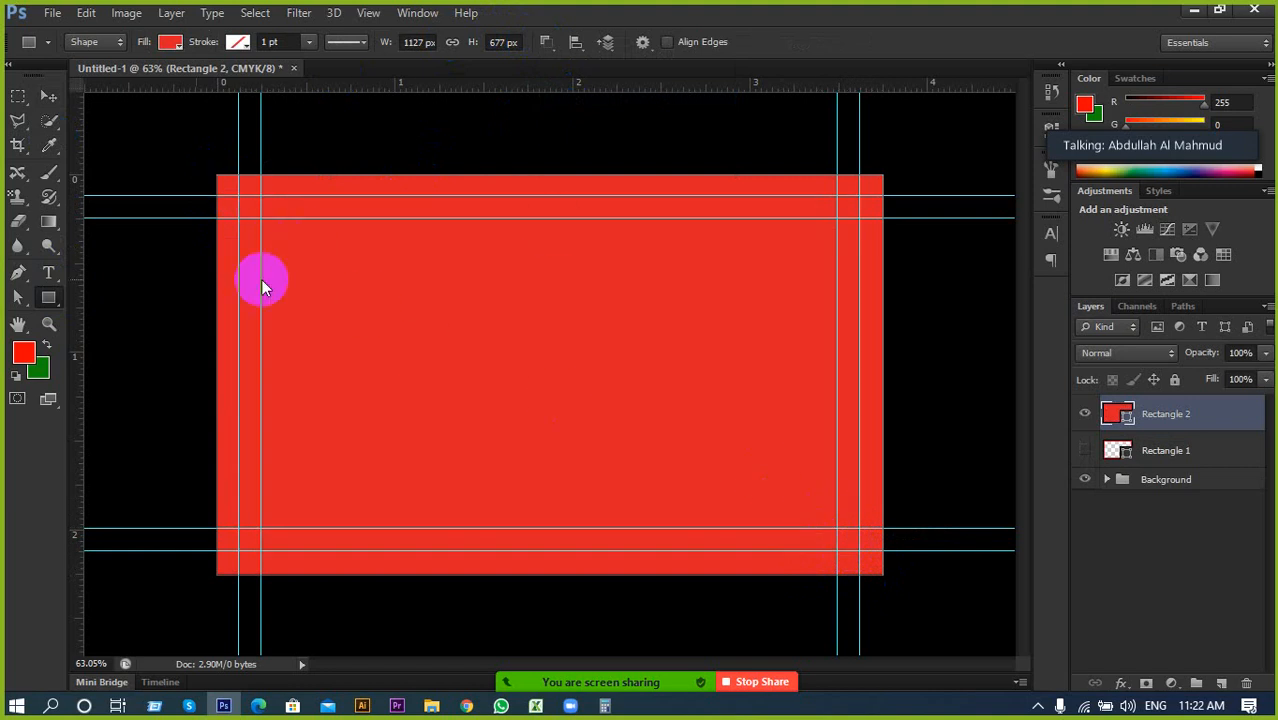
Subtract a rounded rectangle with a 25 px corner radius from the red shape, fitted to the outer guide frame
drag(63, 307, 92, 316)
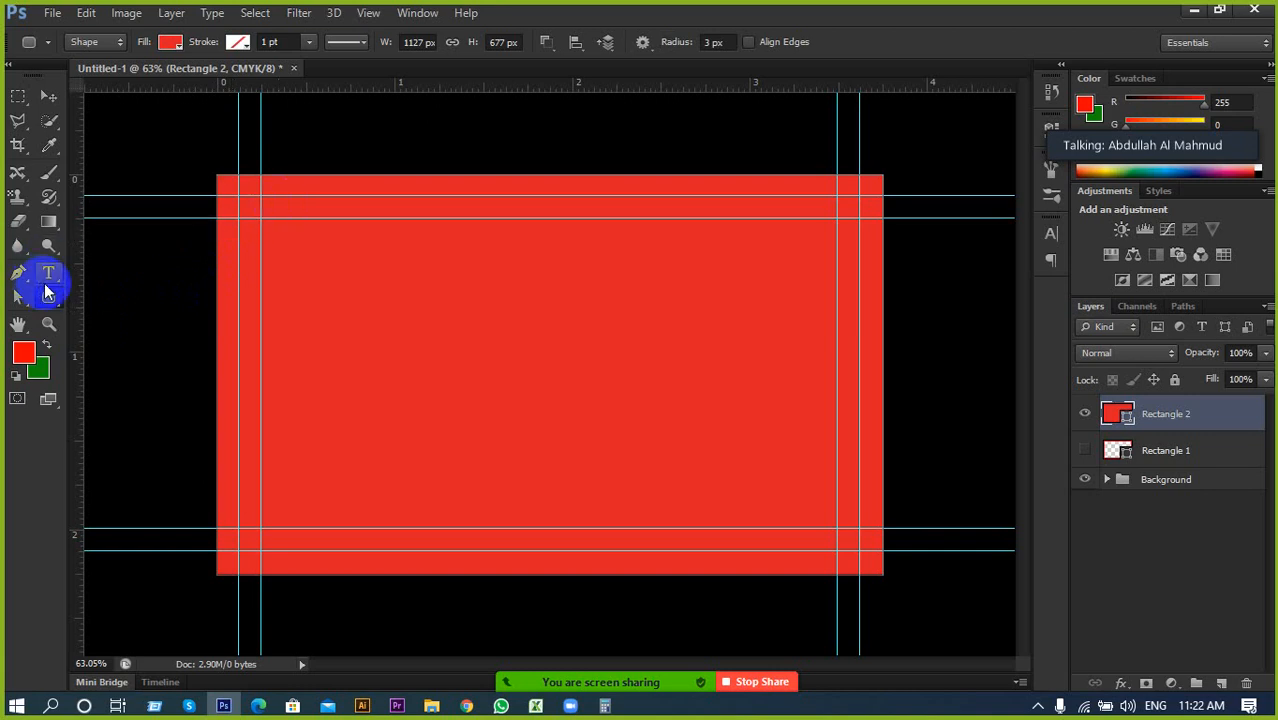
drag(47, 291, 123, 312)
click(686, 46)
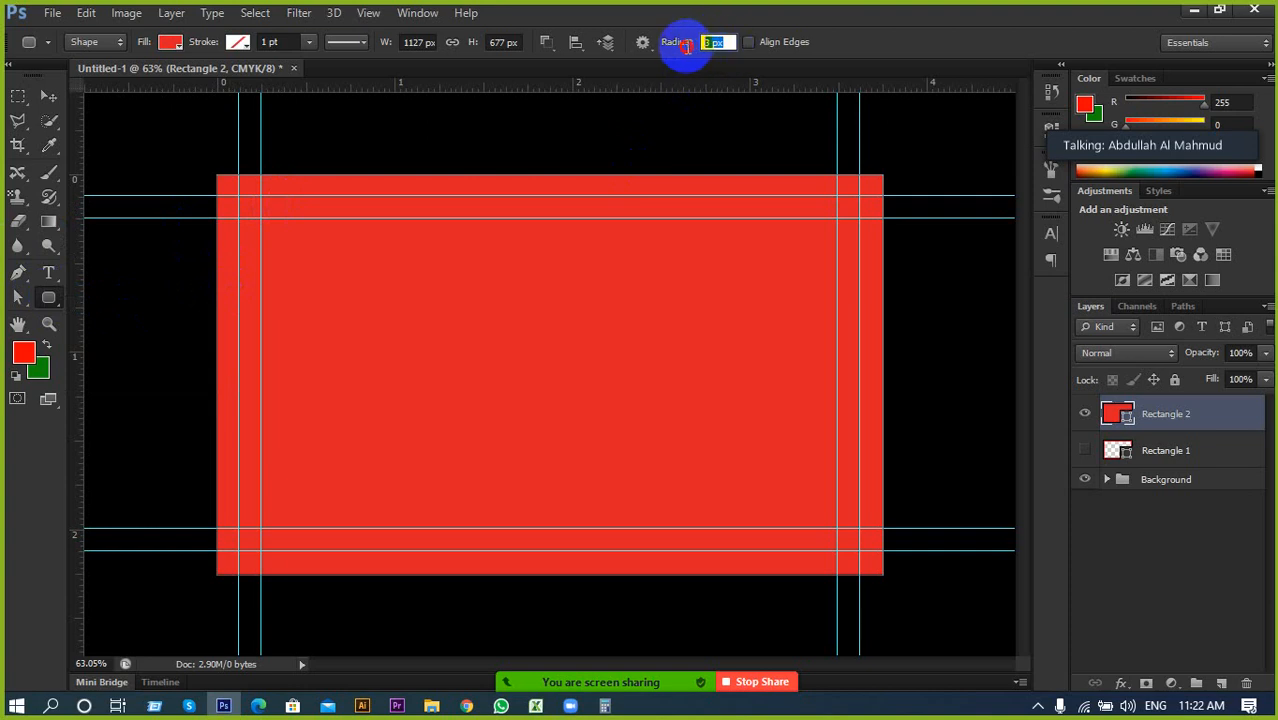
text(25)
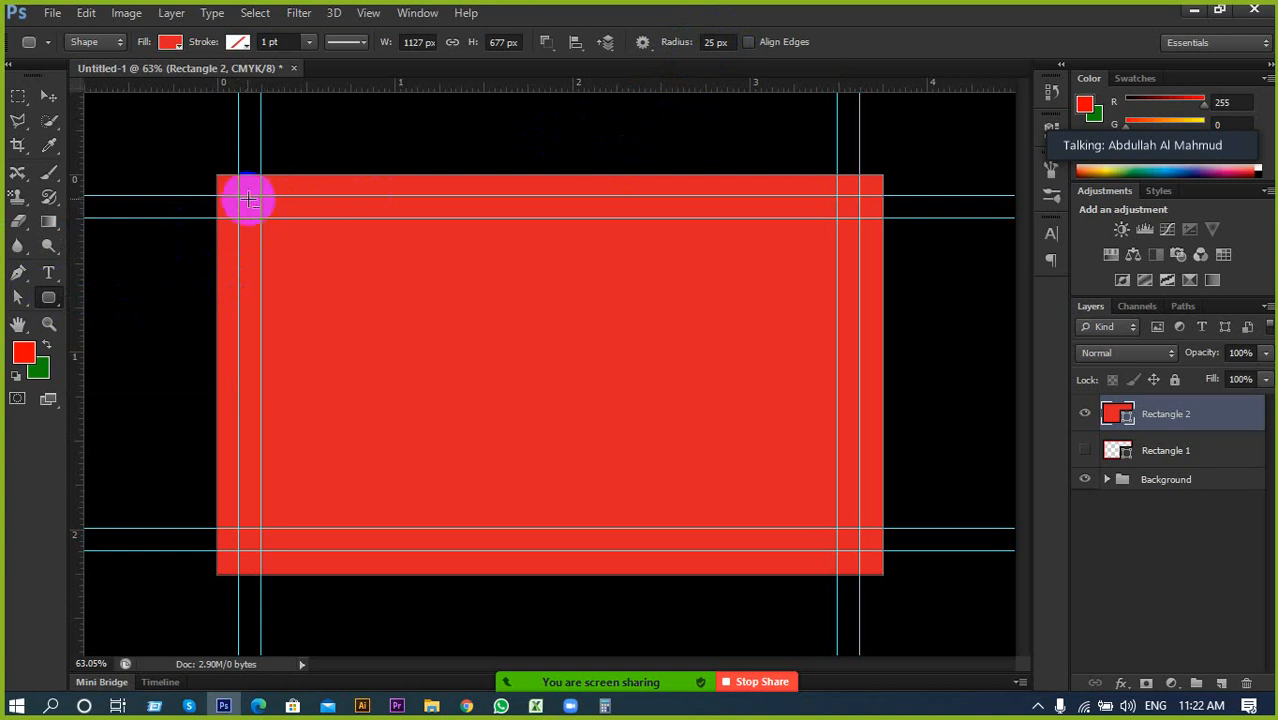
drag(239, 198, 859, 549)
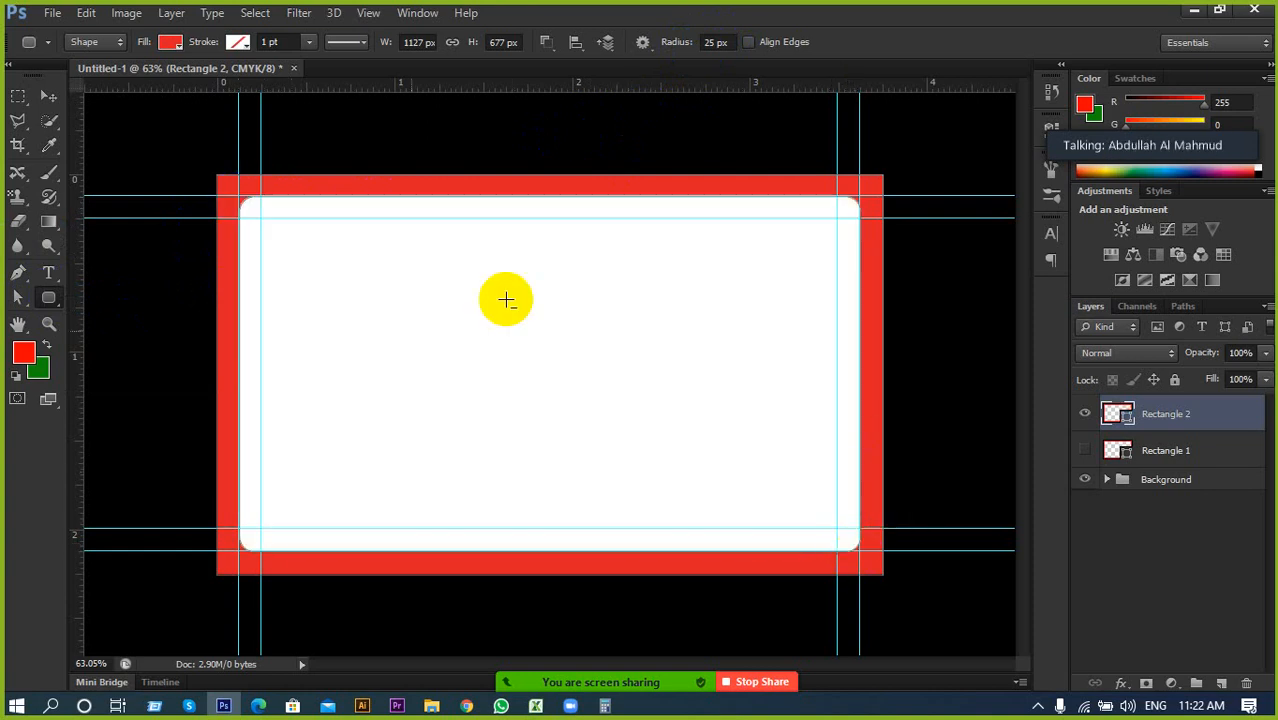
Compare the rounded and the square-cornered red borders by toggling the visibility of the Rectangle 2 and Rectangle 1 layers
scroll(297, 356, up, 2)
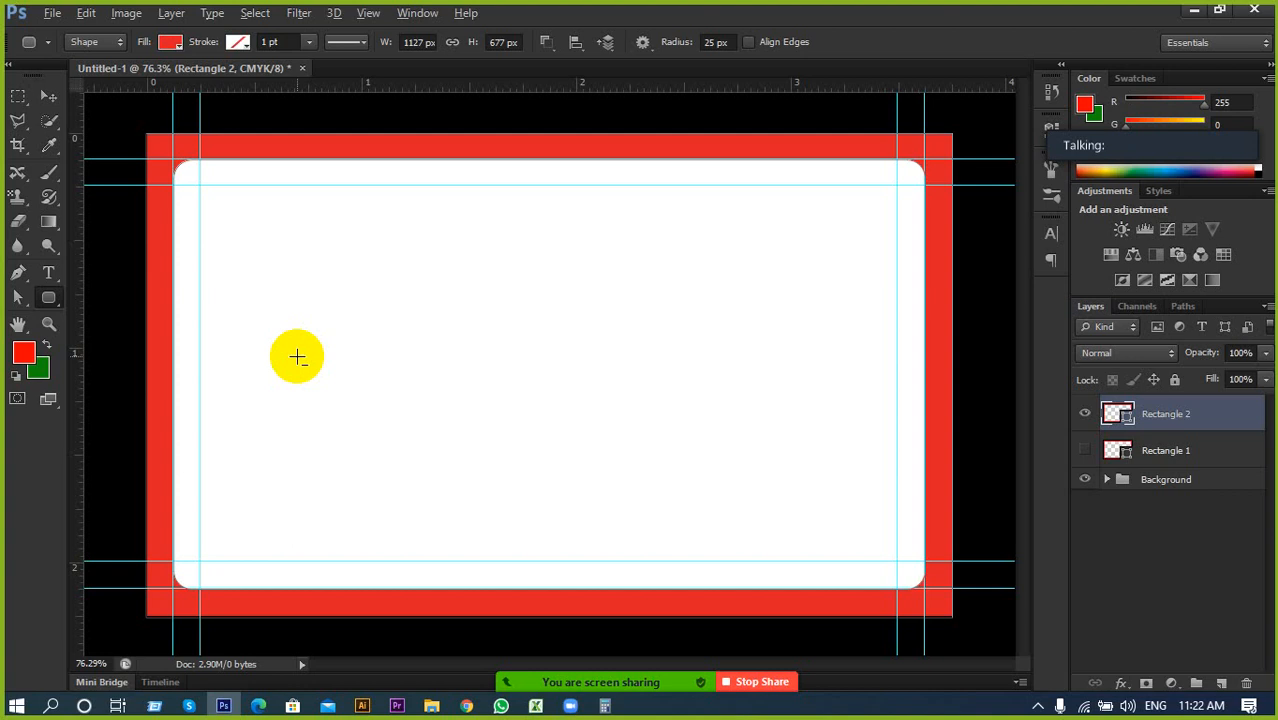
click(48, 95)
click(94, 240)
scroll(367, 304, down, 4)
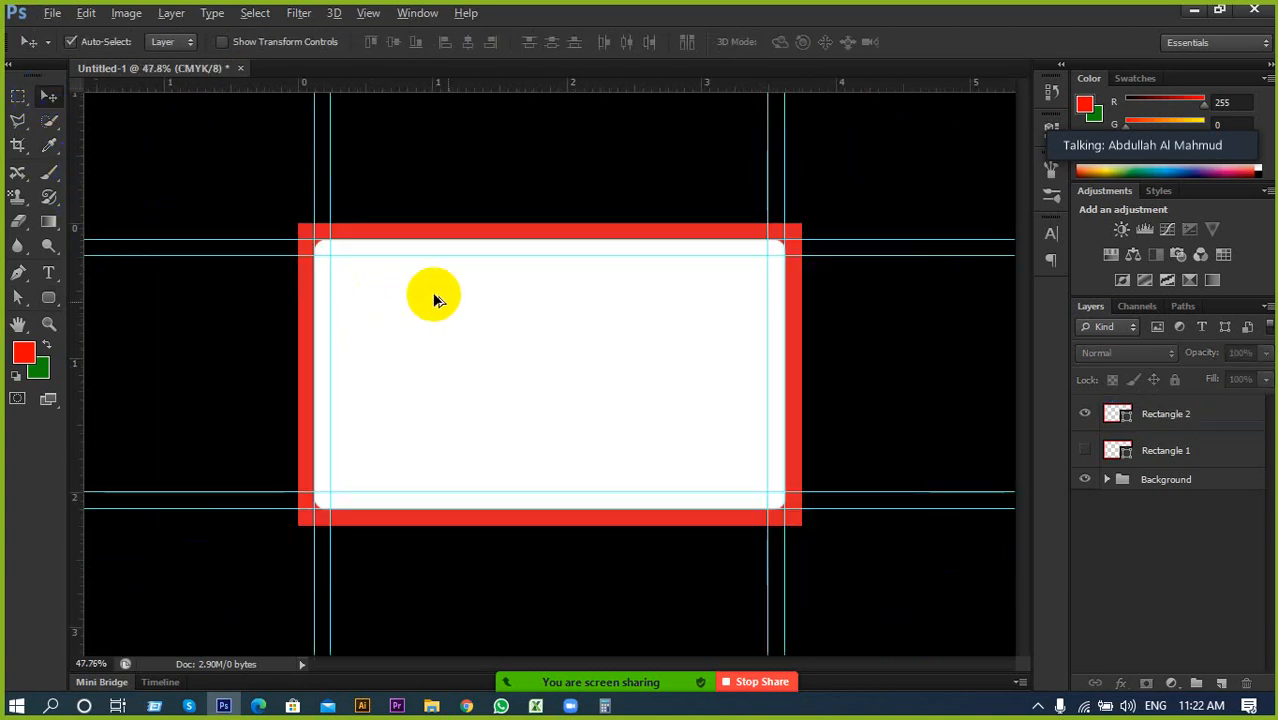
scroll(434, 294, up, 3)
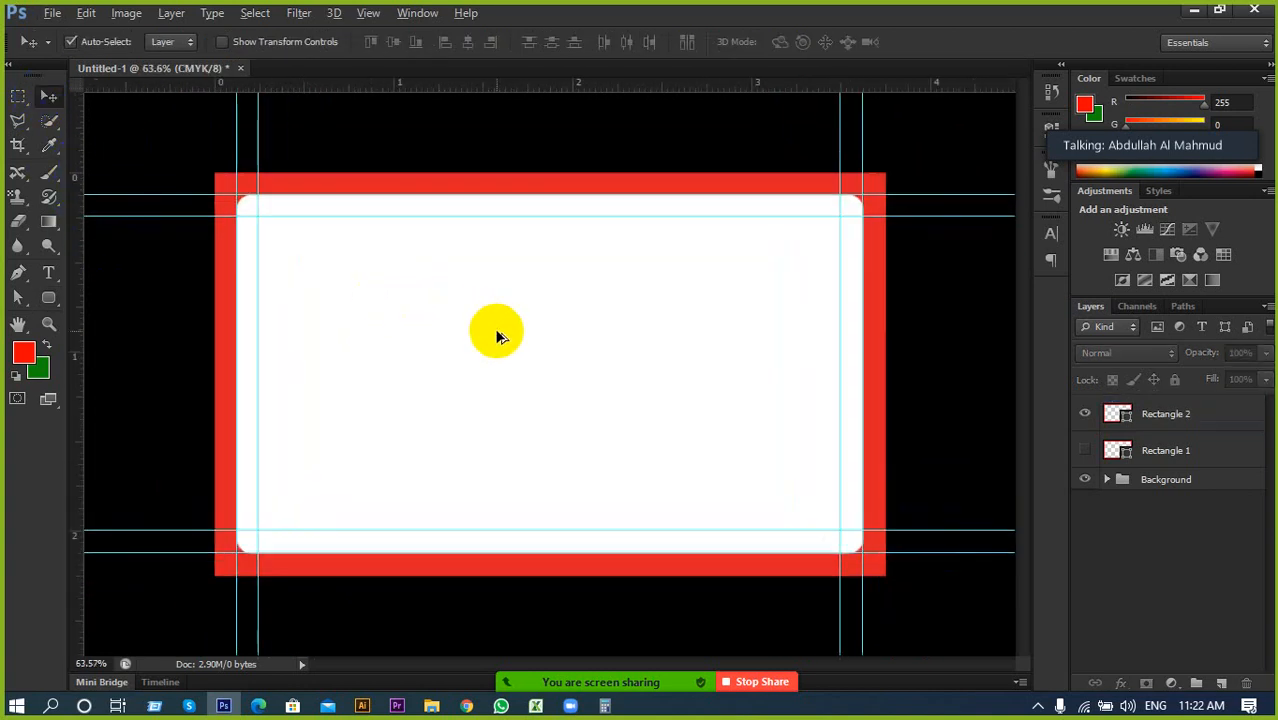
click(1085, 414)
click(1086, 415)
click(1085, 414)
click(1086, 451)
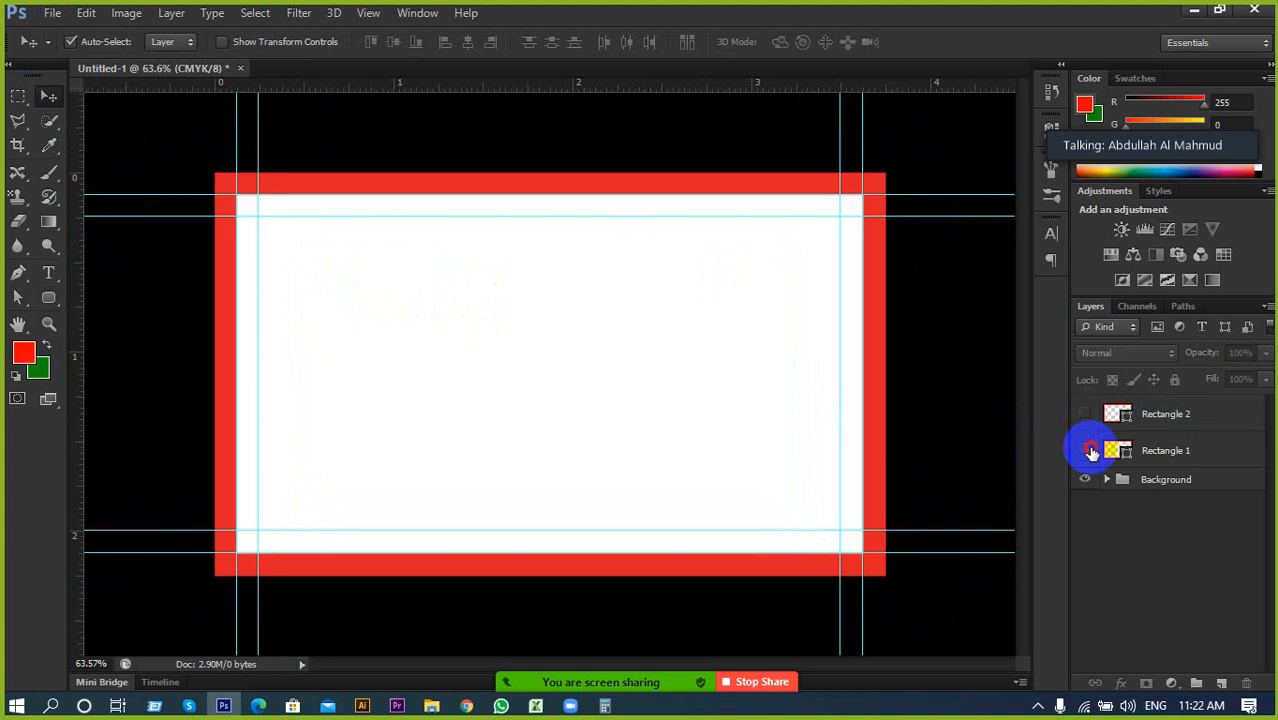
click(1087, 450)
click(1087, 450)
click(1087, 450)
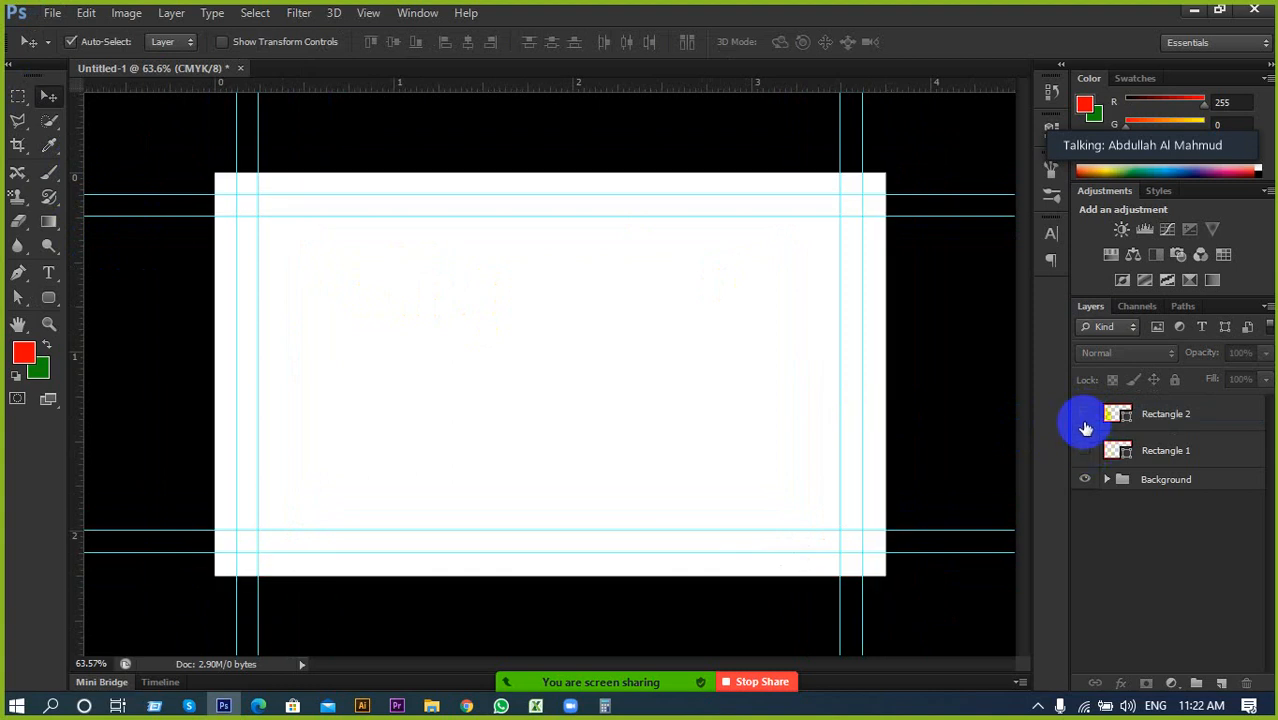
Make both red border layers visible, group them and name the group Bleed
click(1085, 414)
click(1086, 450)
click(1115, 450)
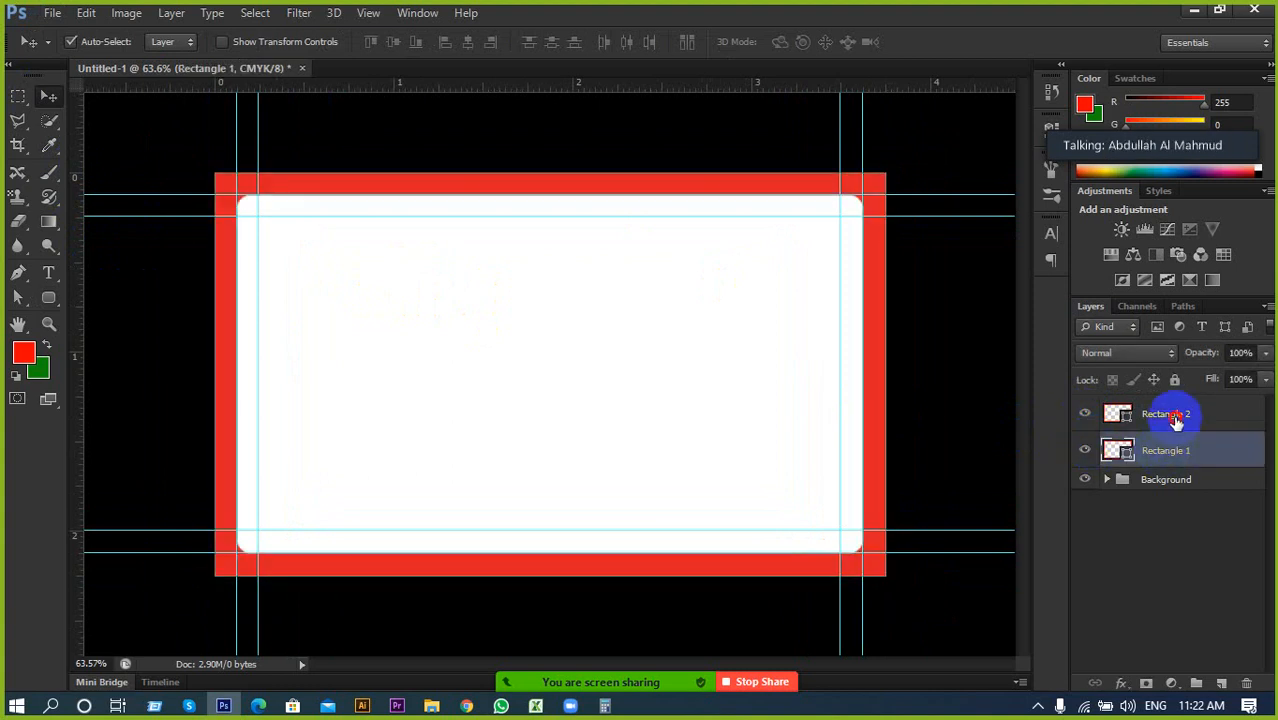
shift+click(1176, 421)
key(ctrl+g)
click(1152, 410)
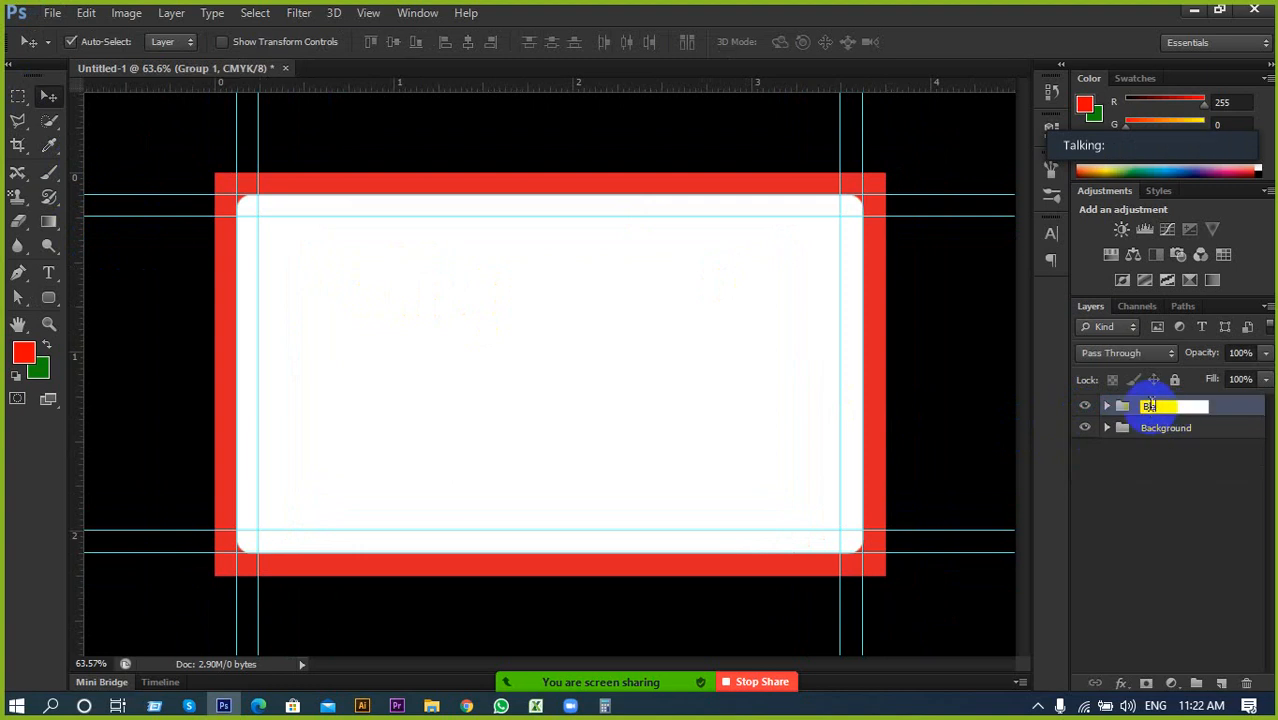
text(Bleed)
click(1153, 440)
Check the contents of the Bleed group, collapse it and hide the group
click(1106, 406)
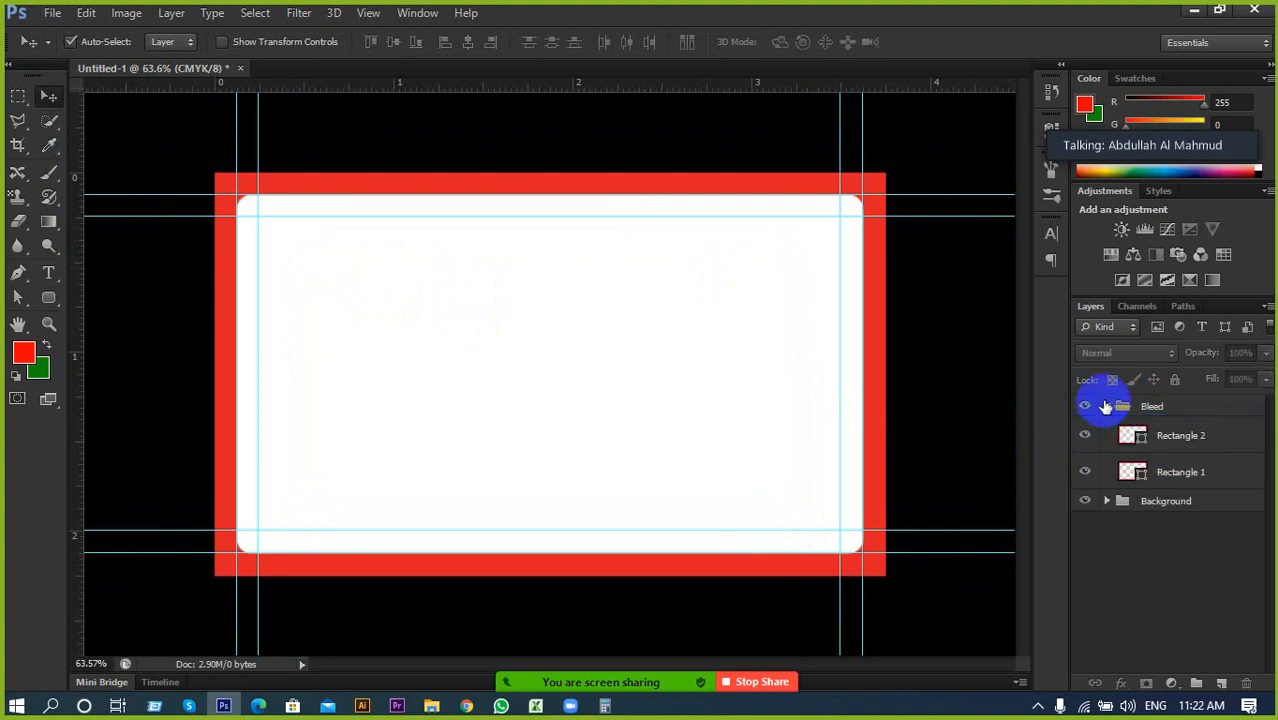
click(1110, 408)
click(1138, 408)
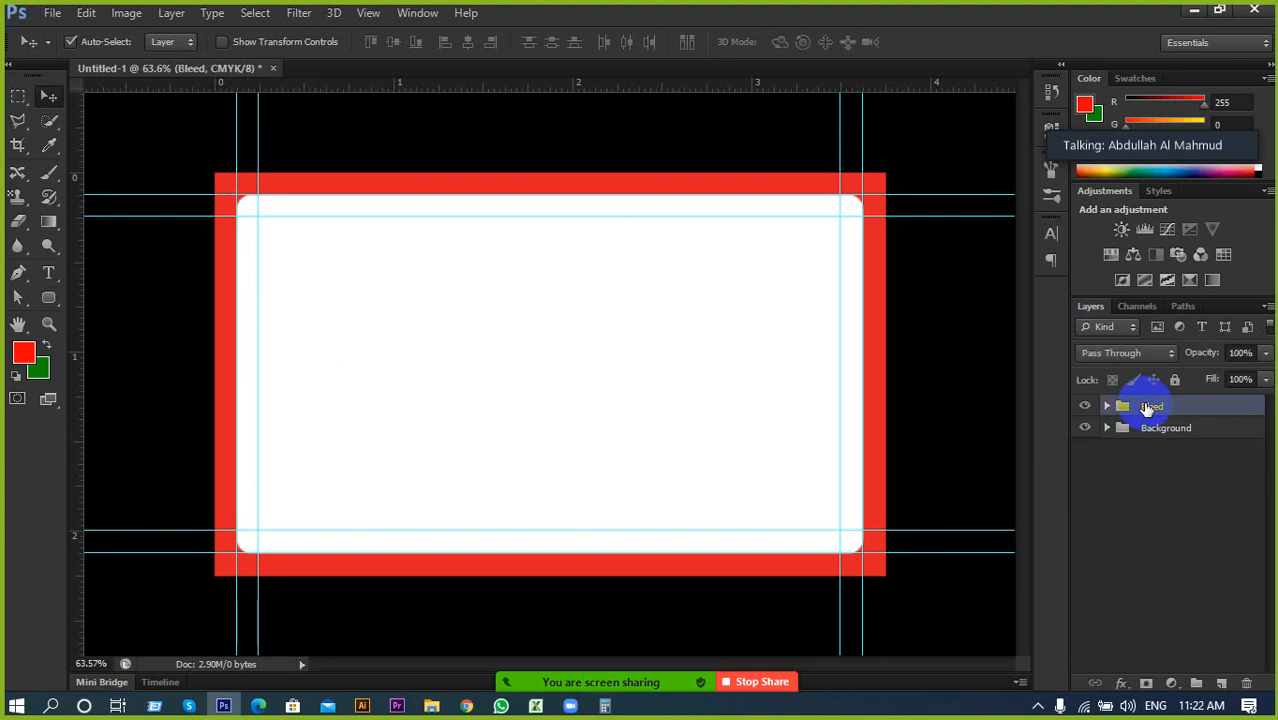
click(1087, 407)
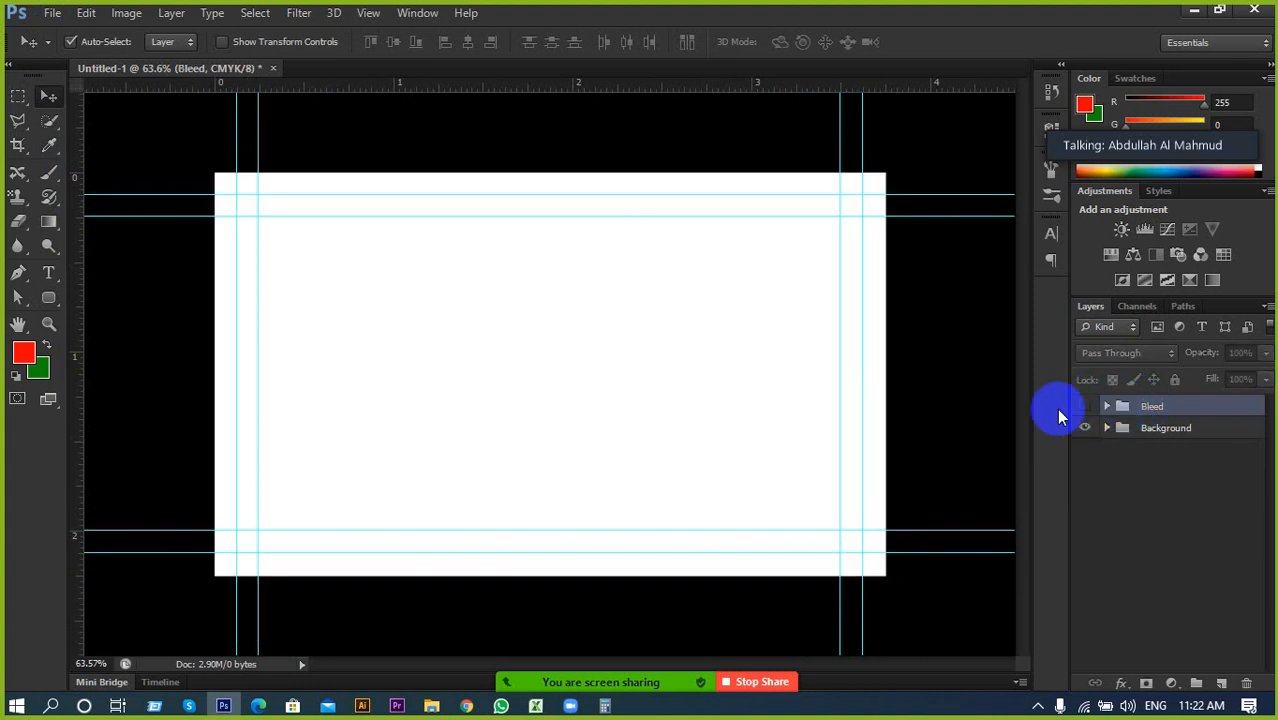
Draw a rounded rectangle of about 1050 by 600 px along the outer guides, with 25 px radius, no fill and a dark 1 pt stroke
click(50, 296)
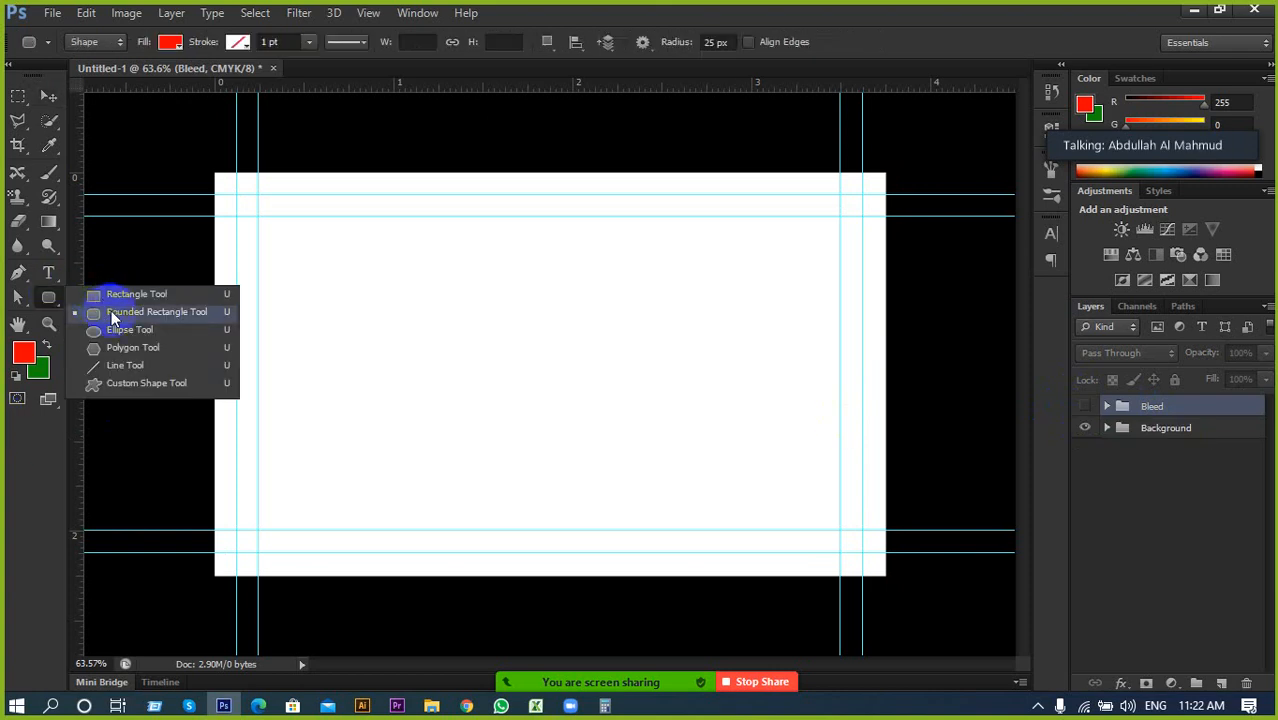
click(111, 311)
click(170, 42)
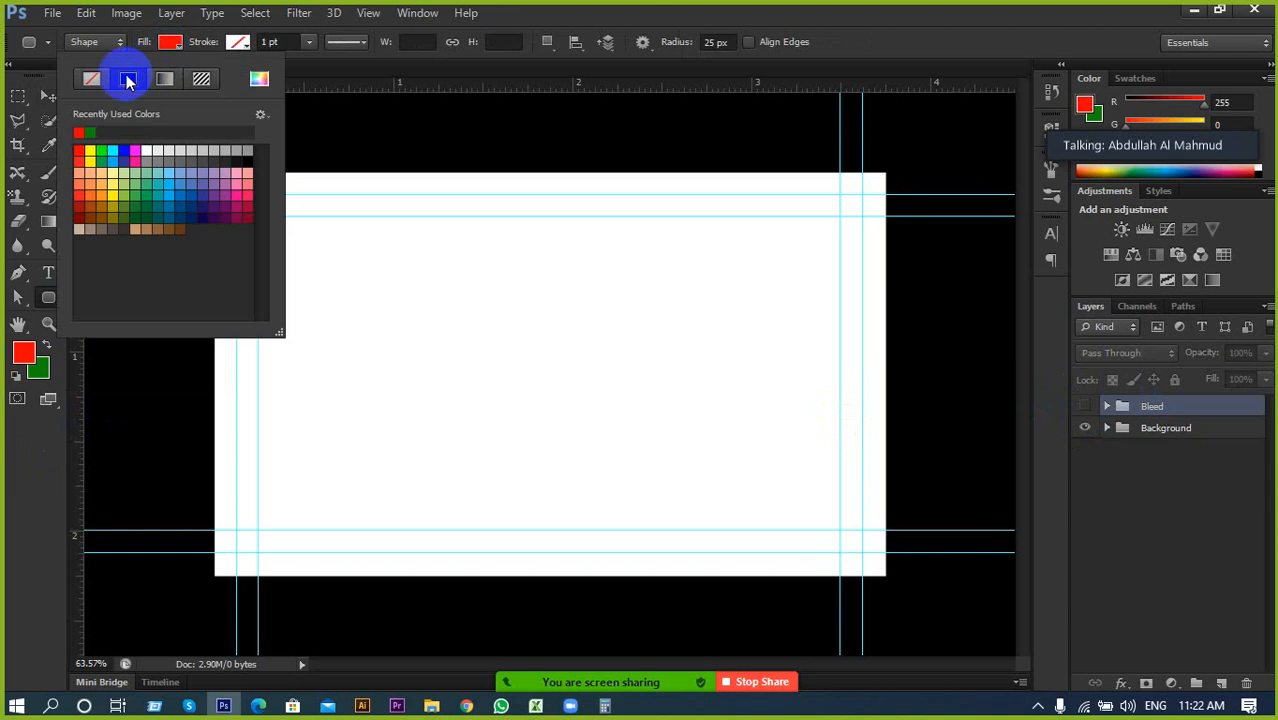
click(91, 78)
click(222, 42)
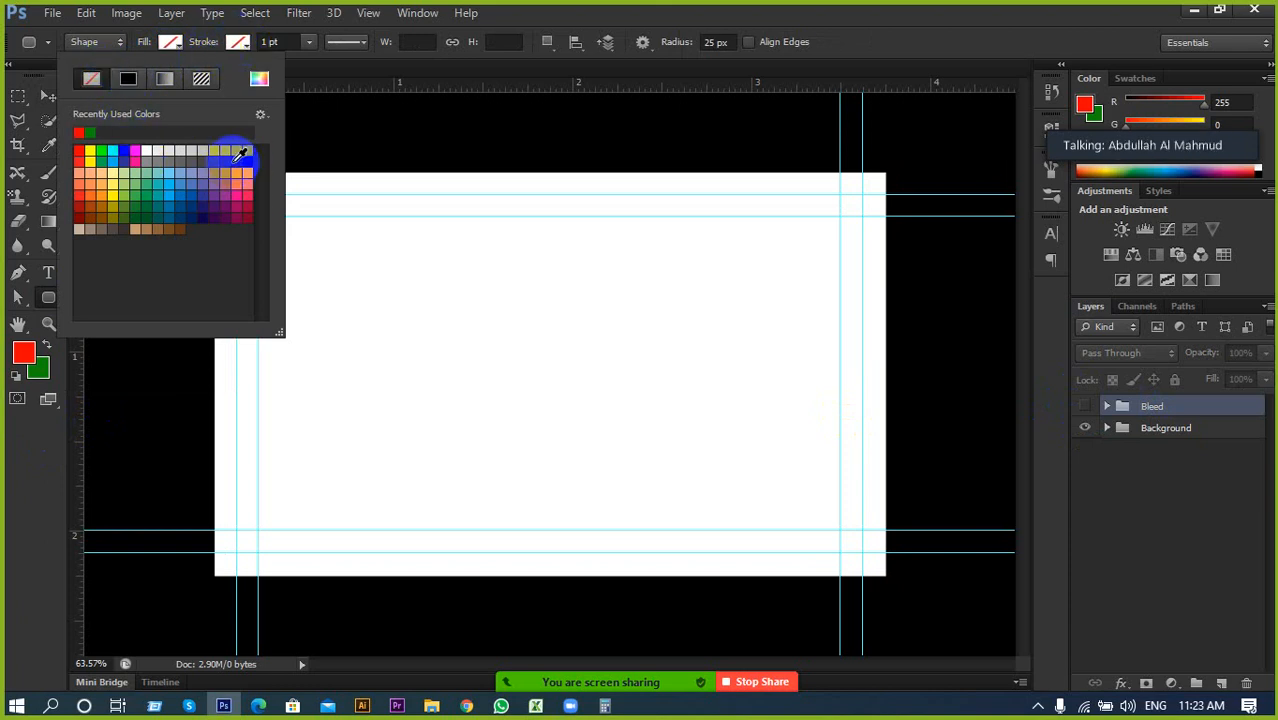
click(240, 152)
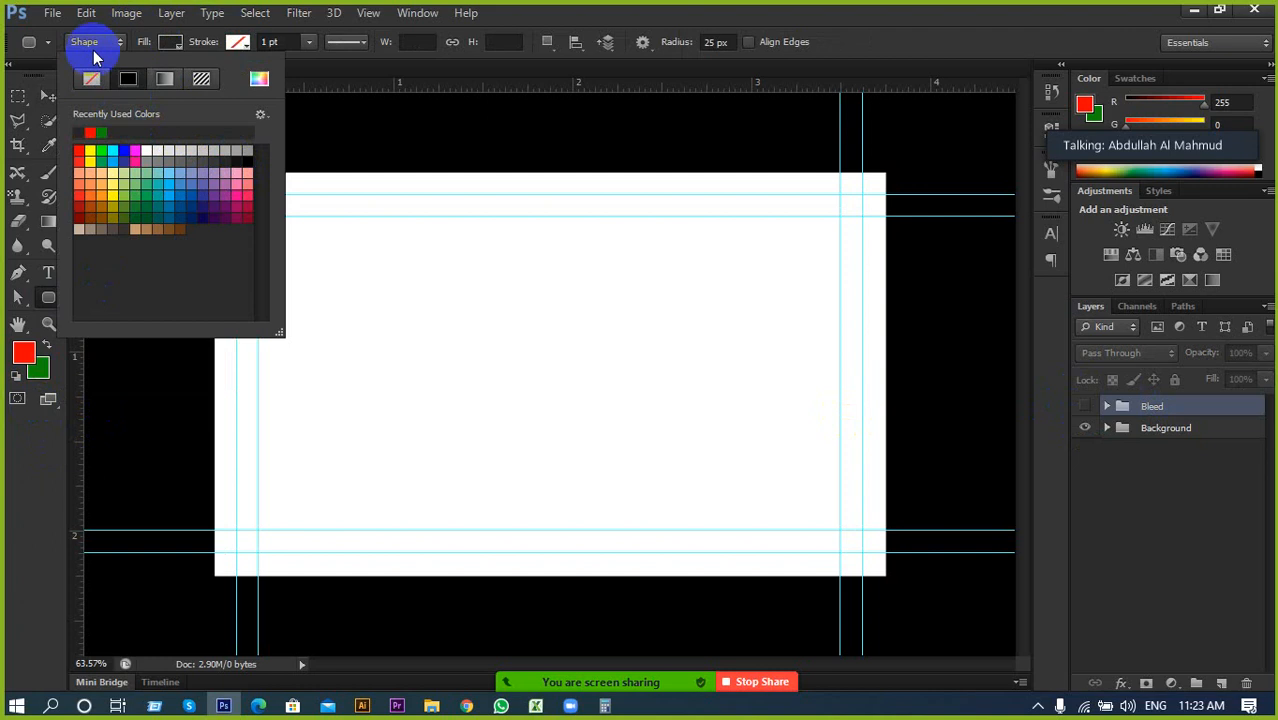
click(91, 78)
click(242, 43)
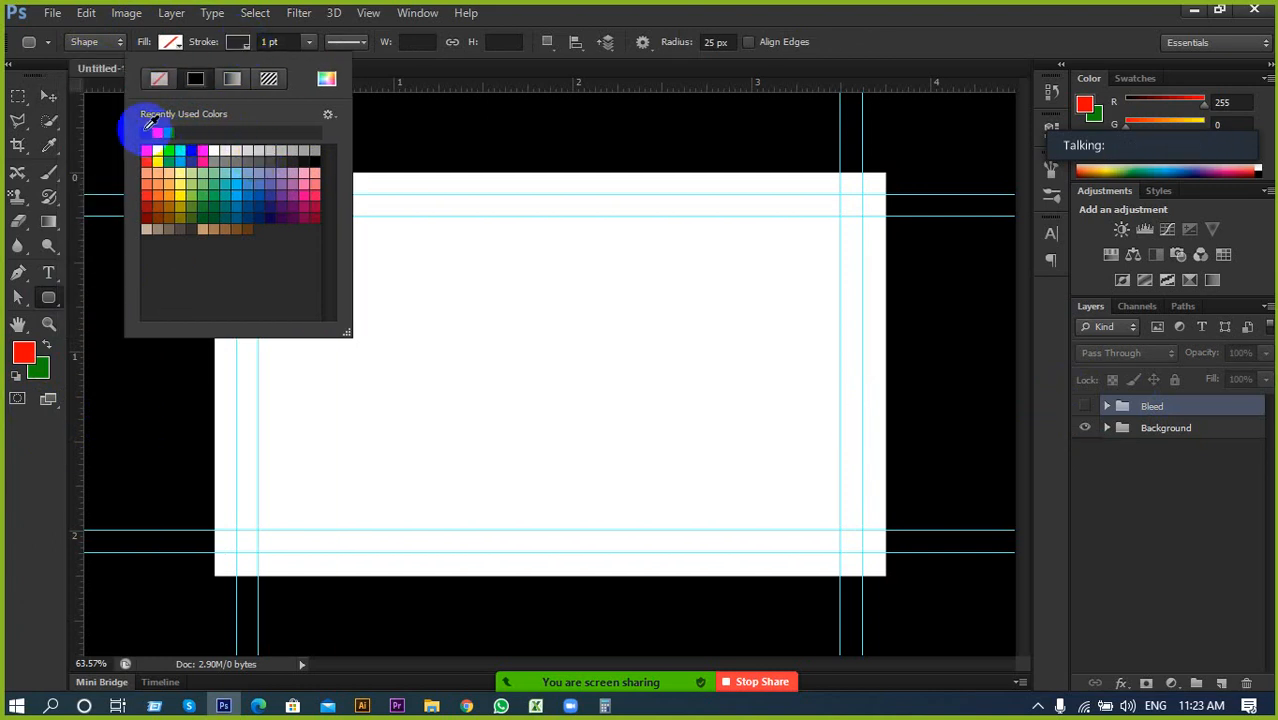
click(711, 21)
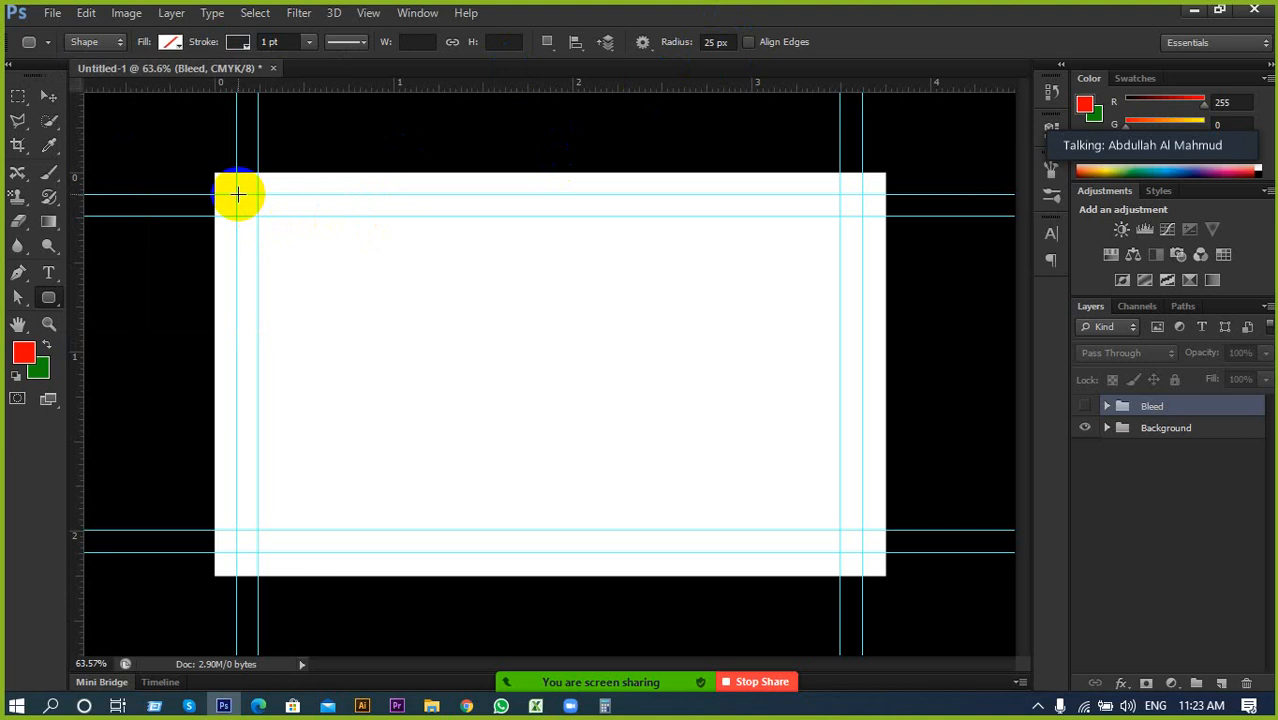
mouse_move(237, 194)
mouse_down()
mouse_move(496, 394)
mouse_move(860, 548)
mouse_up()
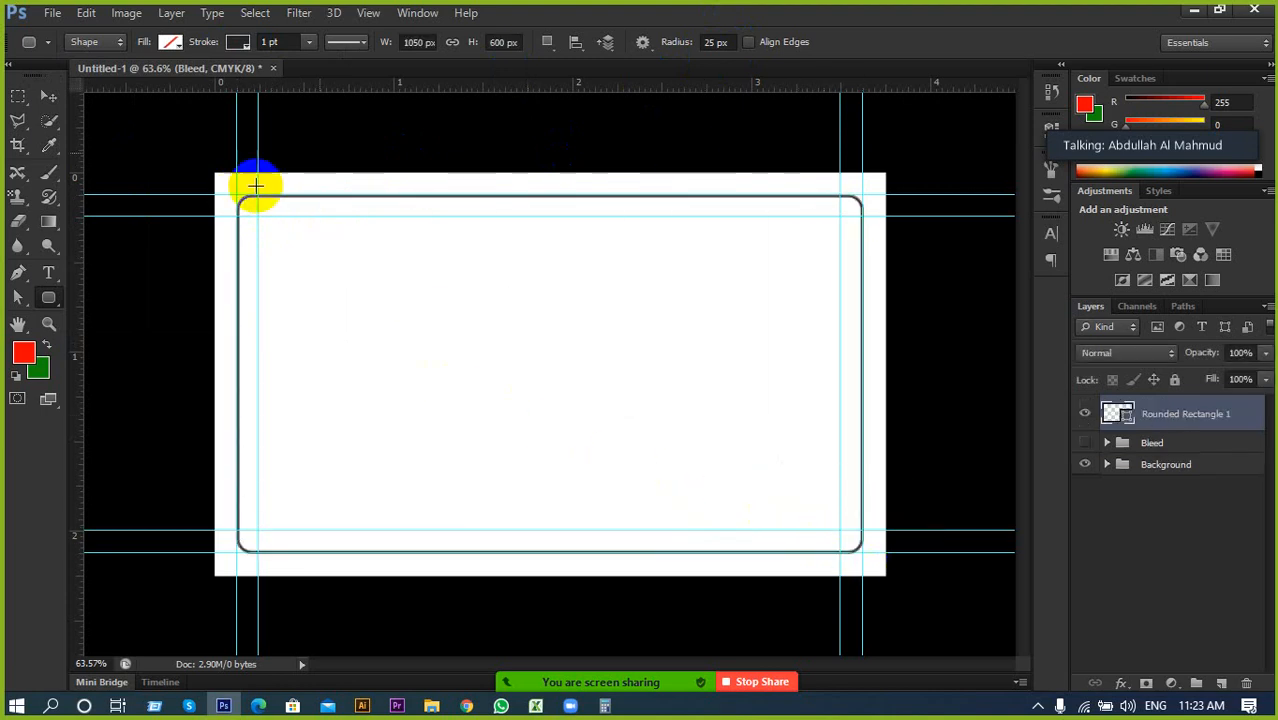
Put the rounded outline in its own group named Die Cut, collapse the group and hide it
click(48, 95)
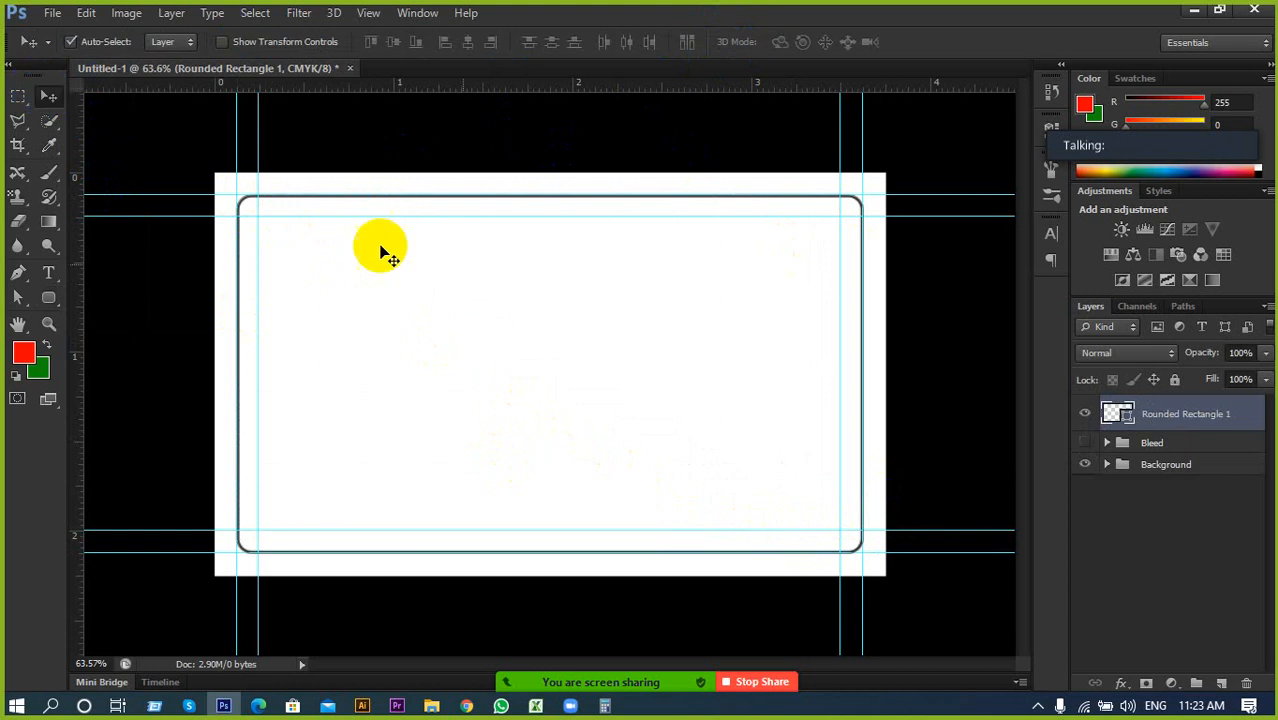
key(ctrl+g)
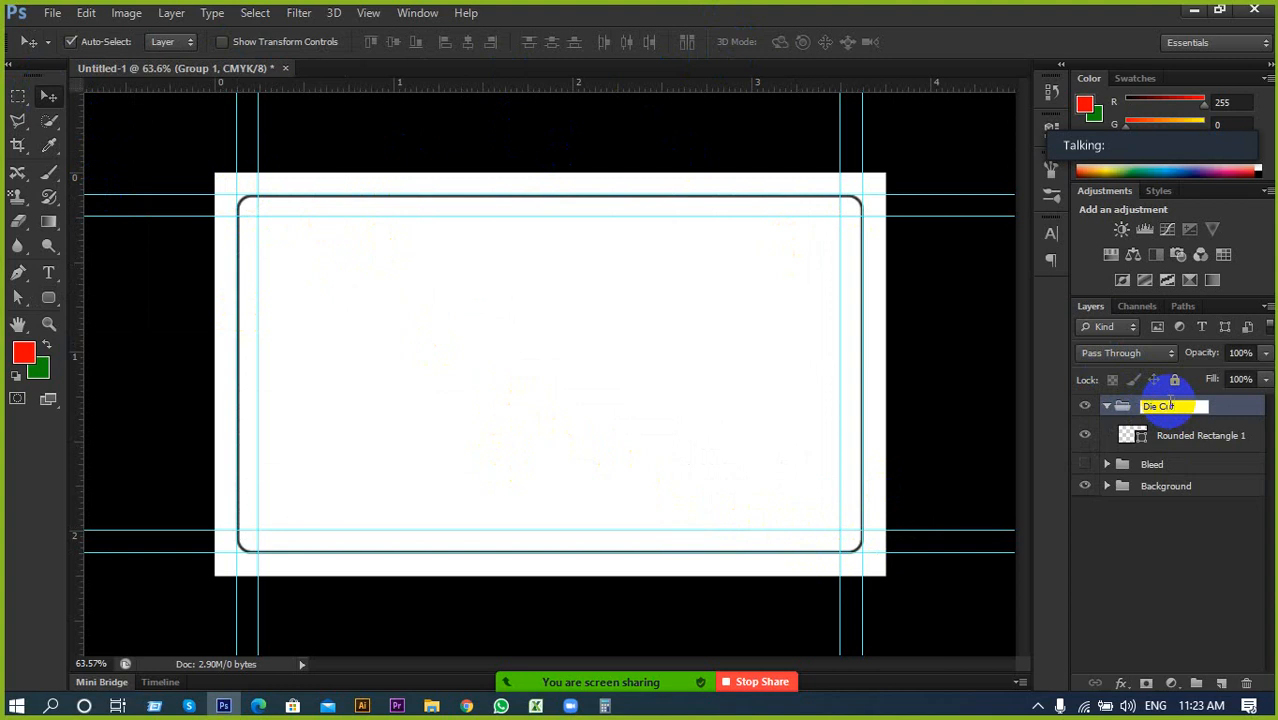
text(t)
key(Return)
click(1106, 406)
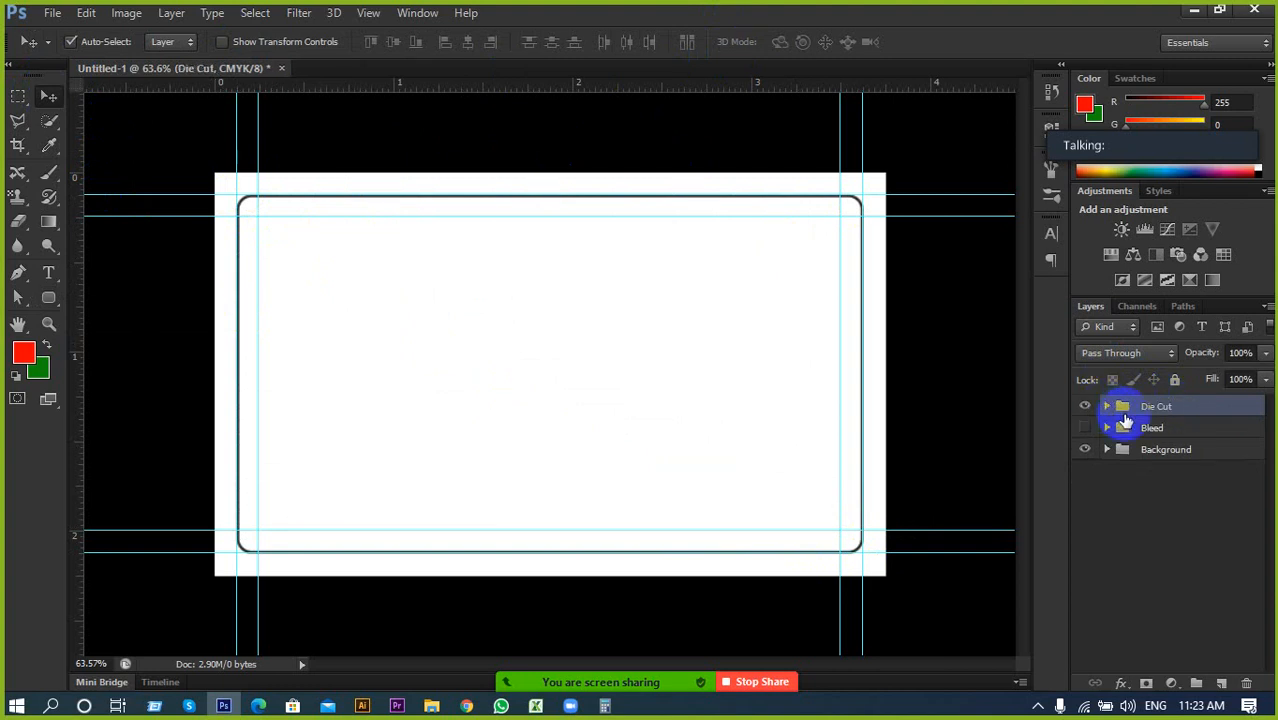
click(1084, 406)
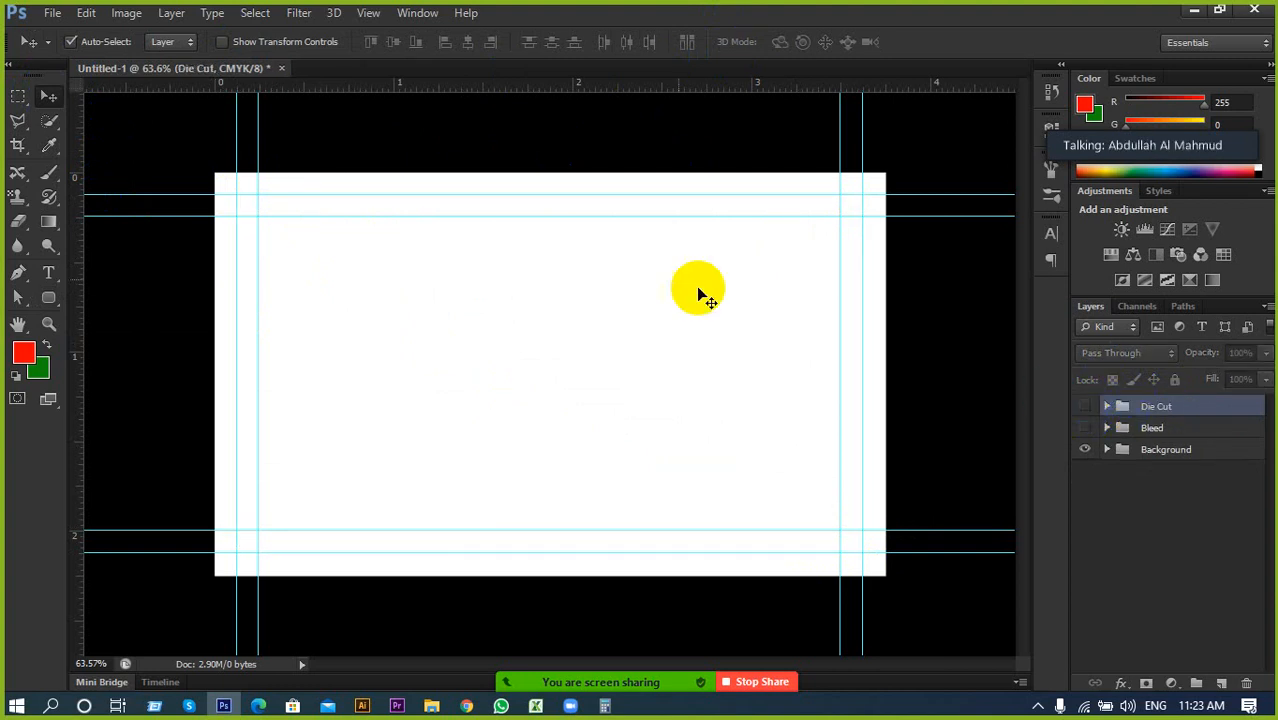
scroll(630, 237, down, 3)
scroll(634, 341, up, 4)
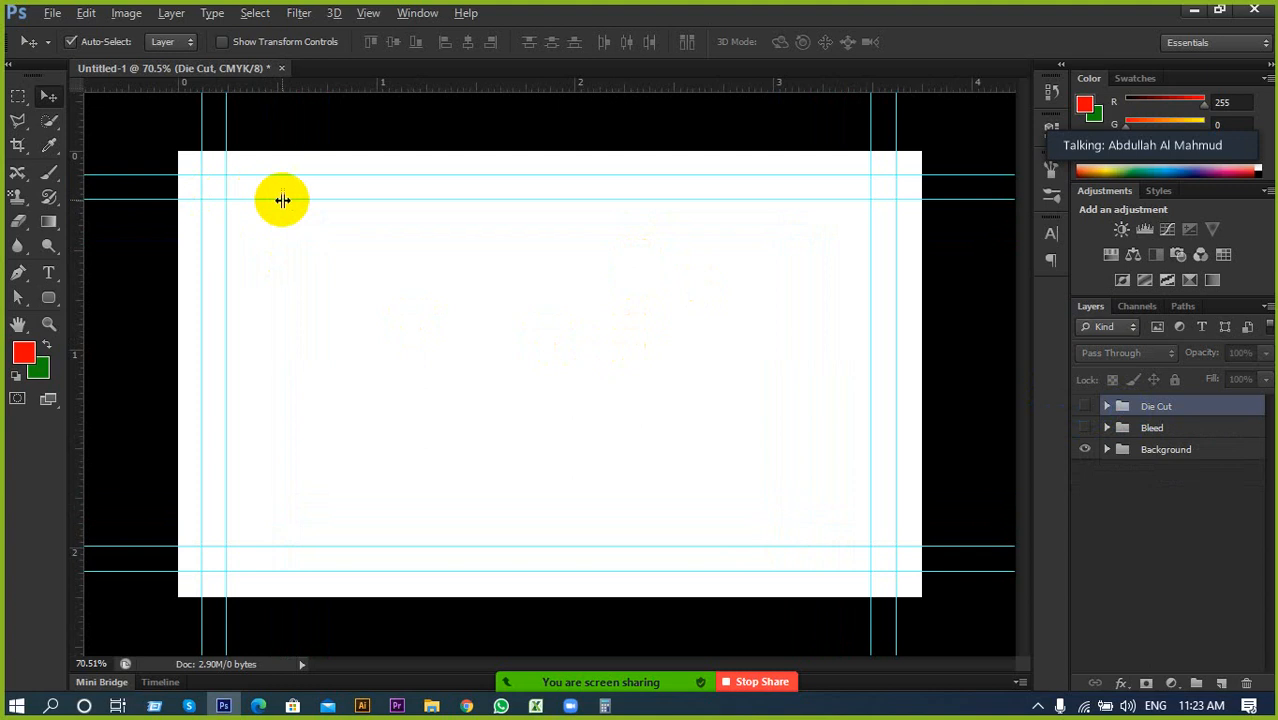
scroll(385, 265, down, 1)
scroll(388, 268, up, 1)
scroll(383, 268, down, 1)
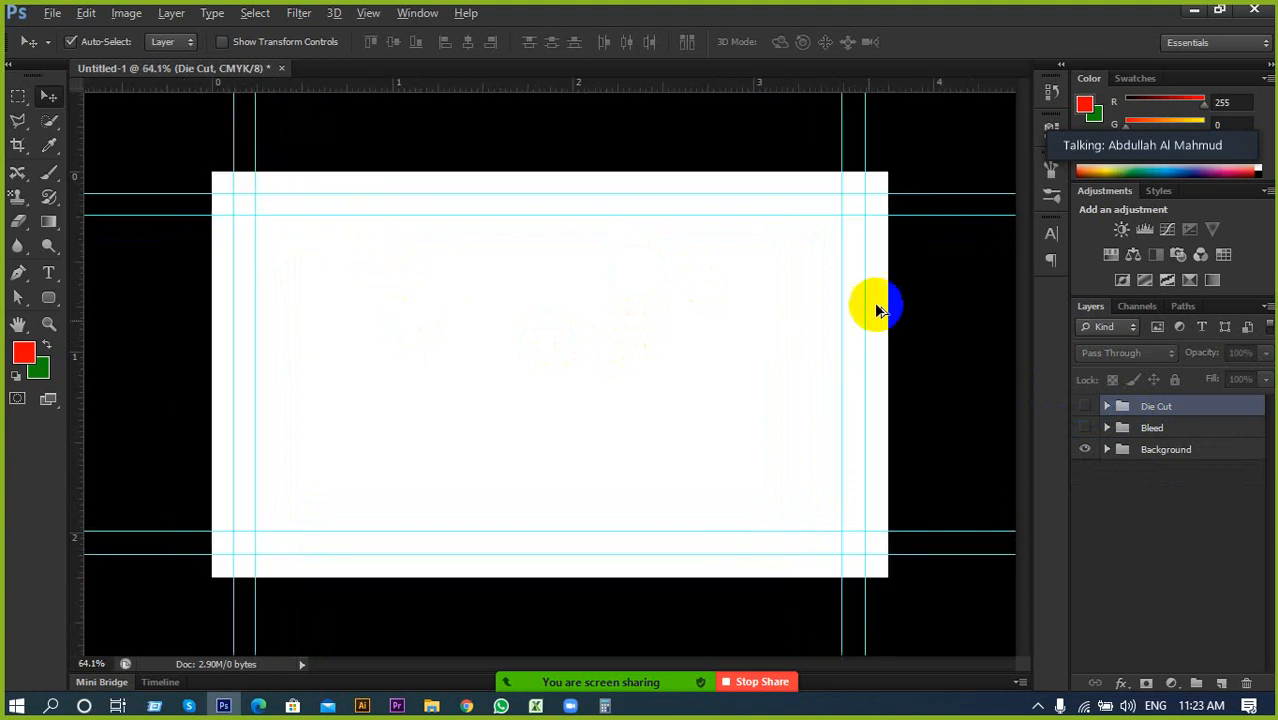
Draw a trial rounded rectangle of about 1050 by 600 px with 25 px radius along the outer guides and delete it
click(44, 297)
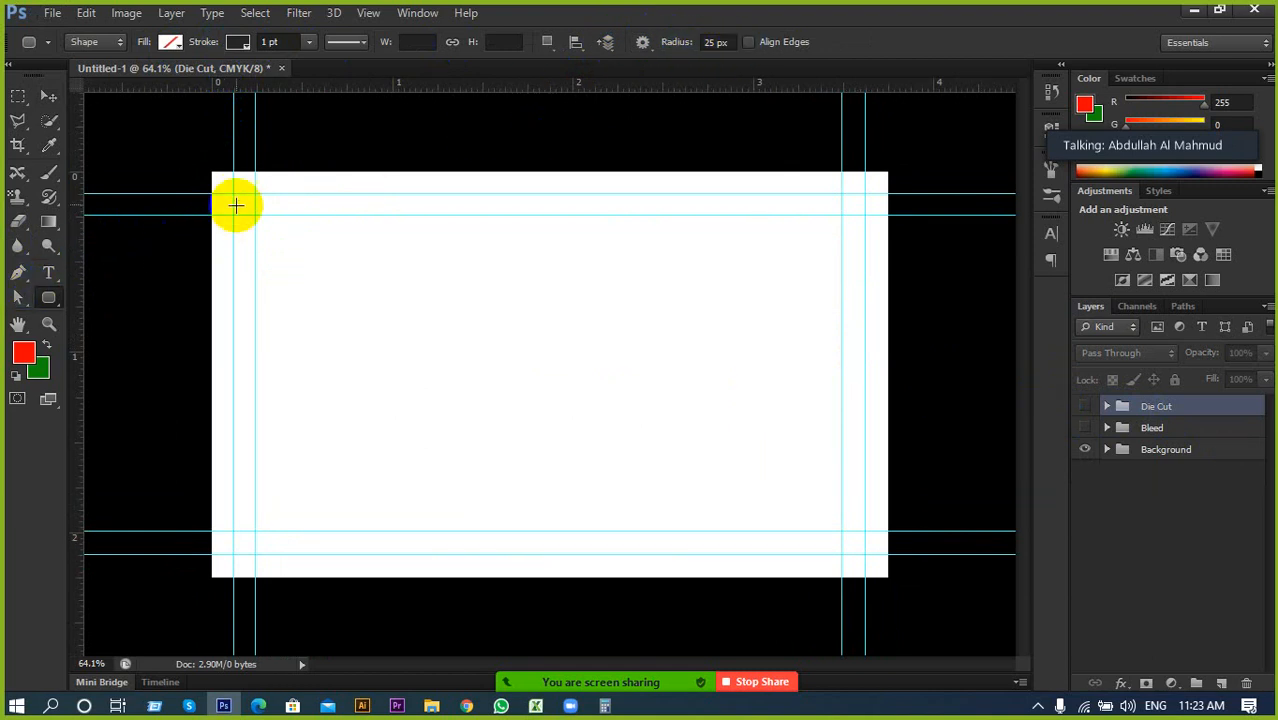
drag(234, 194, 860, 547)
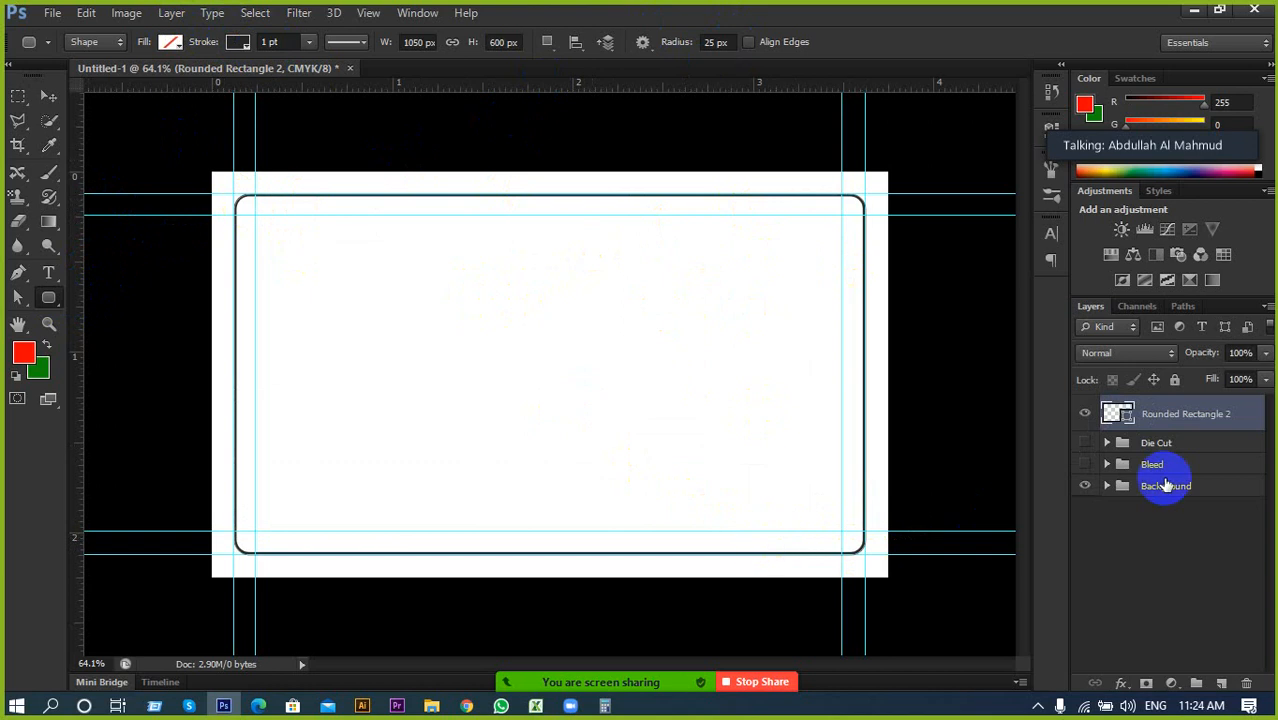
key(Delete)
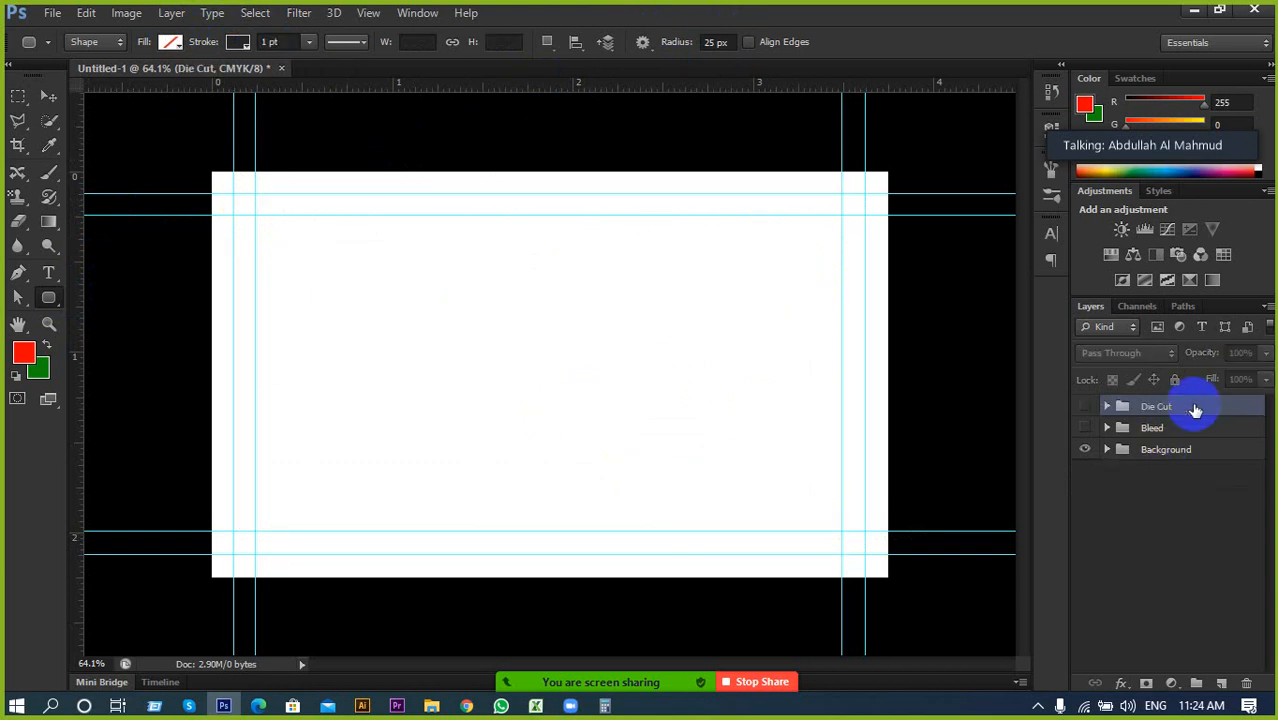
Check the Die Cut, Bleed and Background groups one by one by switching each group's visibility and restoring it
click(1084, 403)
click(1084, 403)
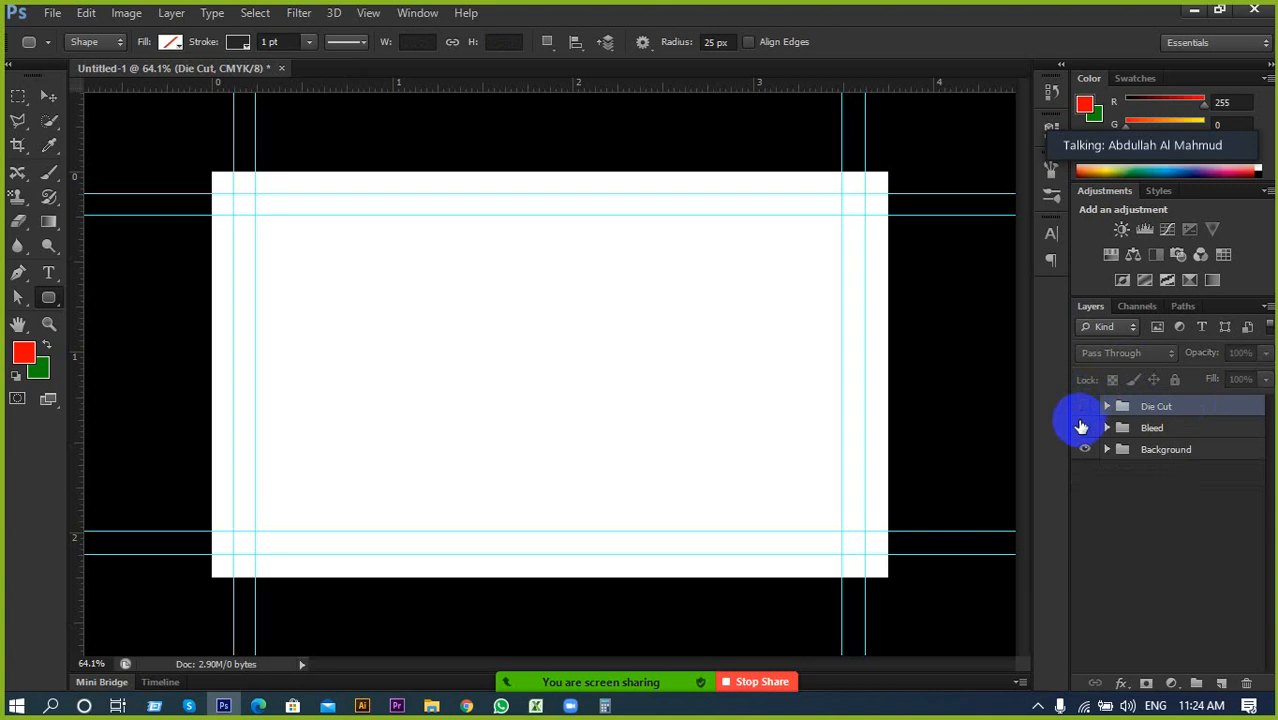
click(1085, 428)
click(1085, 429)
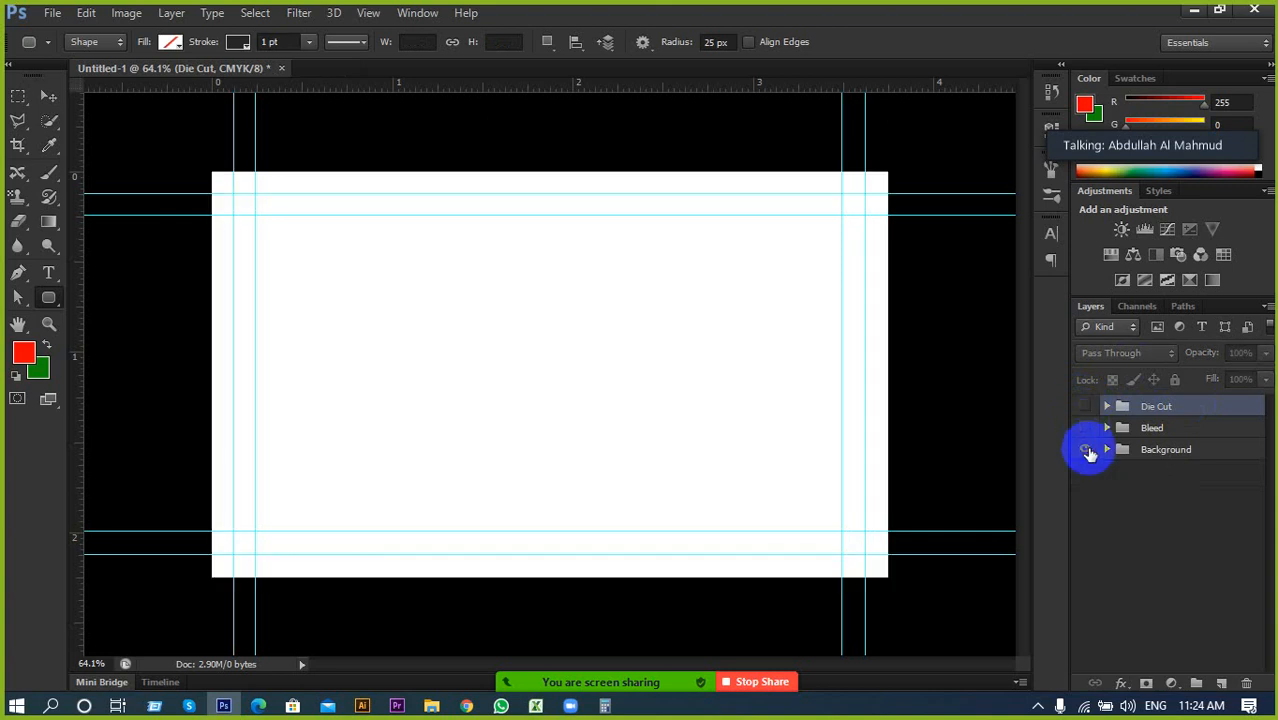
click(1087, 451)
click(1086, 450)
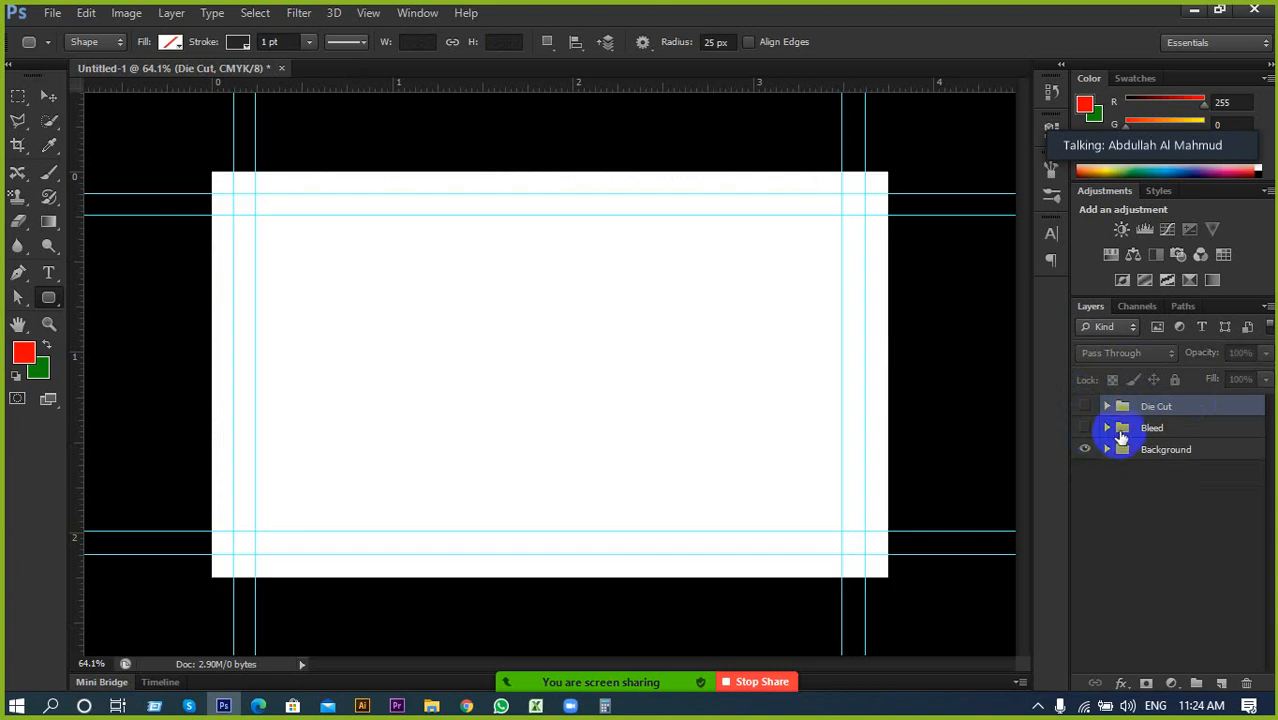
click(1126, 429)
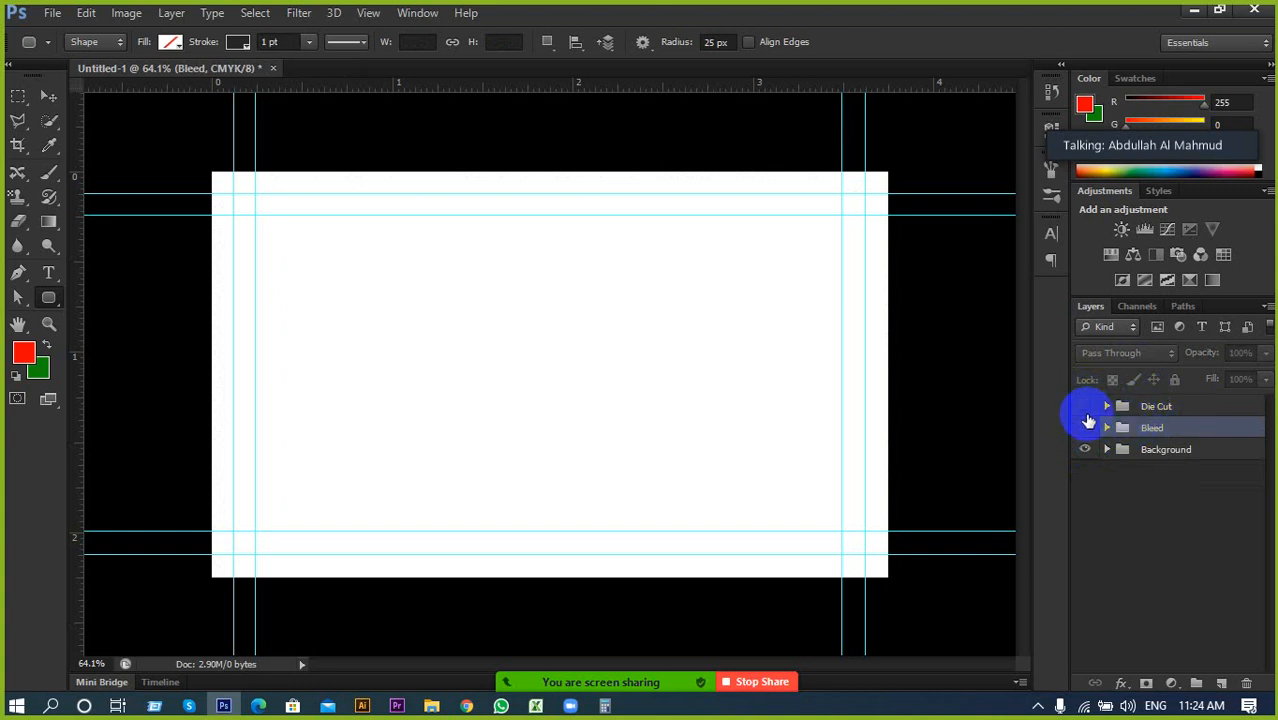
click(1170, 407)
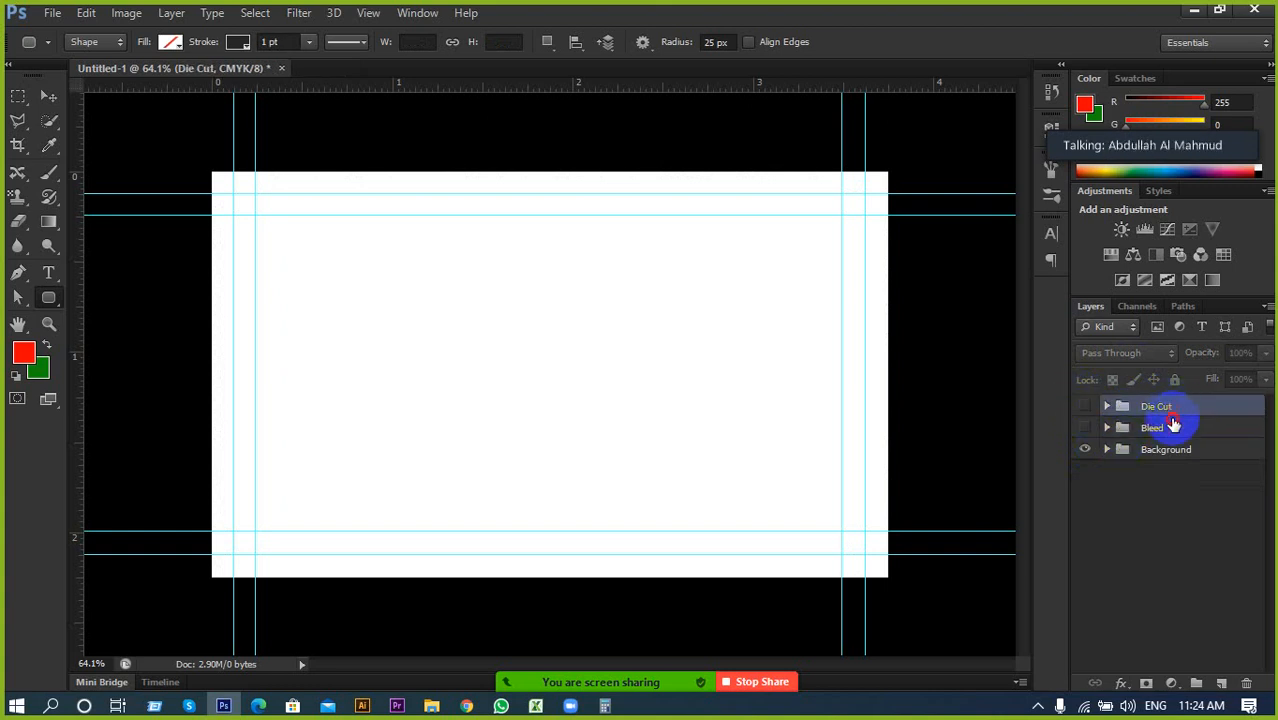
click(1173, 426)
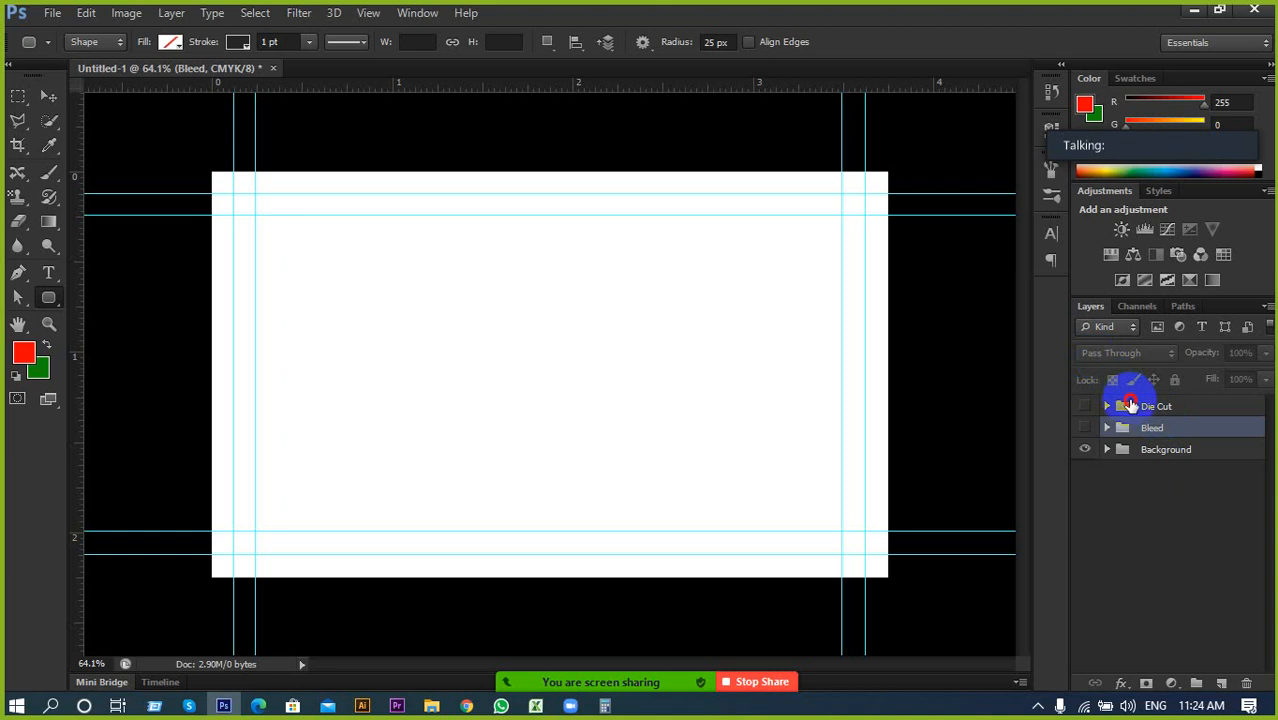
click(1130, 406)
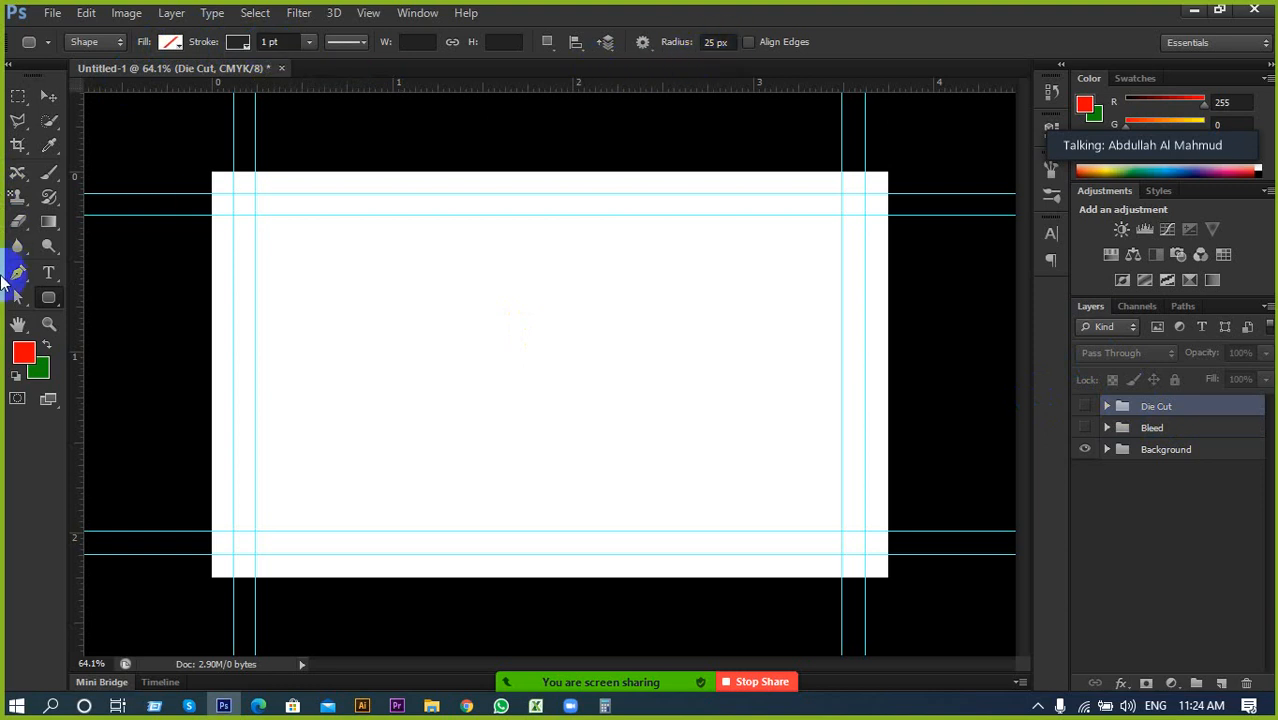
Demonstrate the Rounded Rectangle Tool twice with an outline of about 1050 by 600 px along the outer guides, deleting each one
right_click(52, 299)
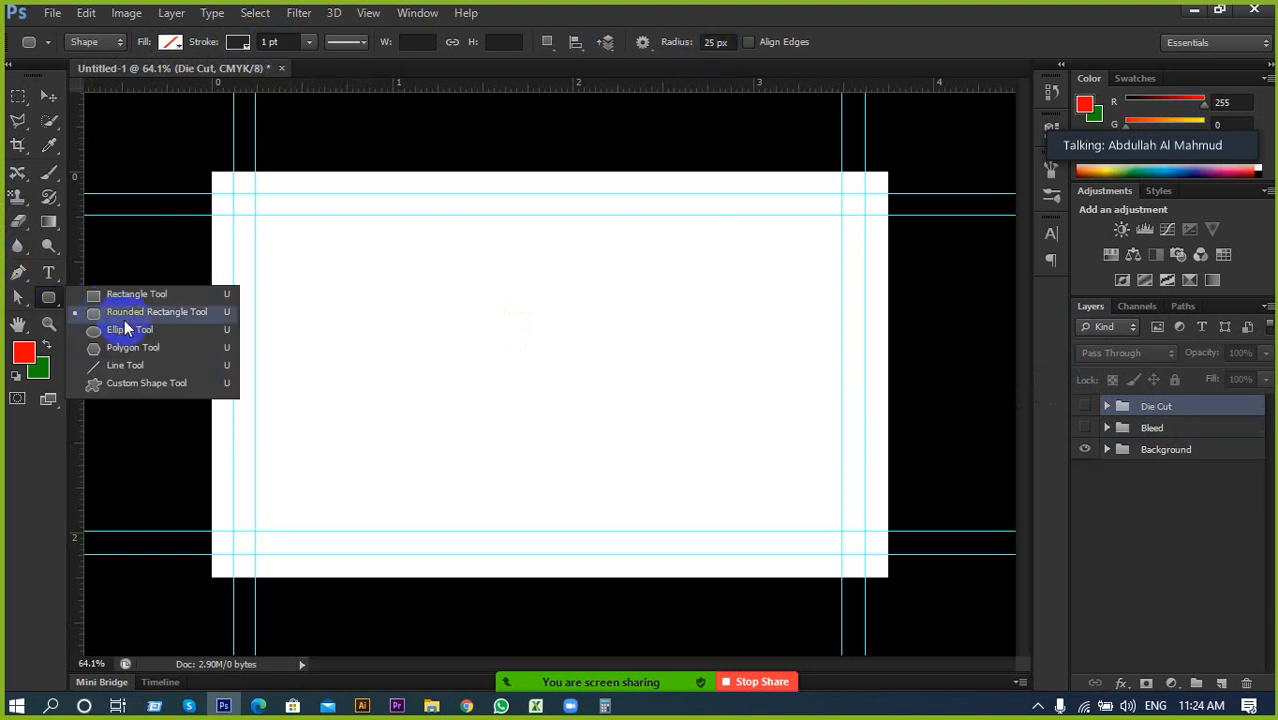
click(124, 318)
drag(235, 195, 862, 555)
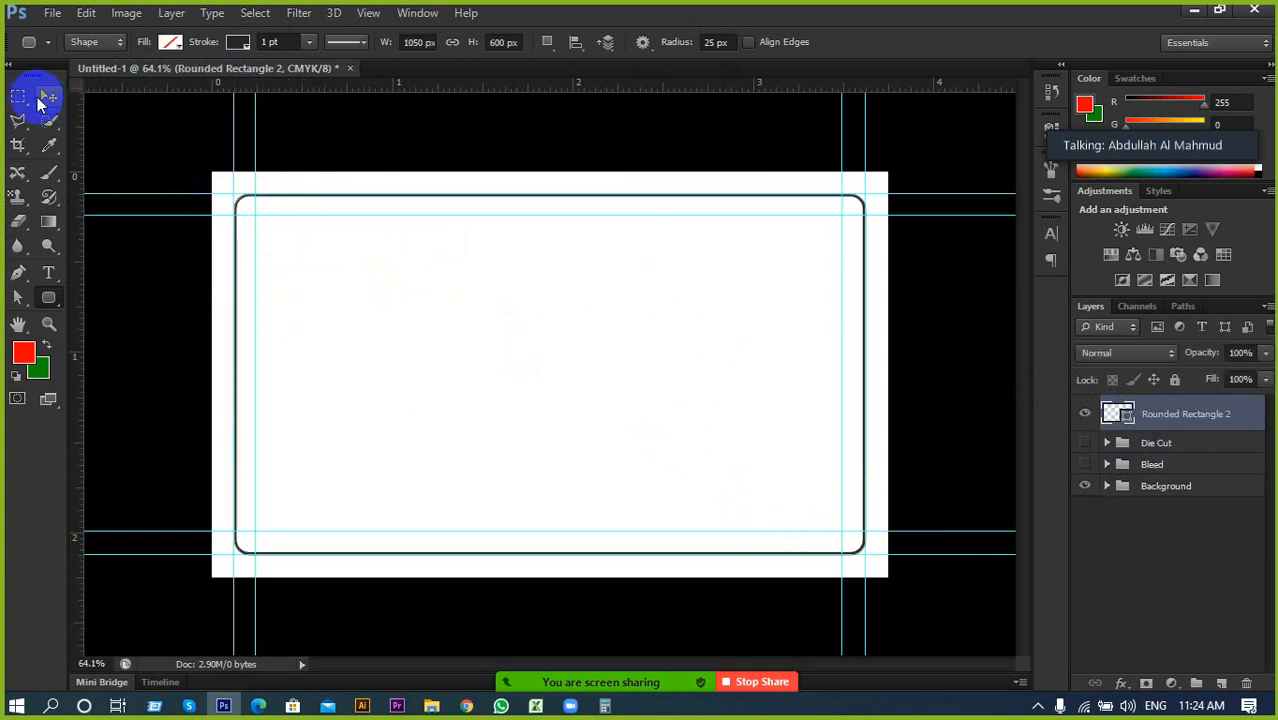
click(44, 97)
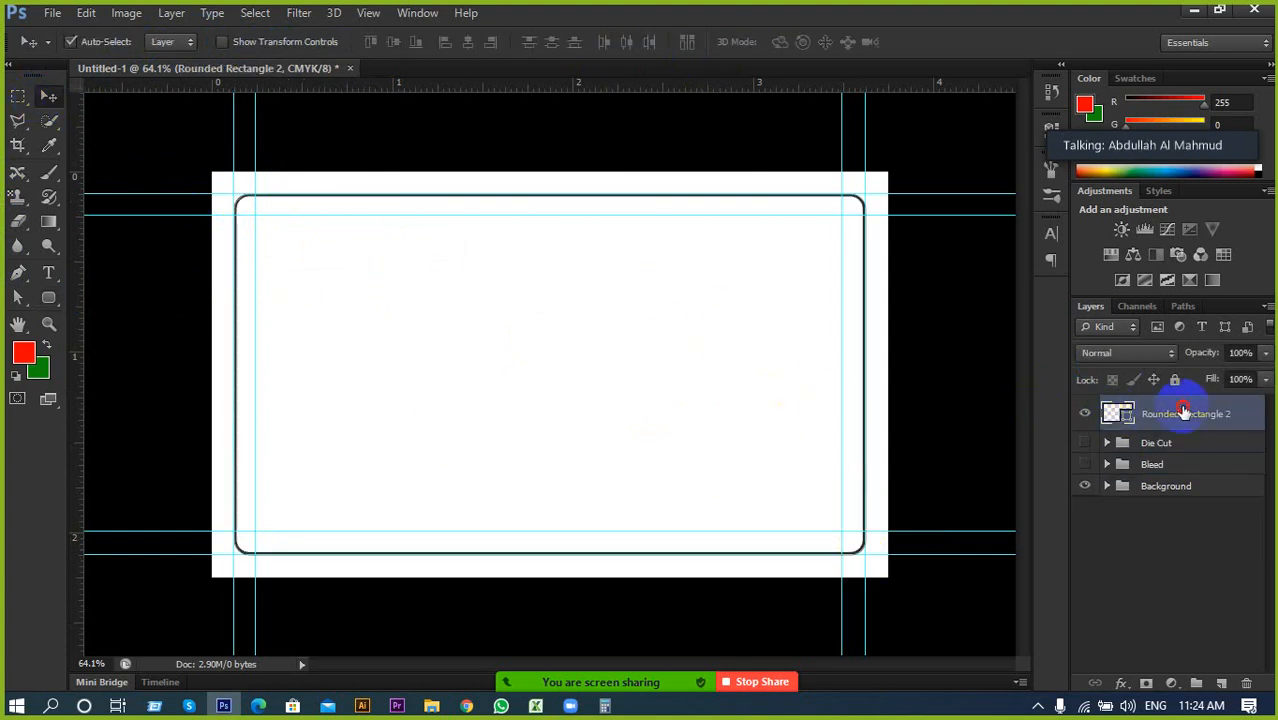
key(Delete)
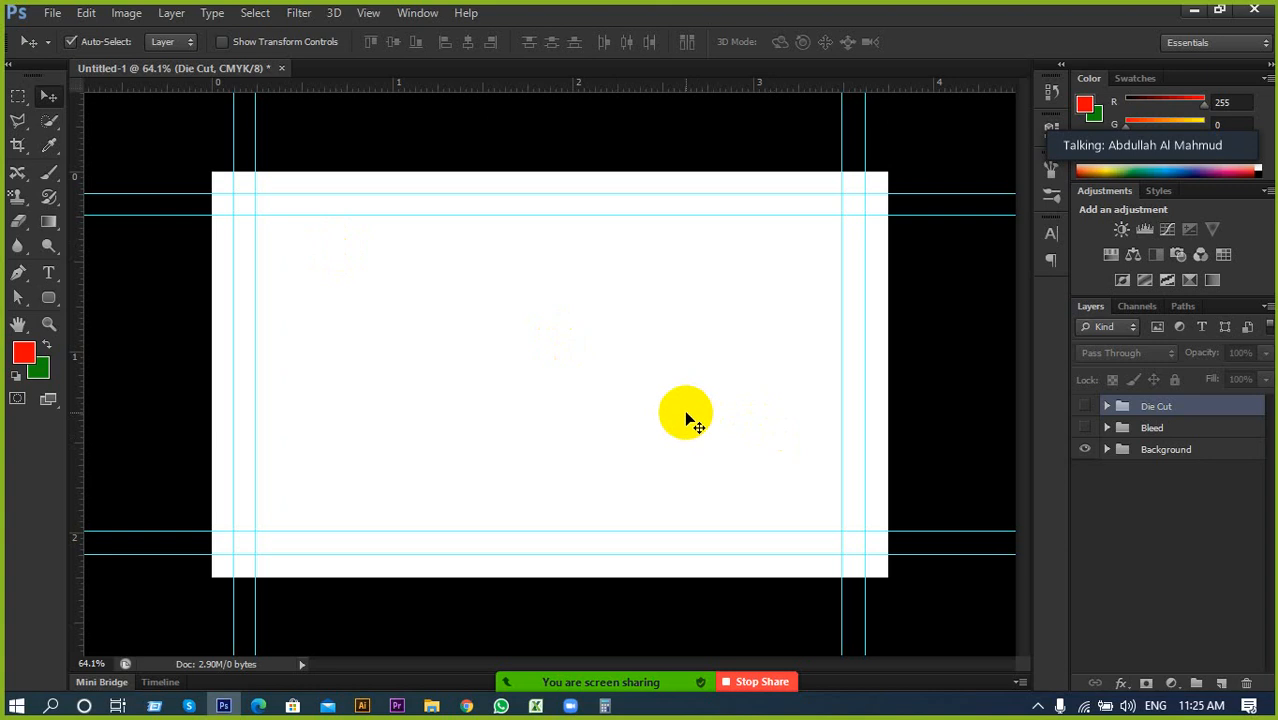
click(49, 300)
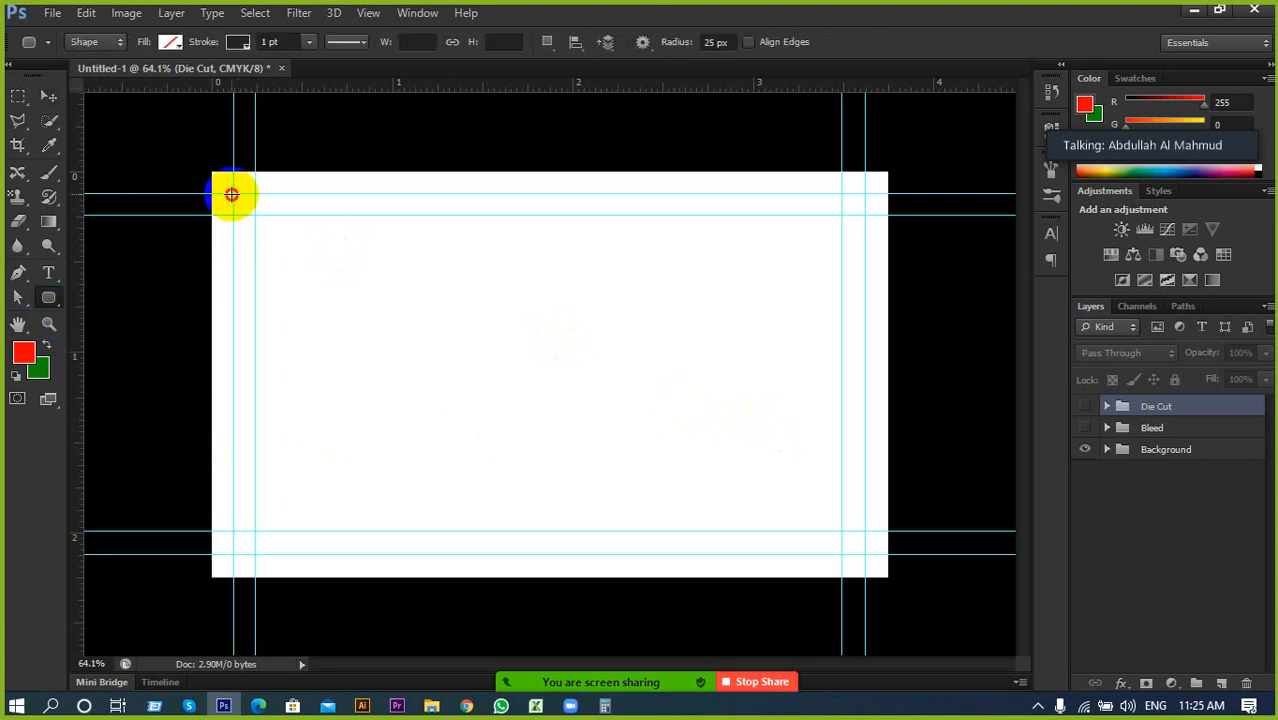
drag(232, 194, 863, 551)
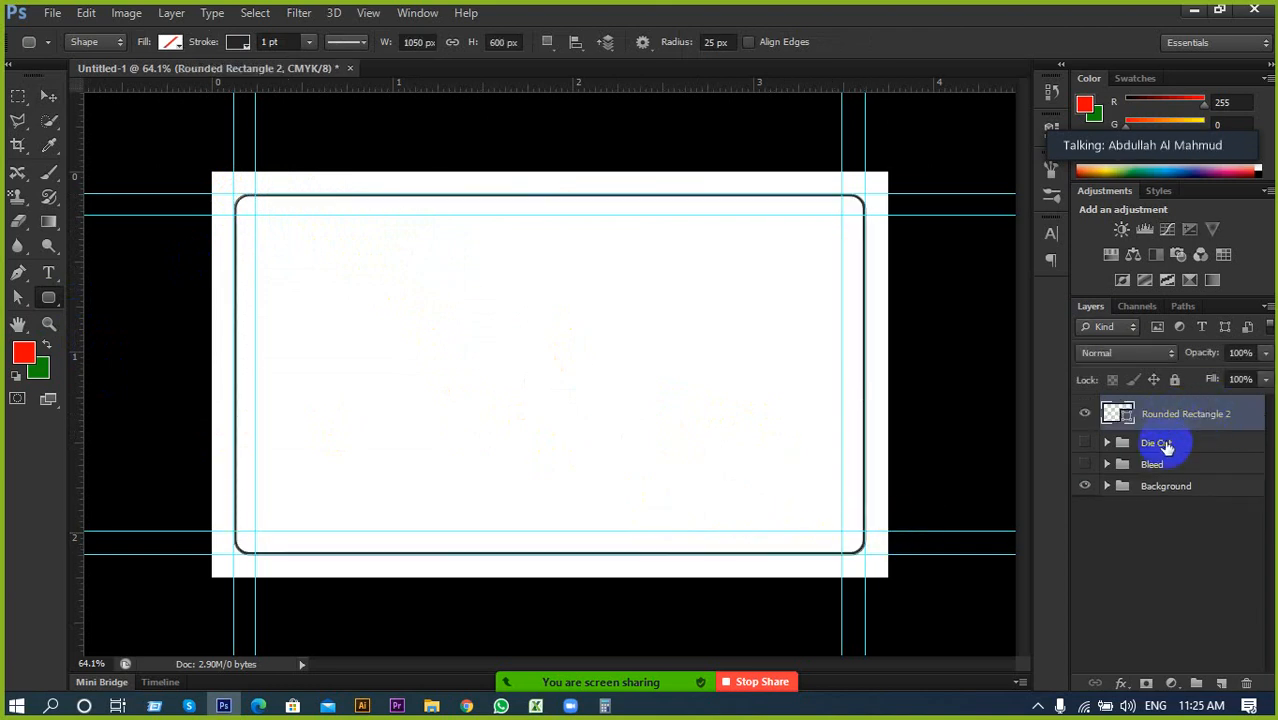
drag(1166, 447, 1160, 455)
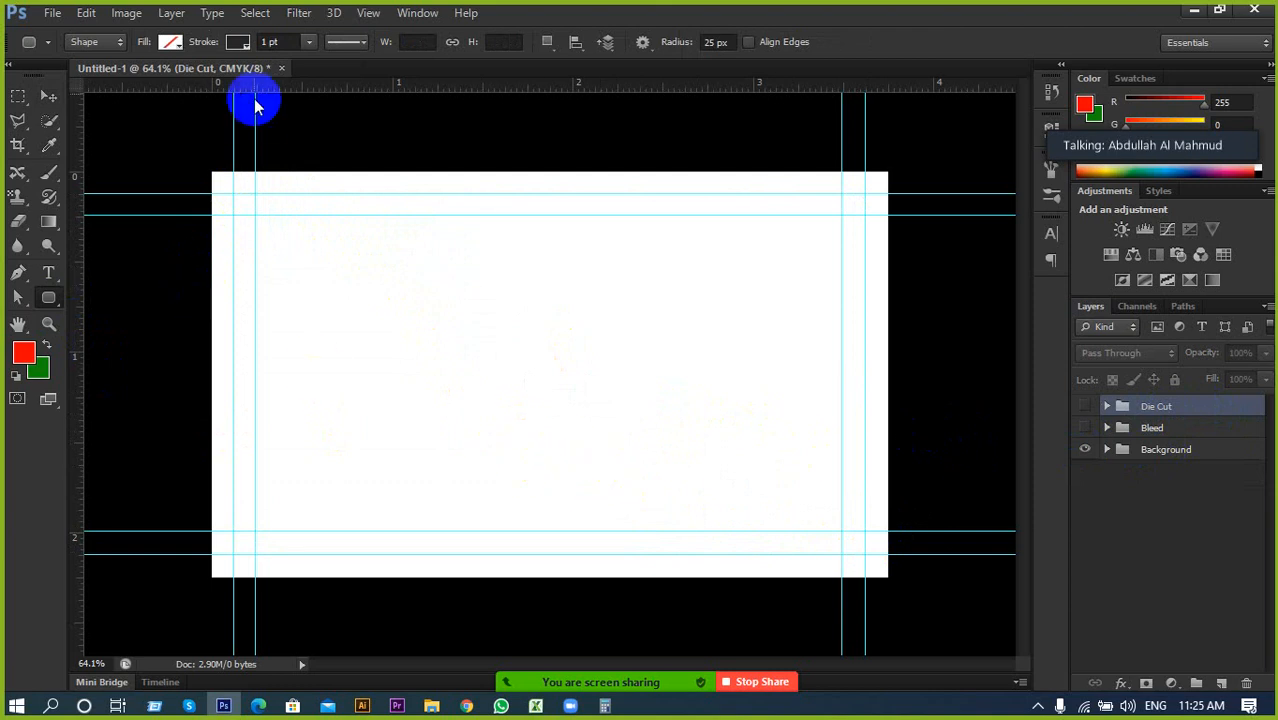
Set the Rounded Rectangle Tool's fill to a light blue swatch
click(170, 42)
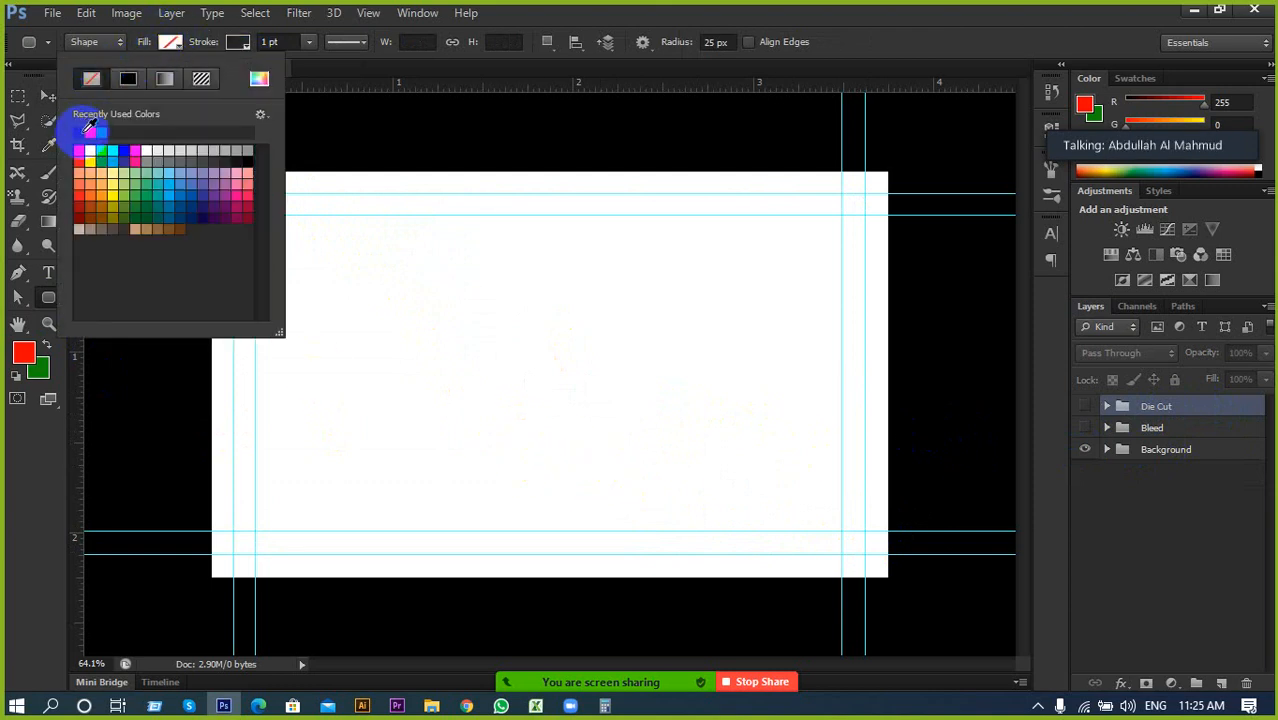
click(86, 130)
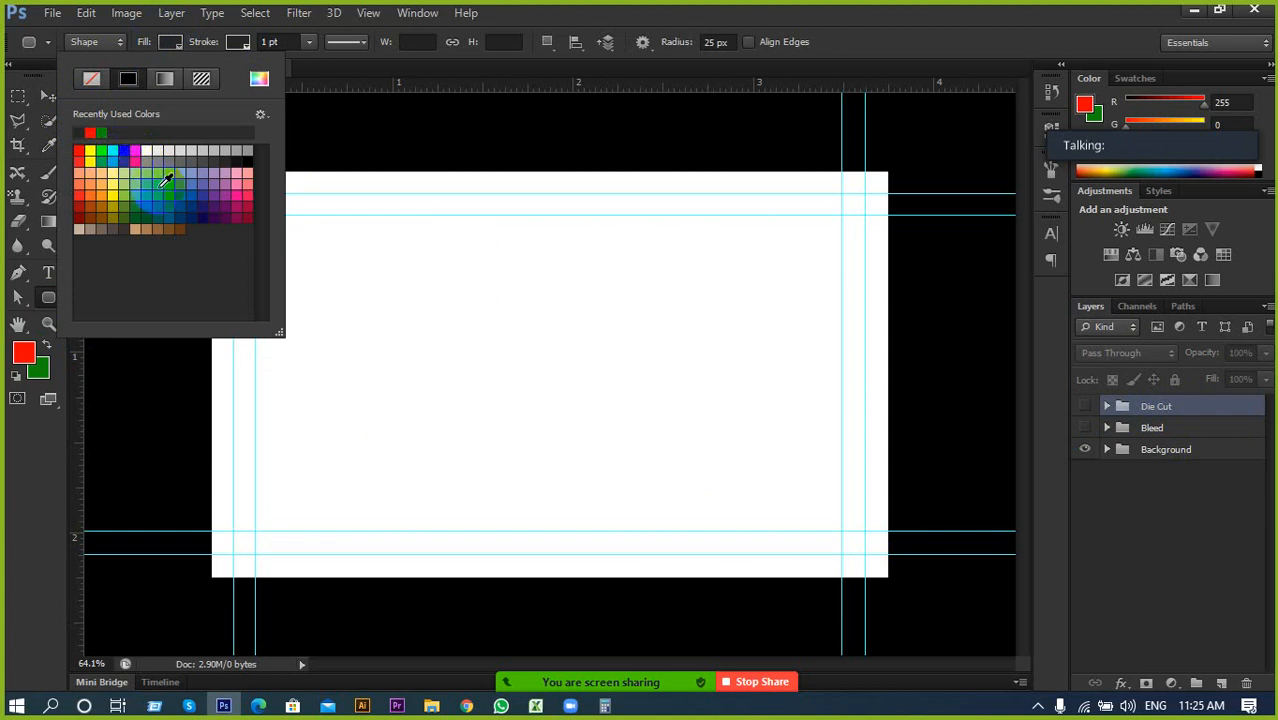
click(181, 192)
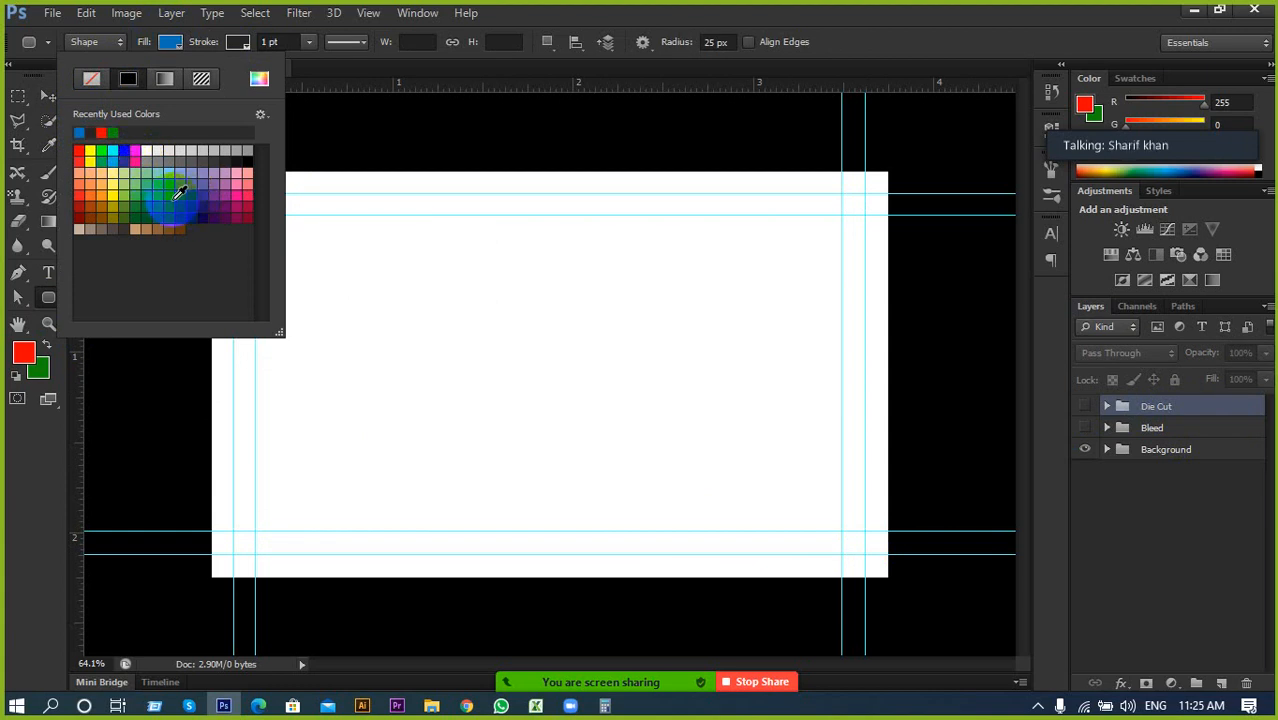
click(171, 198)
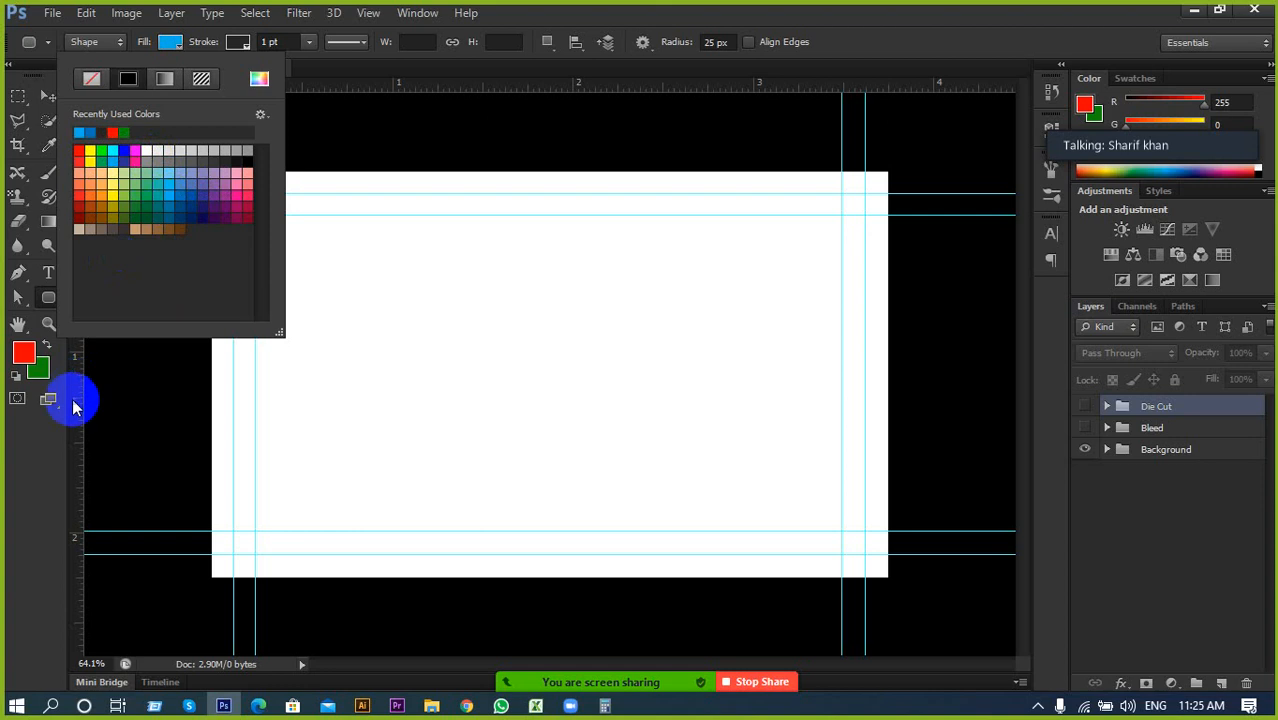
click(44, 446)
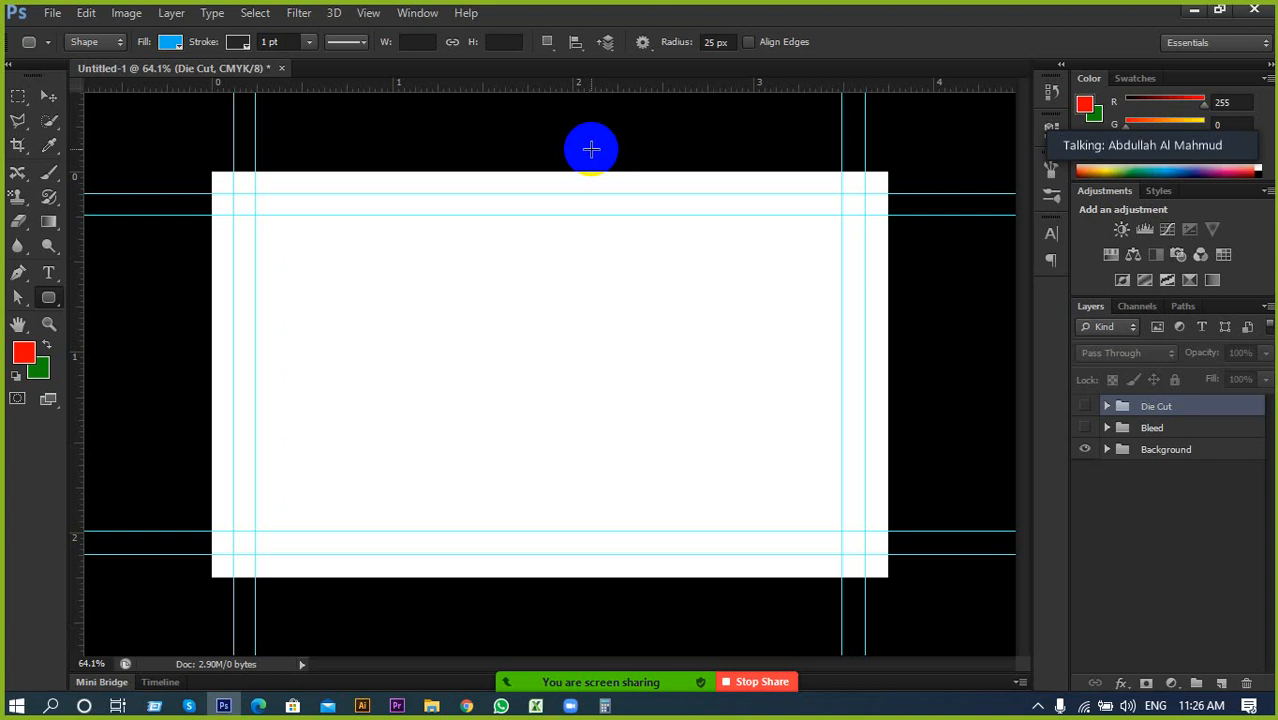
Switch to the Zoom meeting, open the participants list, make it taller, look through it and minimize it
mouse_move(680, 684)
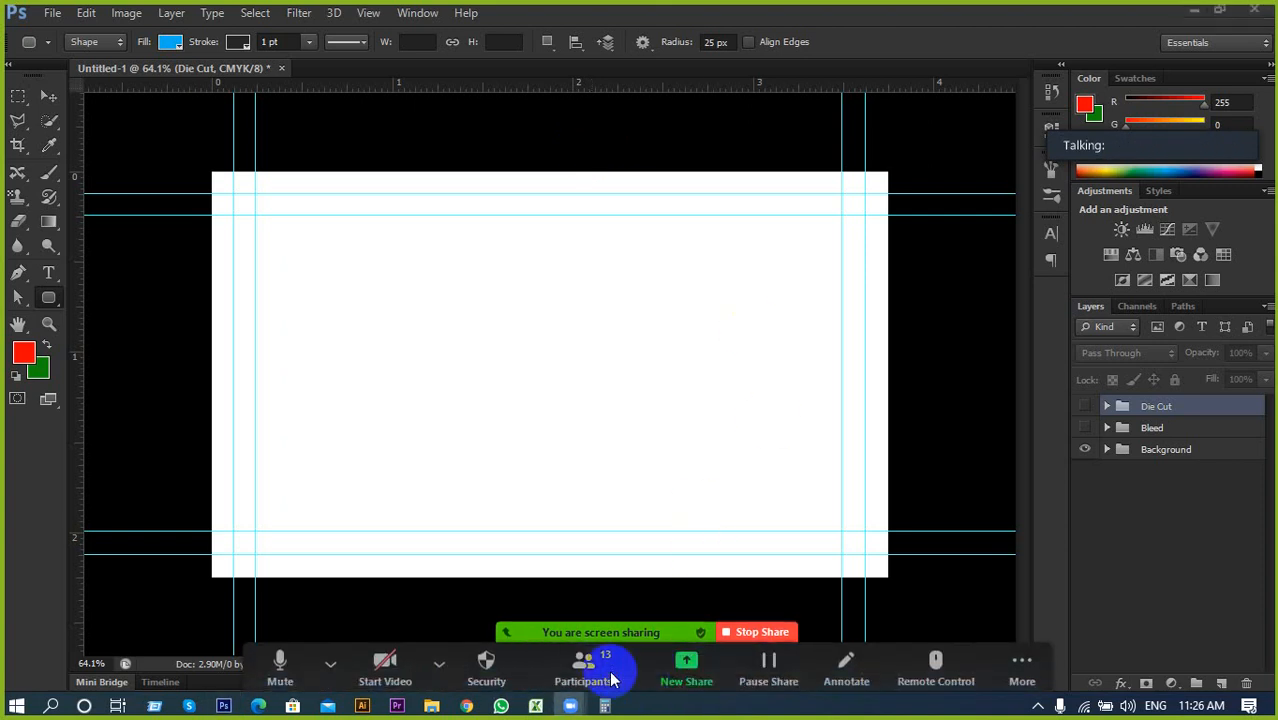
click(612, 680)
scroll(1150, 472, down, 2)
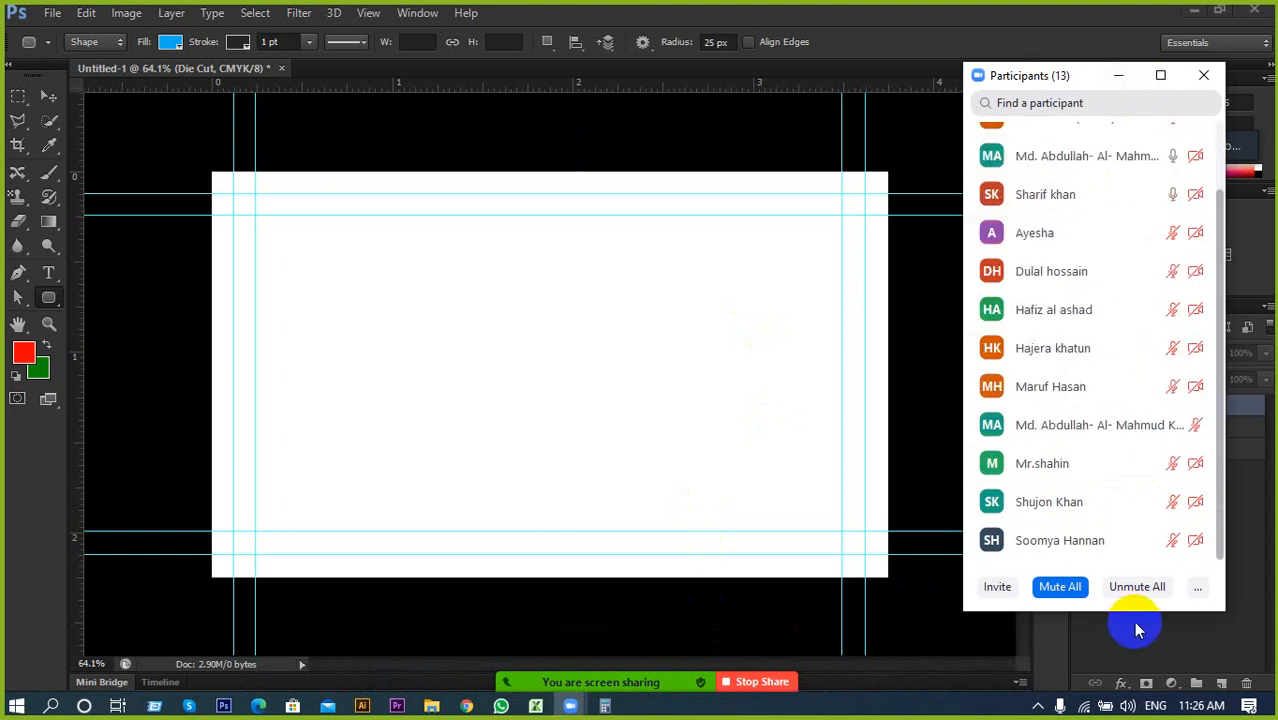
drag(1134, 610, 1143, 648)
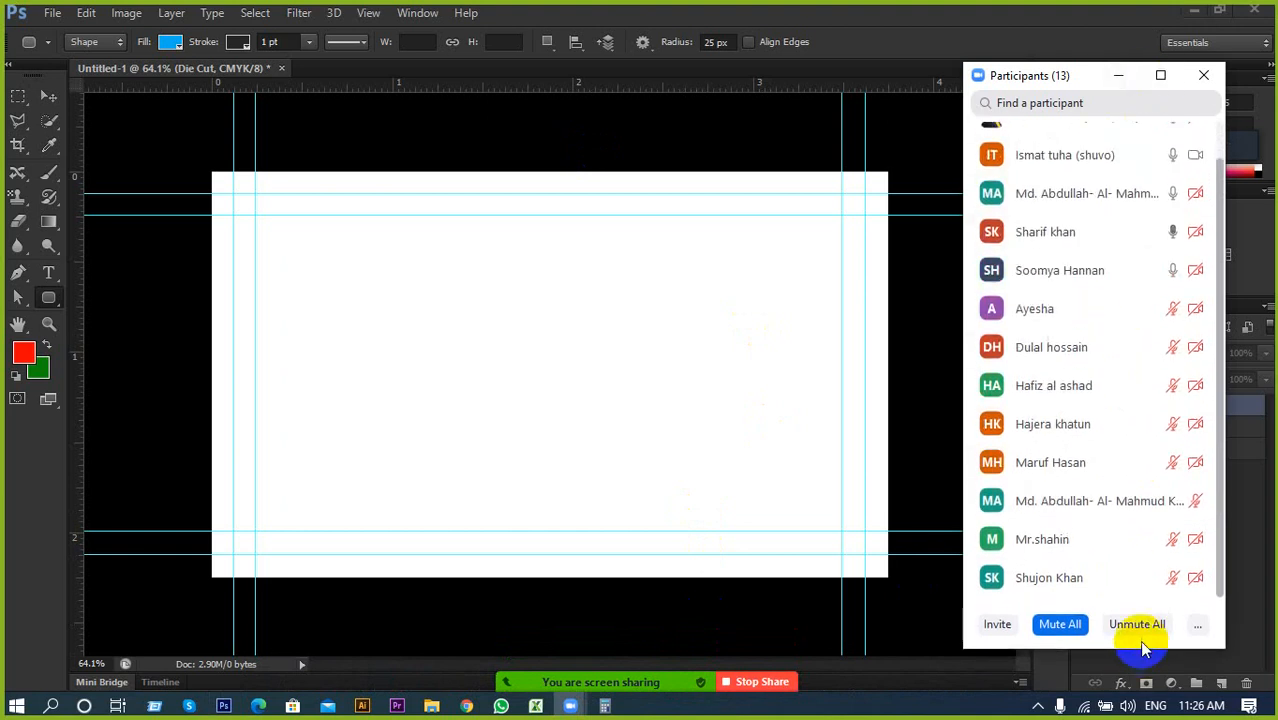
scroll(1118, 435, up, 1)
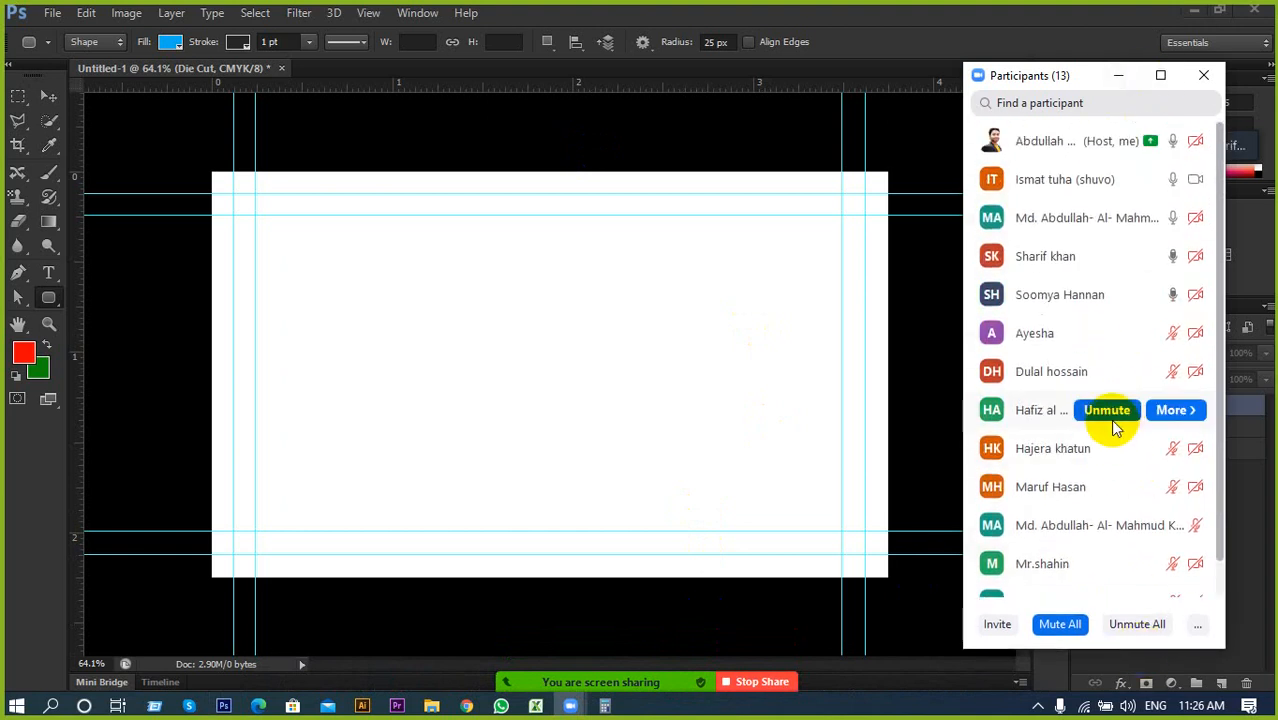
scroll(1112, 415, down, 1)
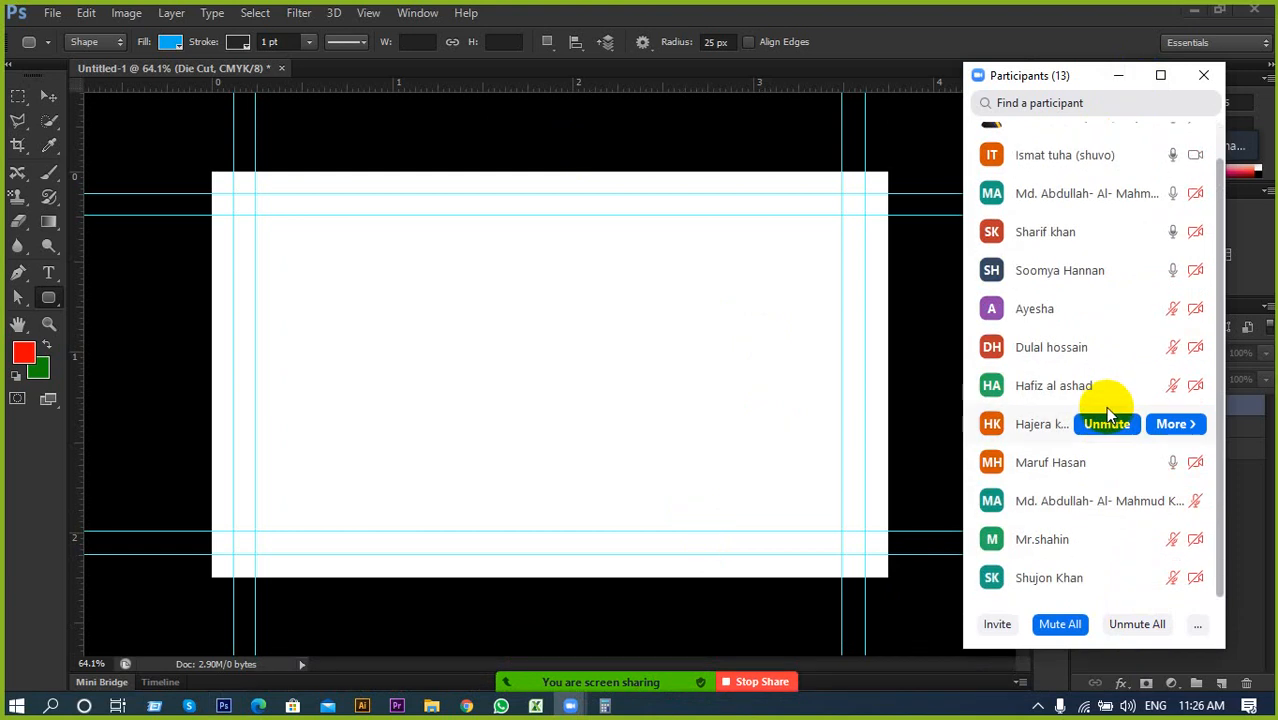
click(1124, 78)
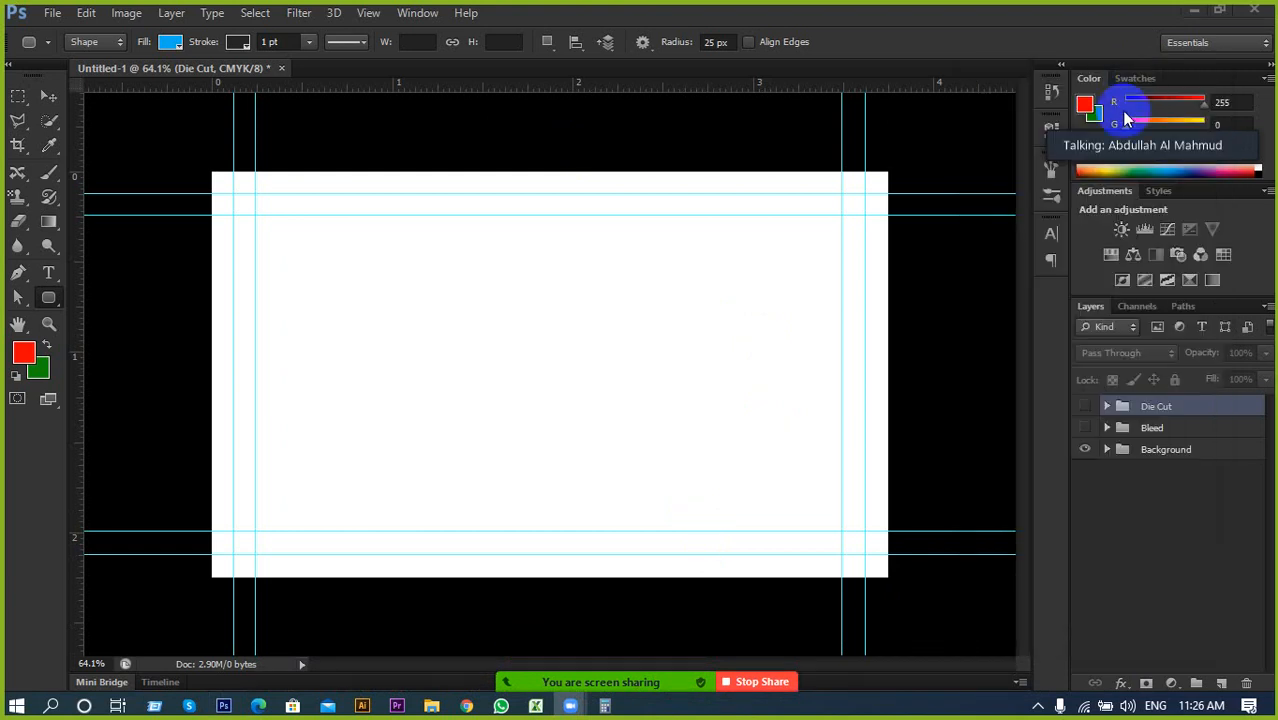
Reopen the Zoom participants list, review the participants' microphone status and minimize the list again
mouse_move(660, 680)
click(617, 678)
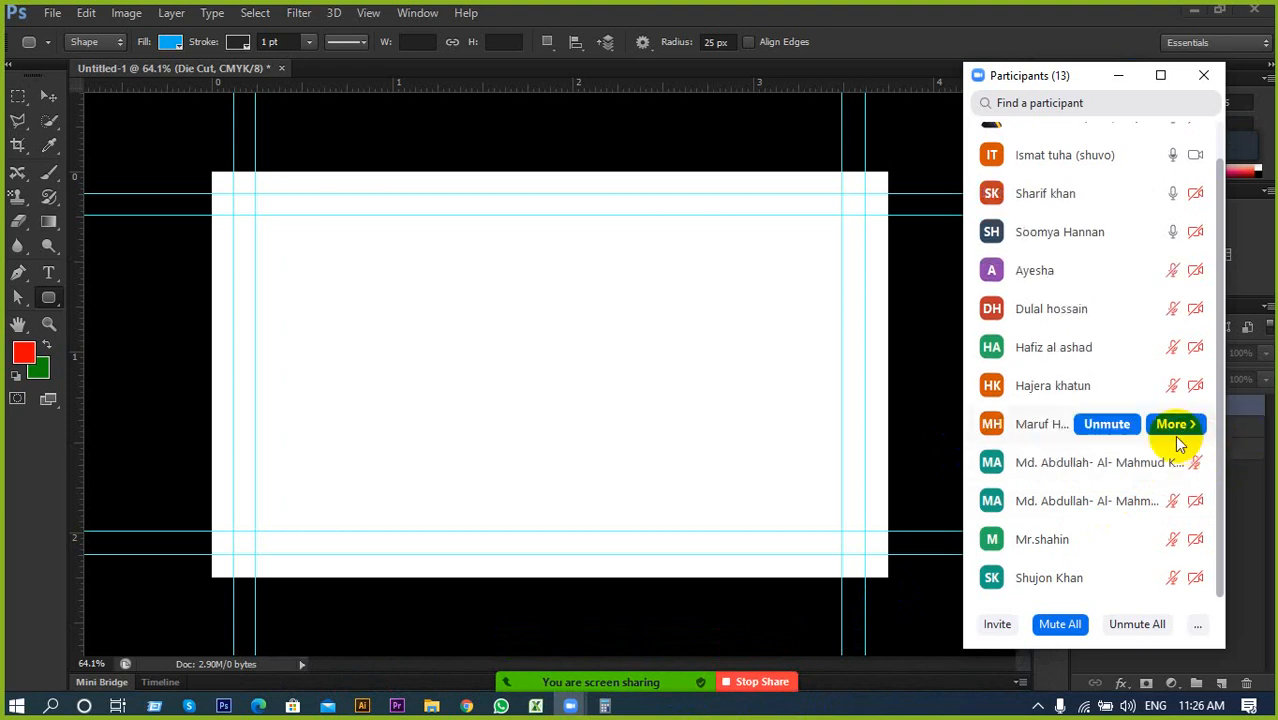
scroll(1169, 436, up, 1)
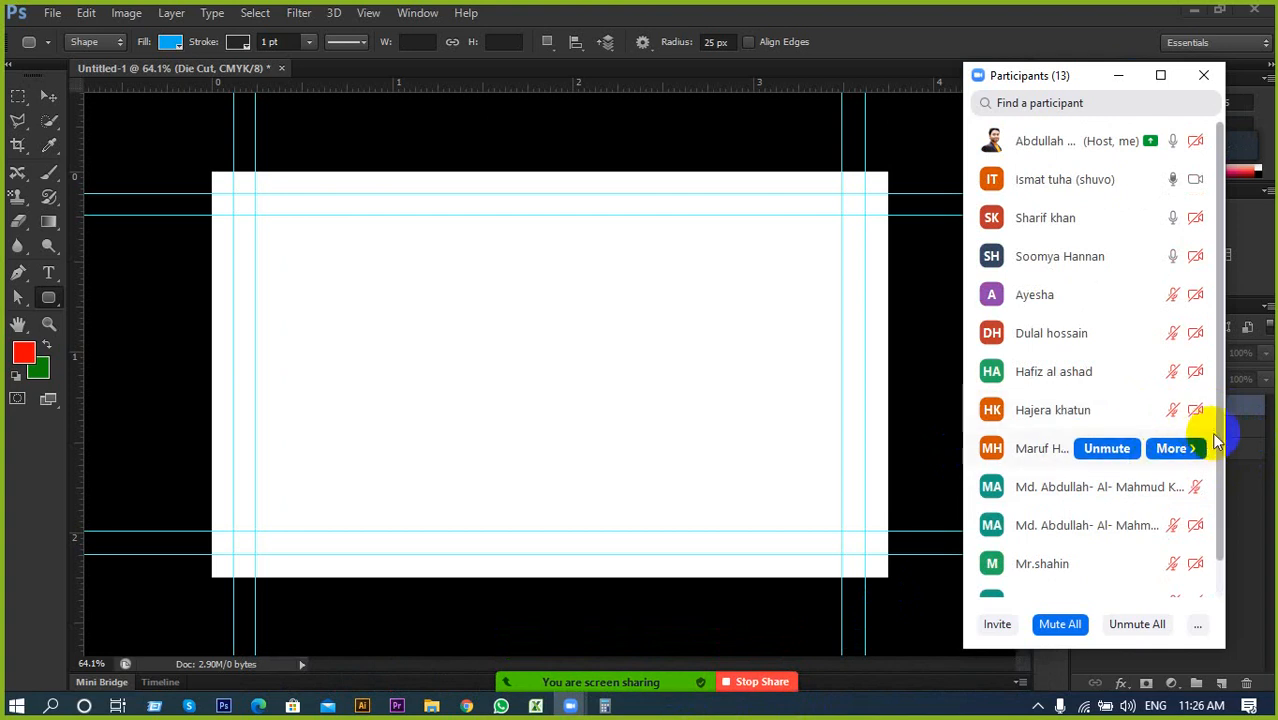
scroll(1155, 445, down, 1)
scroll(1143, 460, up, 1)
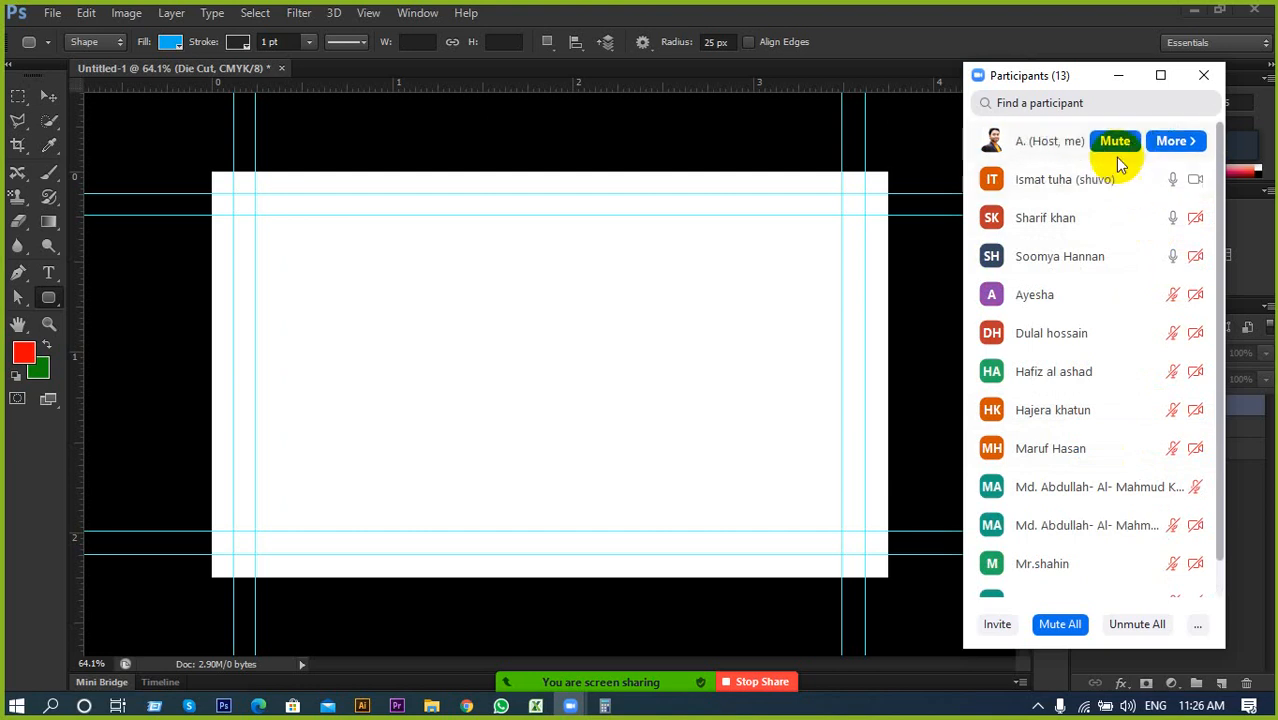
click(1118, 76)
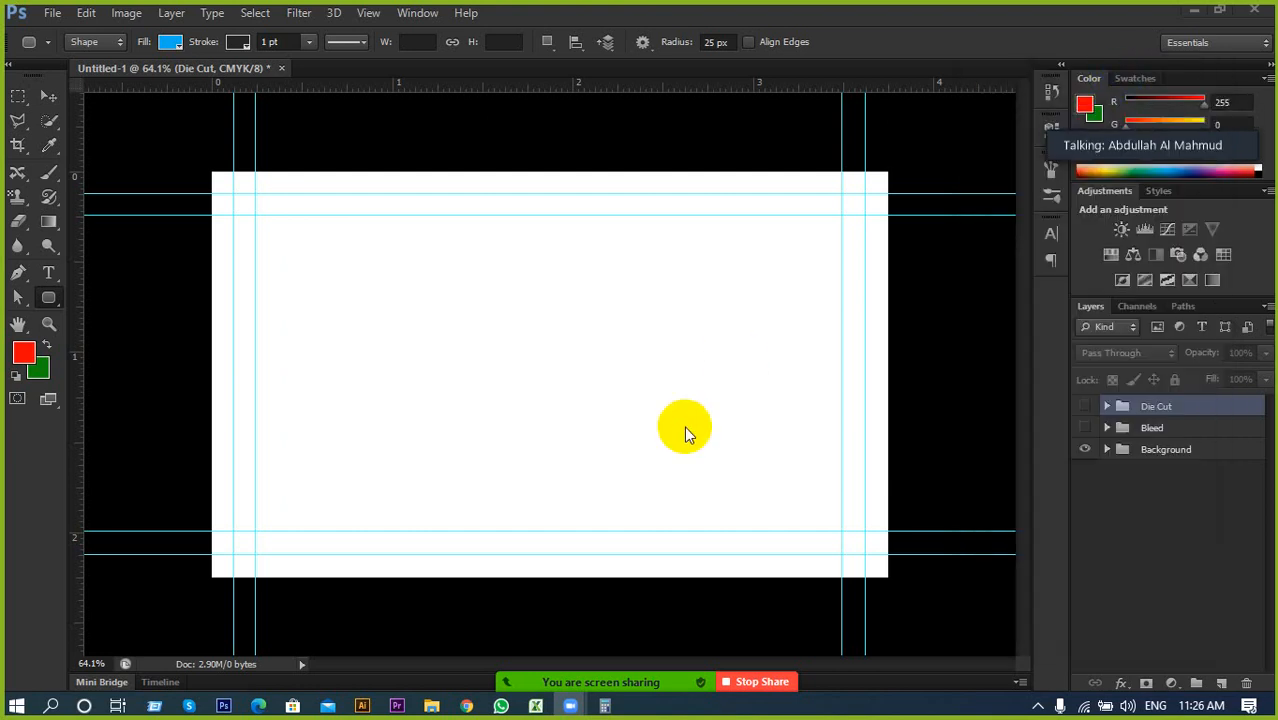
scroll(445, 441, up, 2)
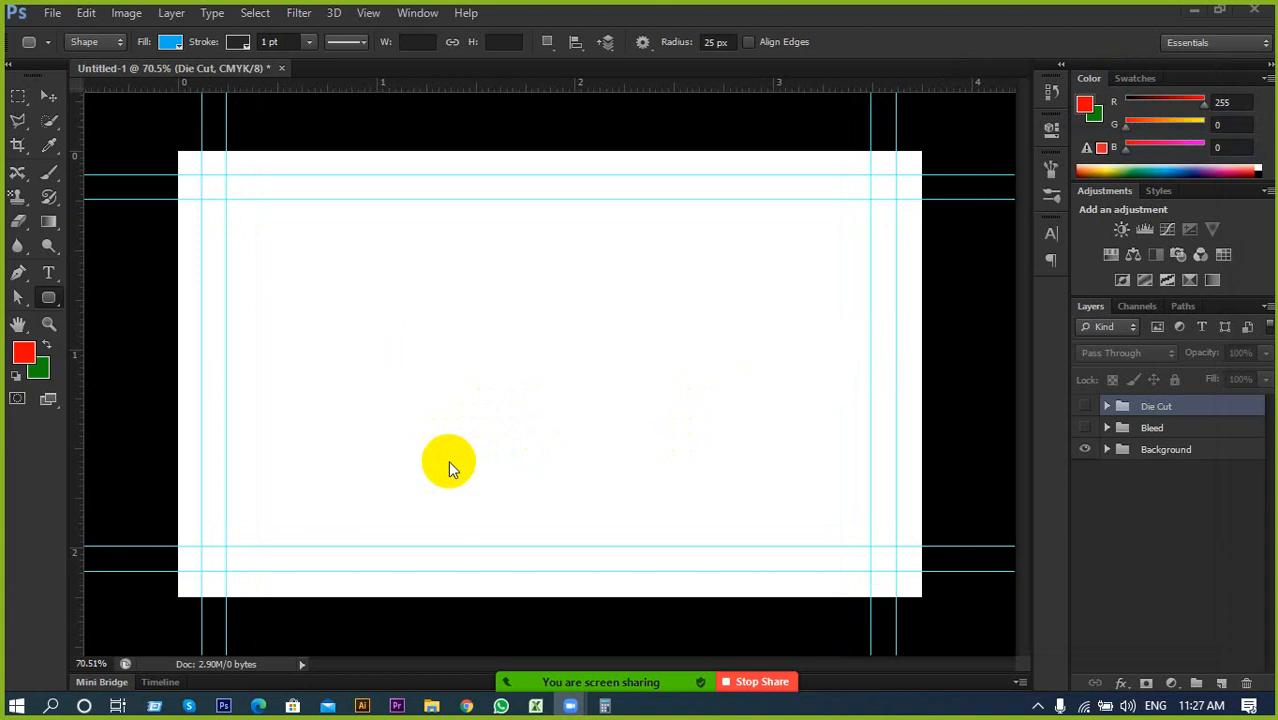
Switch to the Rectangle Tool and set its stroke to no color
click(49, 294)
click(92, 296)
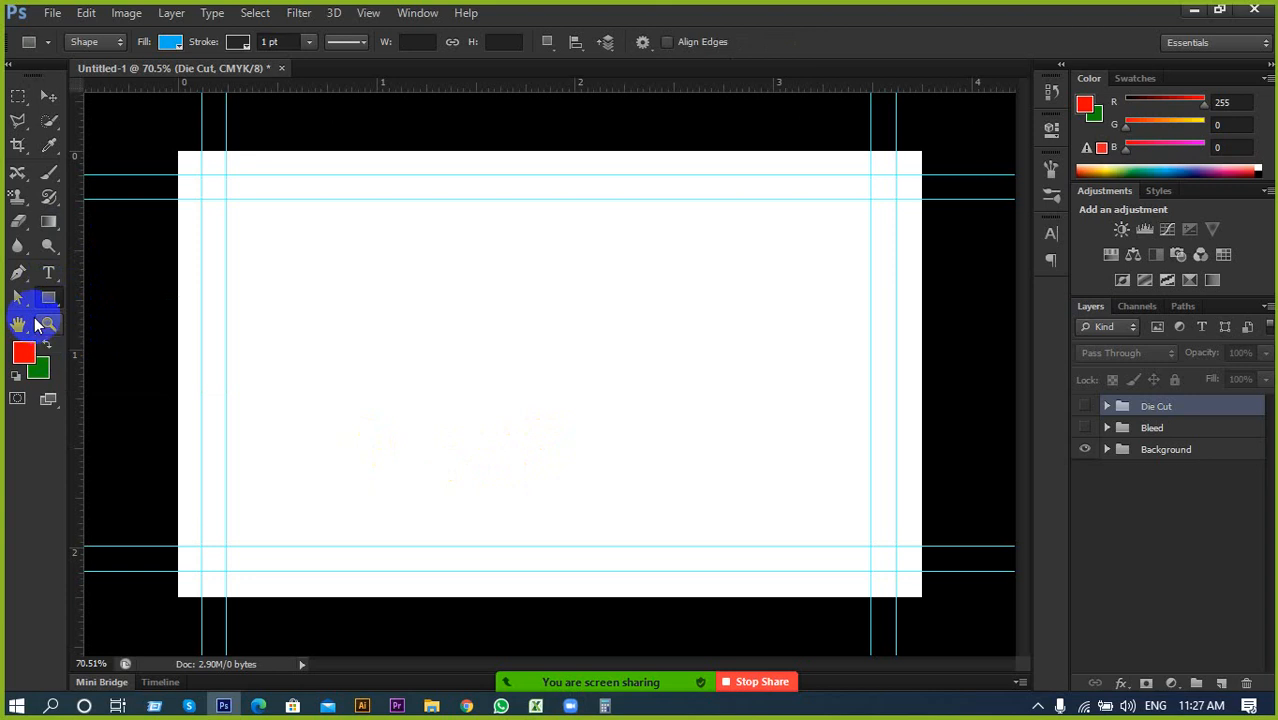
click(237, 41)
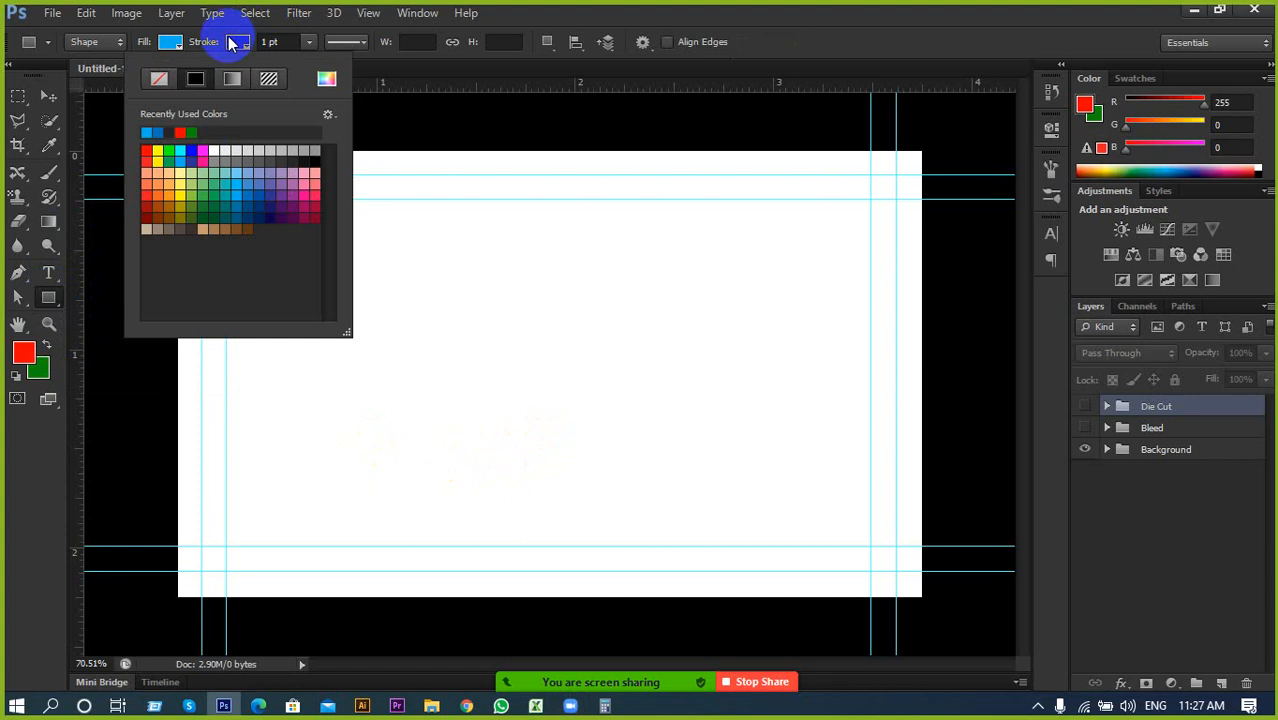
click(159, 78)
click(177, 422)
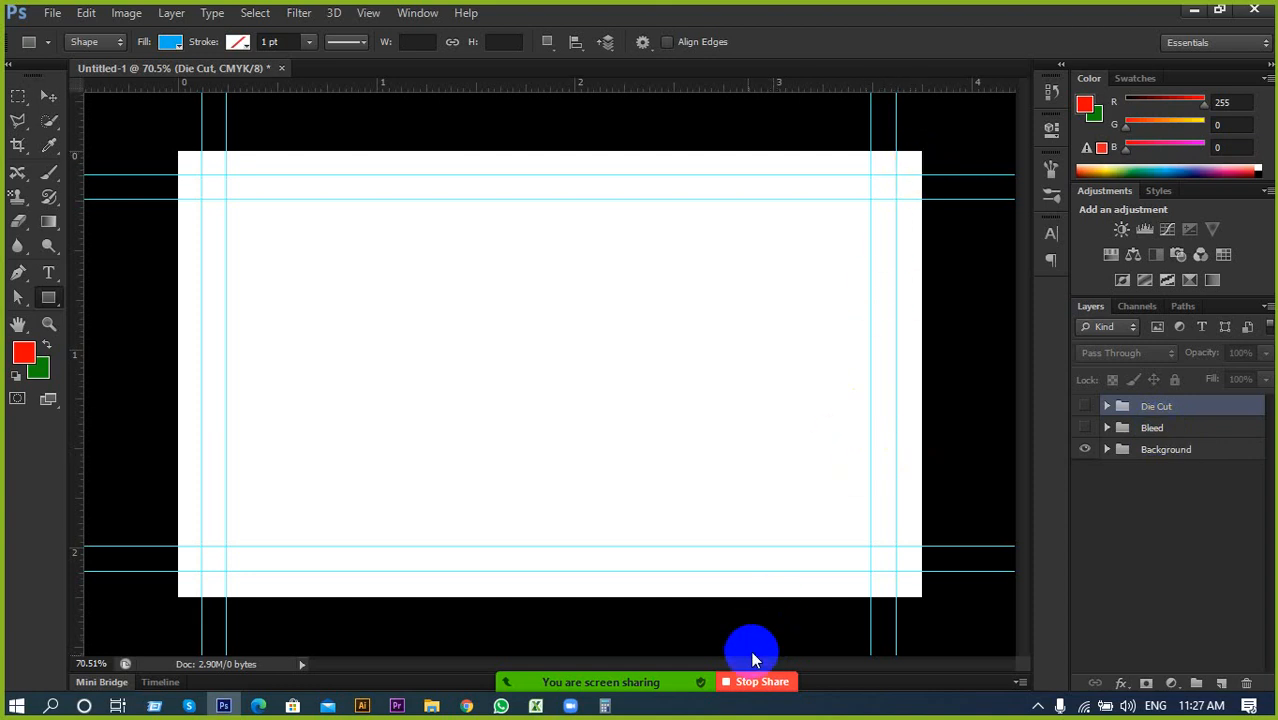
mouse_move(617, 692)
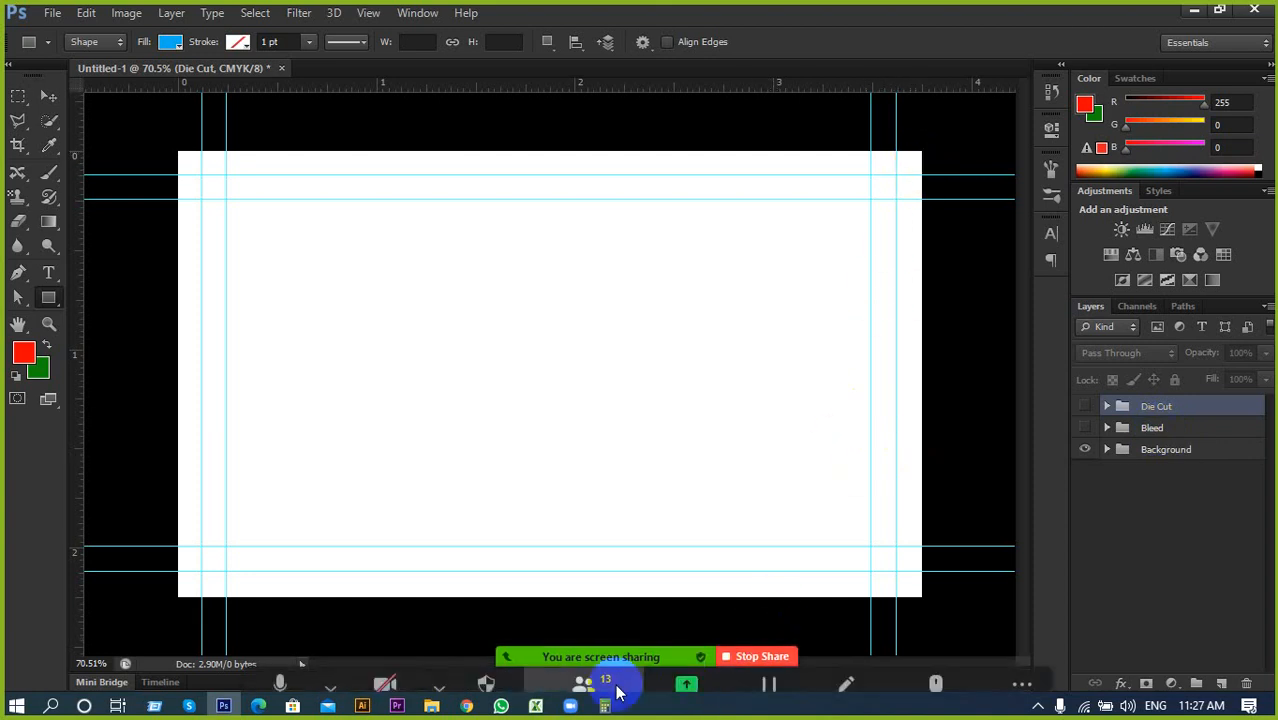
click(1037, 706)
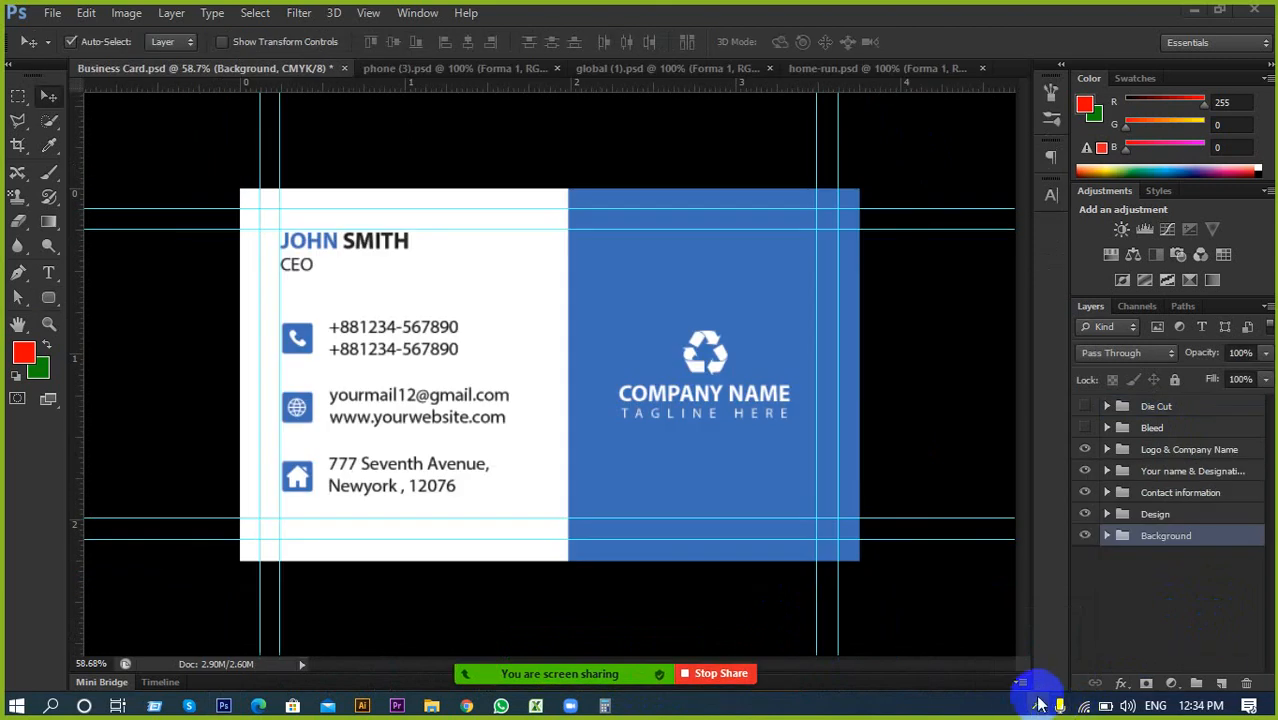
click(1037, 706)
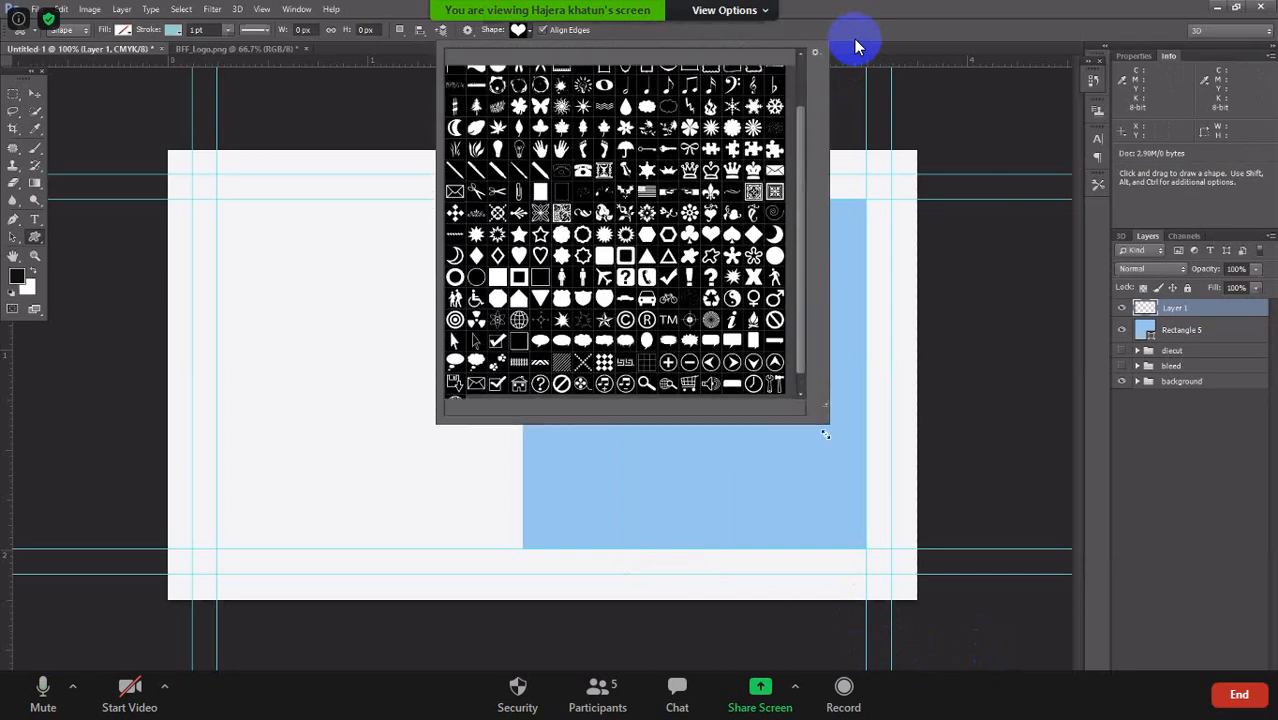
Enlarge the custom shape picker to show all shapes and choose the recycling symbol
drag(898, 574, 914, 596)
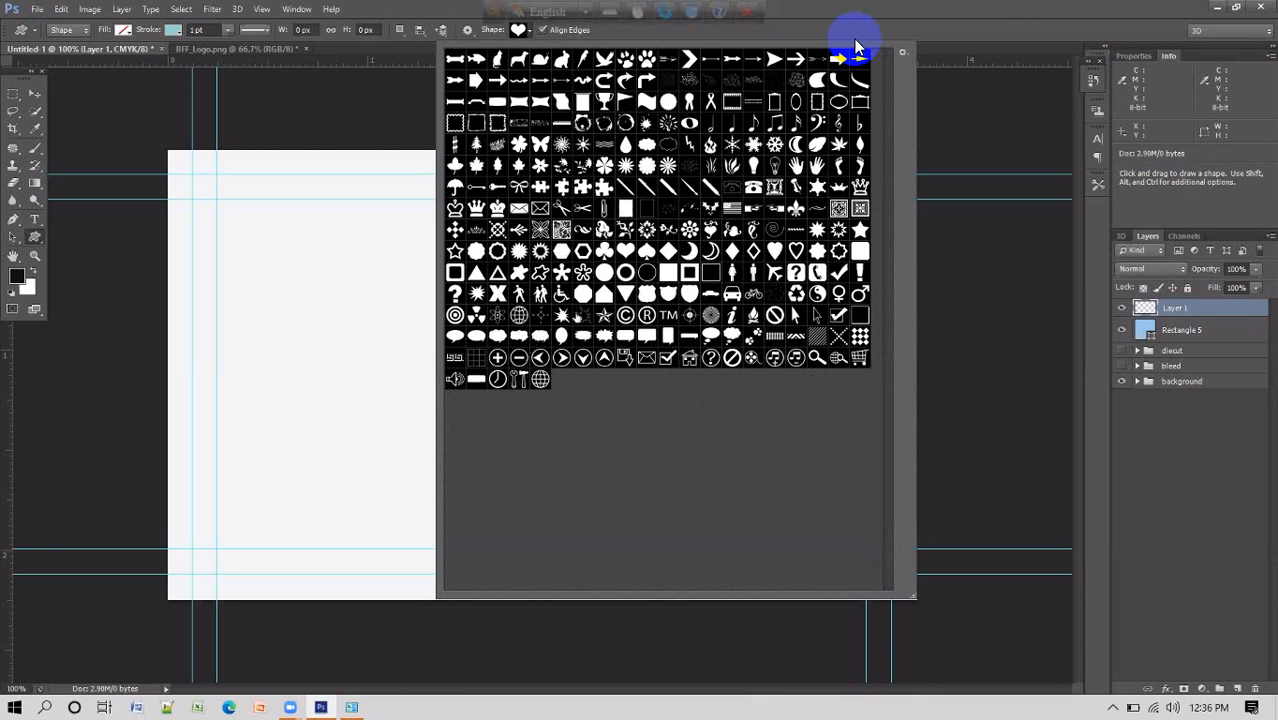
click(797, 294)
double_click(797, 294)
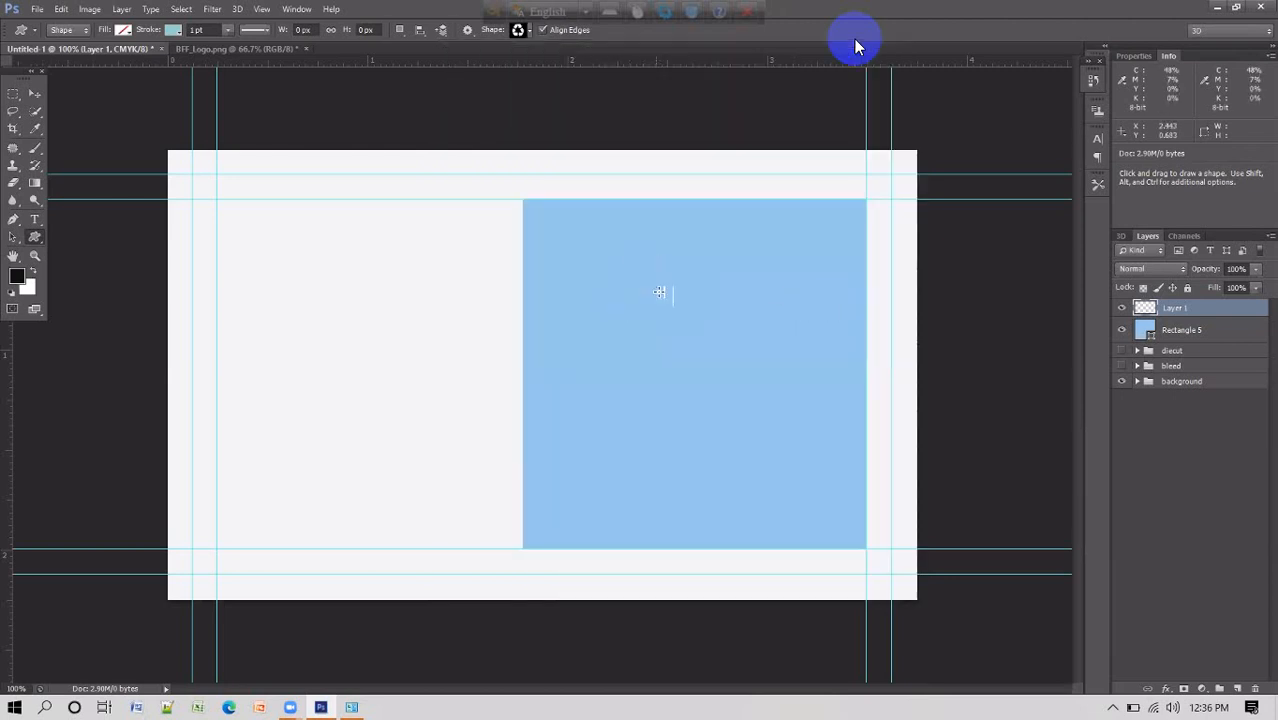
drag(657, 288, 750, 394)
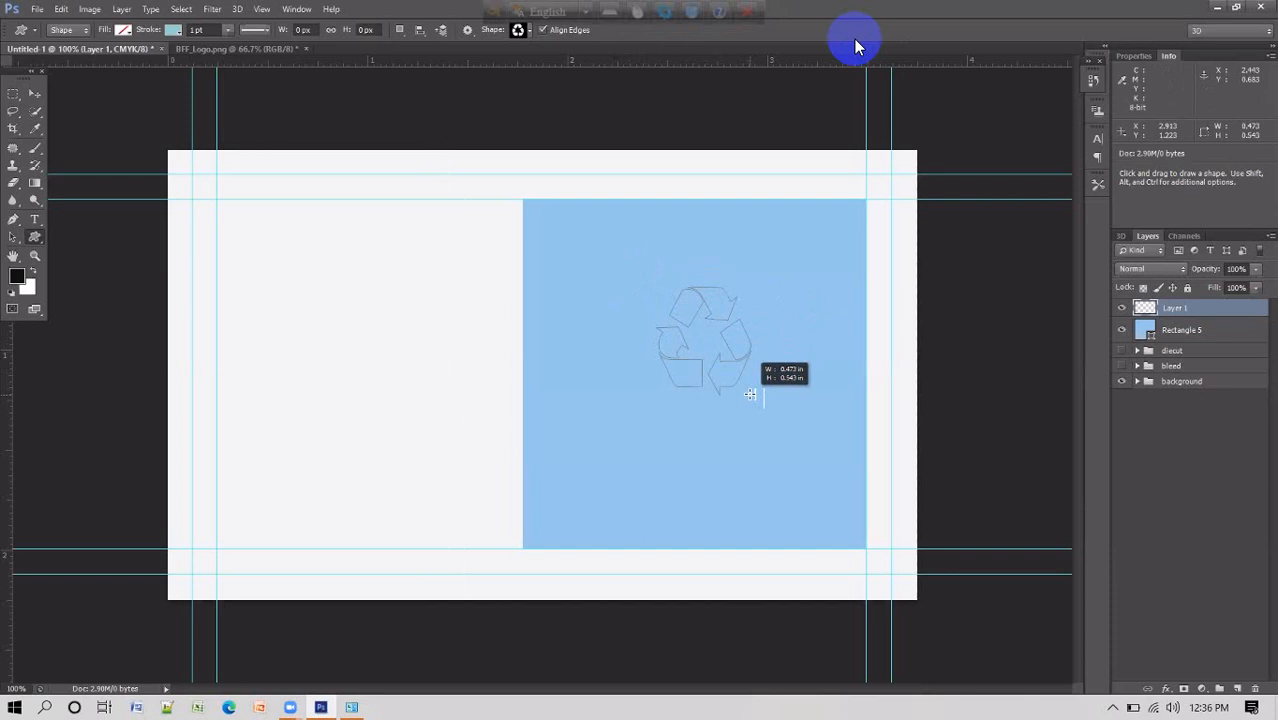
drag(750, 394, 750, 394)
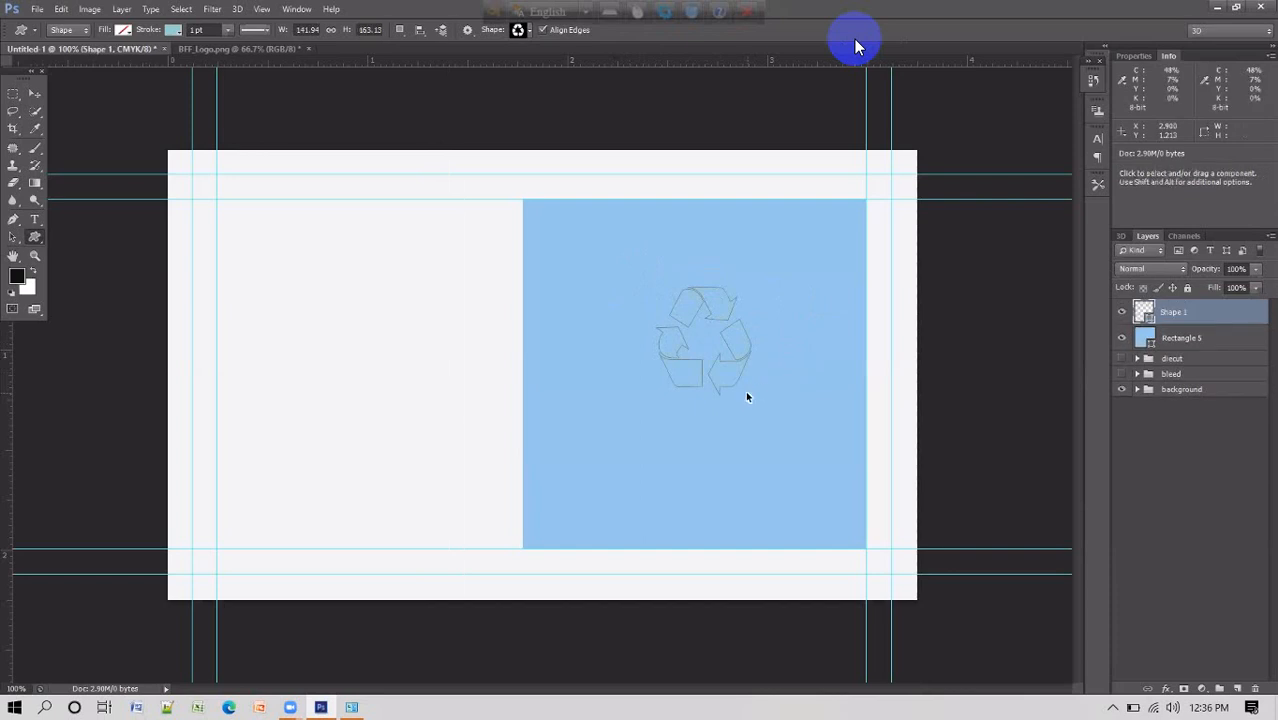
key(ctrl+z)
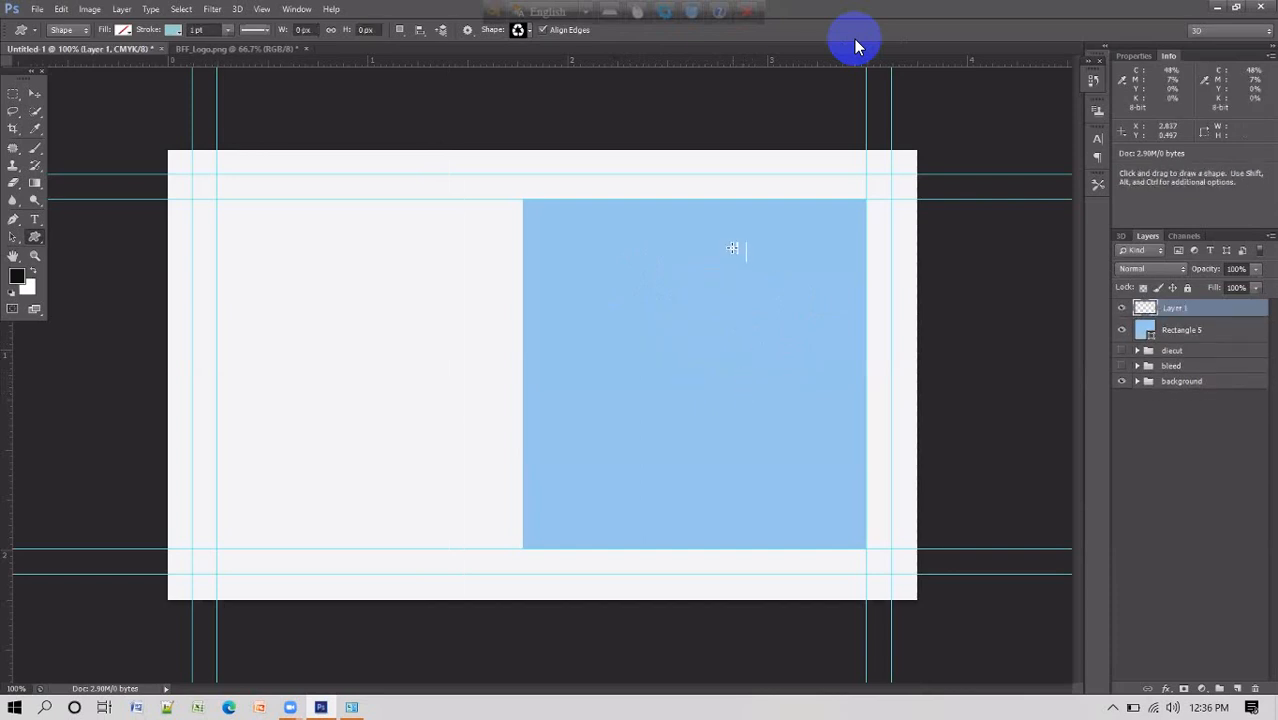
Draw the recycling symbol about 143 by 143 px in the upper part of the light blue panel and fill it with white
drag(631, 276, 743, 368)
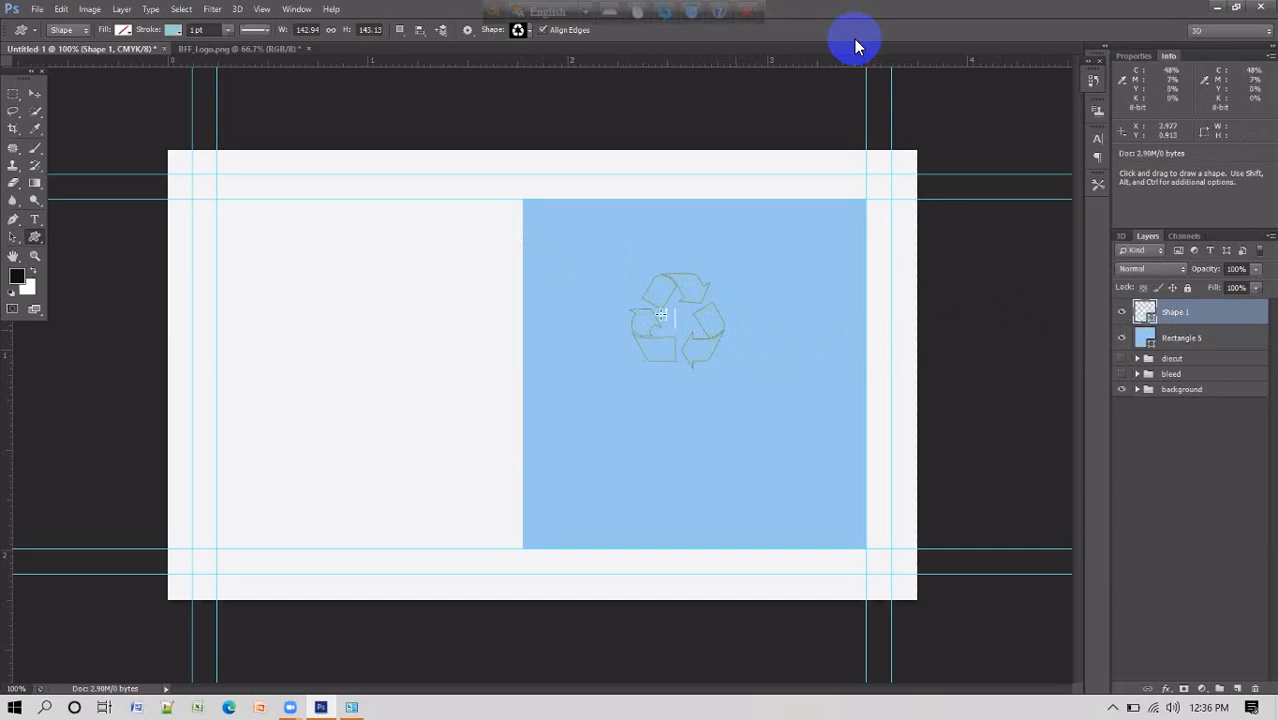
click(123, 29)
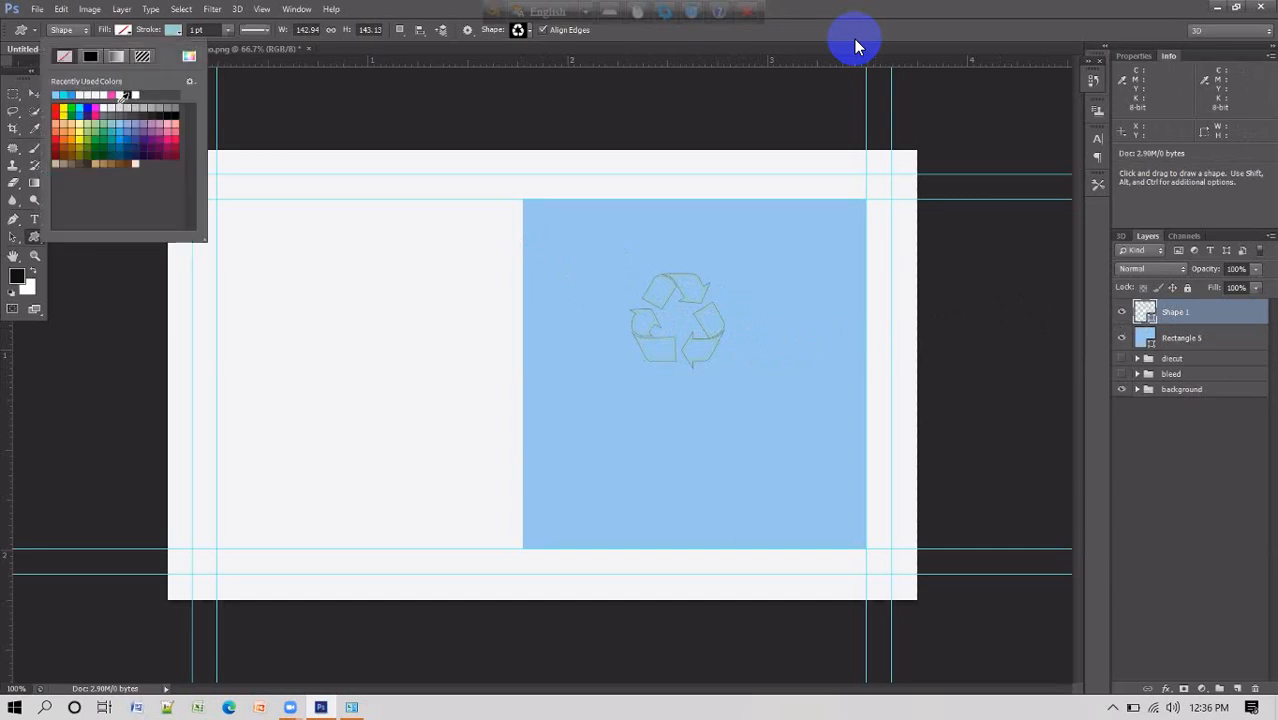
click(189, 56)
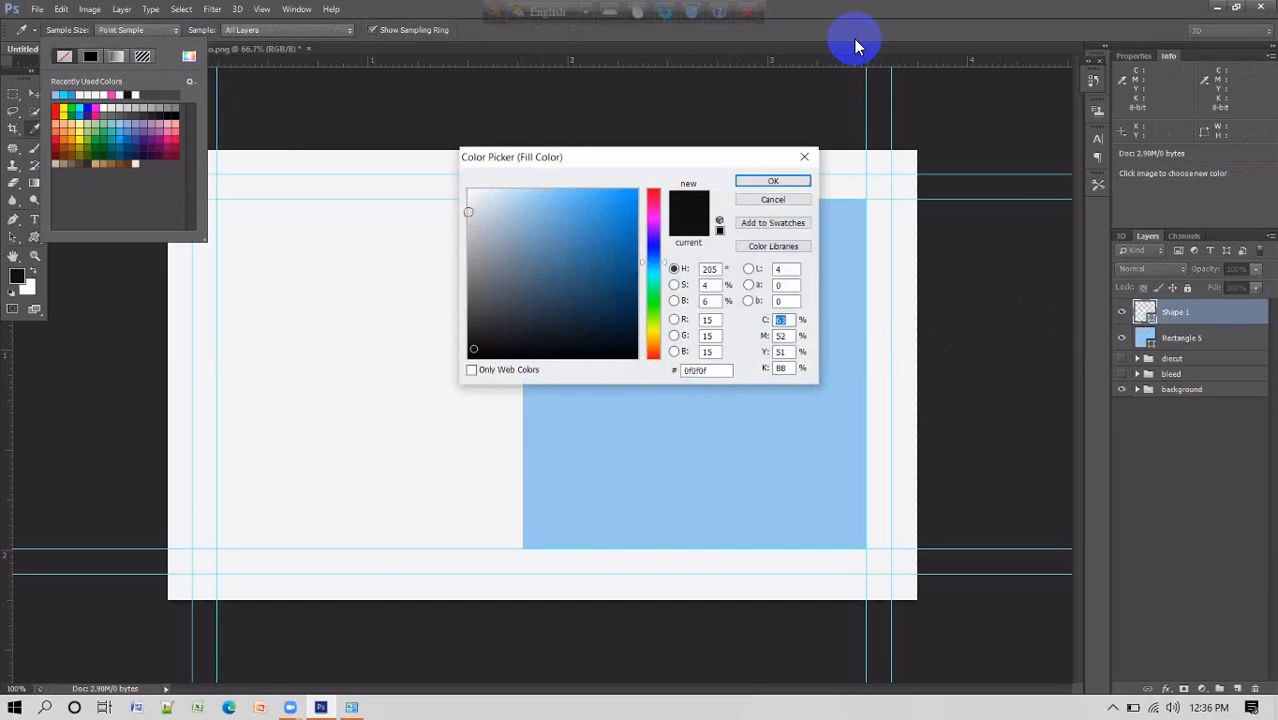
click(469, 191)
click(782, 183)
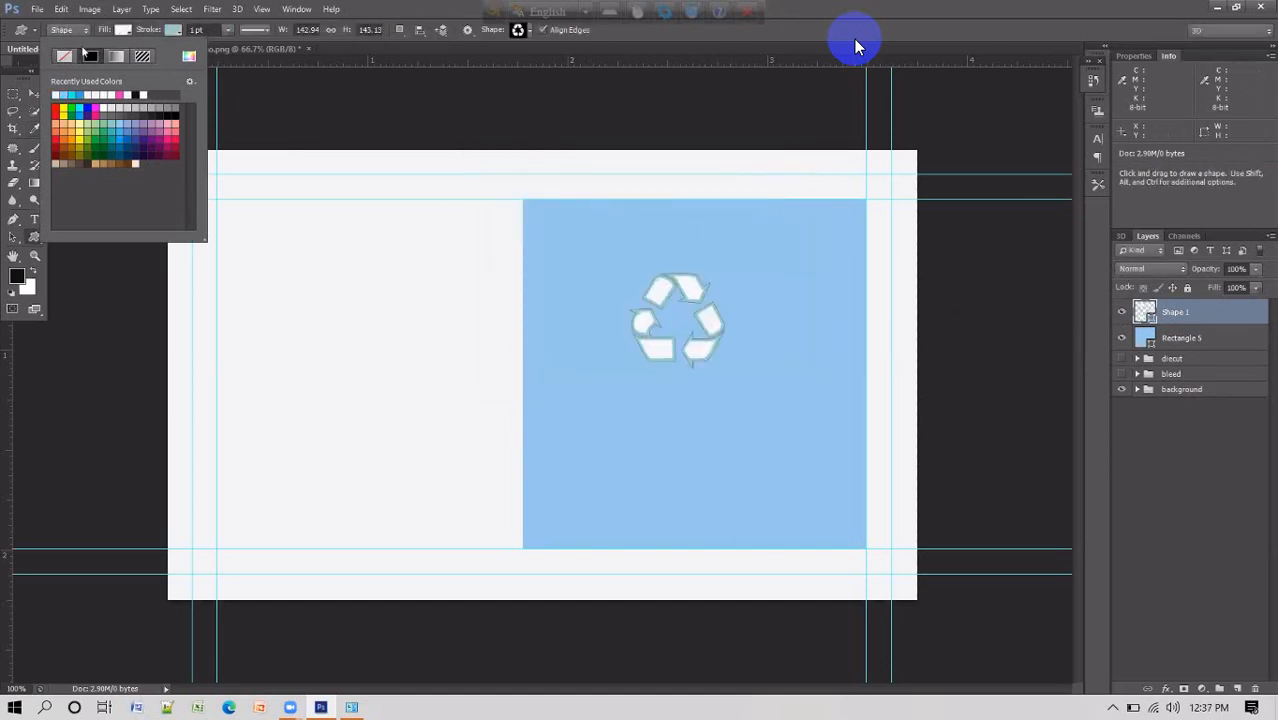
Remove the recycling symbol's stroke by setting it to no color
click(173, 30)
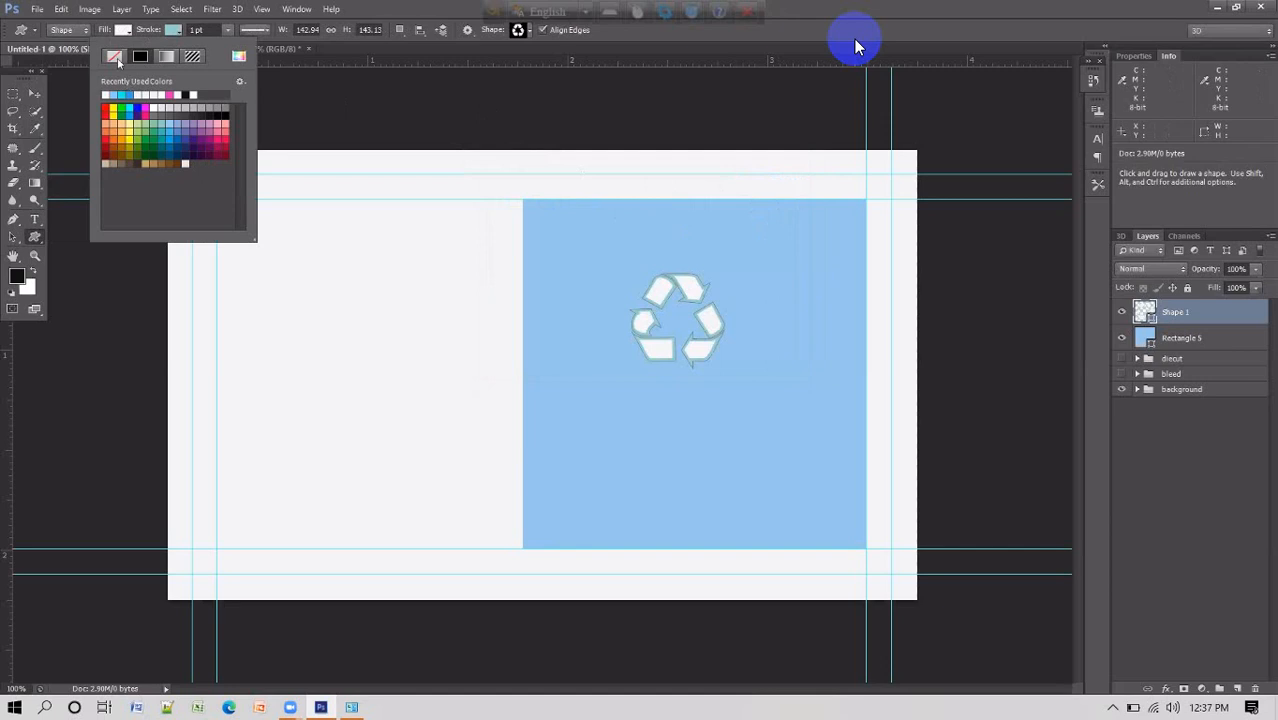
click(115, 57)
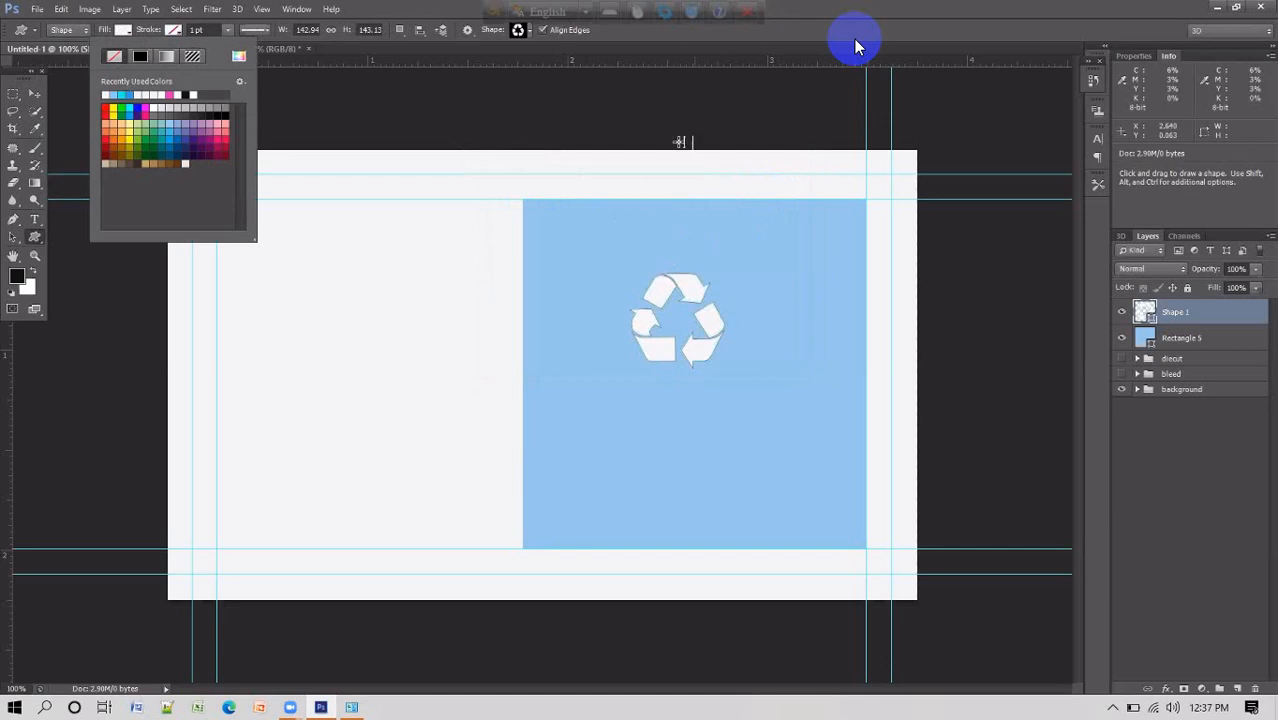
click(610, 12)
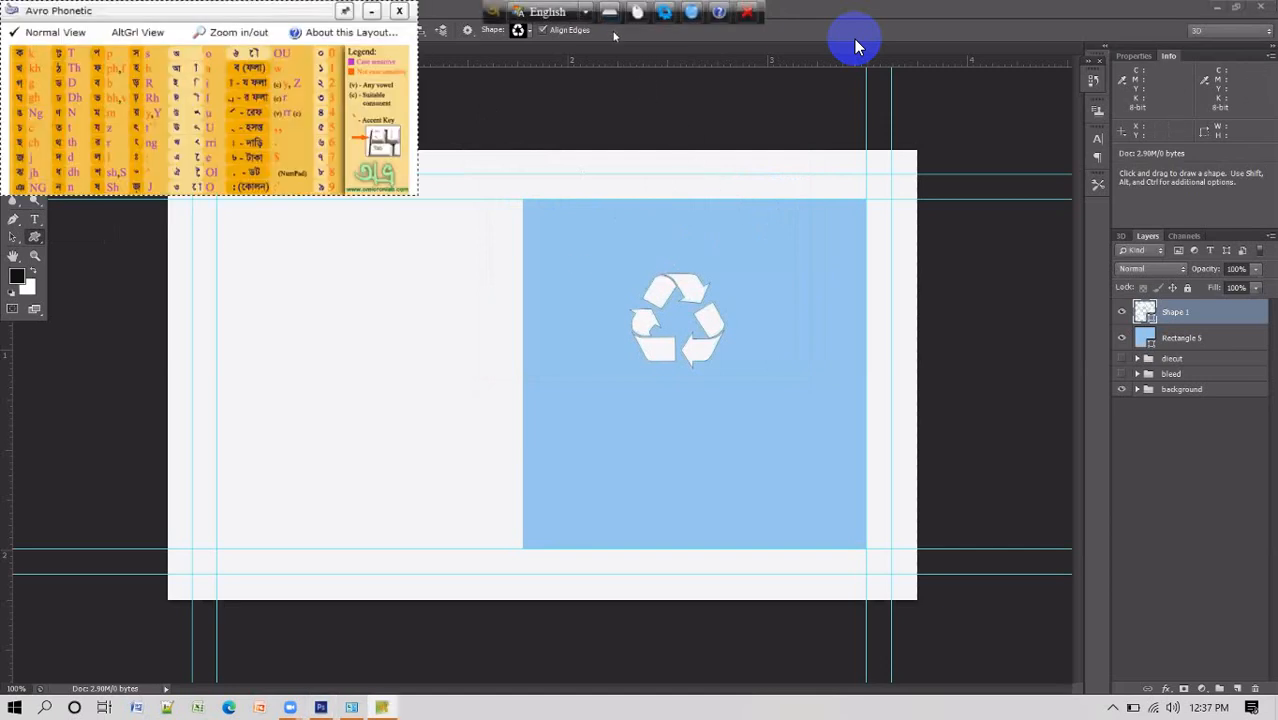
click(399, 11)
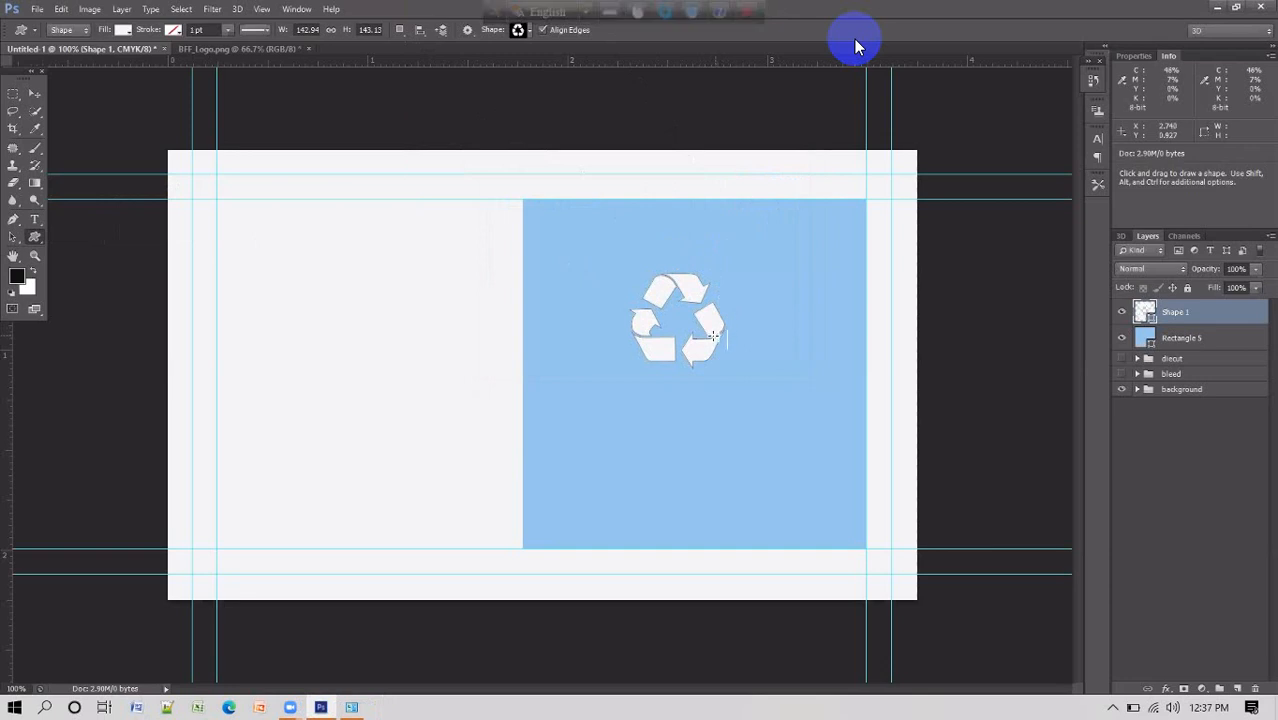
Change the Rectangle 5 layer's fill from the color picker to dark blue #0b5184
click(1166, 345)
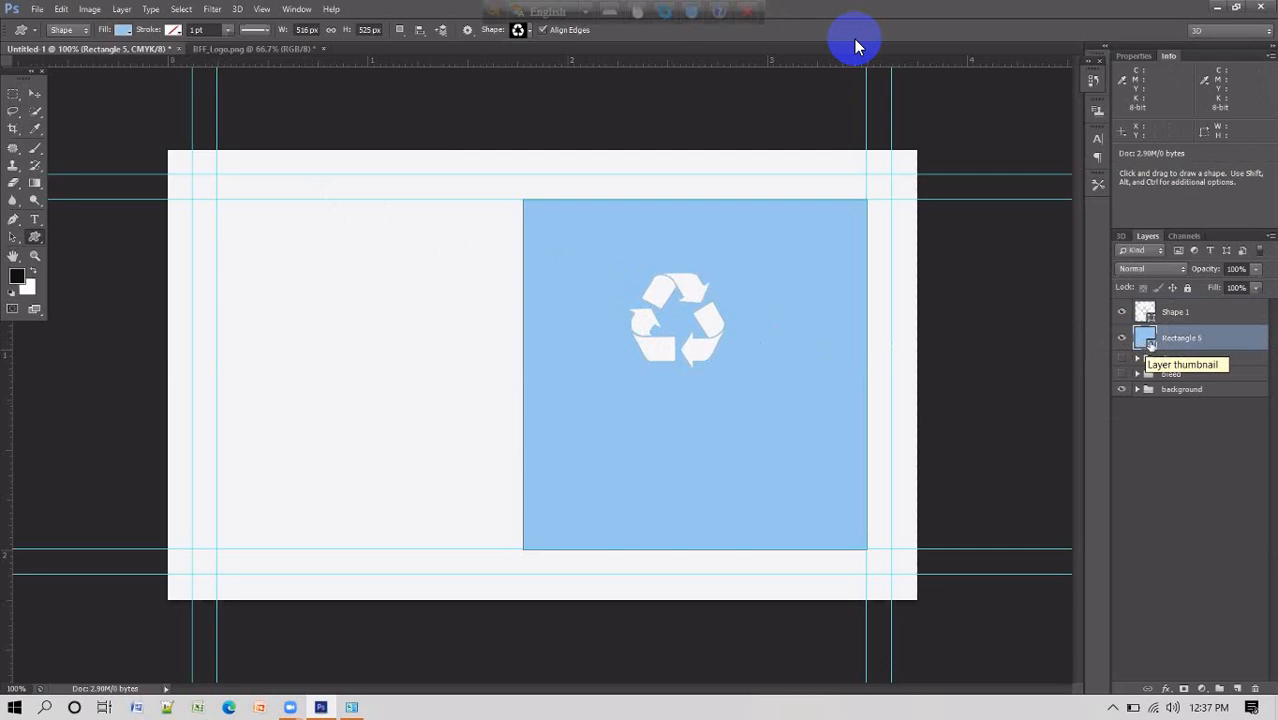
double_click(1145, 337)
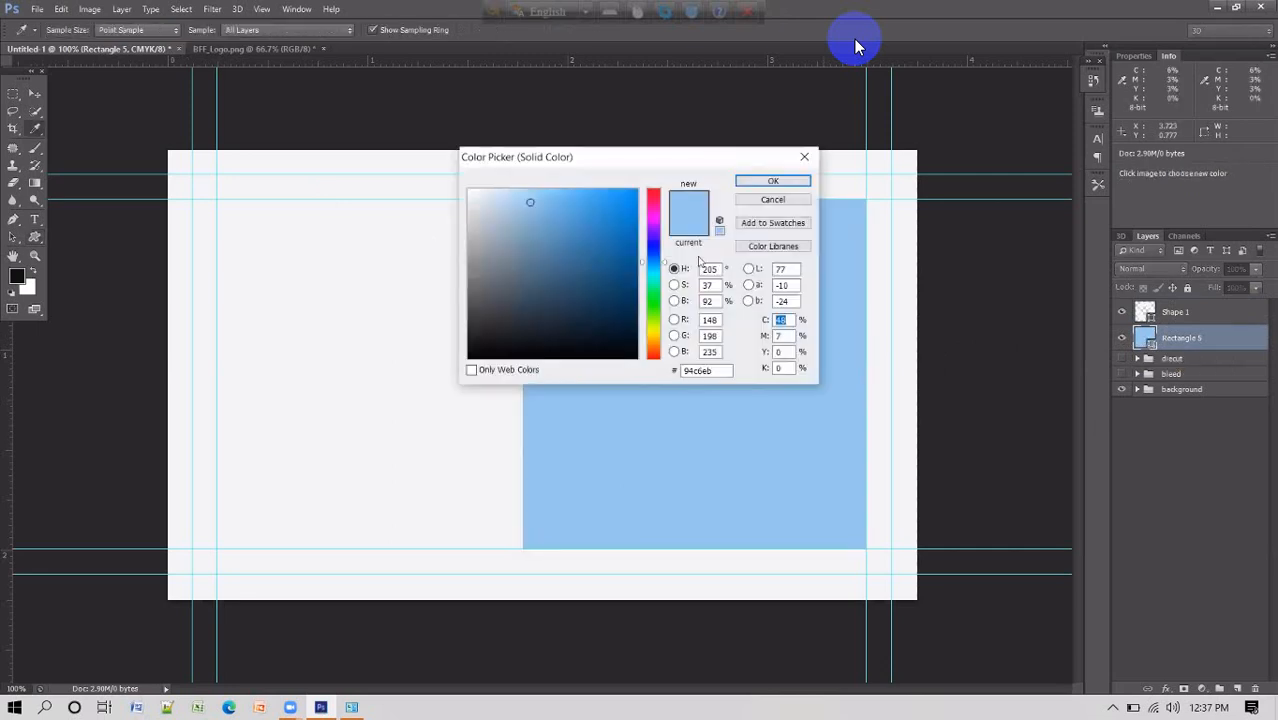
drag(632, 235, 623, 270)
click(778, 183)
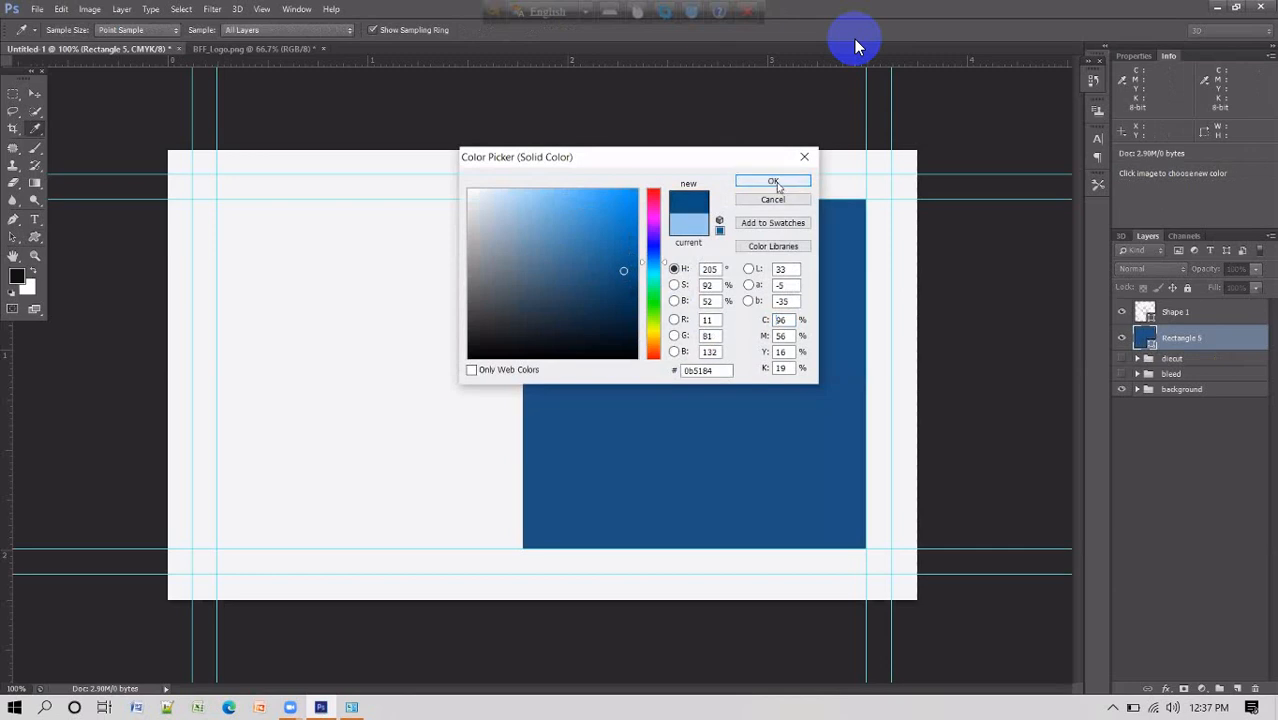
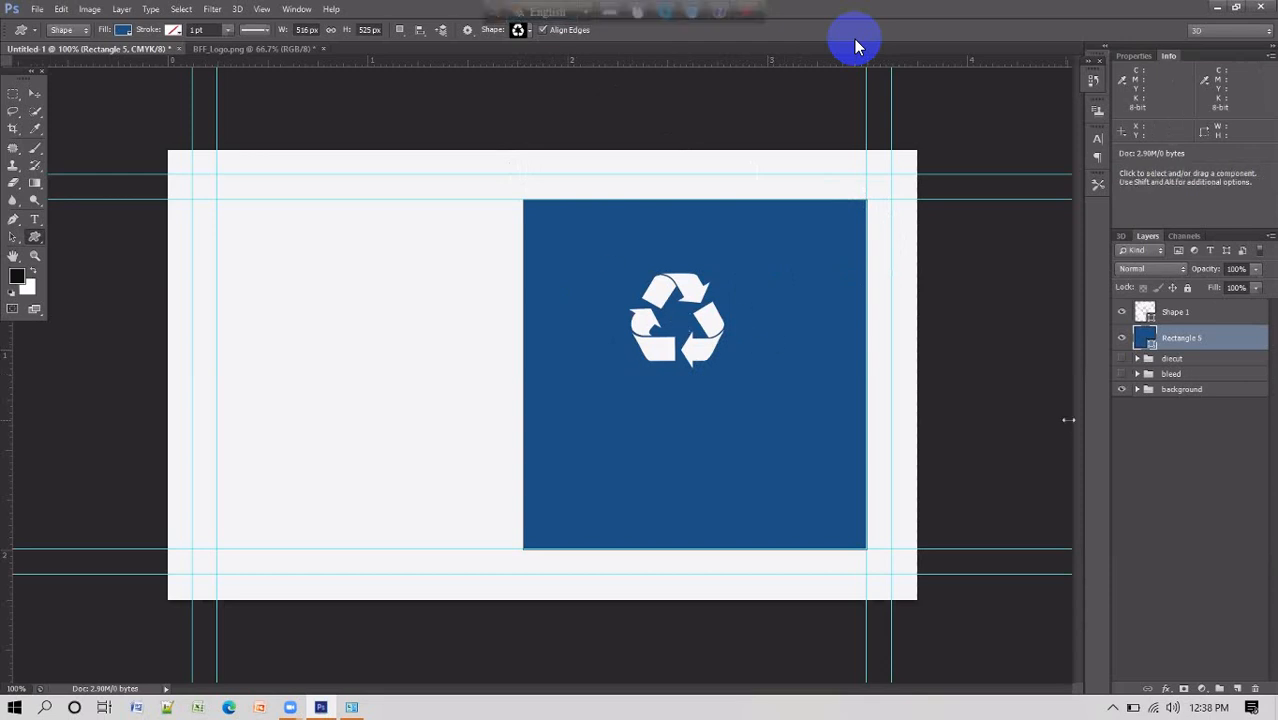
Stretch the blue rectangle with Free Transform to the canvas's upper and lower edges, making it 675 px high
ctrl+click(1219, 343)
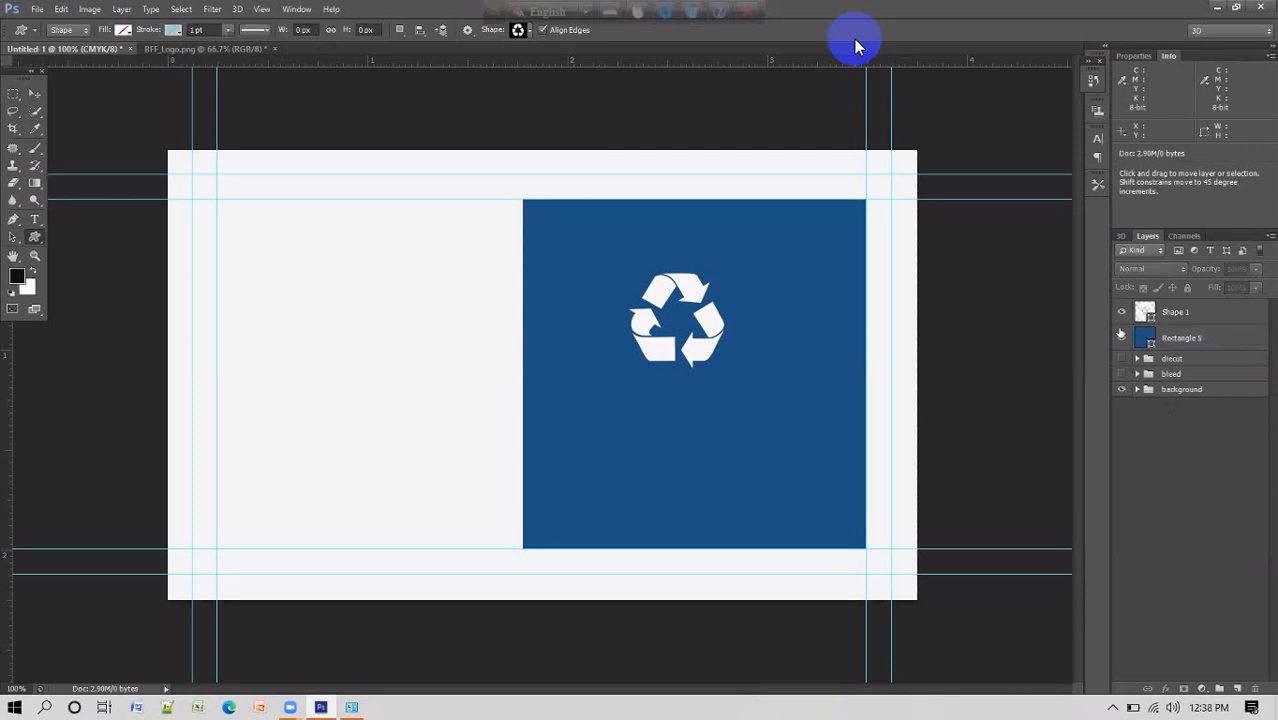
click(1201, 343)
key(ctrl+t)
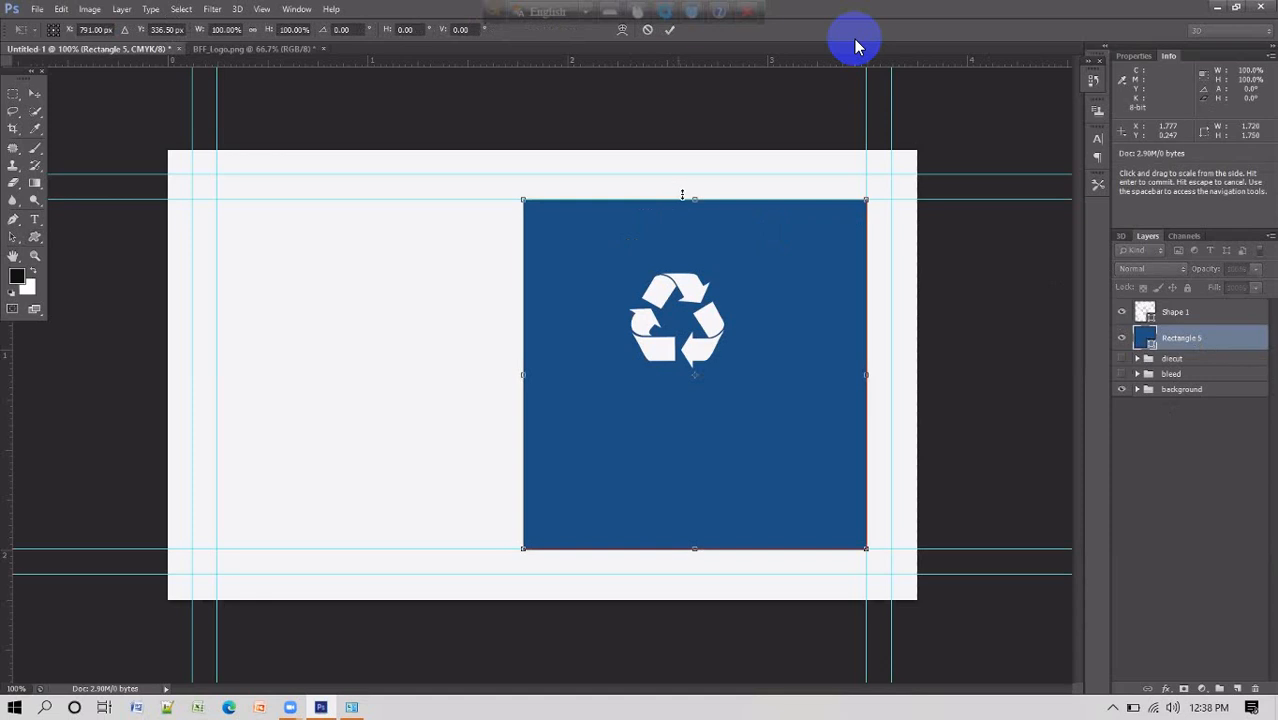
drag(694, 196, 695, 150)
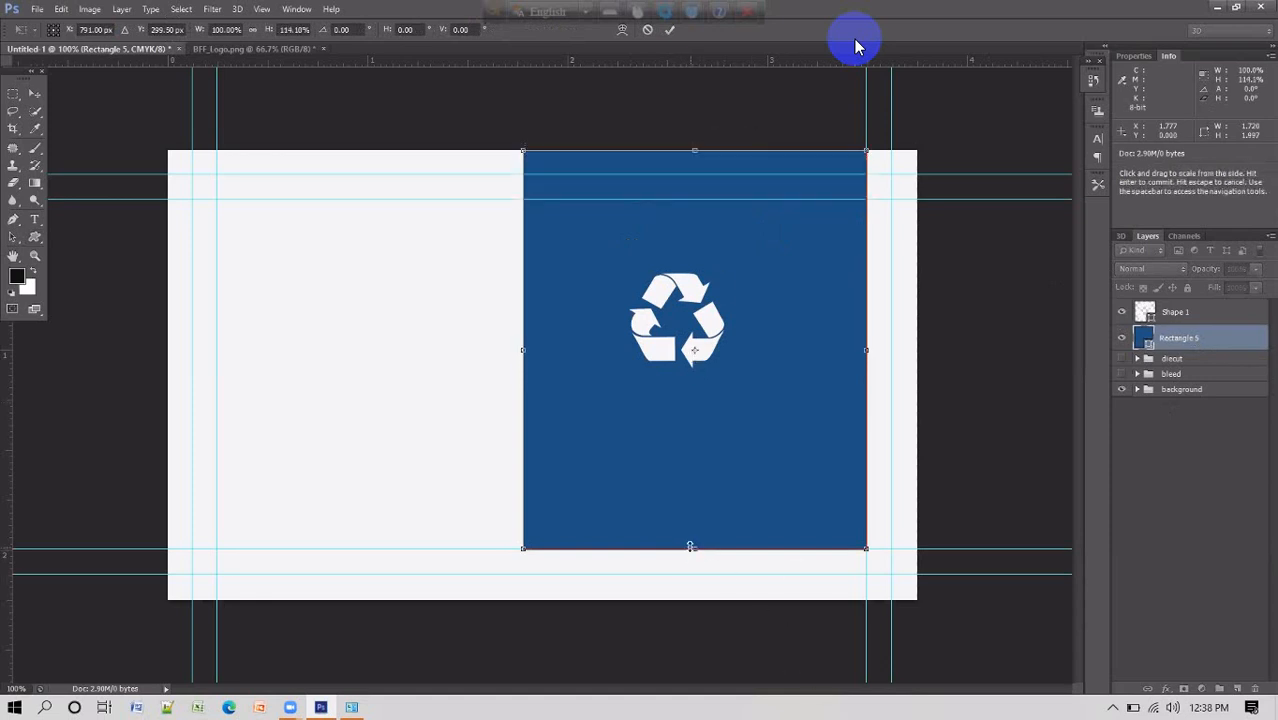
drag(694, 548, 695, 600)
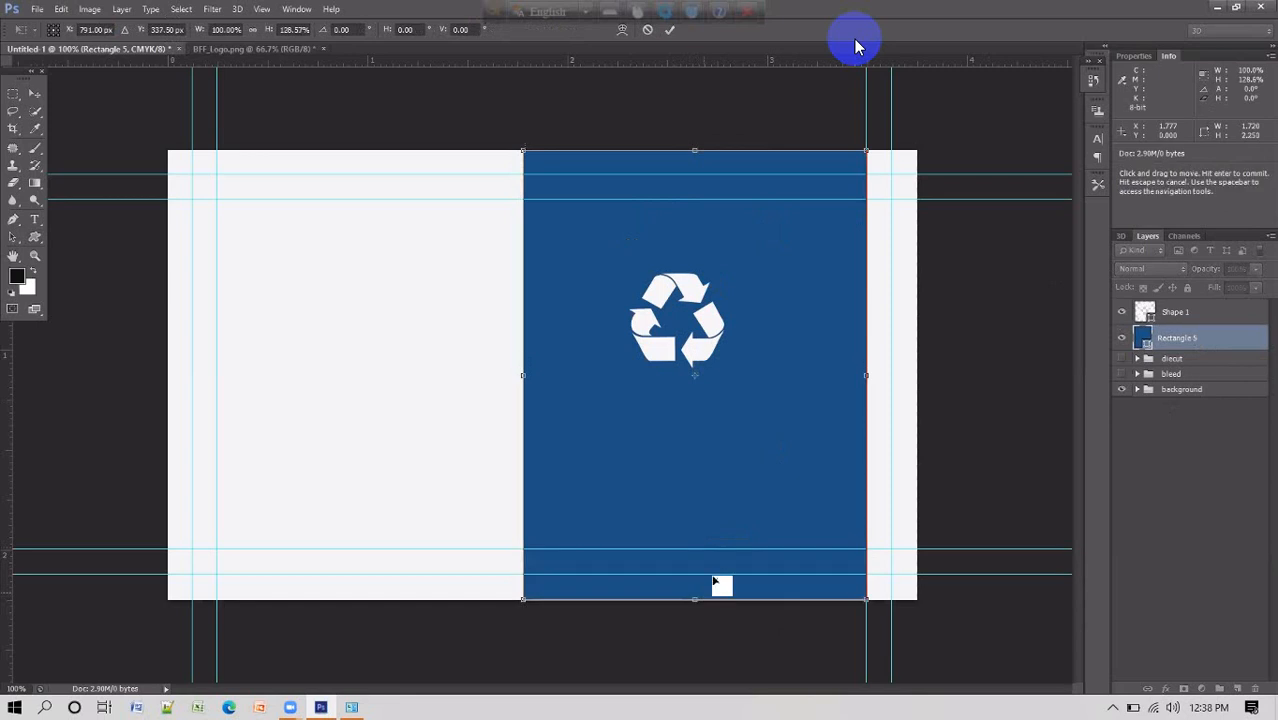
click(670, 29)
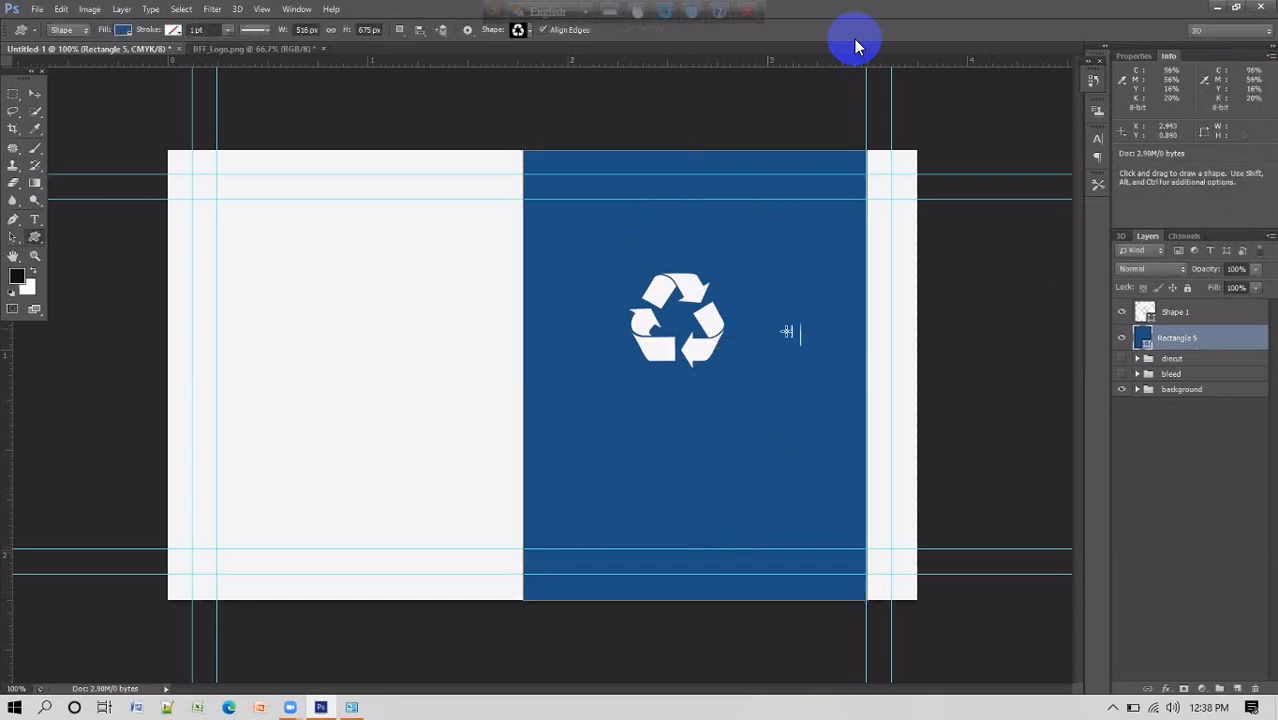
Extend the blue rectangle's right side to the canvas edge, making it 592 px wide
key(ctrl+t)
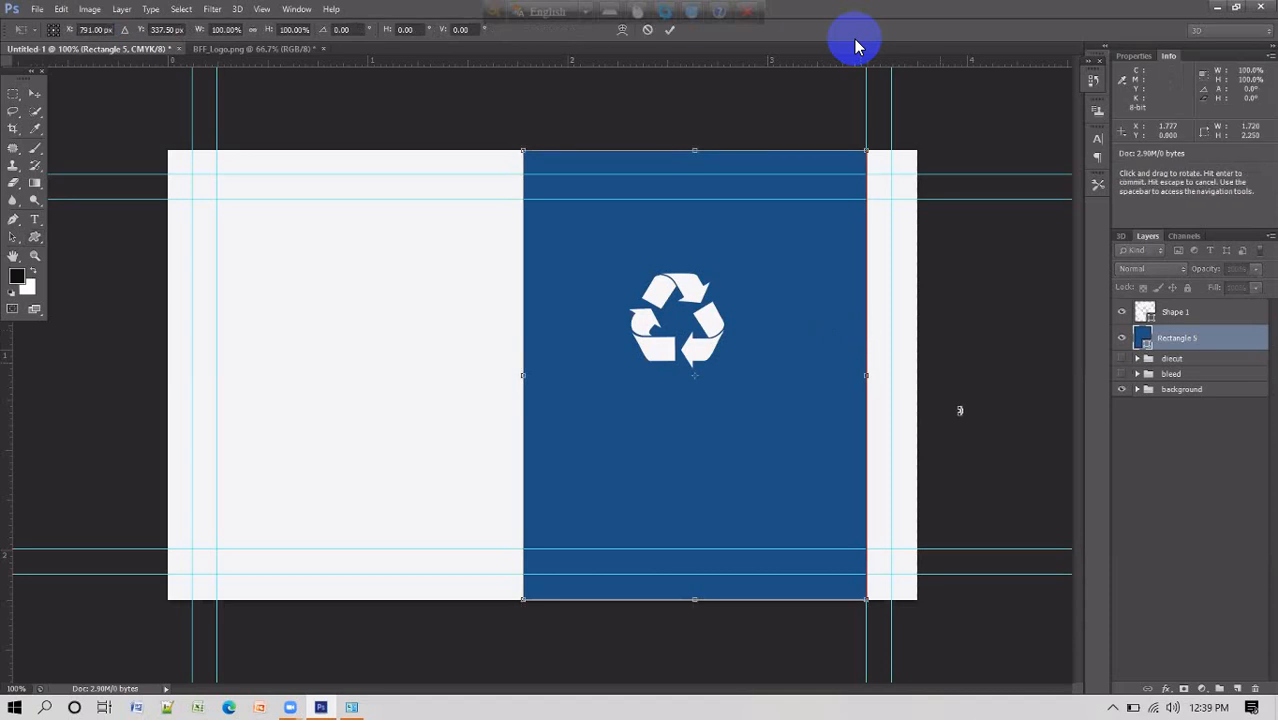
drag(866, 375, 917, 372)
key(Return)
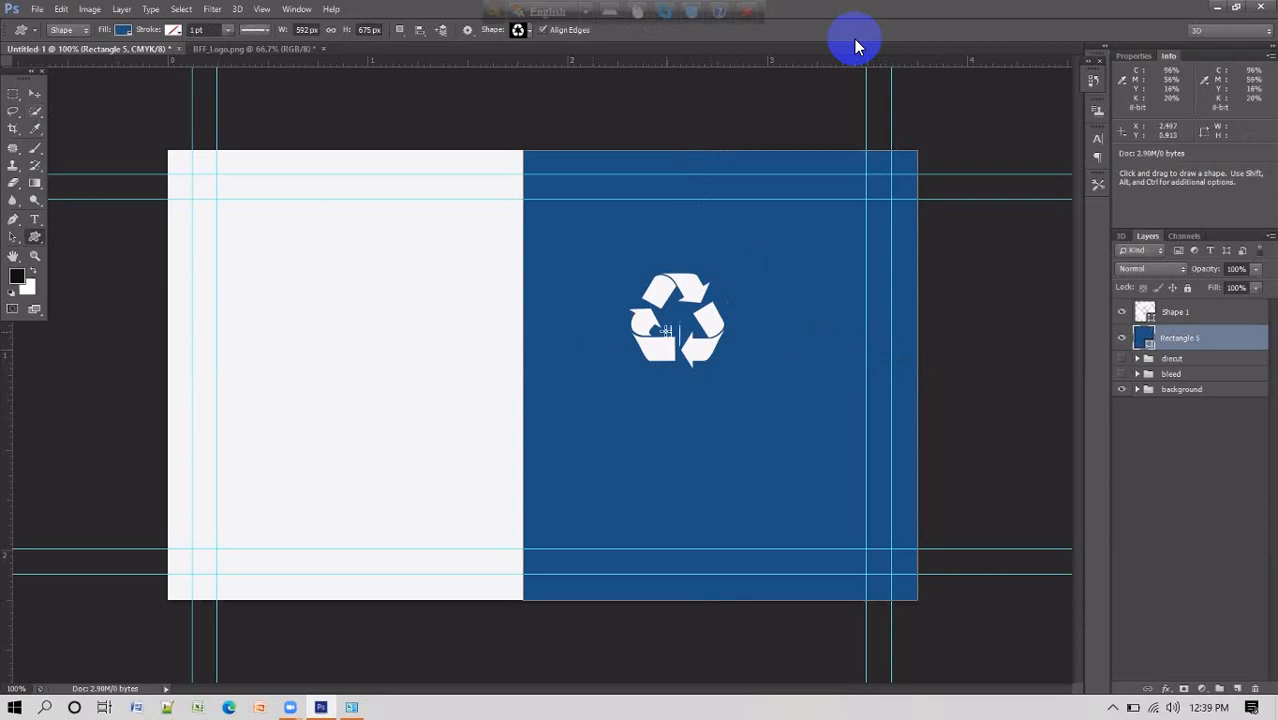
Scale the recycling symbol down to about 101 by 114 px and move it slightly right within the blue panel
click(1199, 312)
key(ctrl+t)
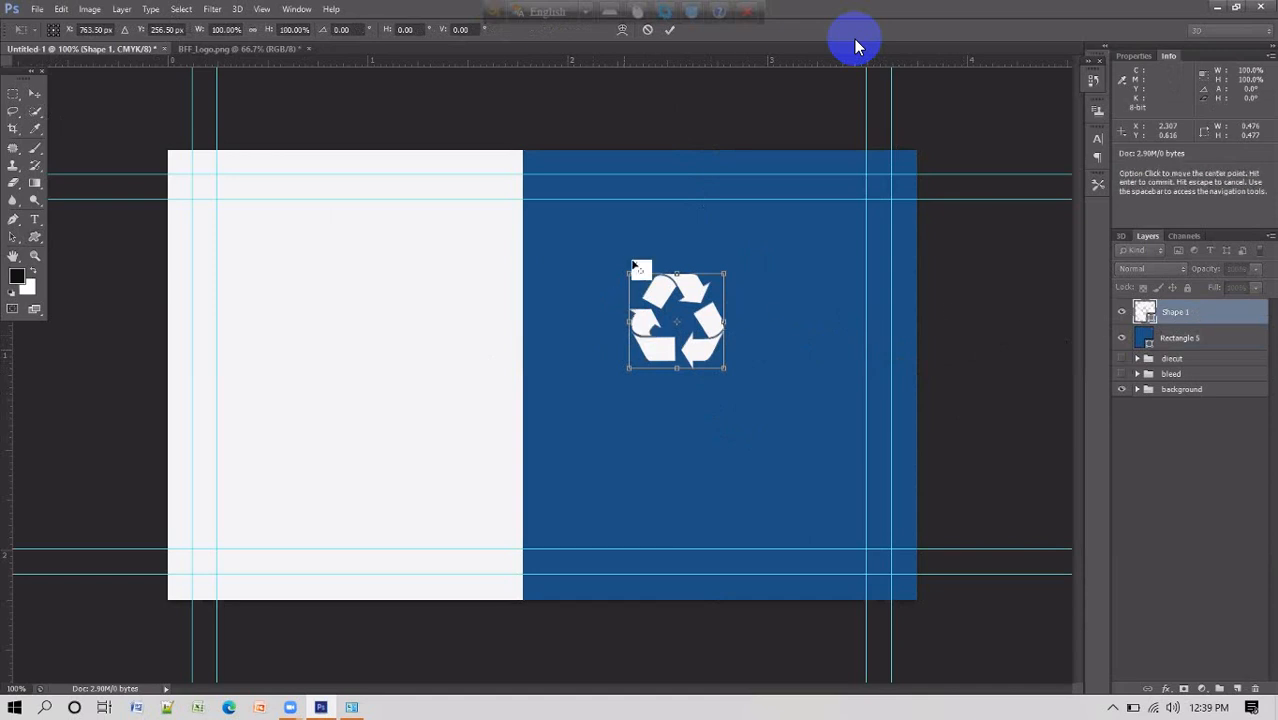
drag(628, 272, 647, 280)
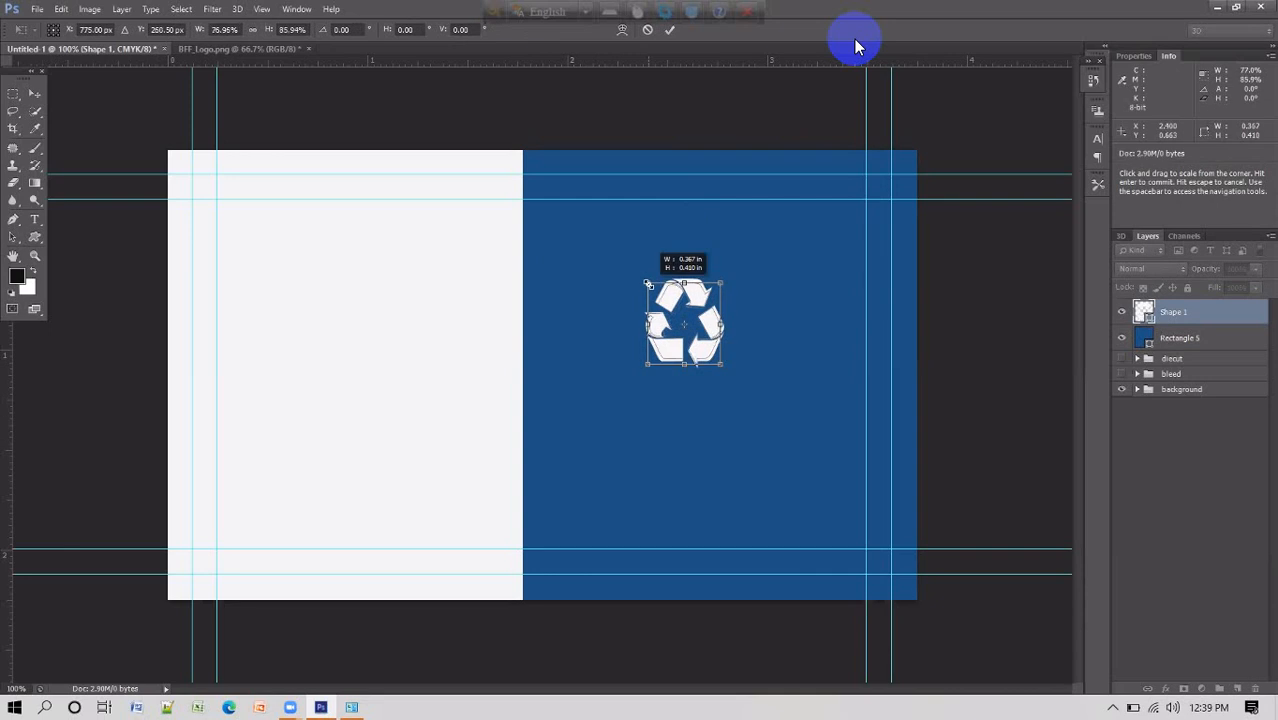
drag(648, 284, 650, 285)
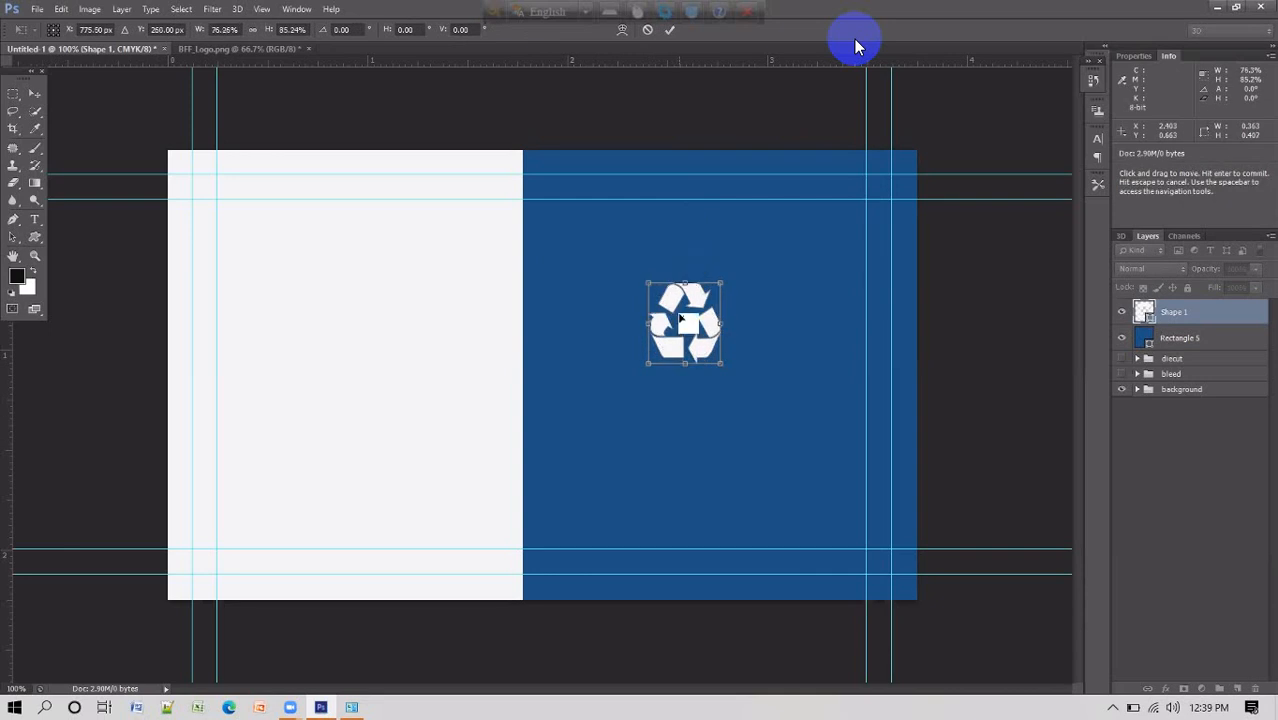
drag(655, 294, 708, 304)
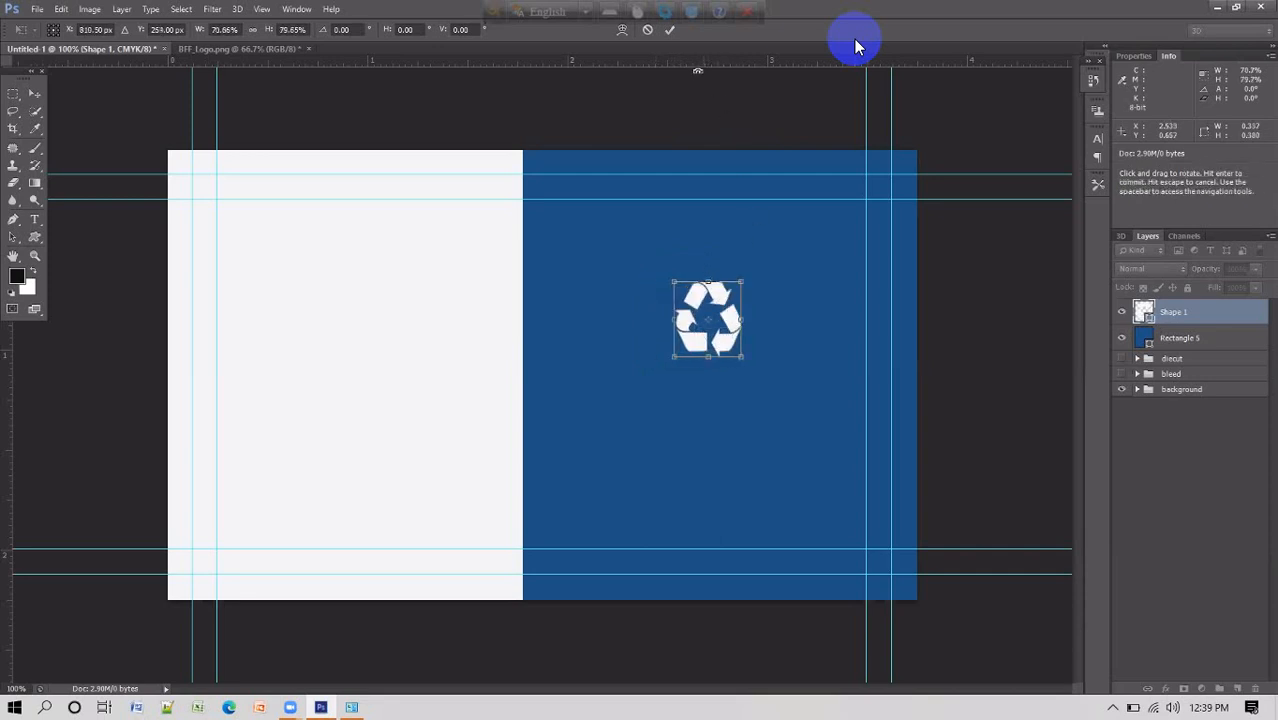
click(670, 30)
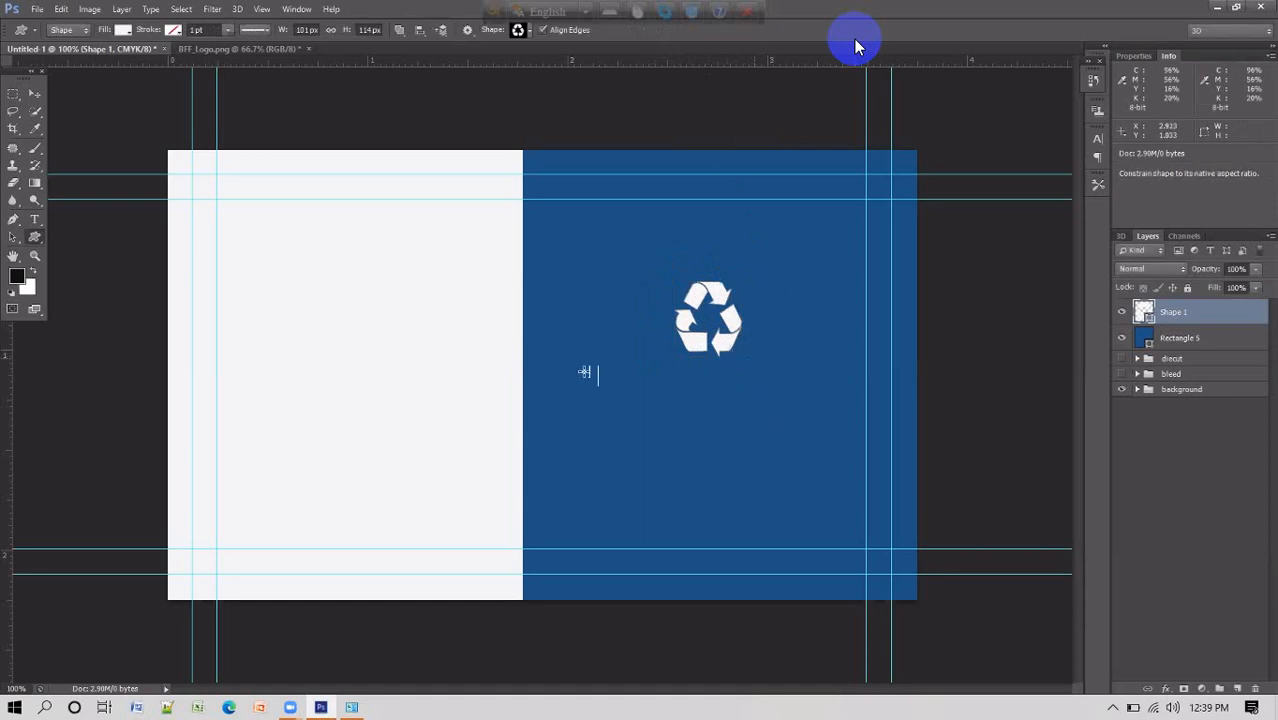
Start a point text line below the recycling symbol with the font style set to Regular
click(34, 219)
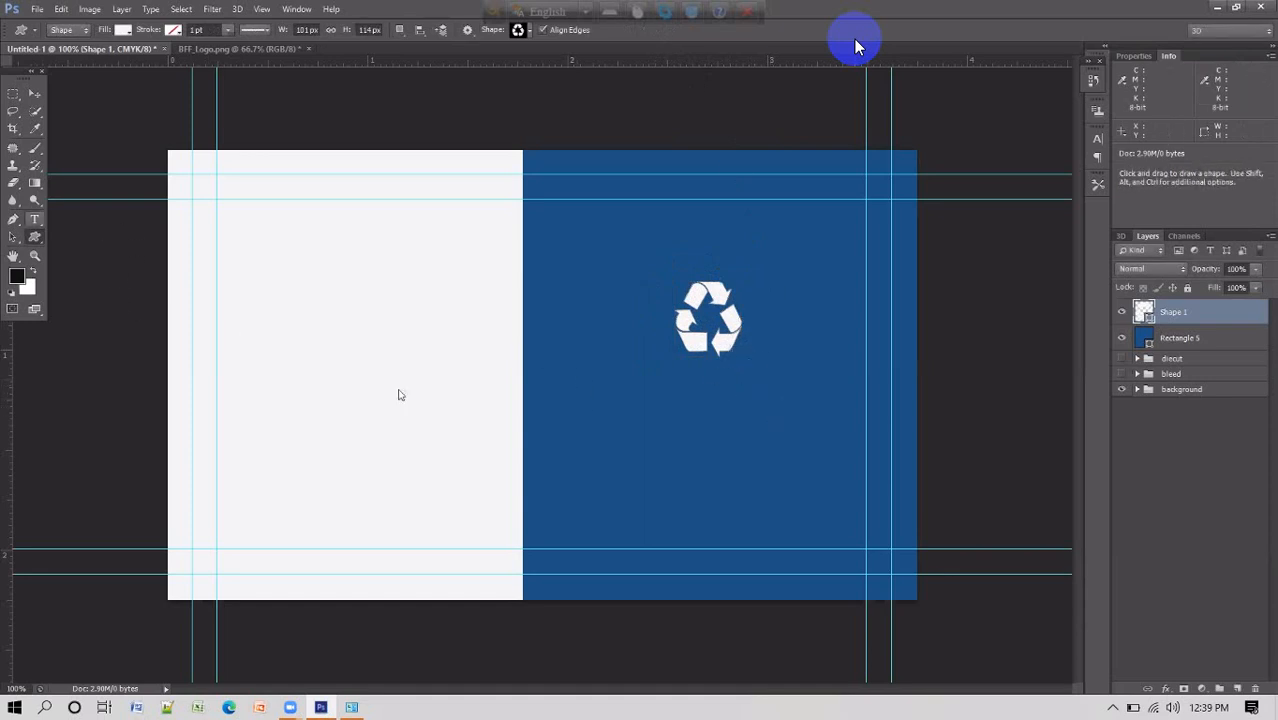
drag(606, 390, 866, 446)
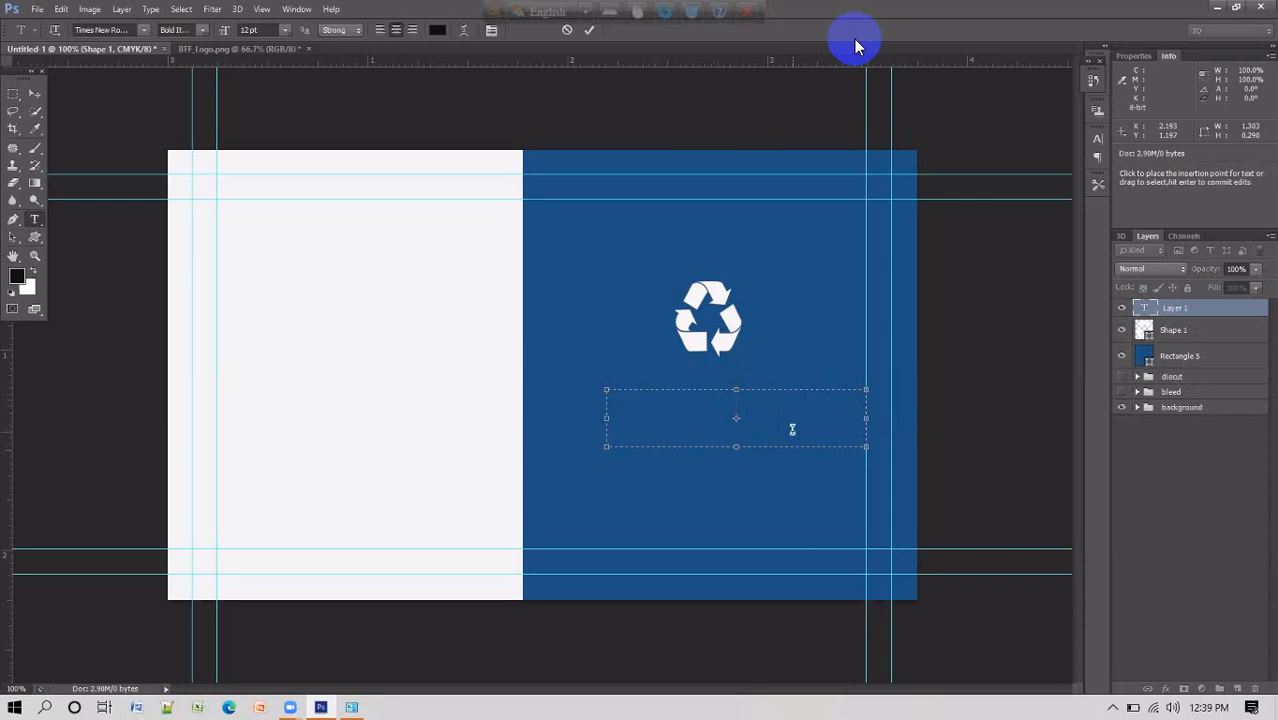
click(567, 30)
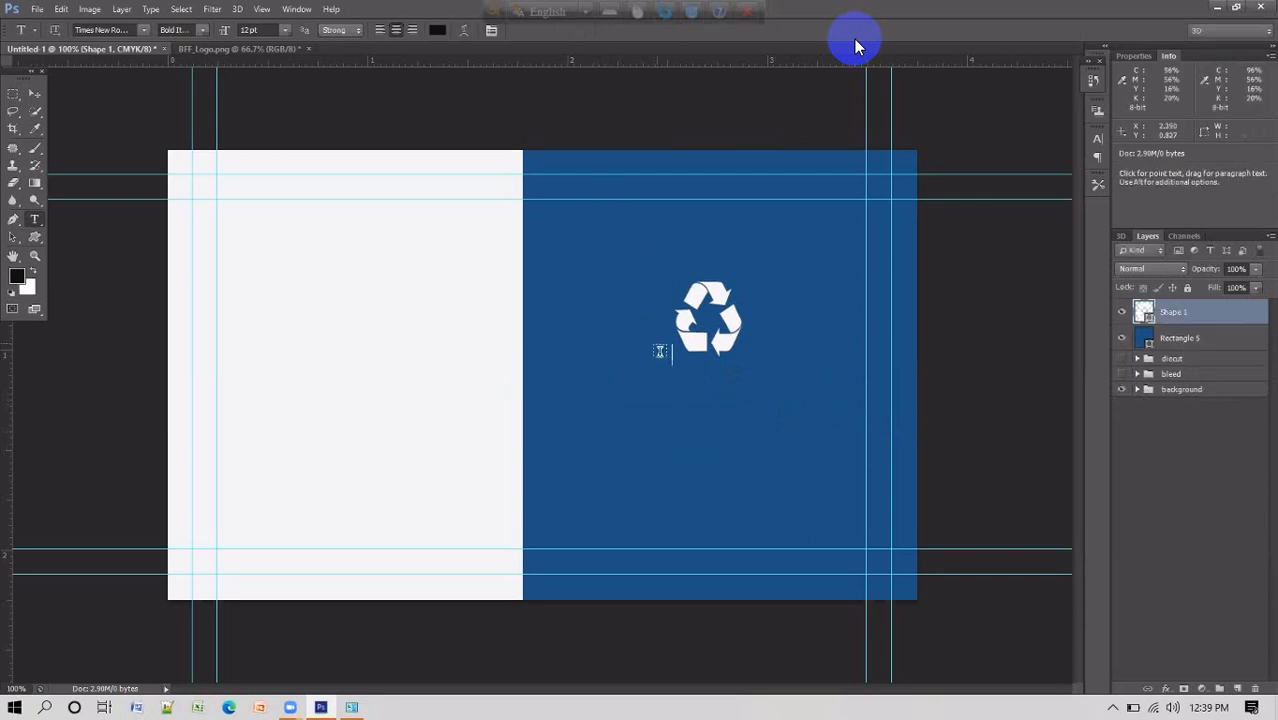
click(637, 395)
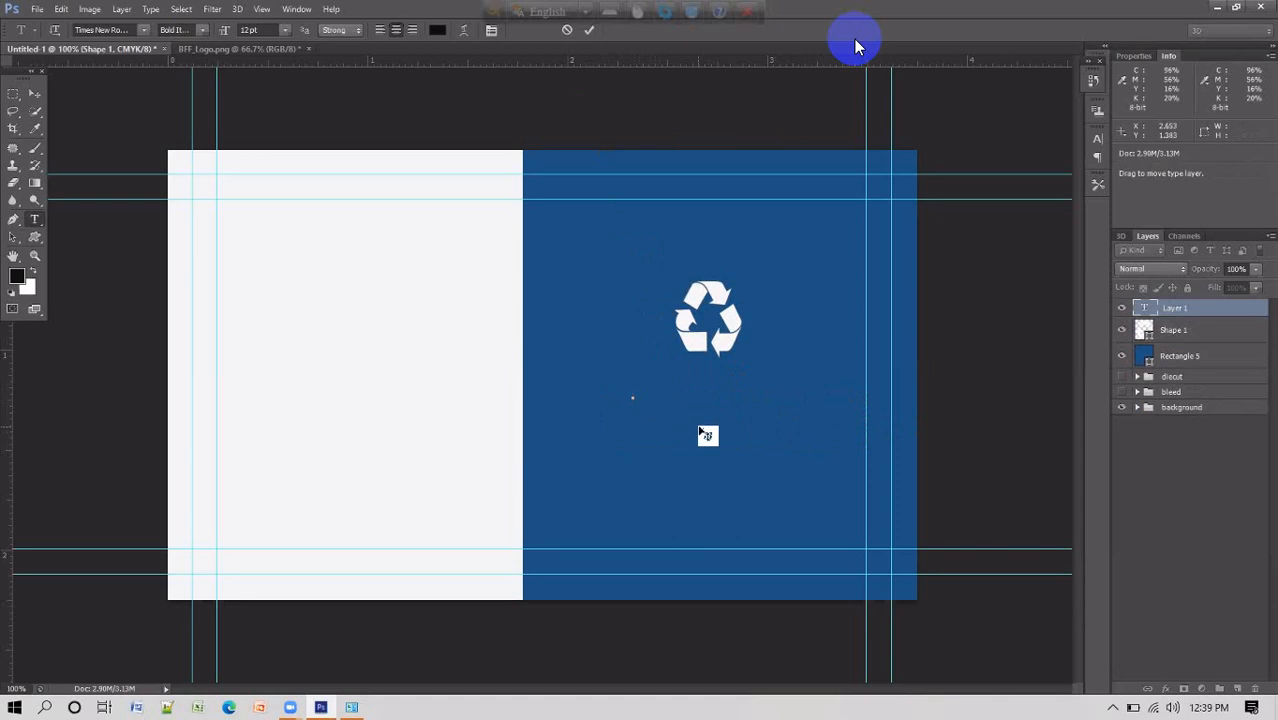
text(co)
key(BackSpace)
key(BackSpace)
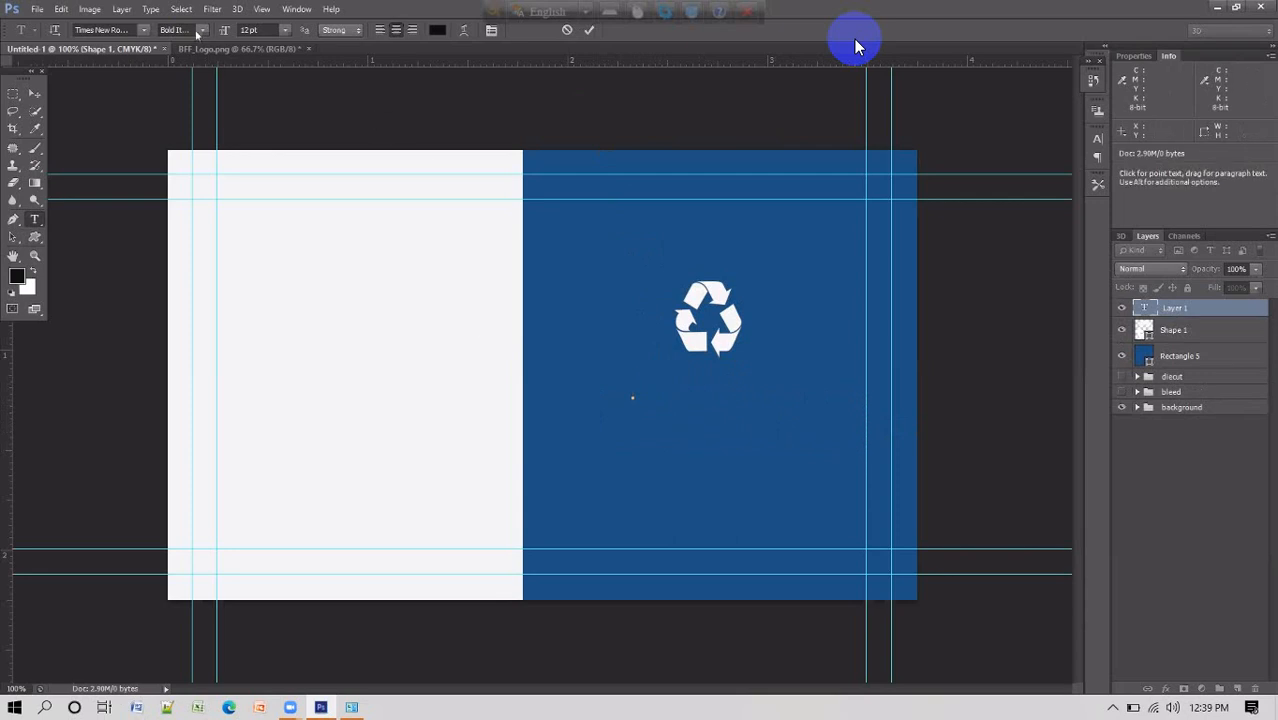
click(198, 32)
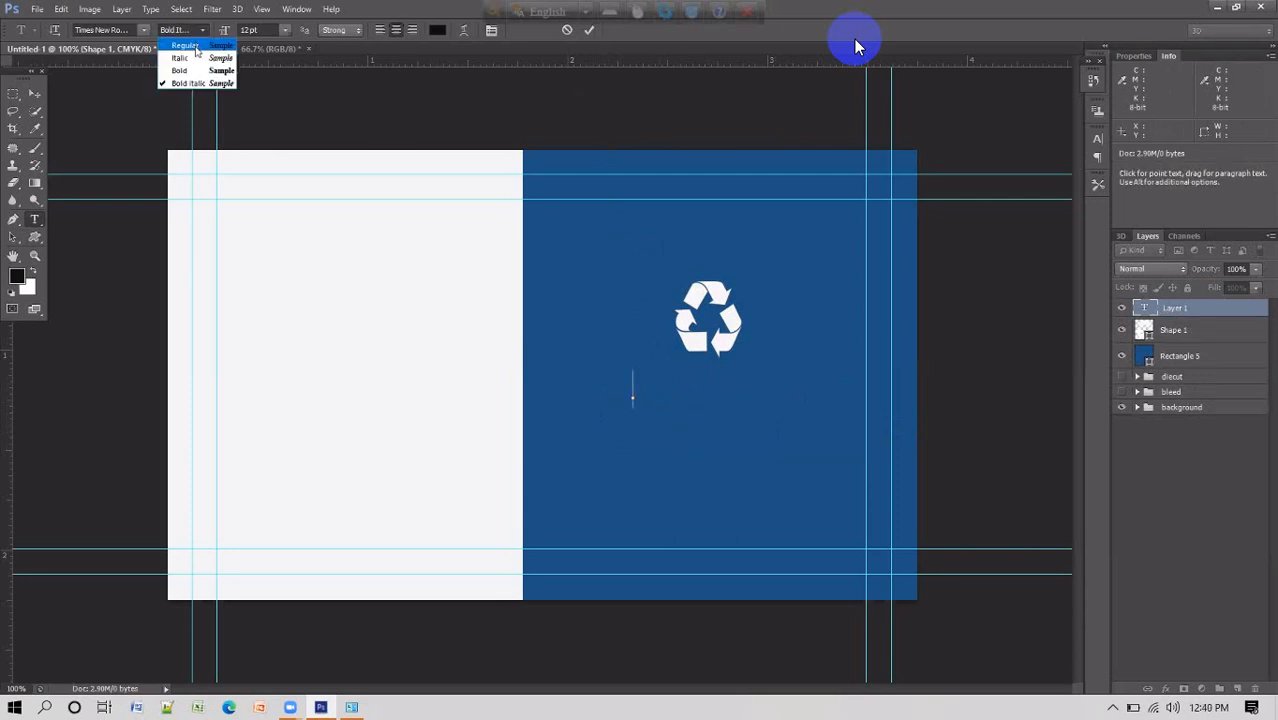
click(196, 48)
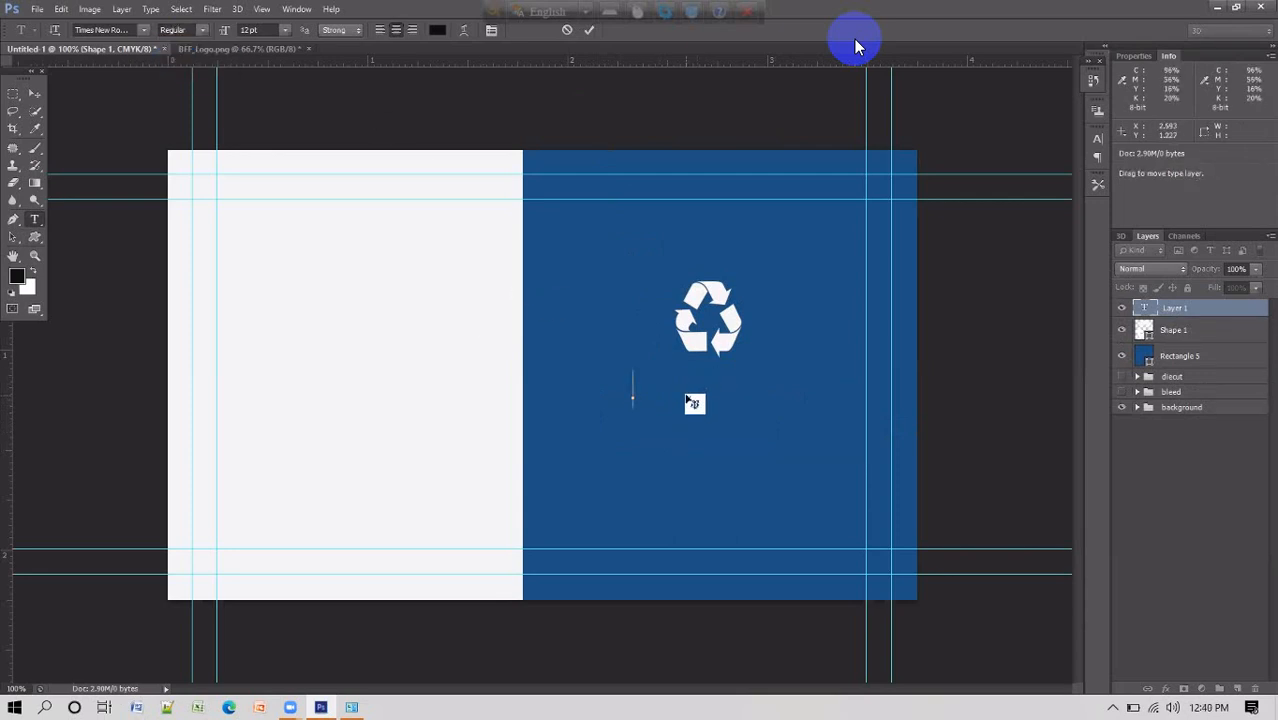
text(C)
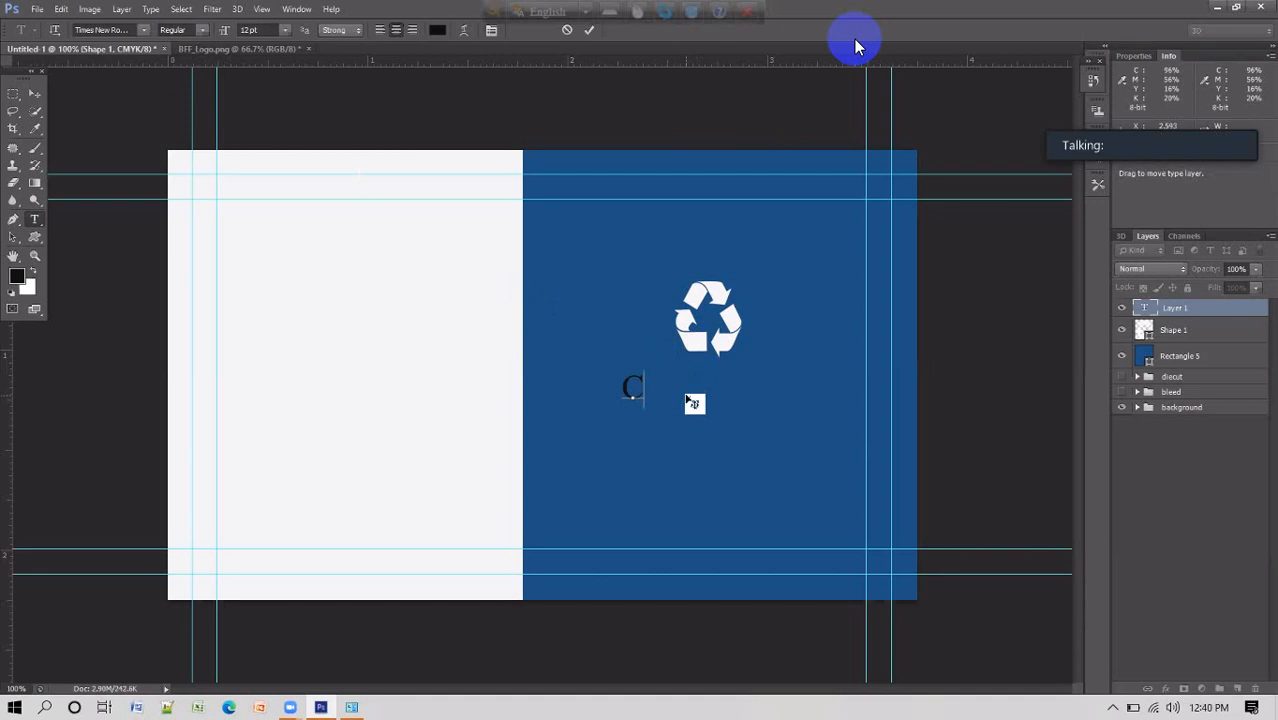
text(om)
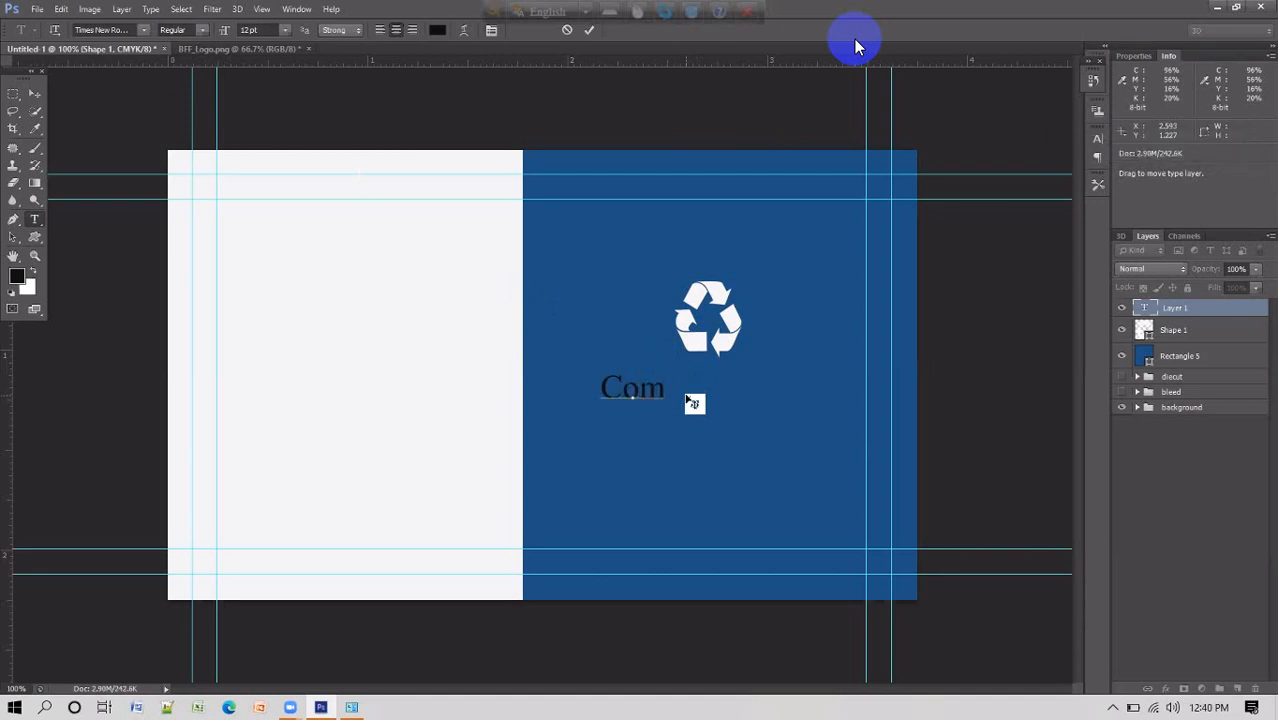
text(pany)
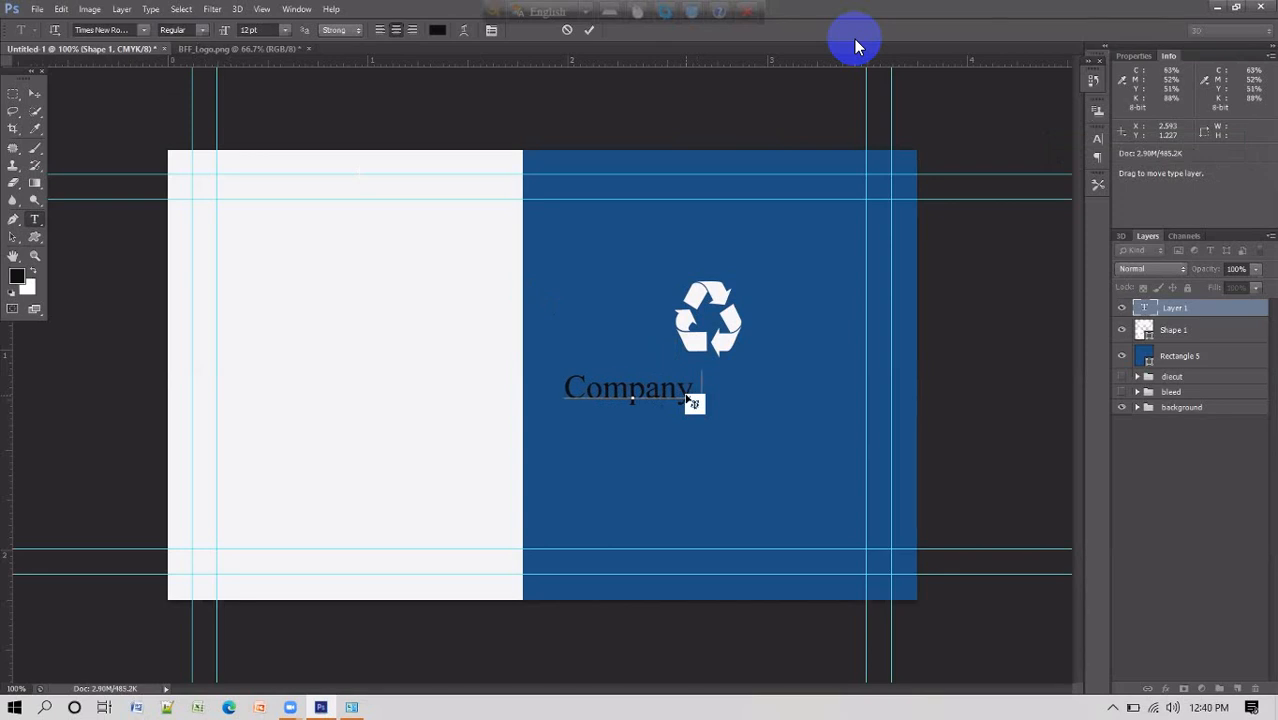
key(BackSpace)
key(BackSpace)
key(BackSpace)
key(BackSpace)
key(BackSpace)
key(BackSpace)
key(BackSpace)
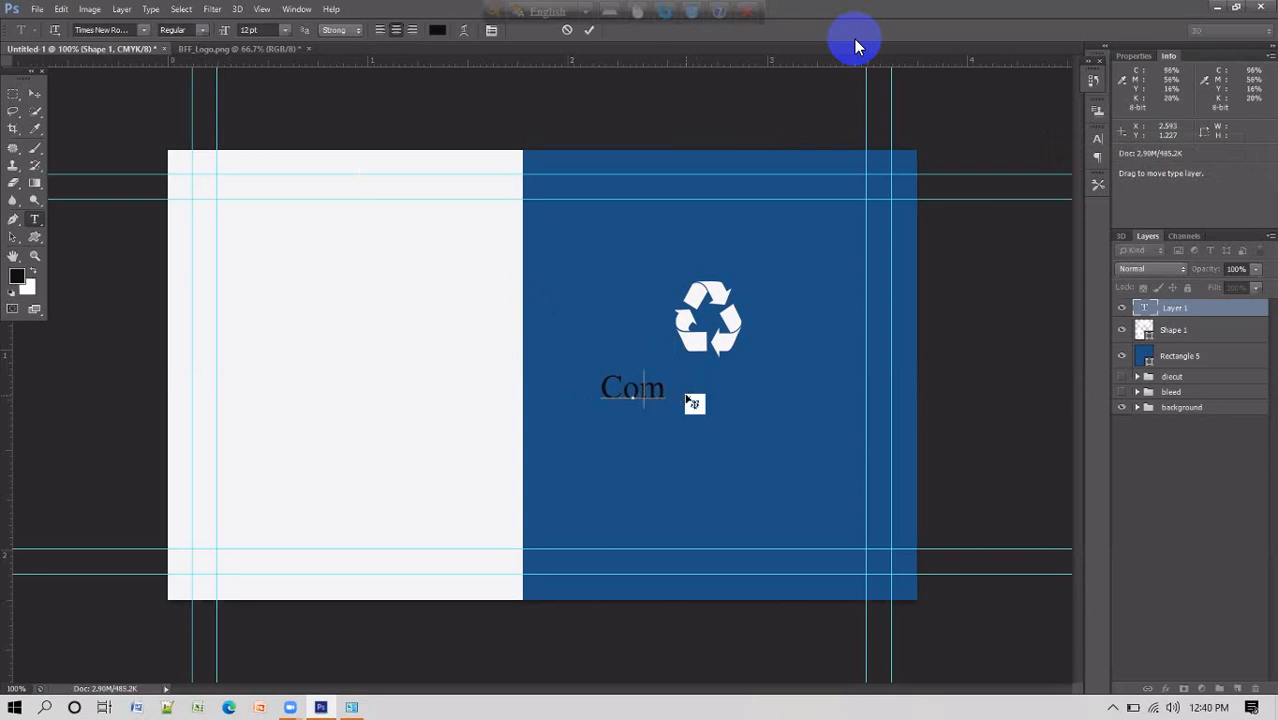
Enter COMPANY NAME in capitals as the text line below the recycling symbol
text(C)
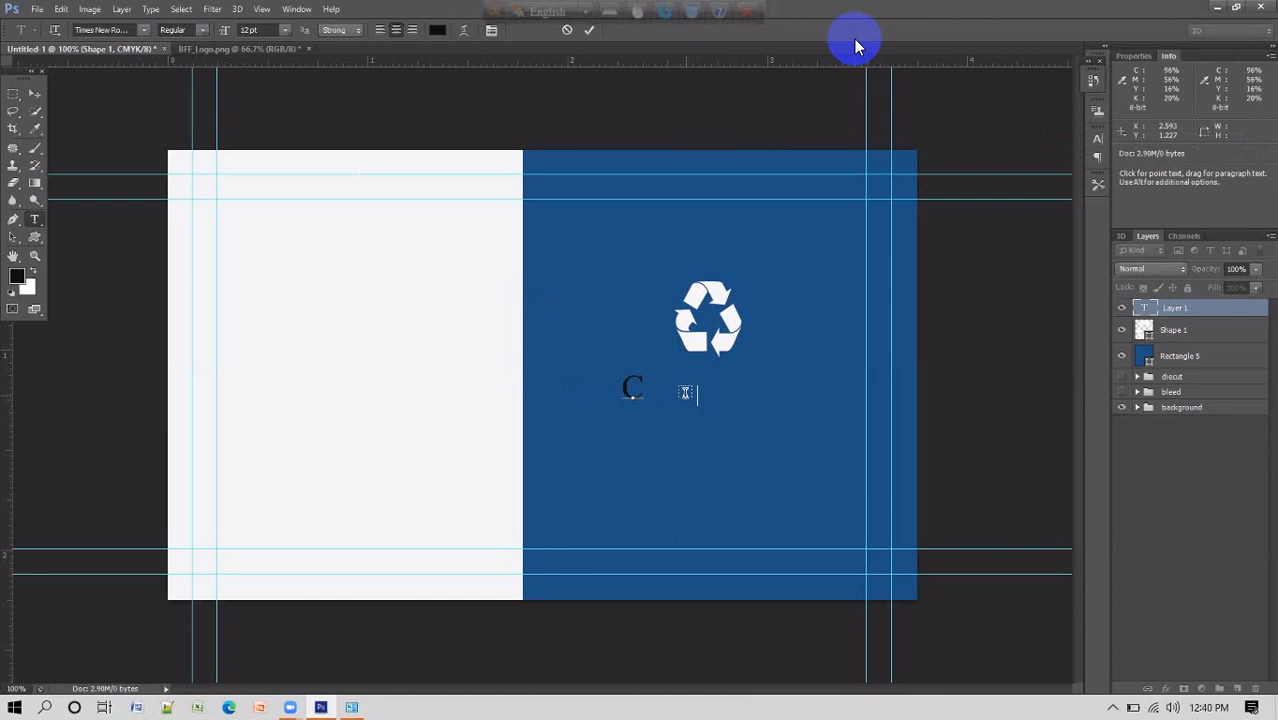
text(OMP)
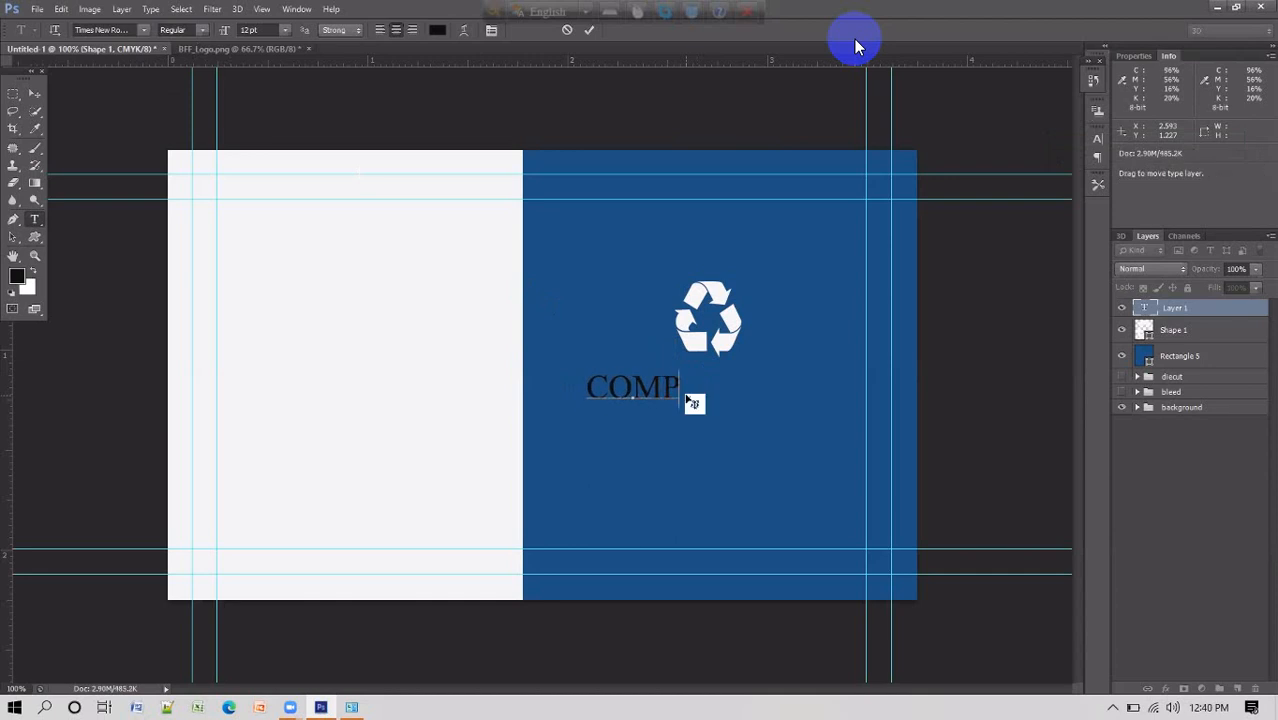
text(ANT)
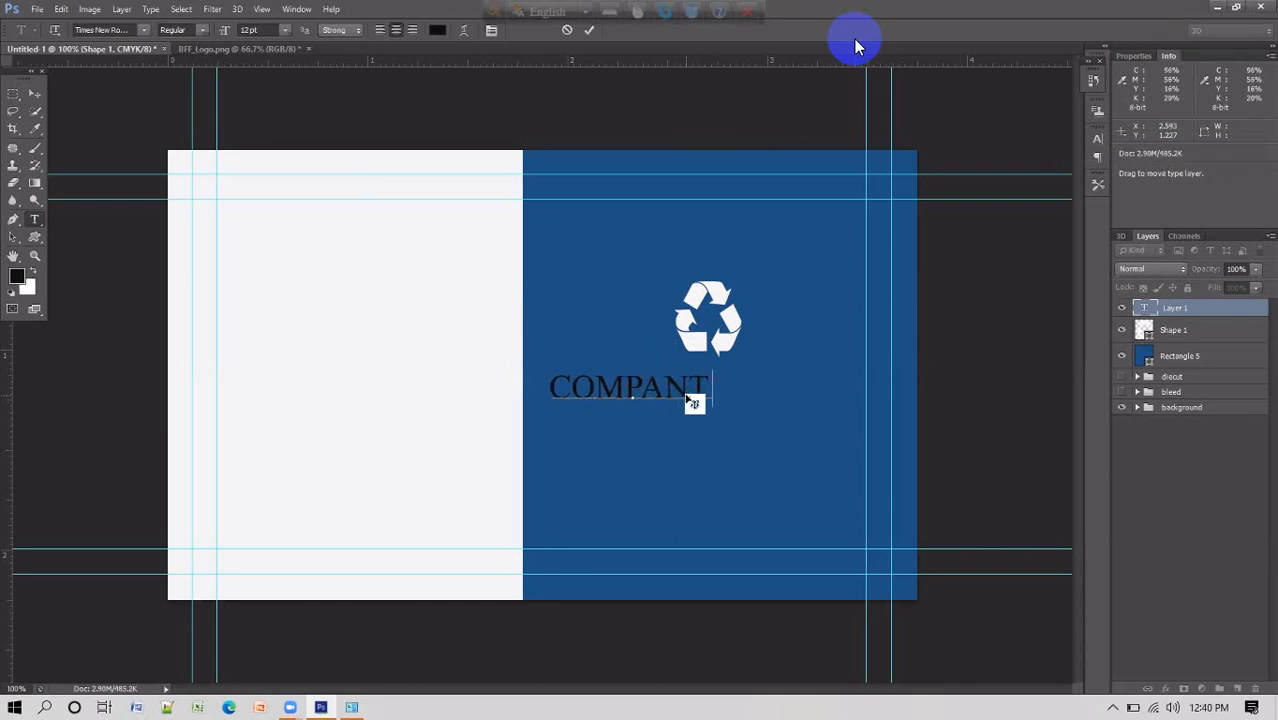
key(BackSpace)
text(Y)
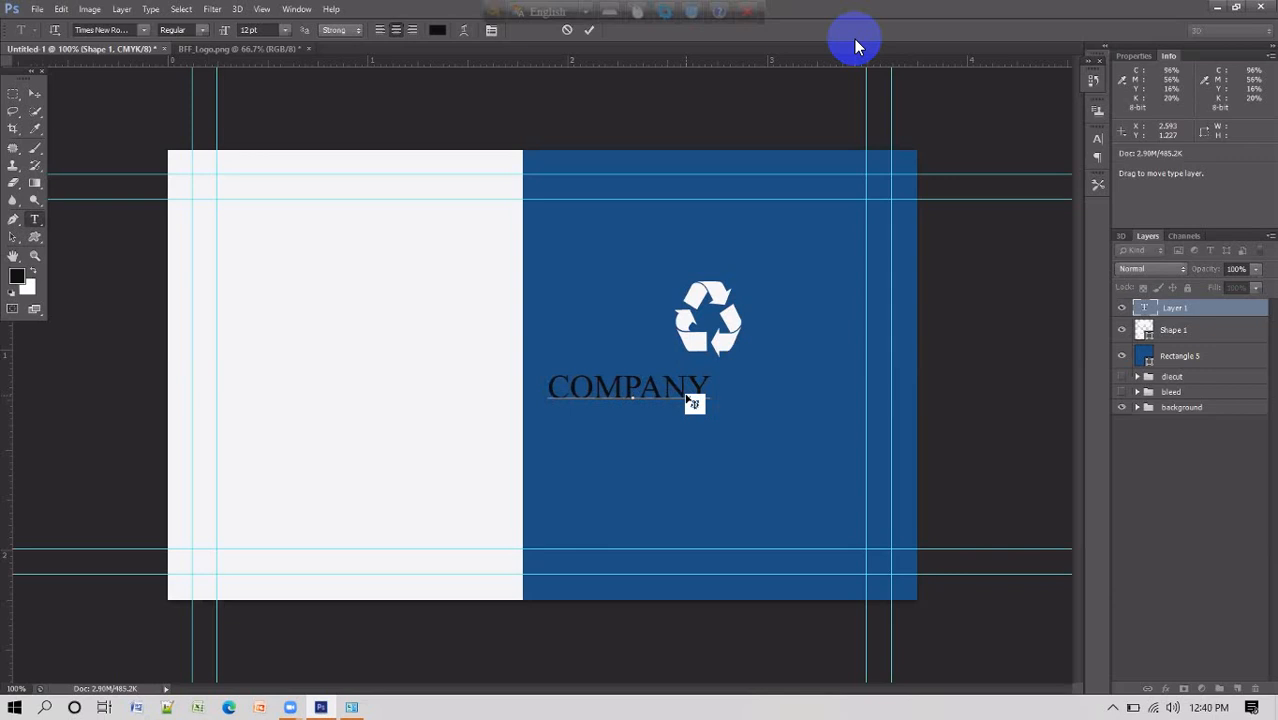
text( NAM)
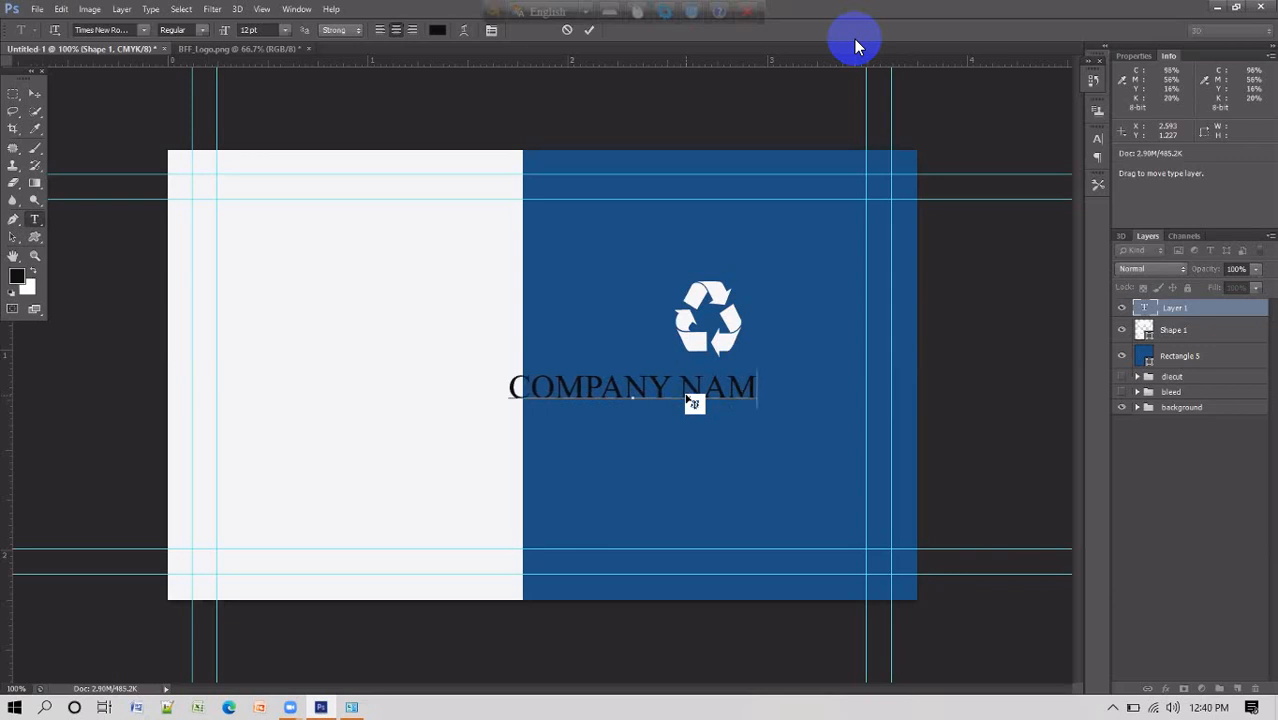
text(Y)
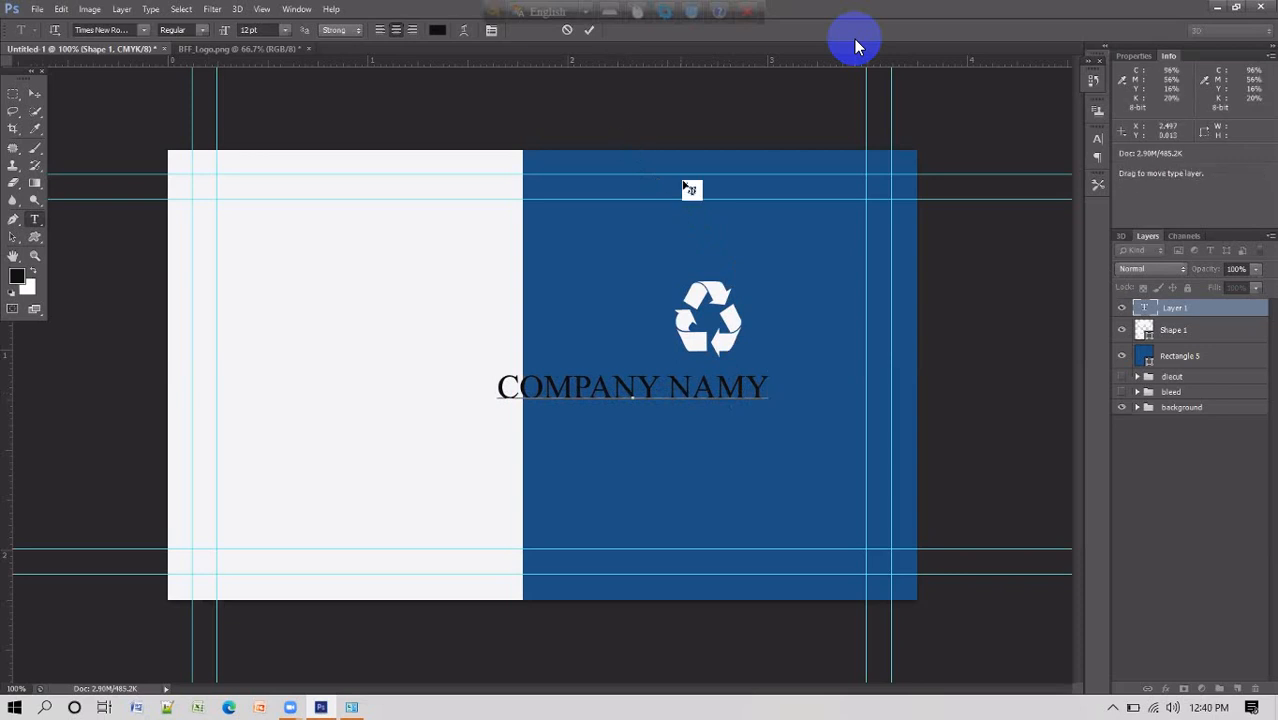
key(BackSpace)
text(E)
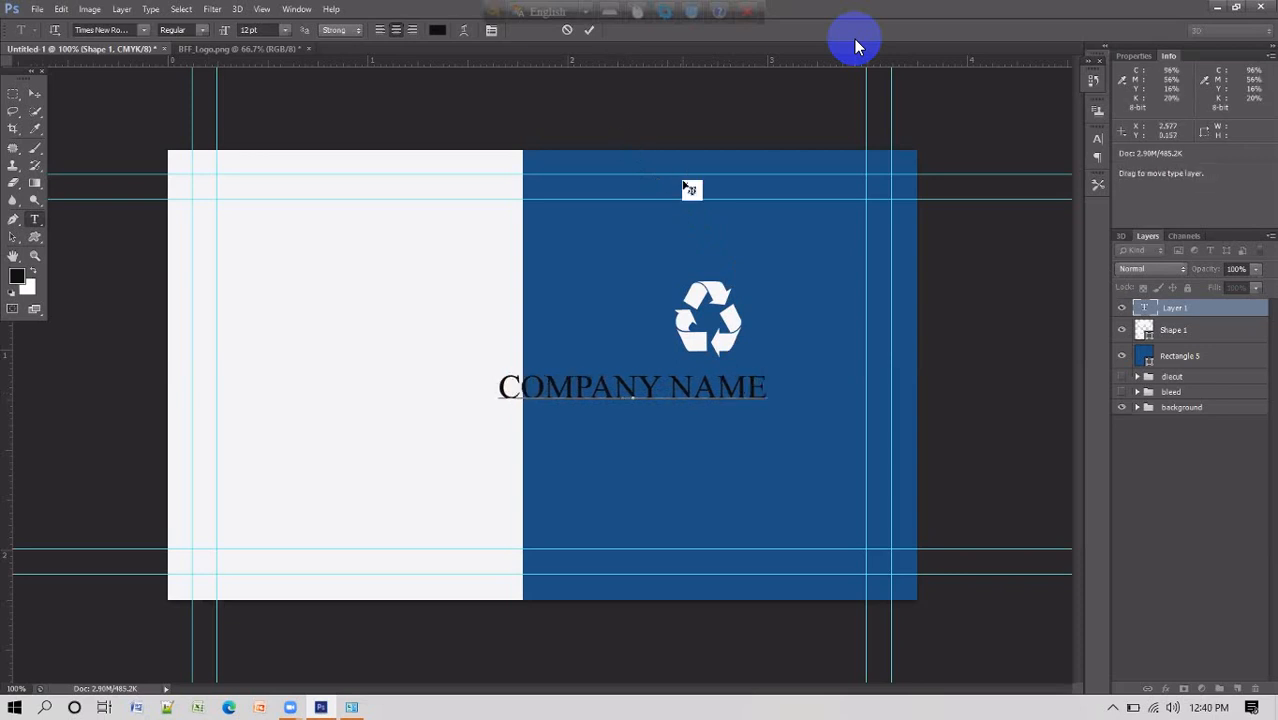
key(BackSpace)
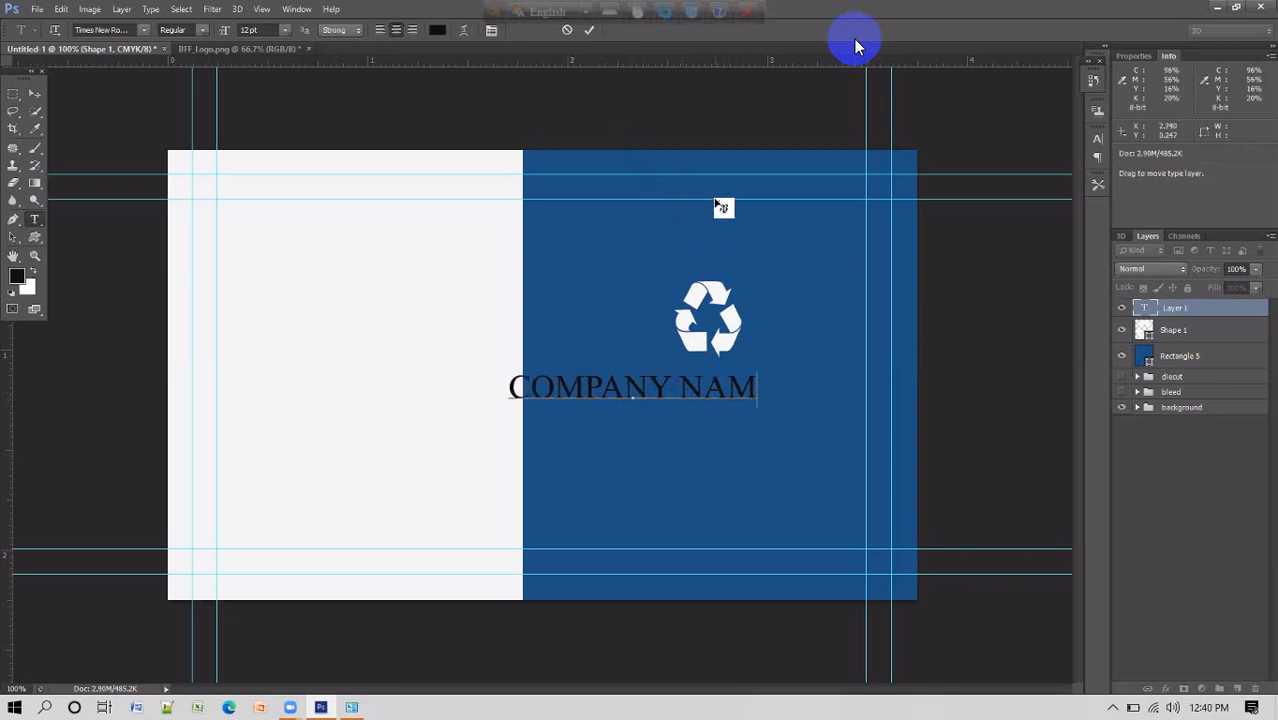
text(E)
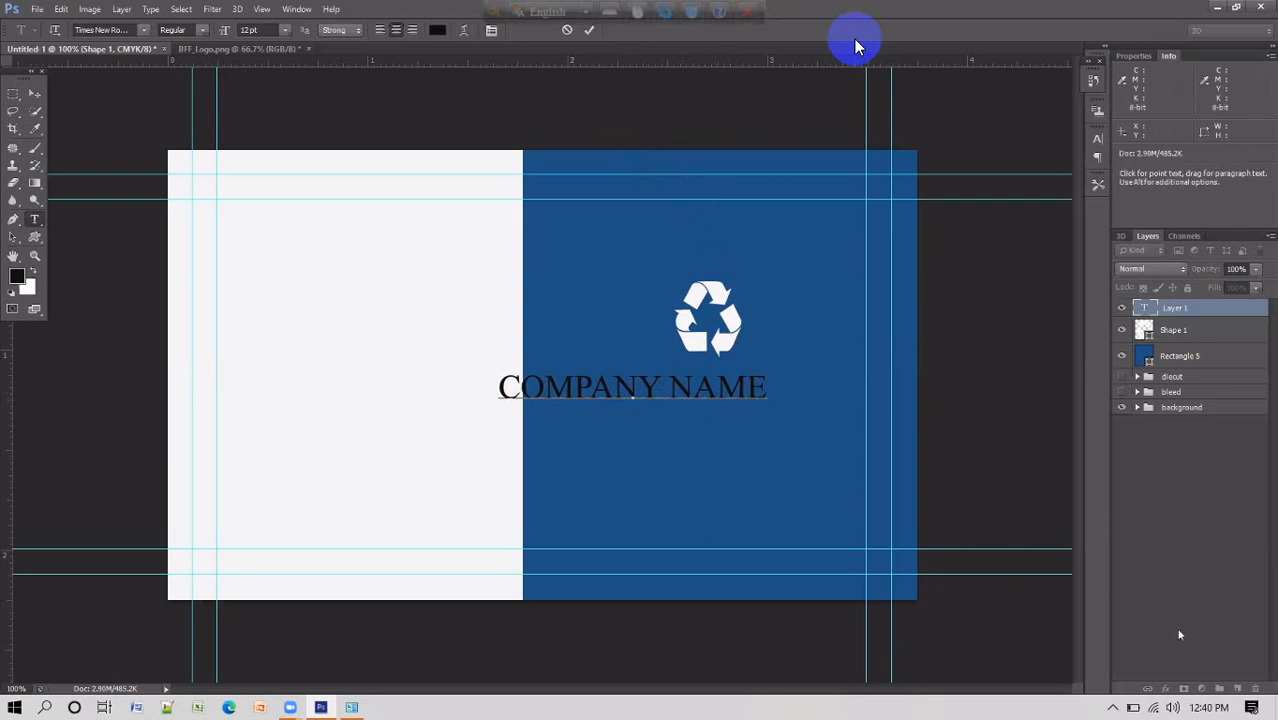
key(BackSpace)
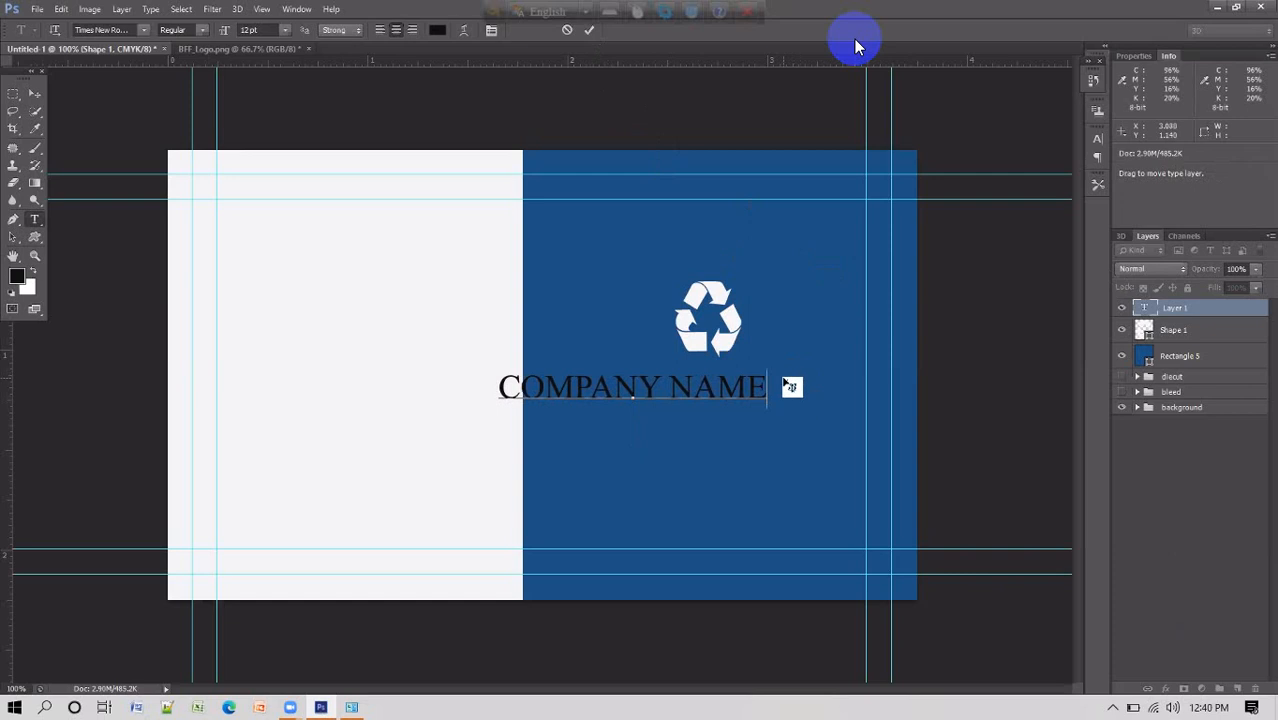
Add a second line reading TAG LINE HERE below the company name and commit the text
key(Return)
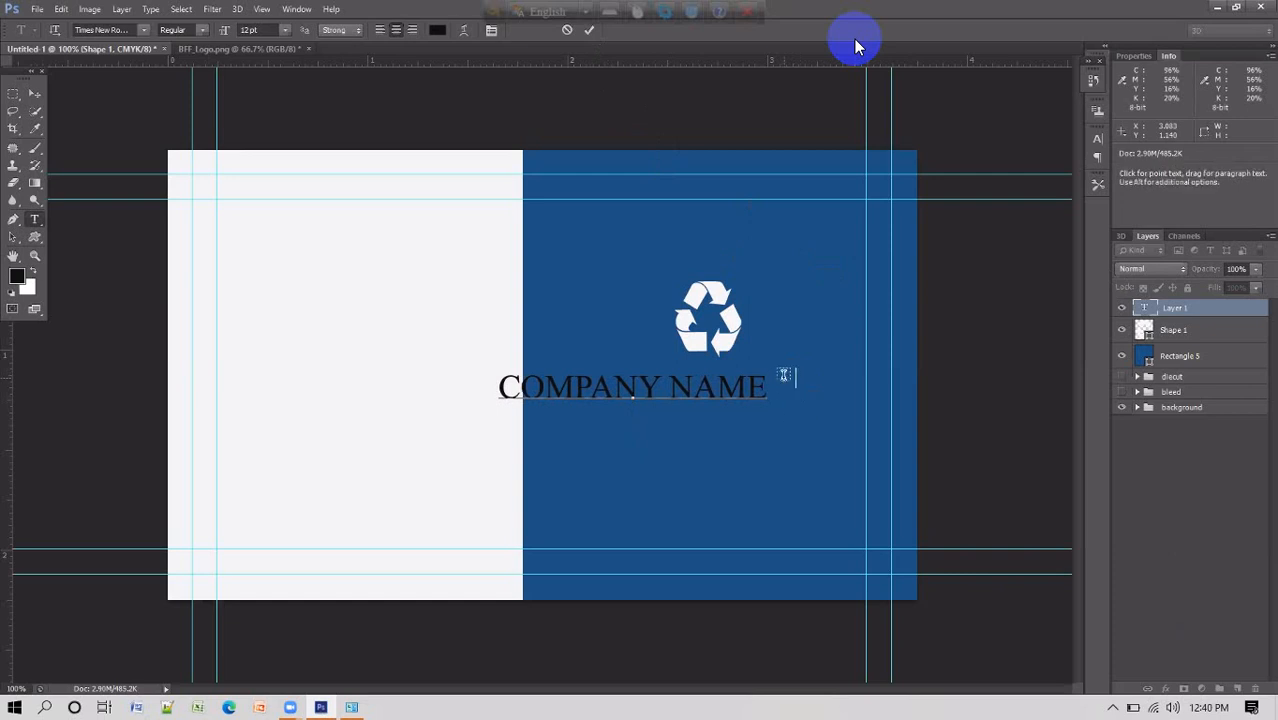
text(TAG LINE)
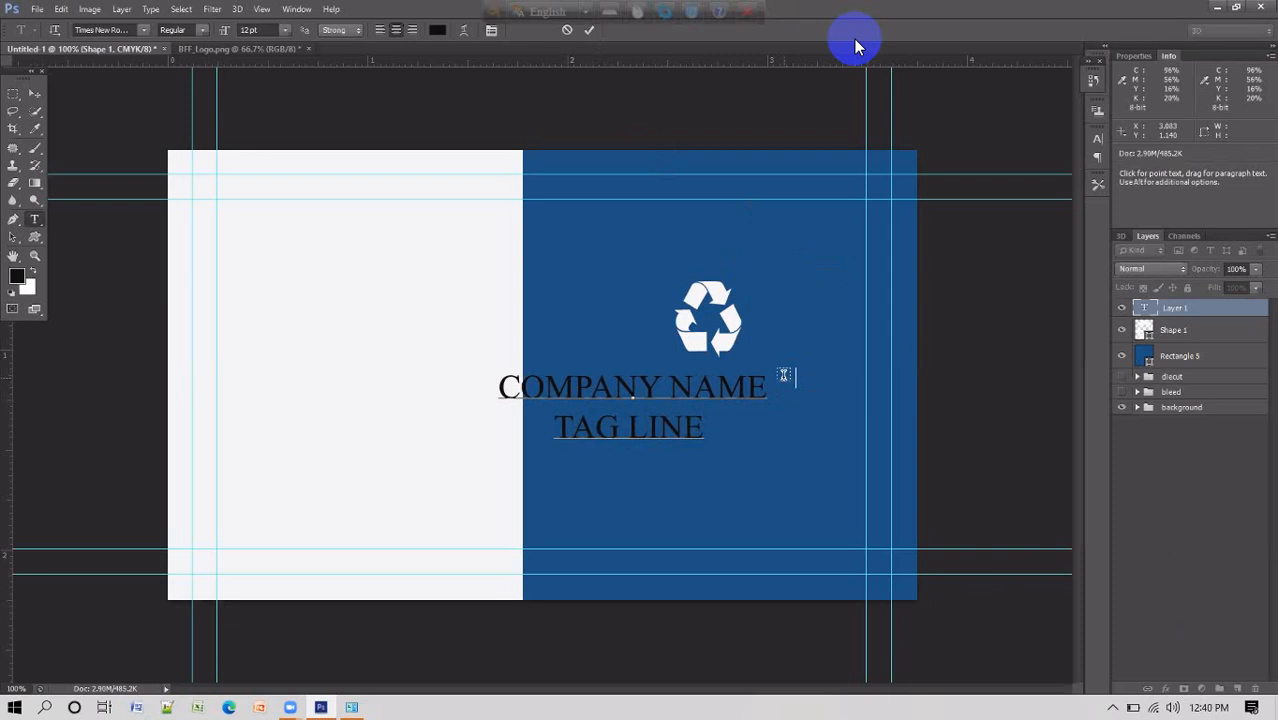
text( HE)
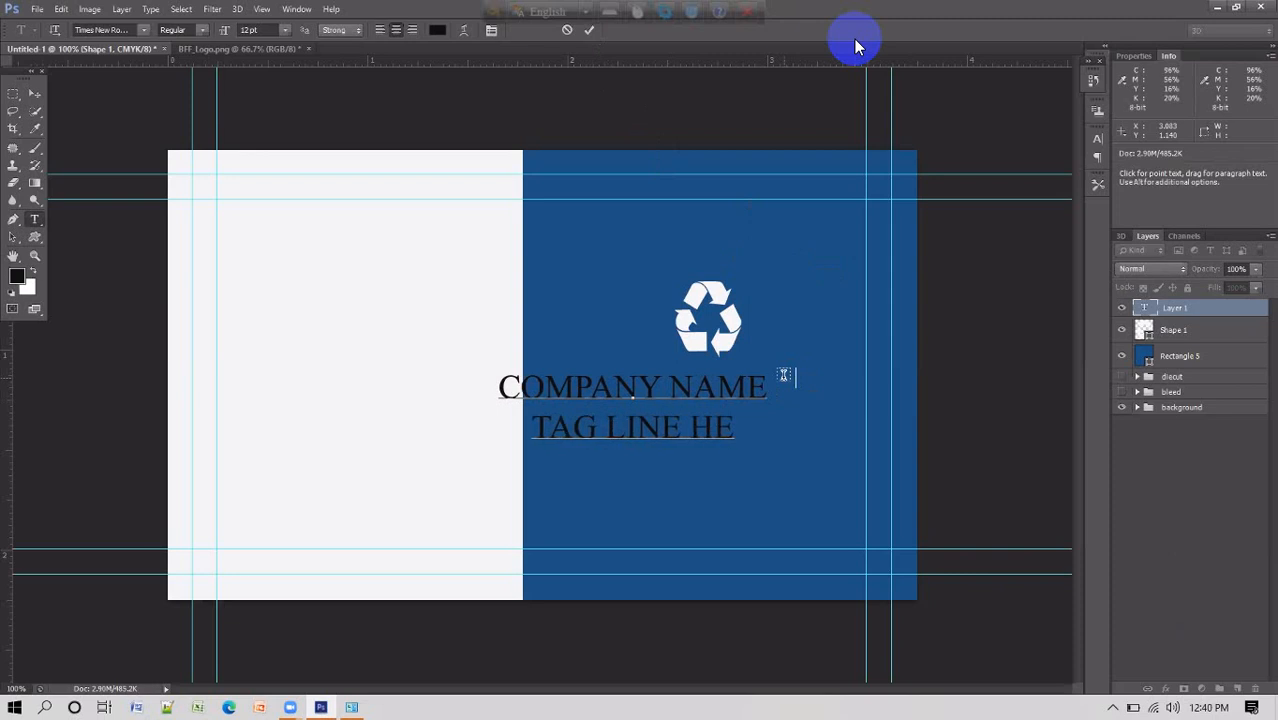
text(RE)
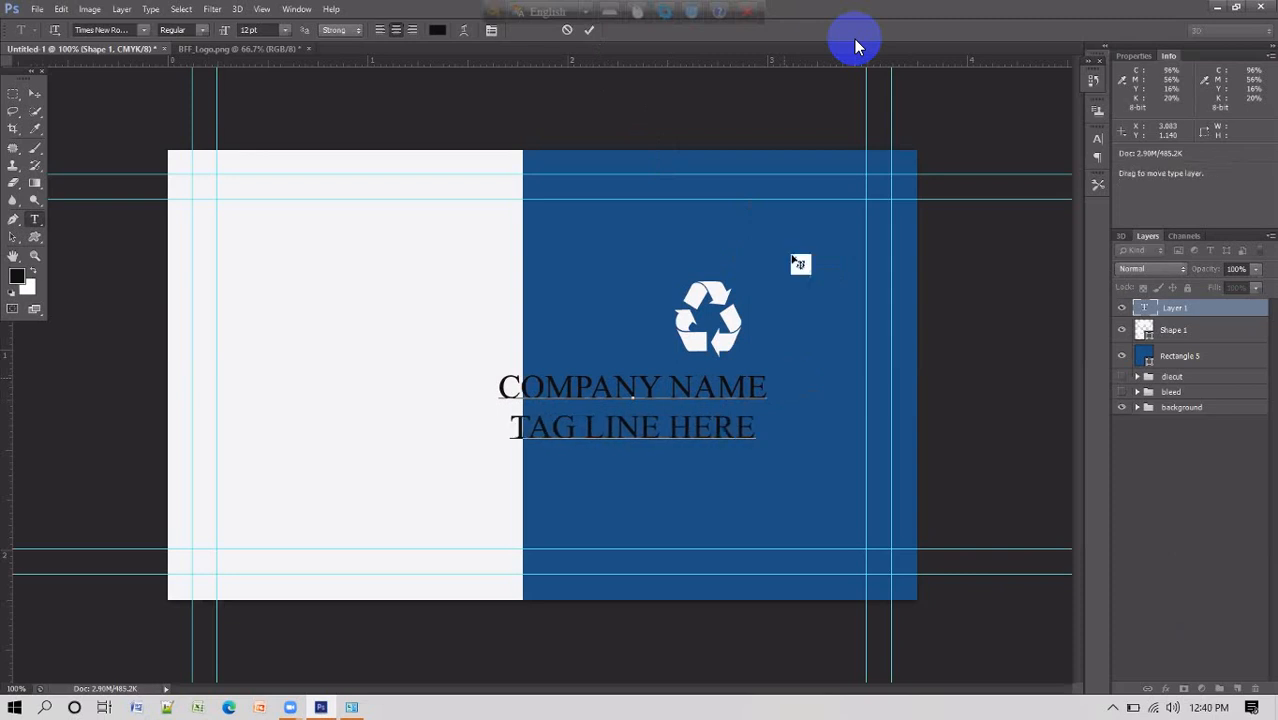
click(588, 30)
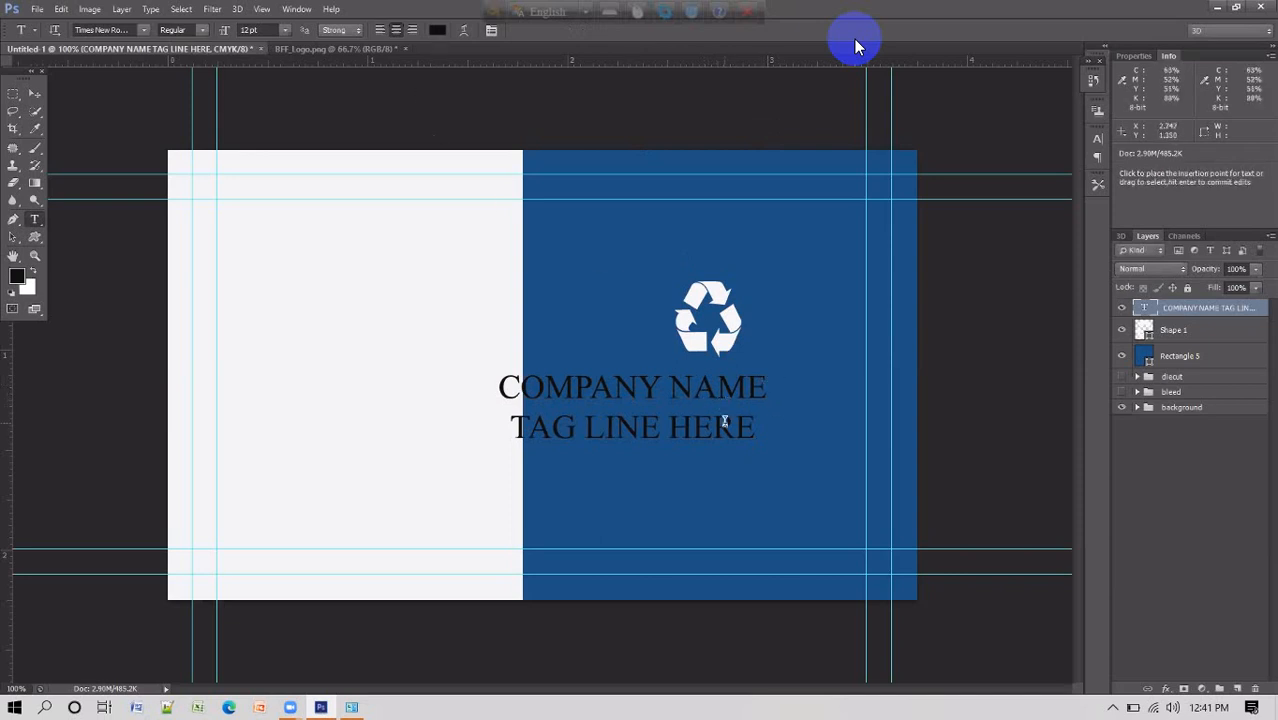
Recolor the company name and tag line text with the white background color
double_click(1142, 310)
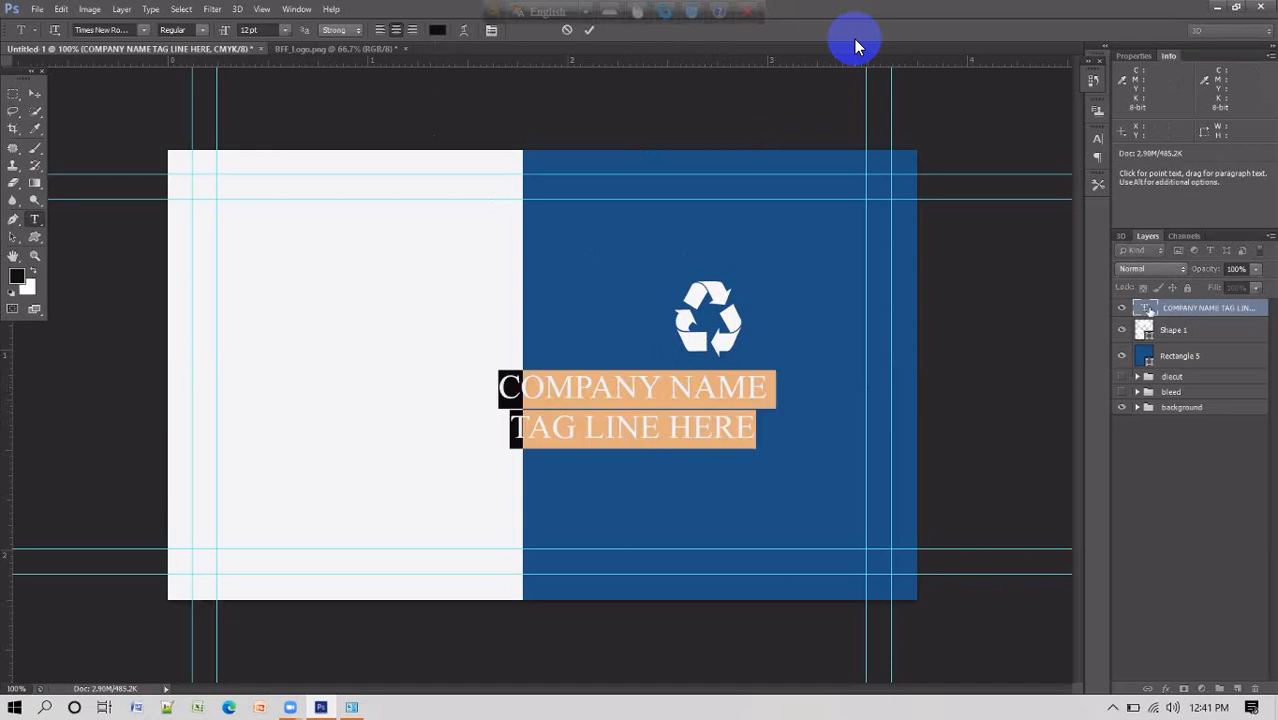
double_click(1145, 308)
click(1143, 308)
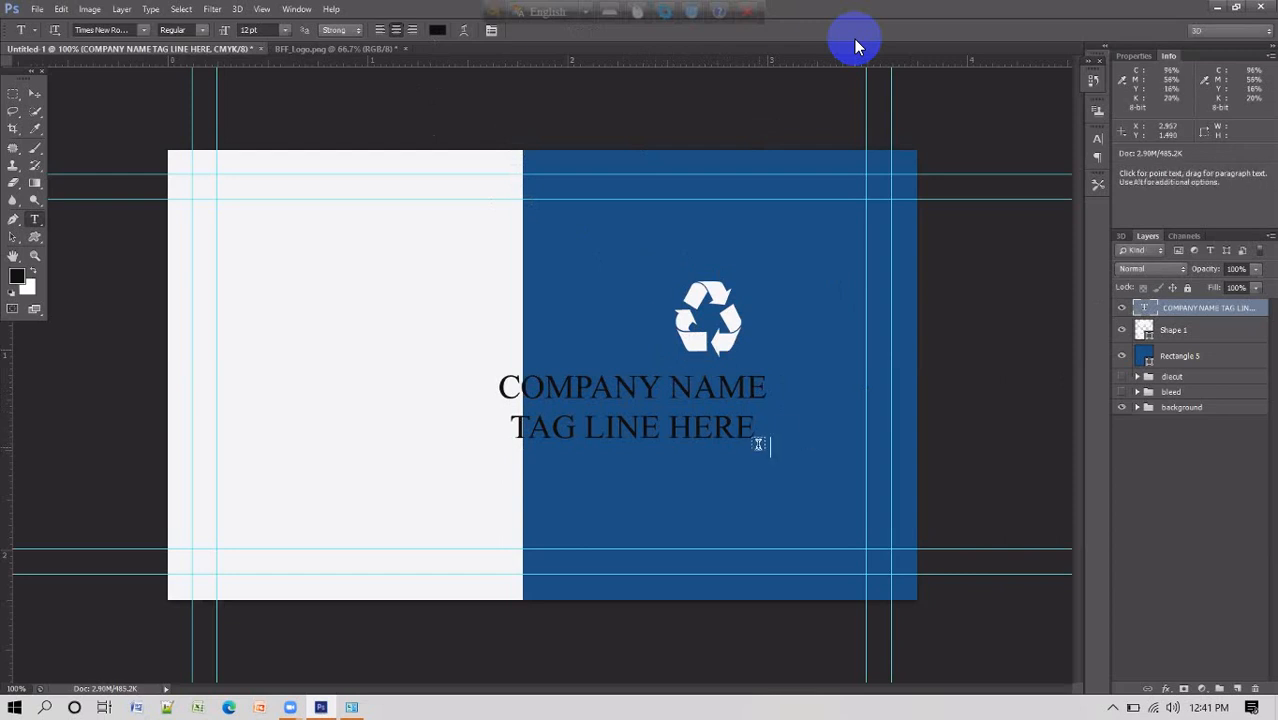
key(ctrl)
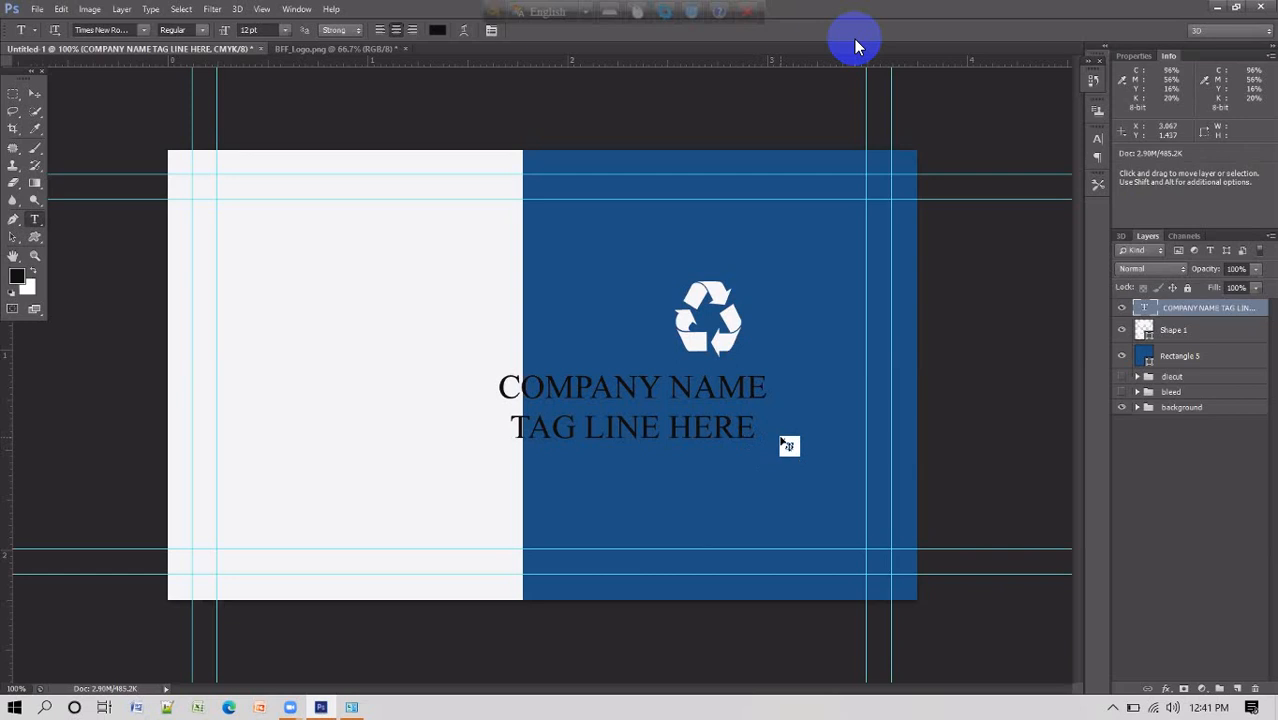
key(ctrl+BackSpace)
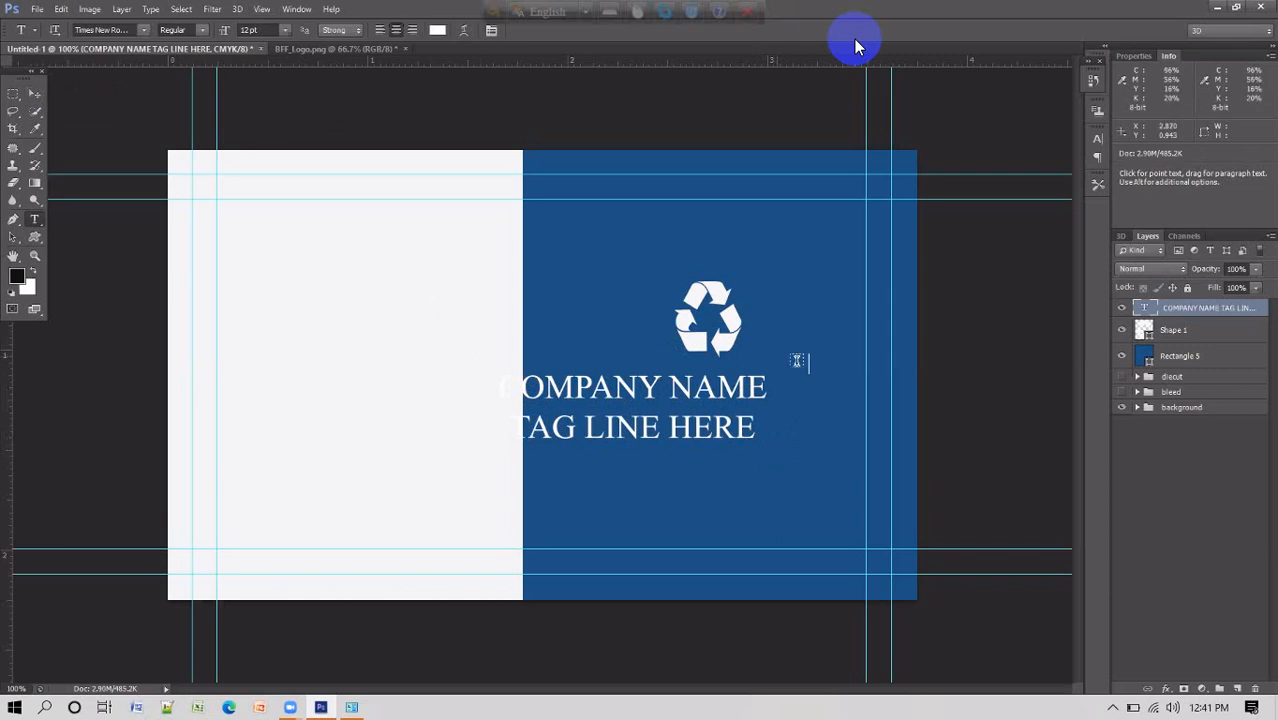
click(819, 401)
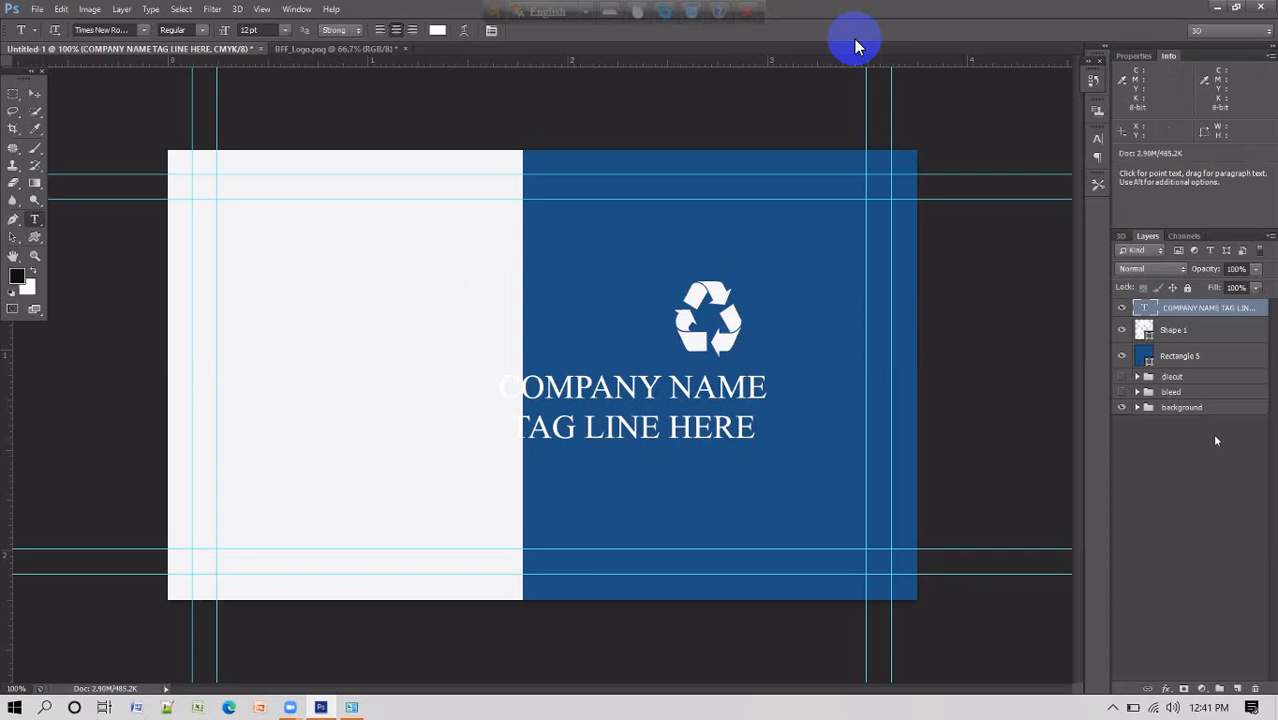
Select the text and recycling symbol layers together and align their vertical and horizontal centers
click(36, 93)
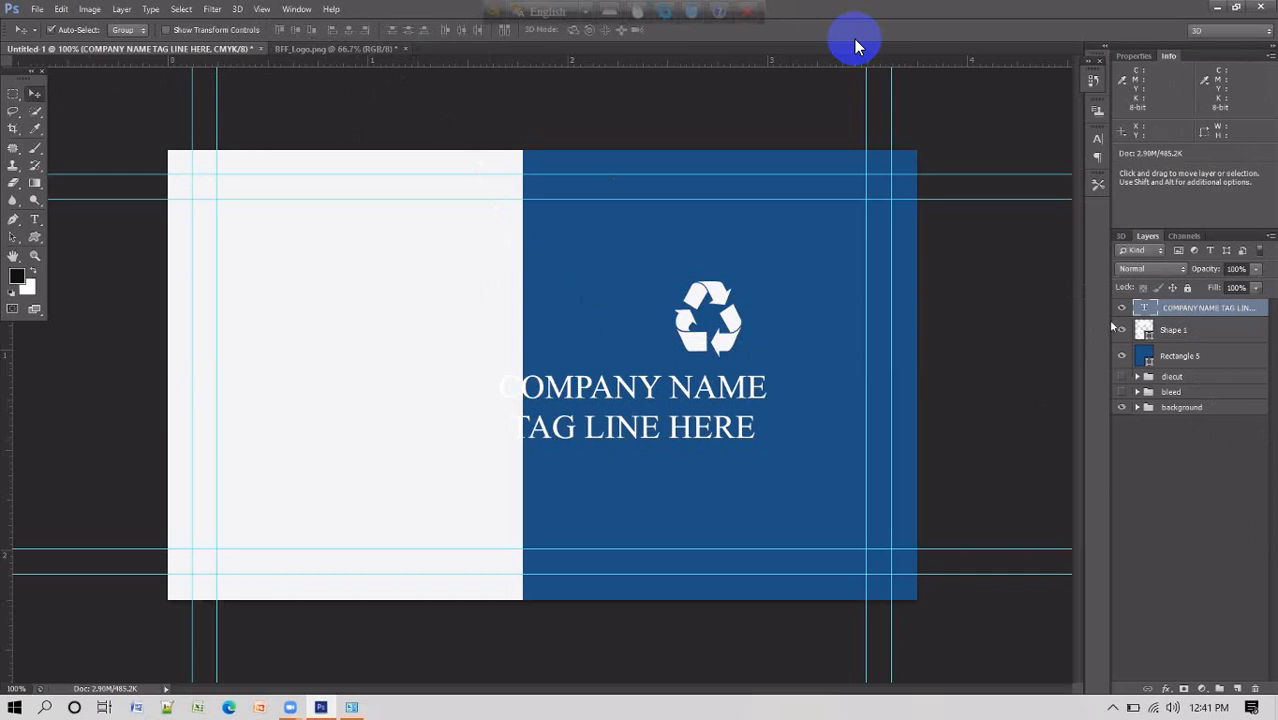
shift+click(1200, 331)
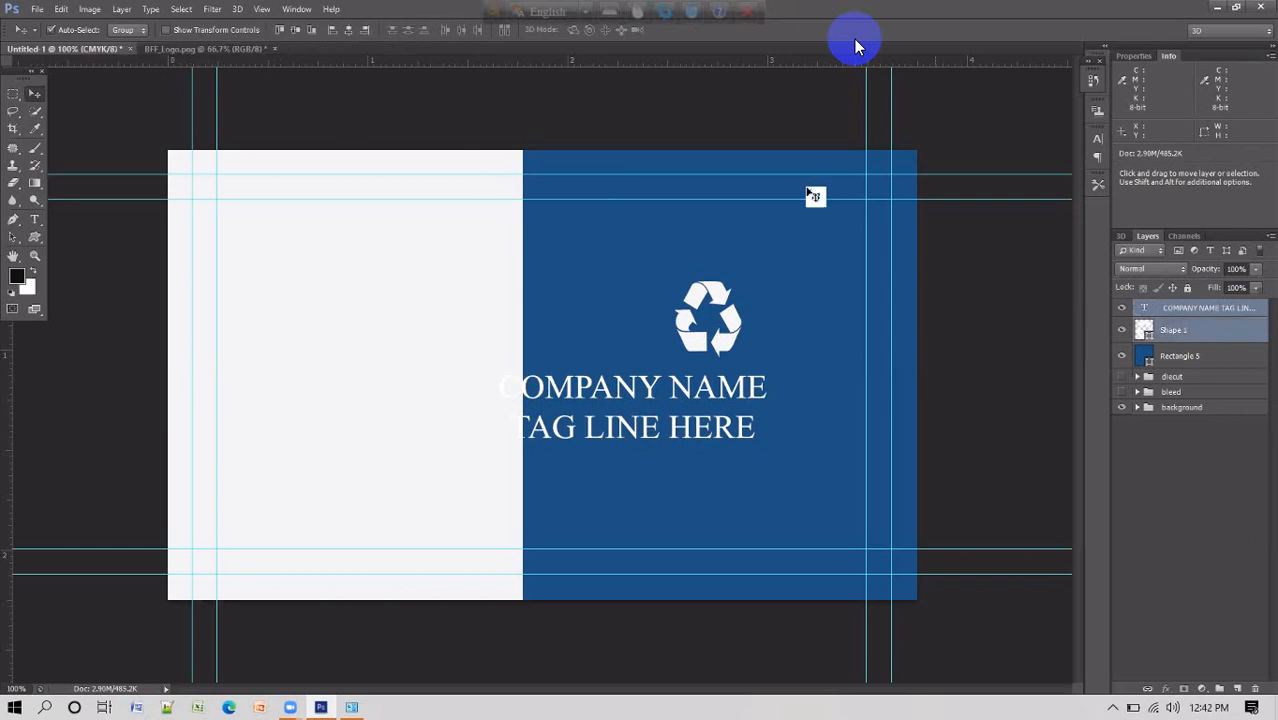
click(298, 31)
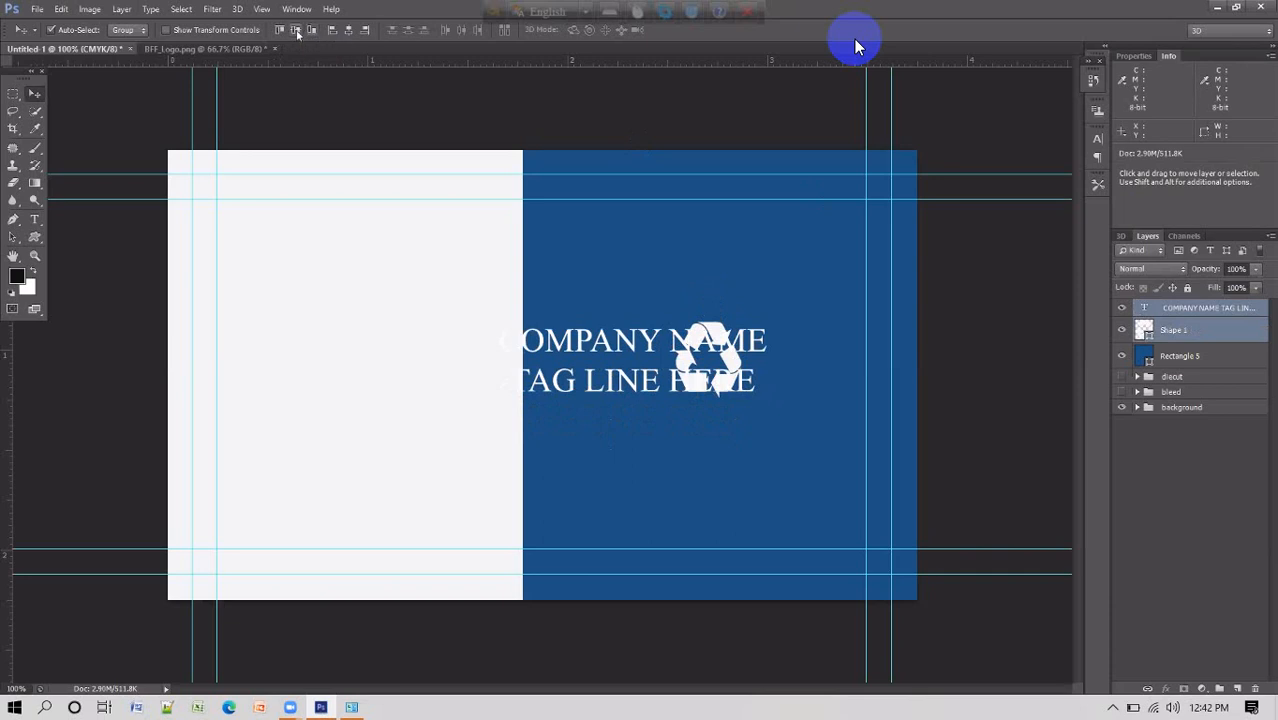
click(349, 31)
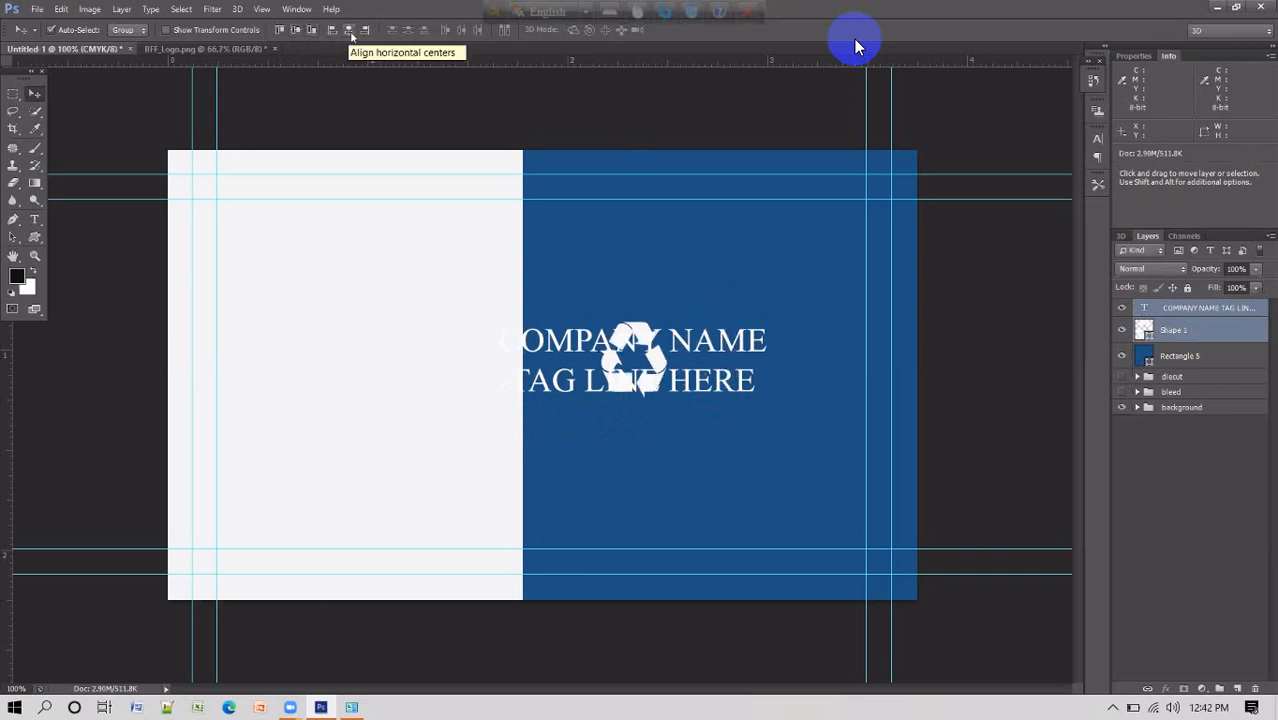
Undo the overlapping alignments, then align only the horizontal centers of the recycling symbol and the company text
click(364, 30)
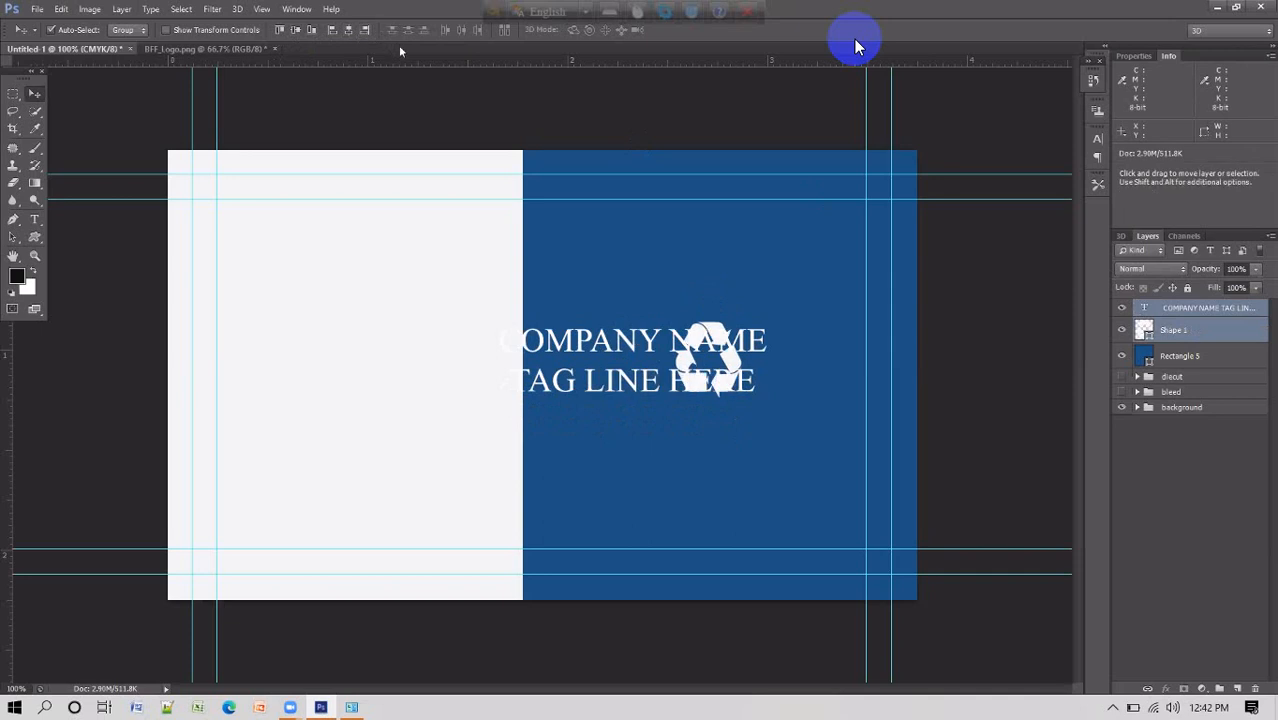
key(ctrl+alt+z)
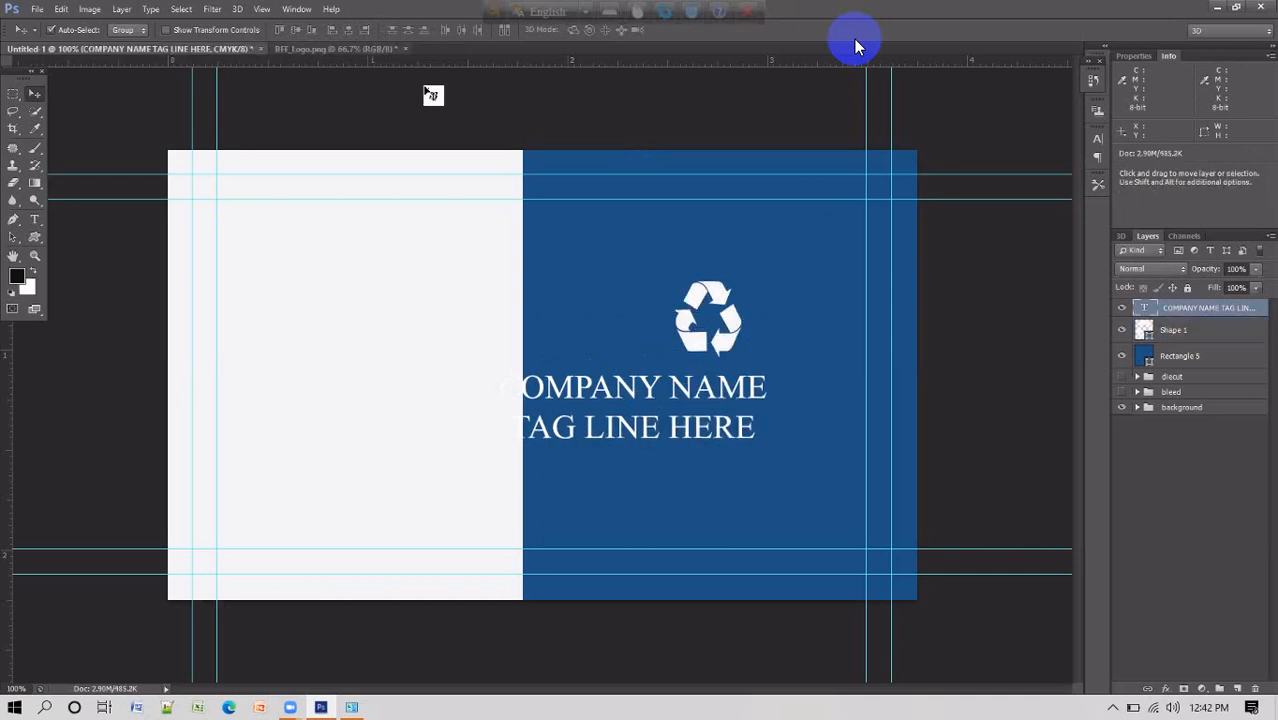
ctrl+click(1204, 332)
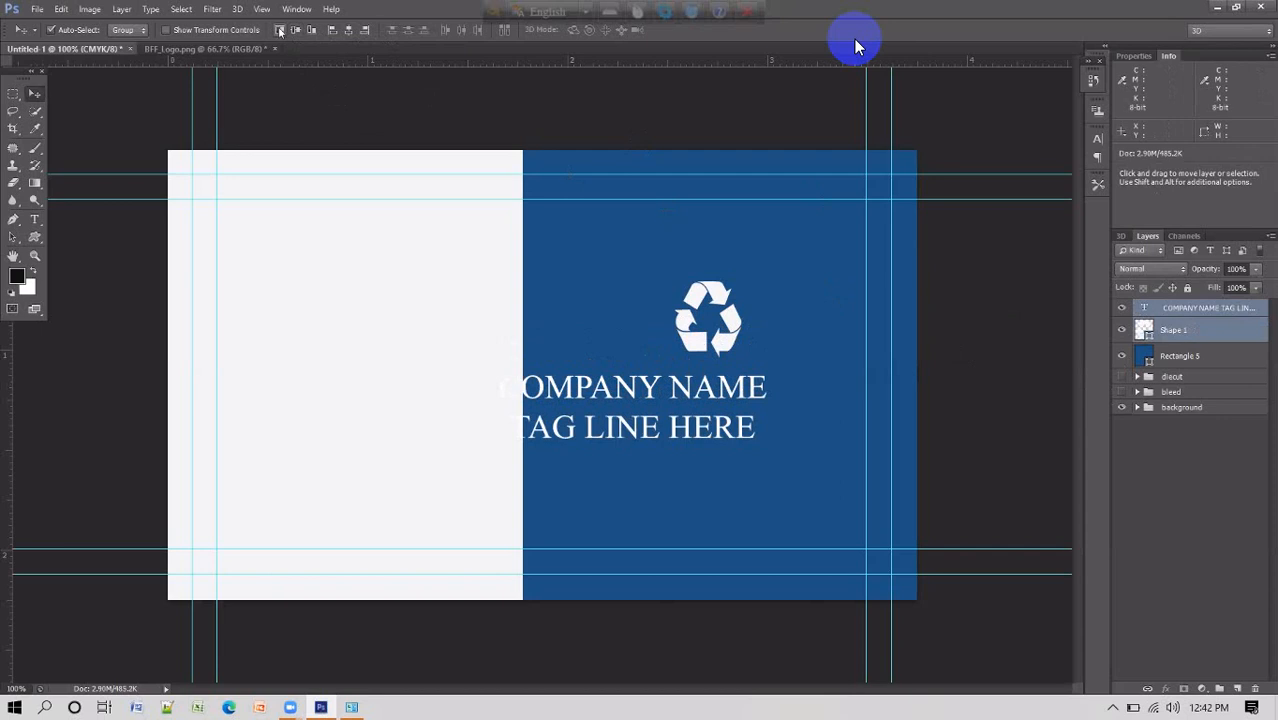
click(348, 30)
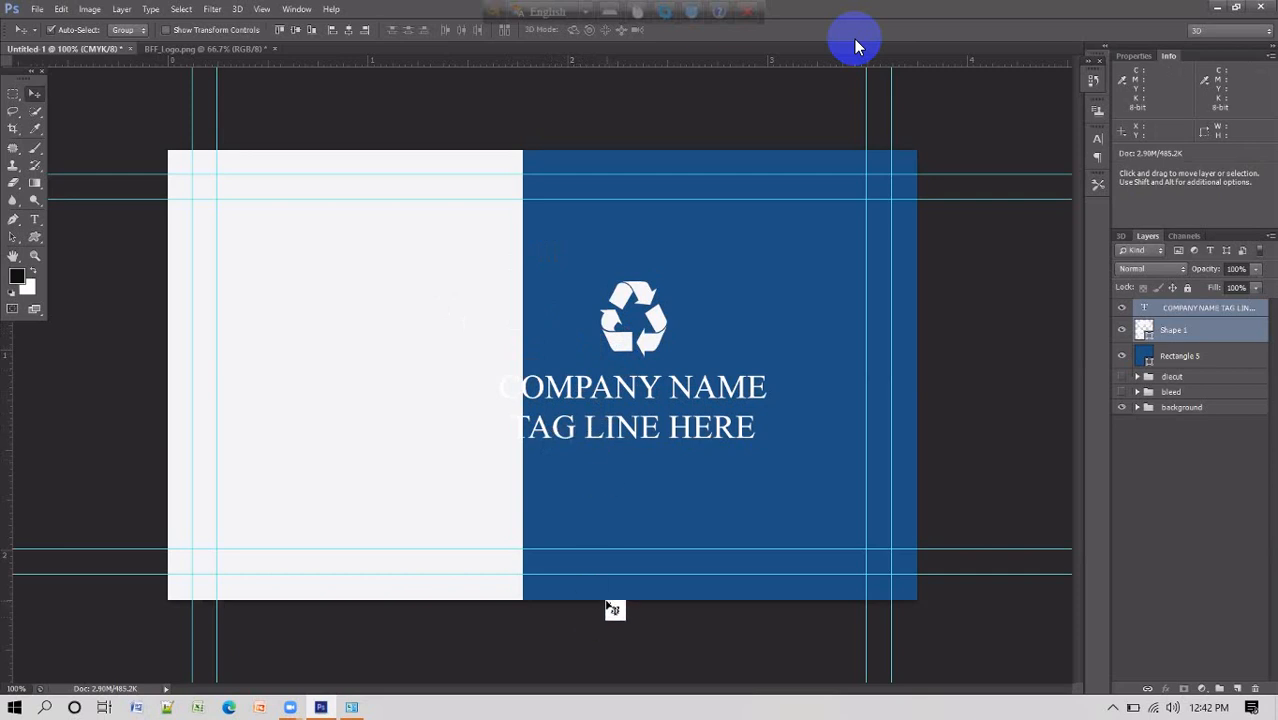
Nudge the recycling symbol and company text together rightward until they sit roughly centered within the blue panel
key(Right)
key(Right)
key(Right)
key(Right)
key(Right)
key(Right)
key(Right)
key(Right)
key(Right)
key(Right)
key(Right)
key(Right)
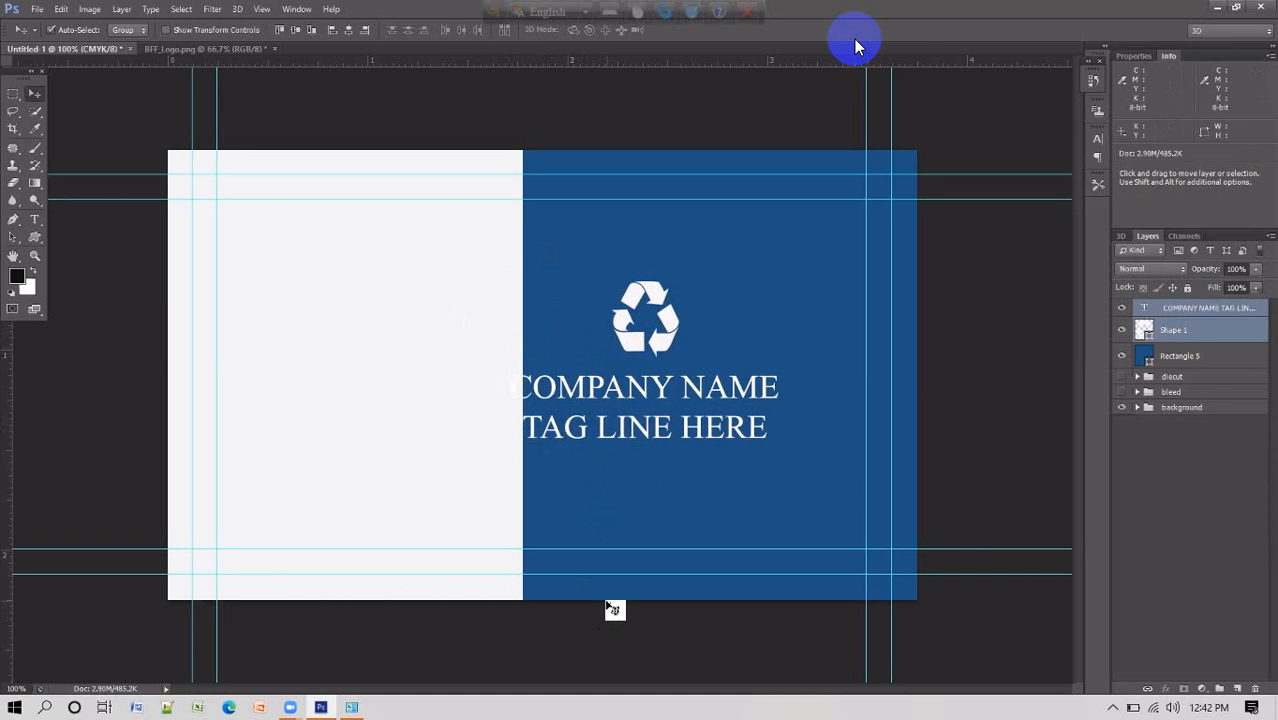
key(Right)
key(Right)
key(Right)
key(Right)
key(Right)
key(Right)
key(Right)
key(Right)
key(Right)
key(Right)
key(Right)
key(Right)
key(Right)
key(Right)
key(Right)
key(Right)
key(Right)
key(Right)
key(Right)
key(Right)
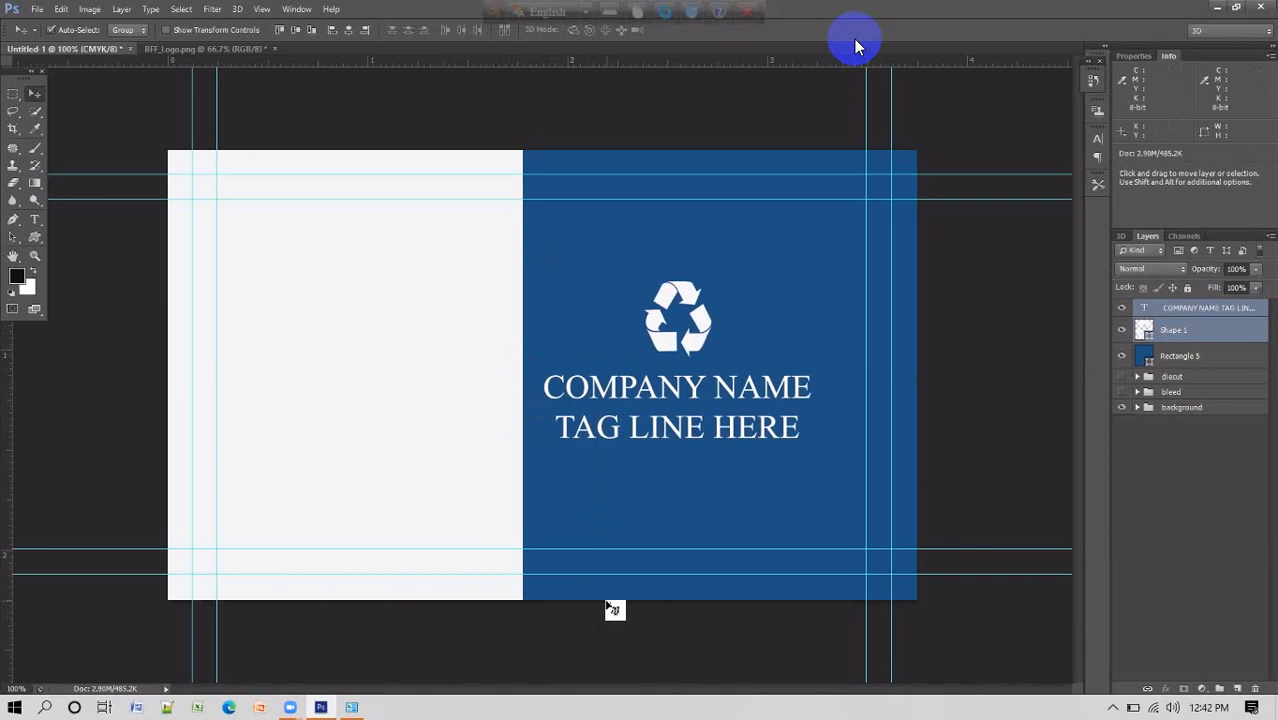
key(Right)
key(Right)
key(Right)
key(Right)
key(Right)
key(Right)
key(Right)
key(Right)
key(Right)
key(Right)
key(Right)
key(Right)
key(Right)
key(Right)
key(Right)
key(Right)
key(Right)
key(Right)
key(Right)
key(Right)
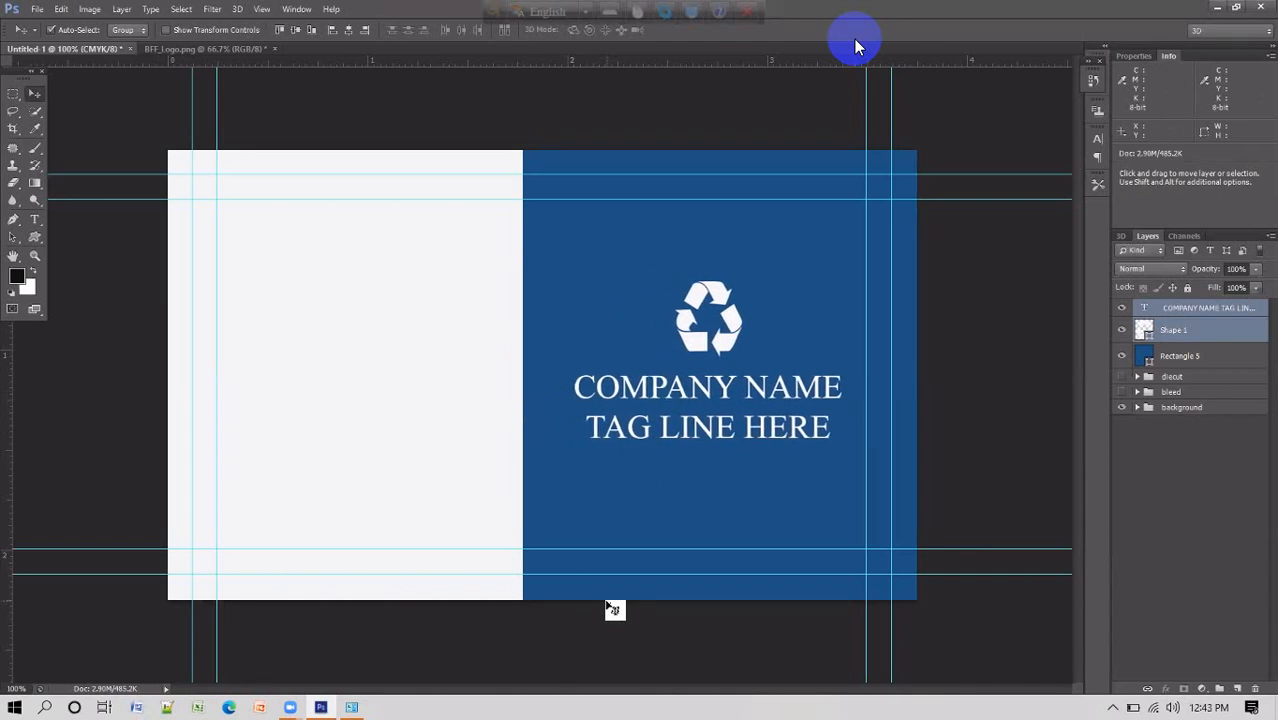
key(Right)
key(Right)
key(Right)
key(Right)
key(Right)
key(Right)
key(Right)
key(Left)
key(Left)
key(Left)
key(Left)
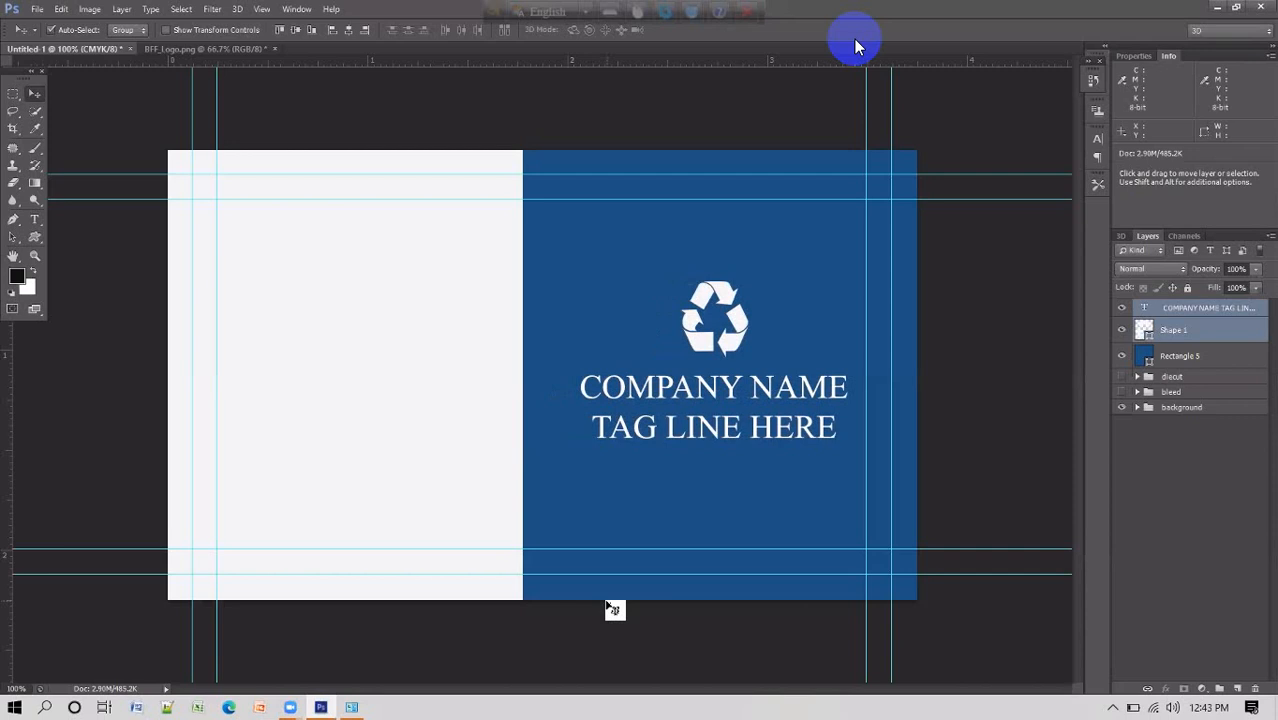
key(Left)
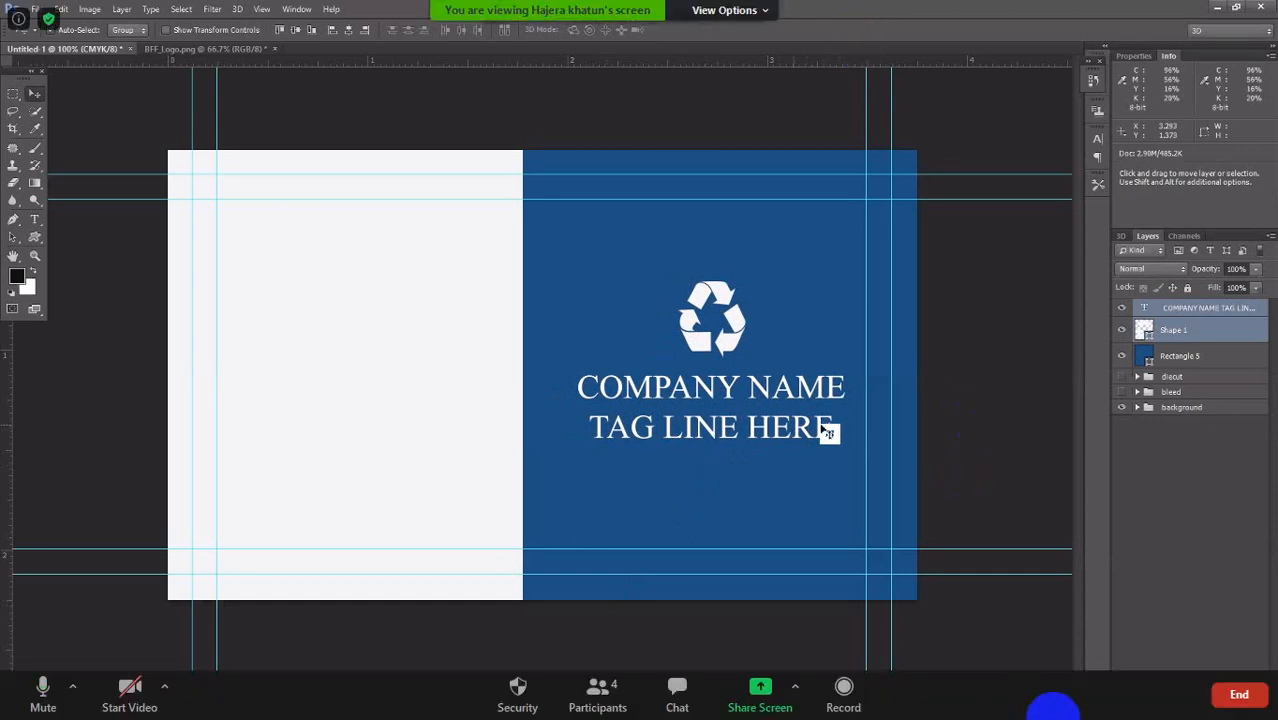
Select the TAG LINE HERE text for editing with the Type tool and take the Zoom meeting view out of full screen
click(34, 219)
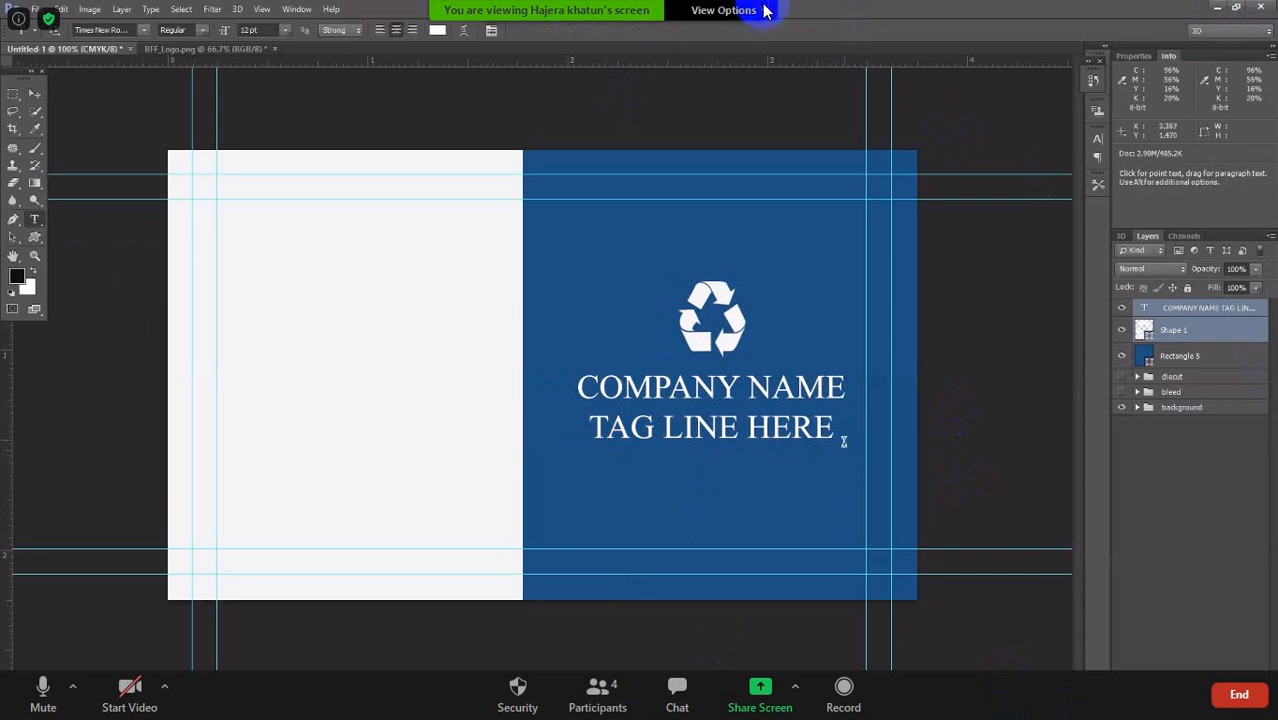
click(765, 10)
drag(834, 428, 799, 428)
click(729, 106)
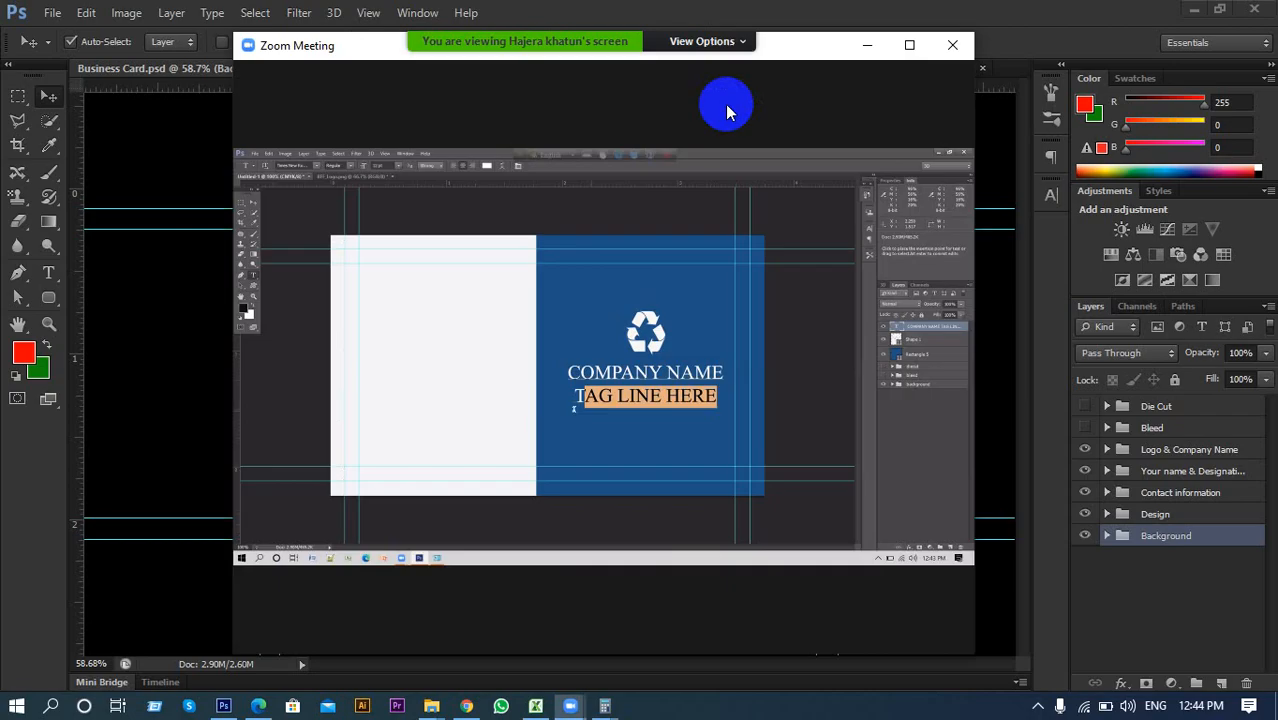
click(1033, 706)
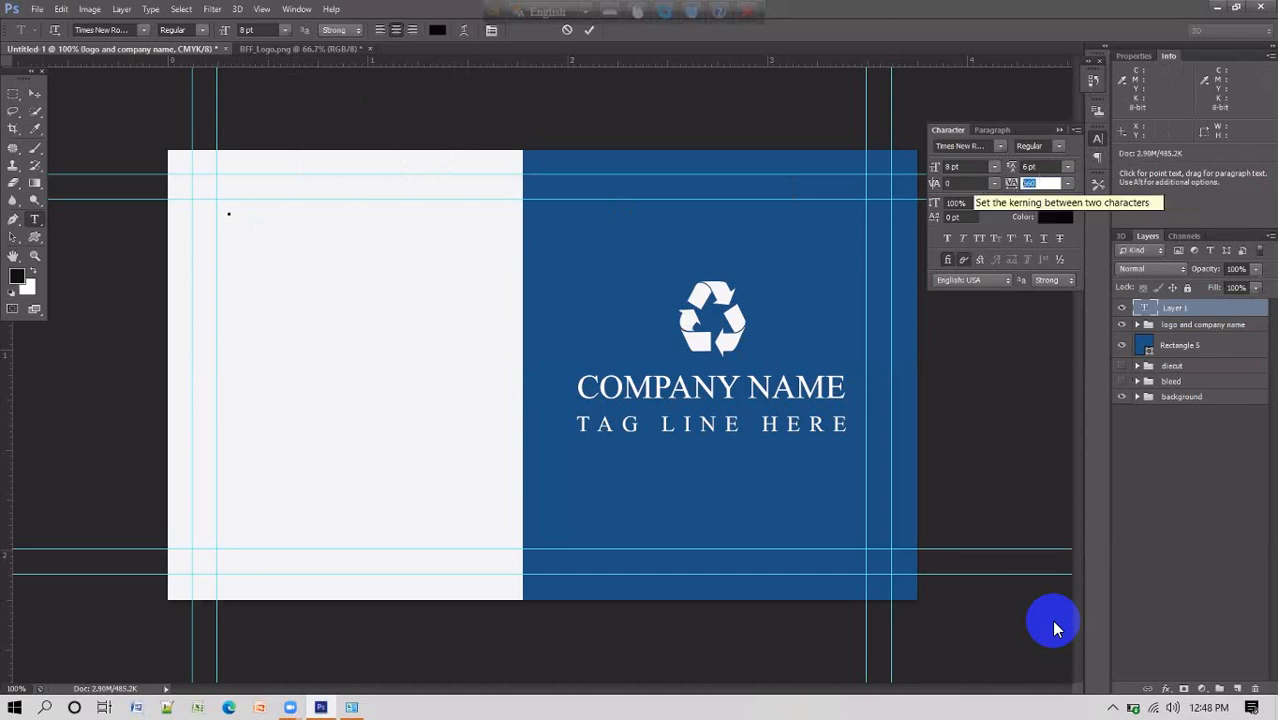
Set the tracking of the new text layer on the white area to 0
text(00)
key(Return)
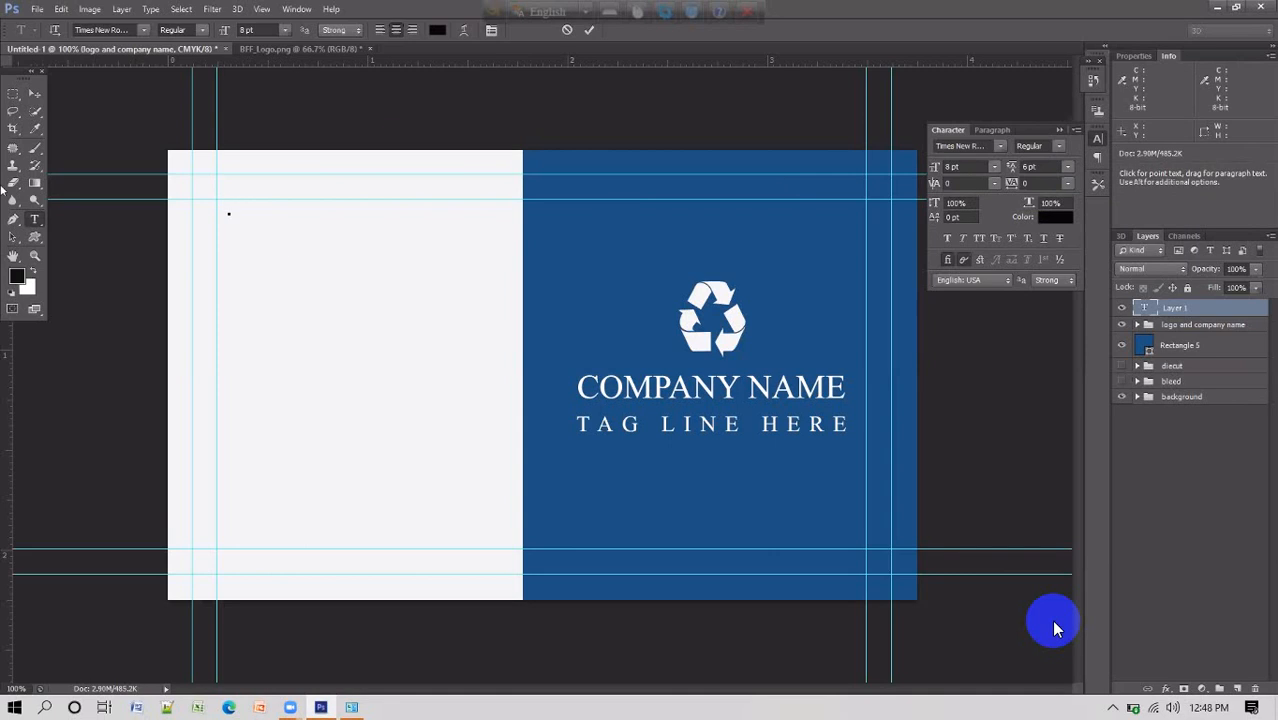
Enter the cardholder's full name as left-aligned text near the upper-left corner of the white area and commit it
text(Jhon S)
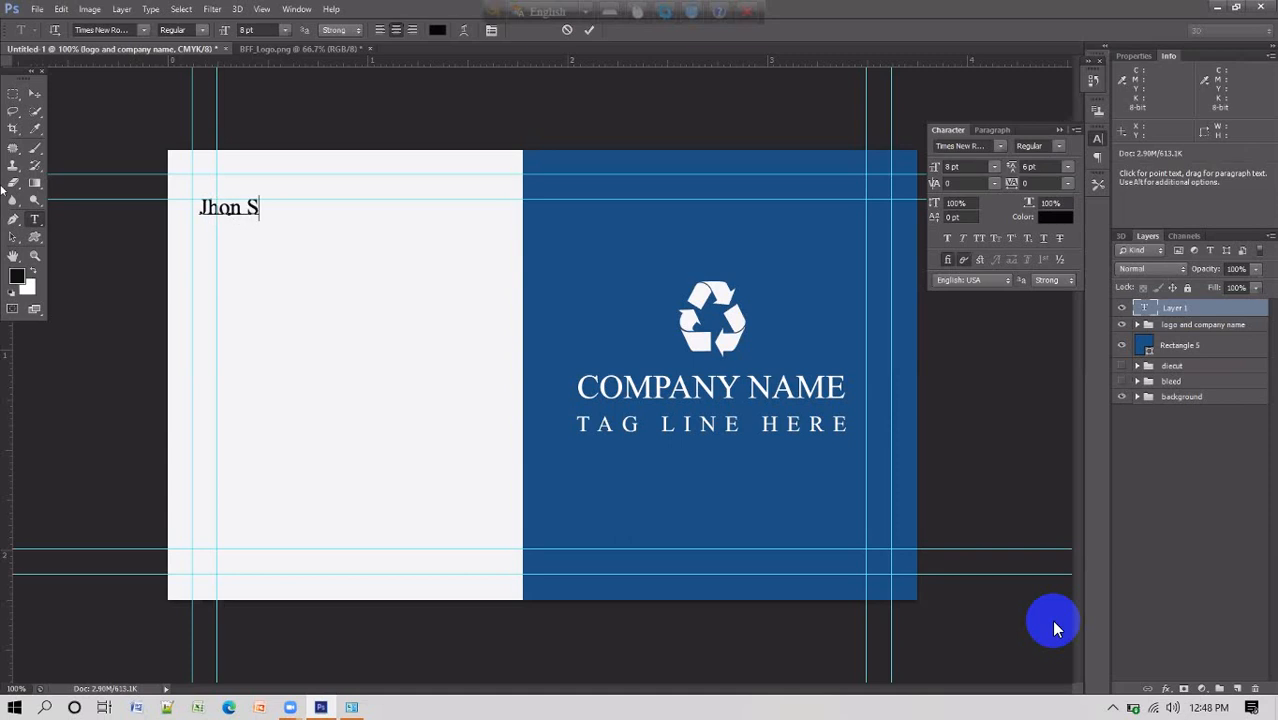
key(BackSpace)
key(BackSpace)
key(BackSpace)
key(BackSpace)
key(BackSpace)
key(BackSpace)
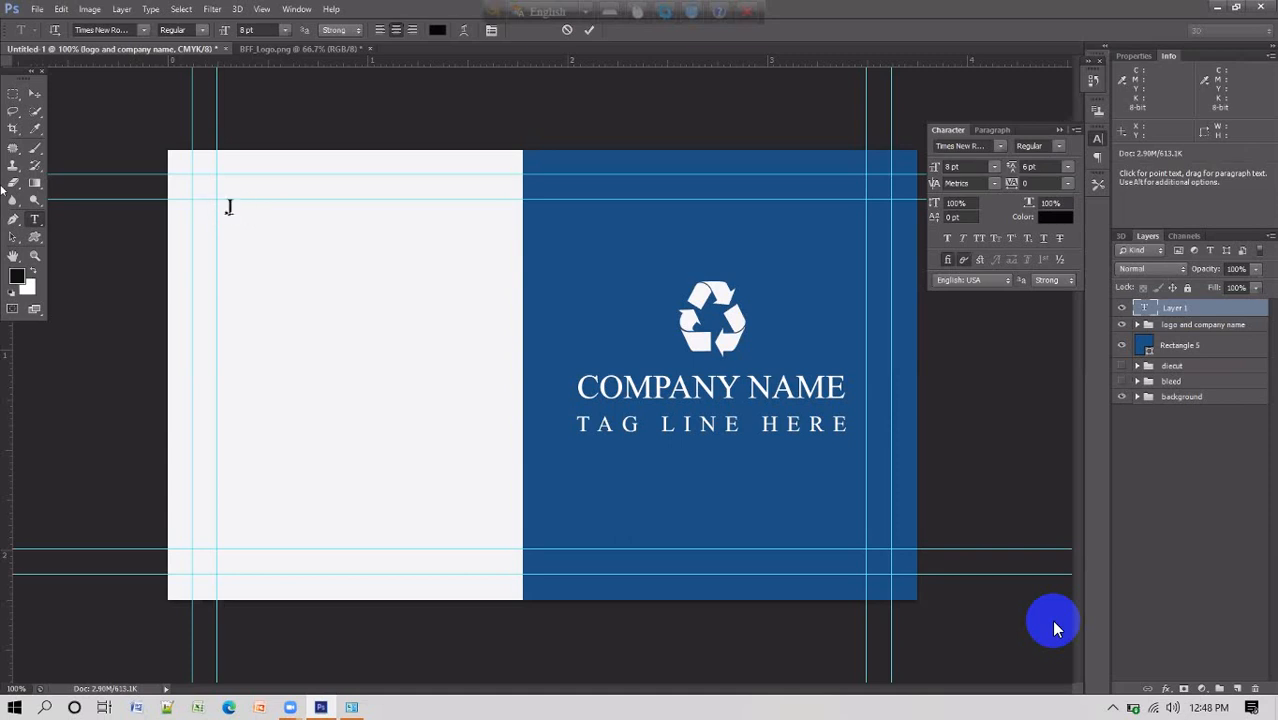
click(381, 30)
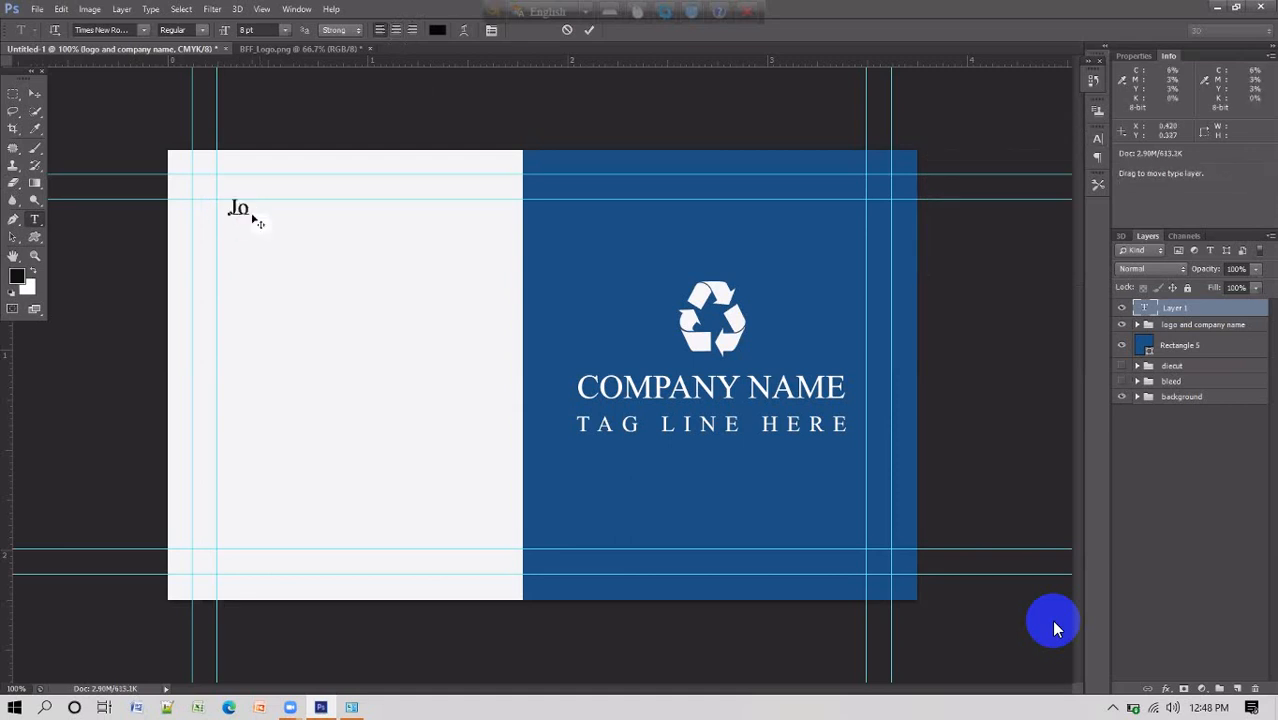
text(n Smith)
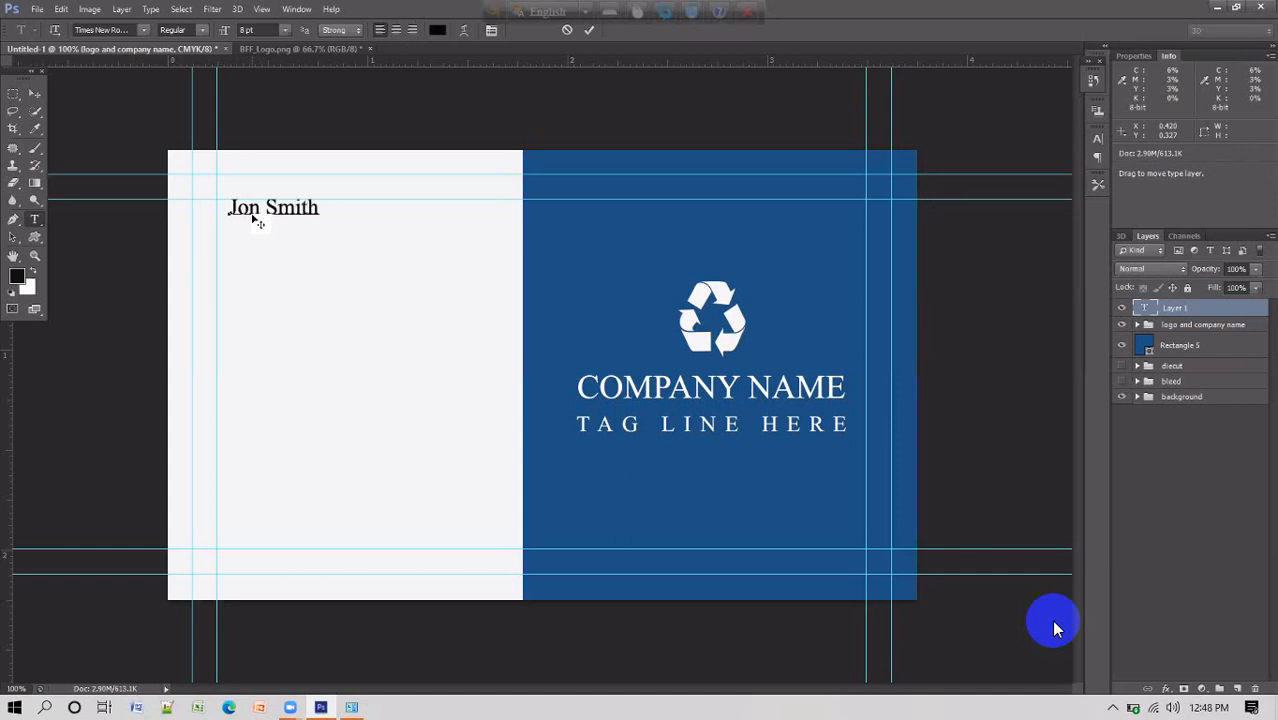
click(589, 30)
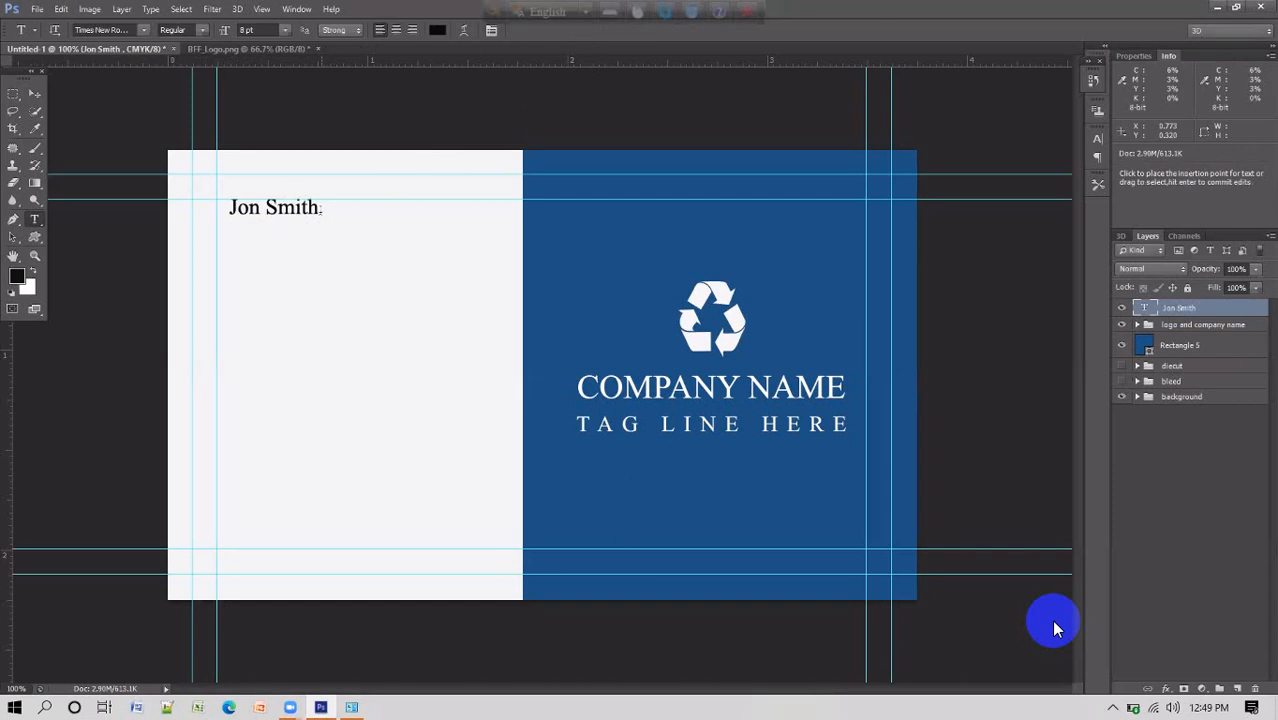
Set the font size of the cardholder's name to 12 pt
click(310, 210)
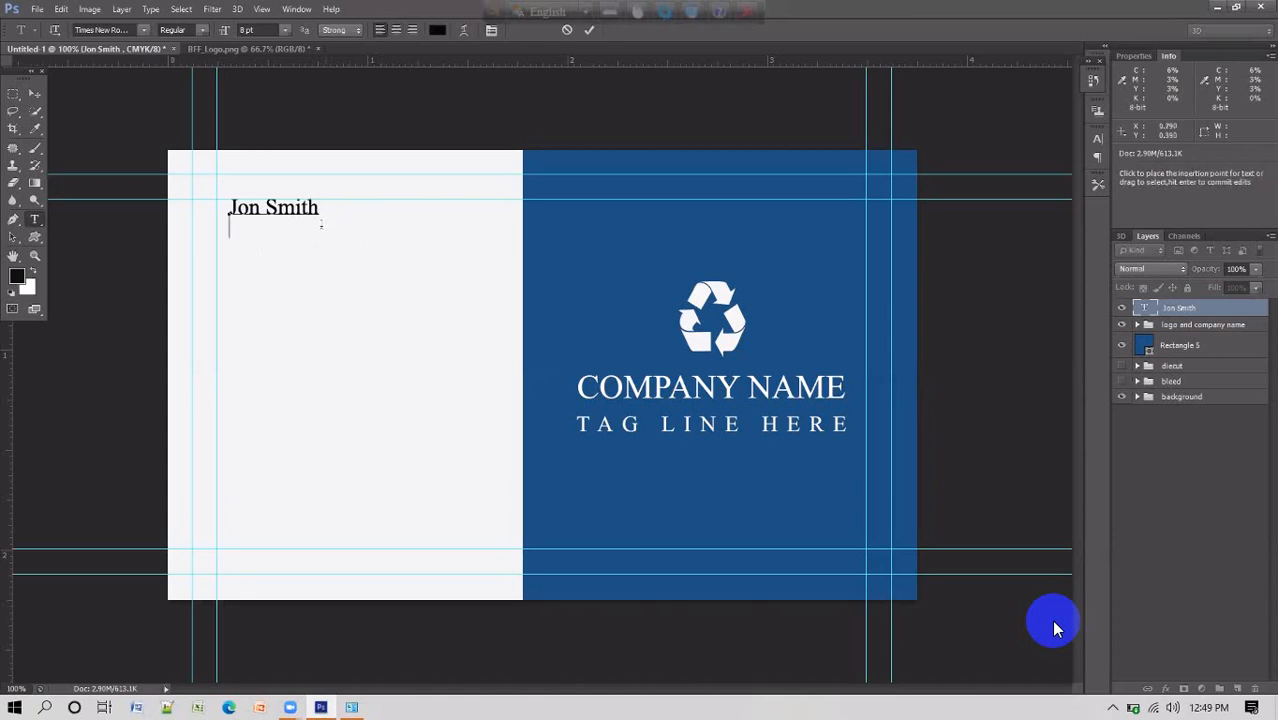
drag(320, 207, 222, 210)
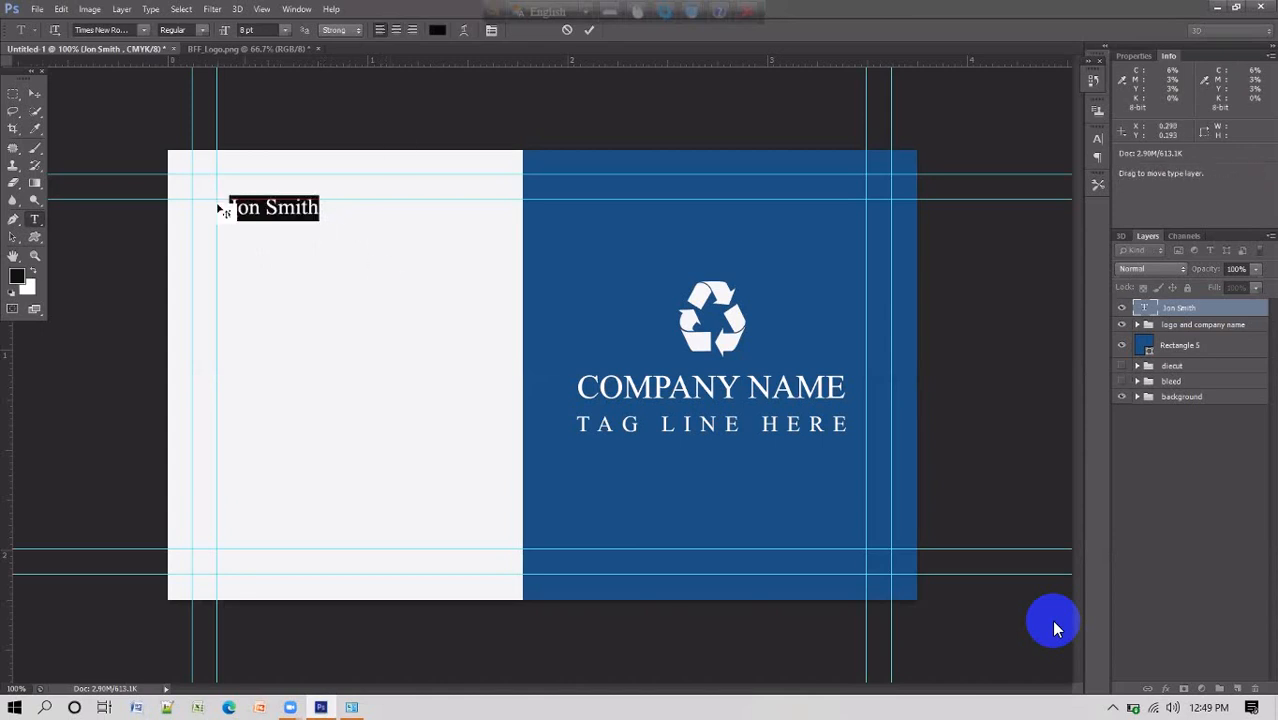
click(287, 31)
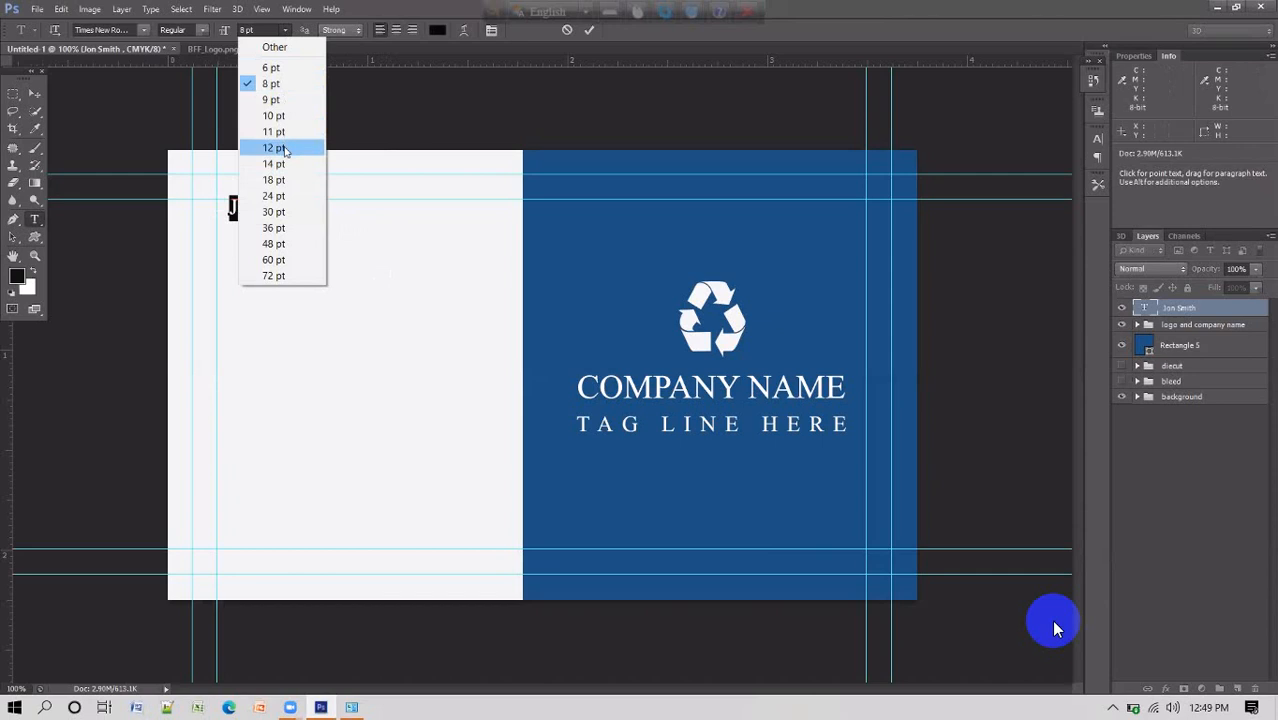
click(285, 150)
click(364, 216)
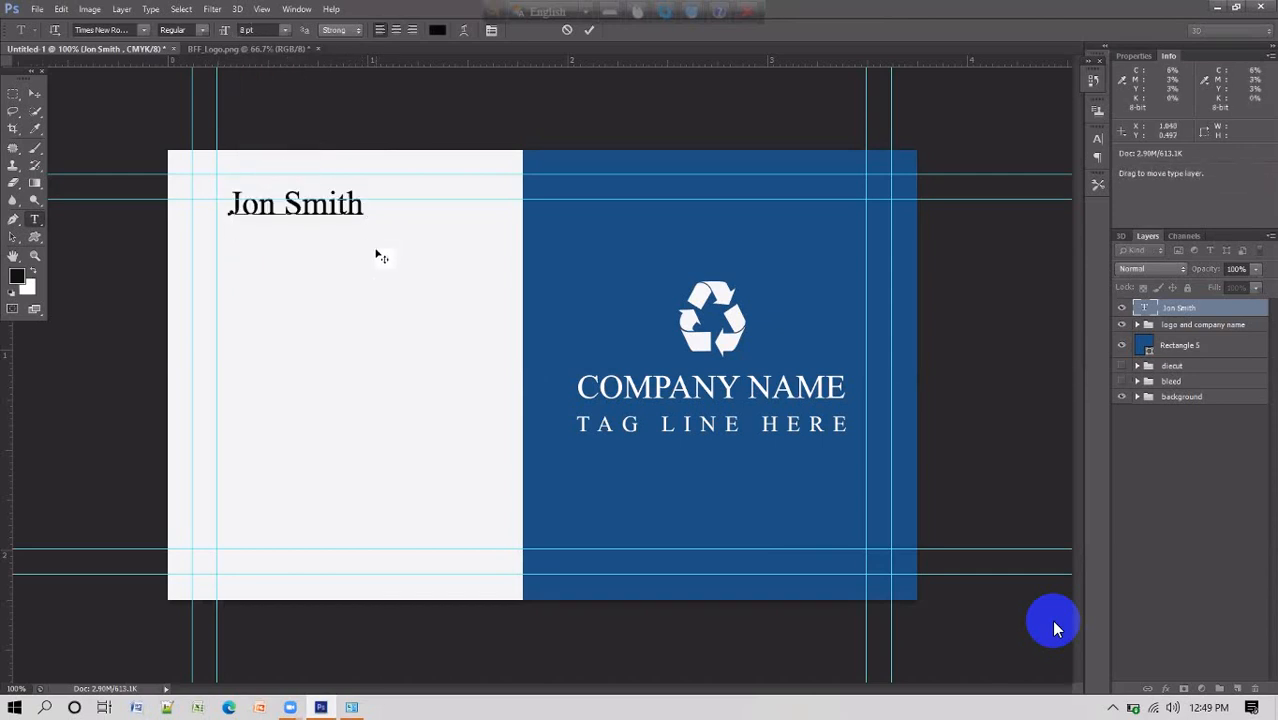
text(c)
key(BackSpace)
key(BackSpace)
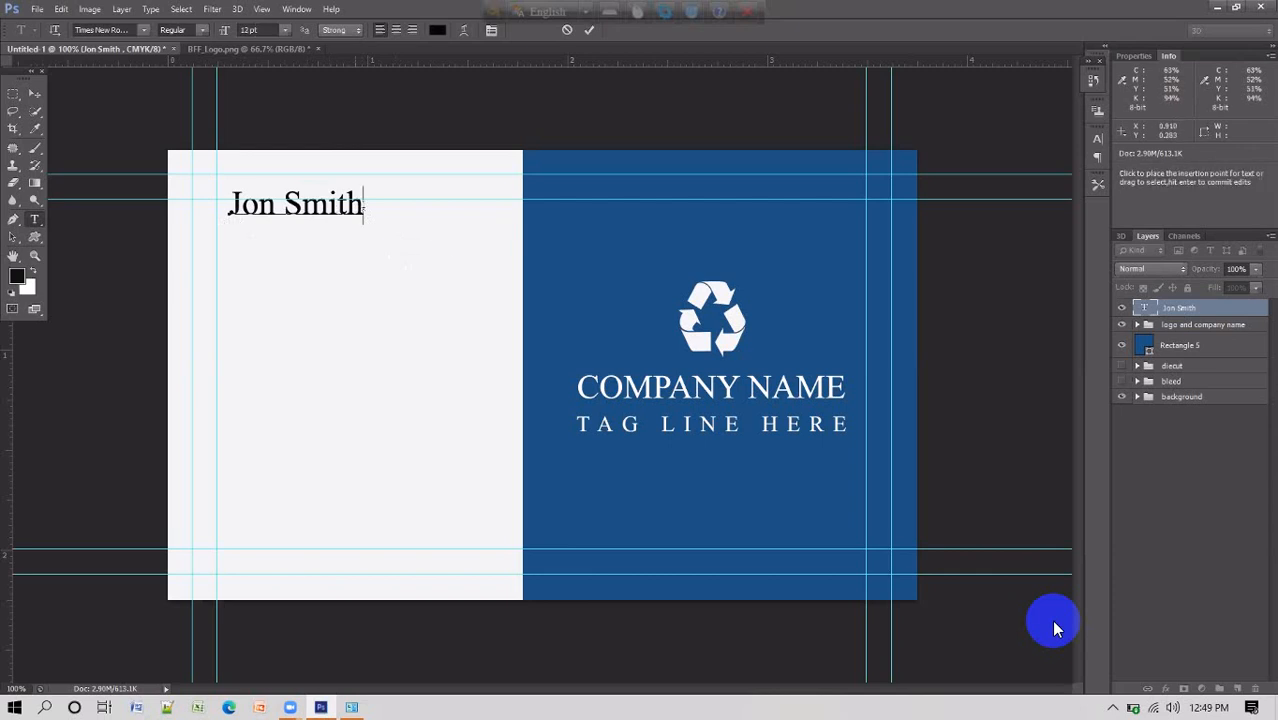
Replace the cardholder's name with the same name in all capitals
drag(364, 208, 229, 214)
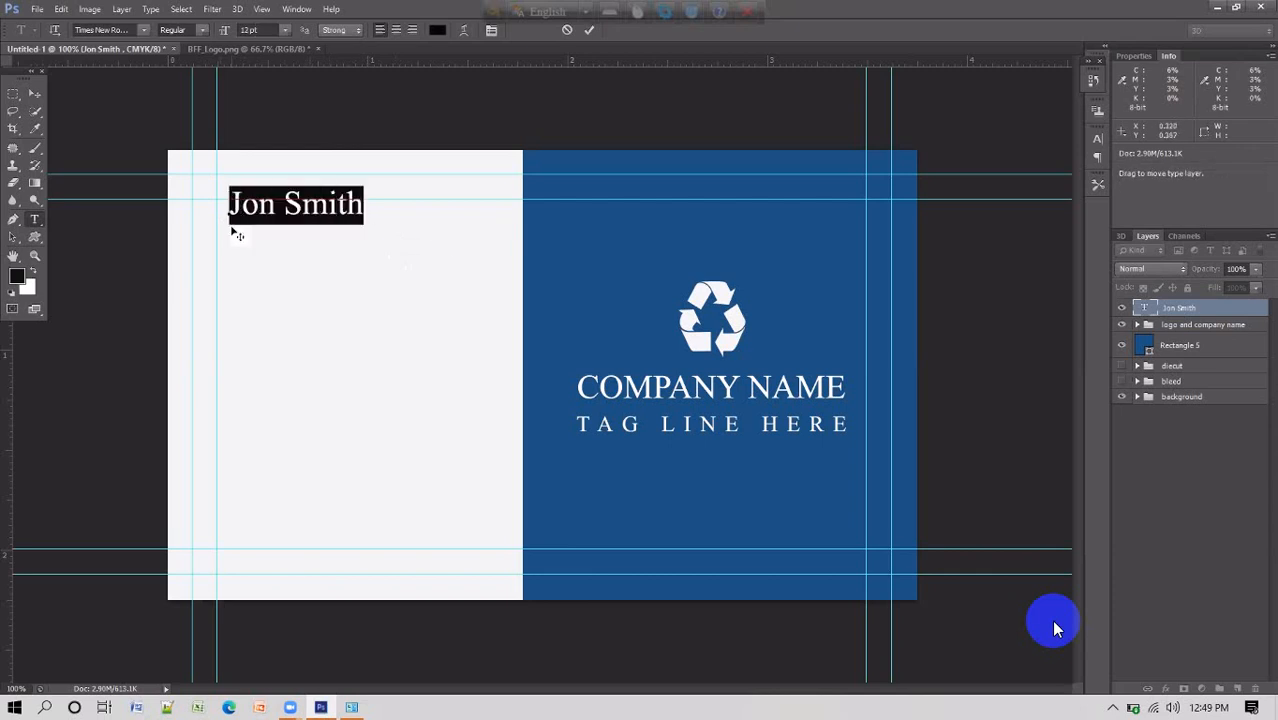
text(JON)
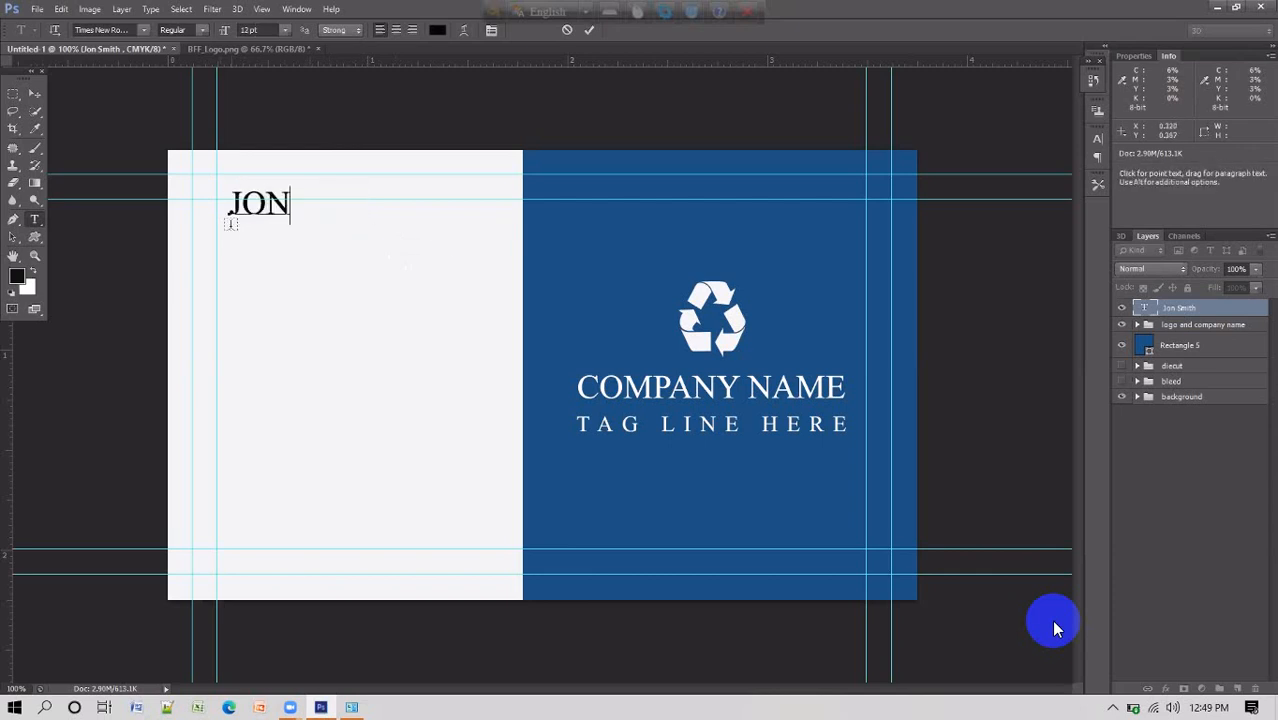
text( SMITH)
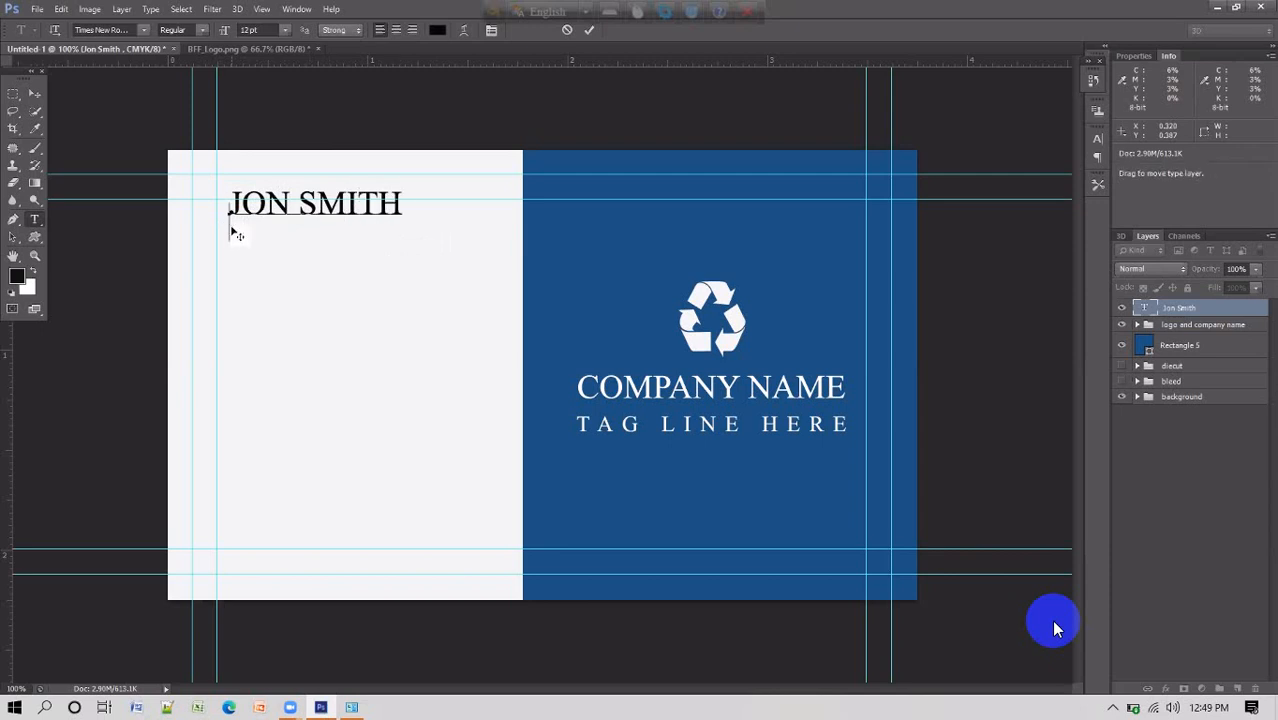
Add the title CEO on a second line below the cardholder's name at 8 pt
key(Return)
text(CES)
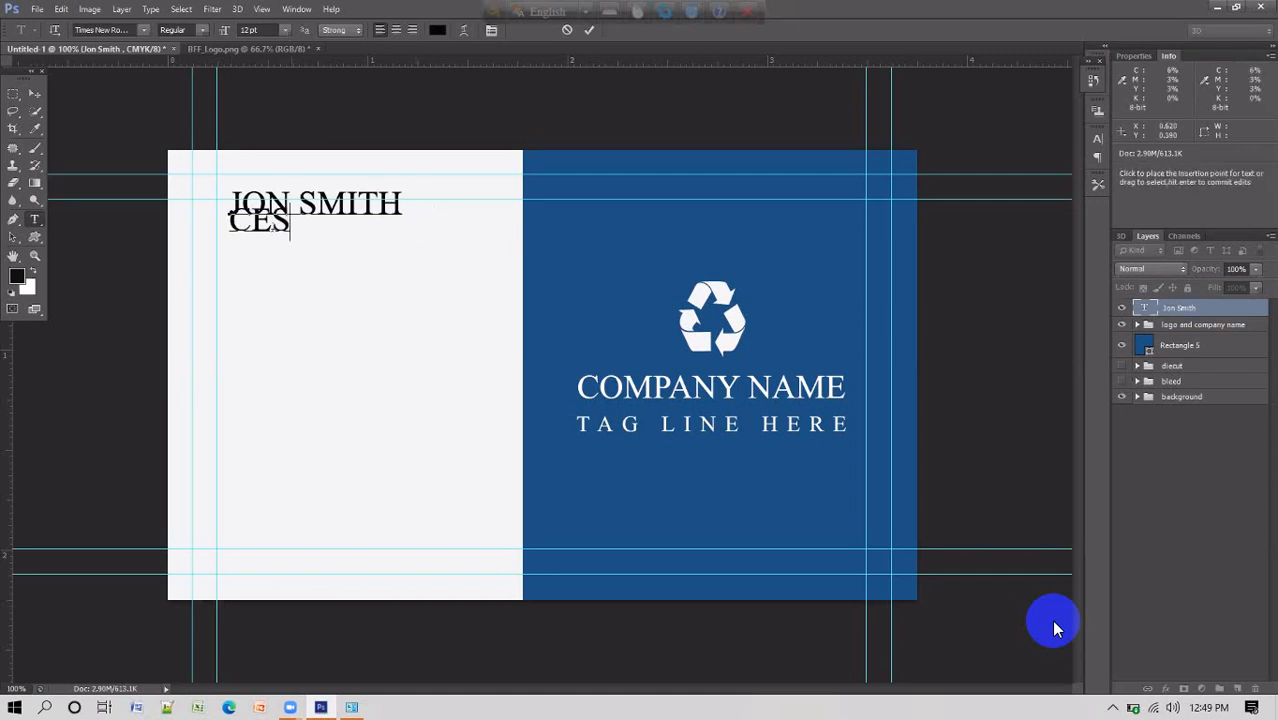
drag(291, 224, 228, 224)
click(285, 31)
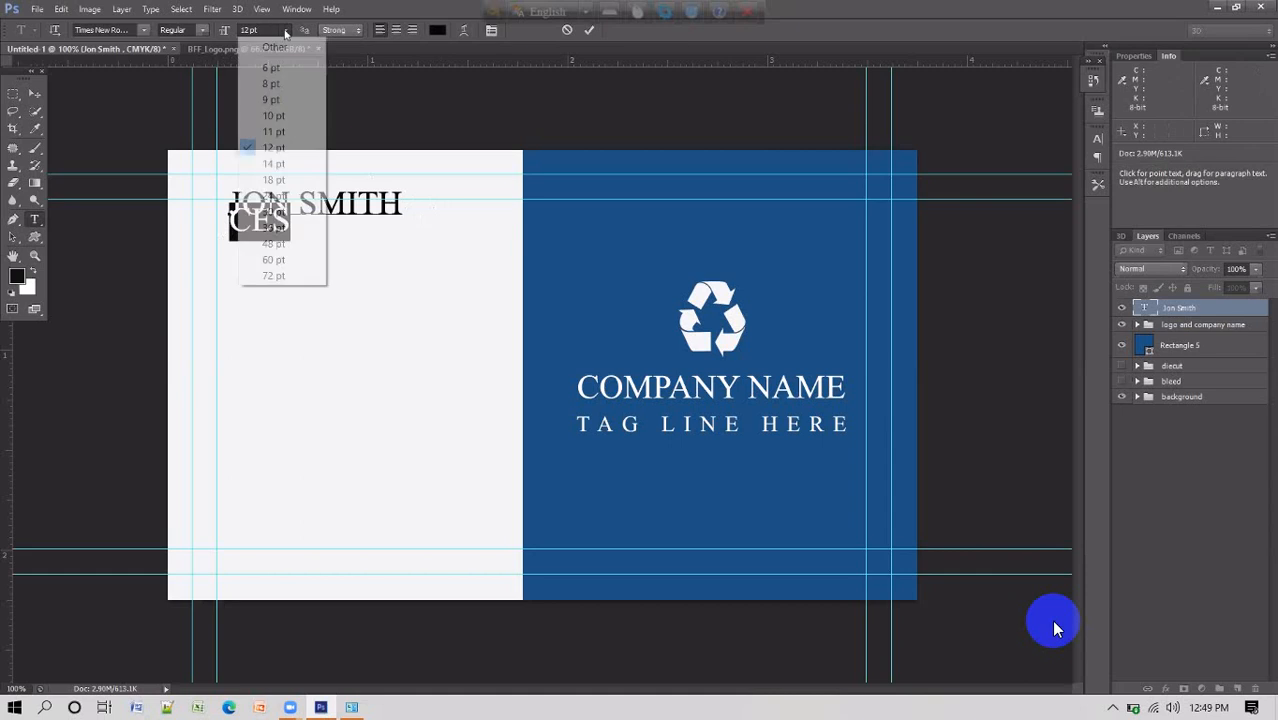
click(275, 84)
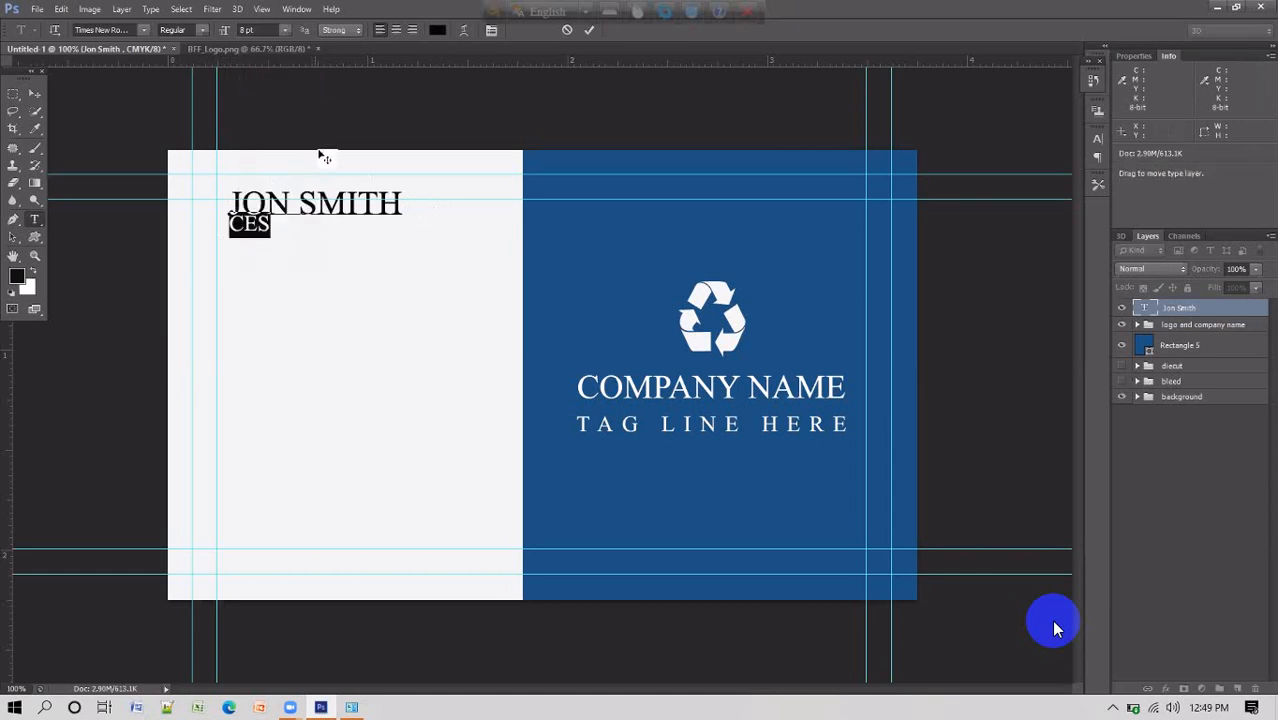
key(shift+Right)
key(shift+Right)
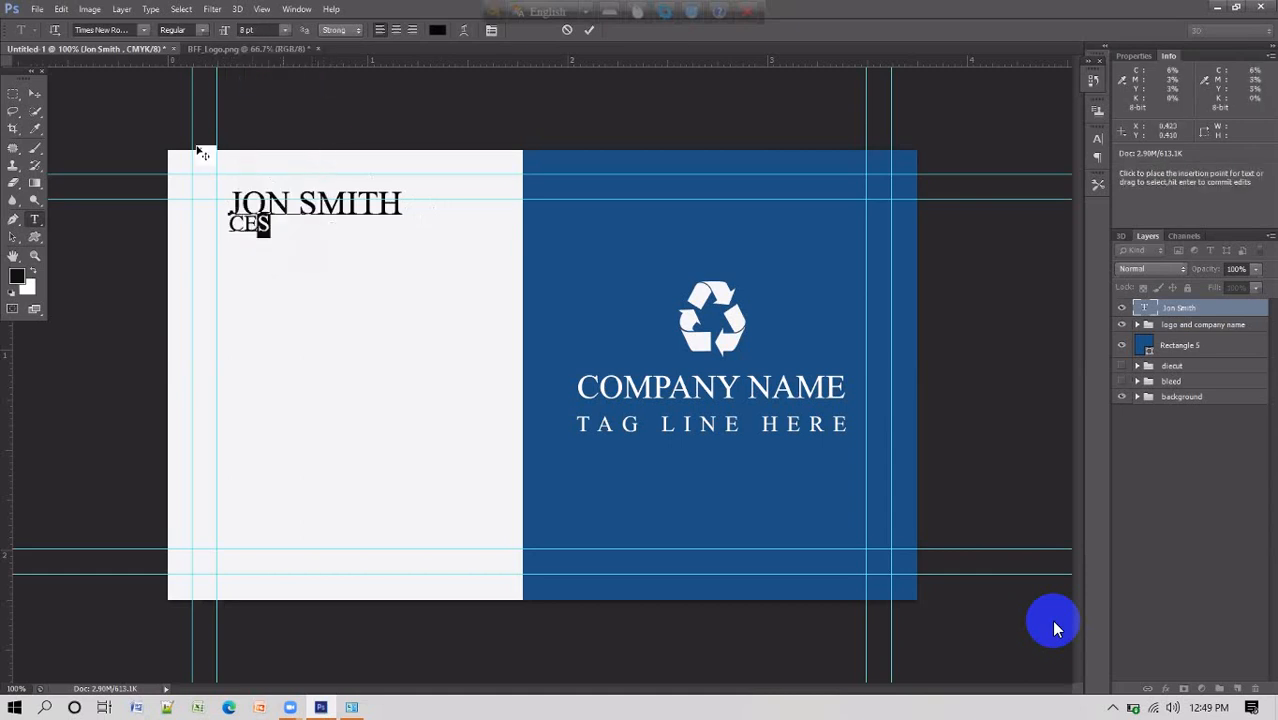
text(o)
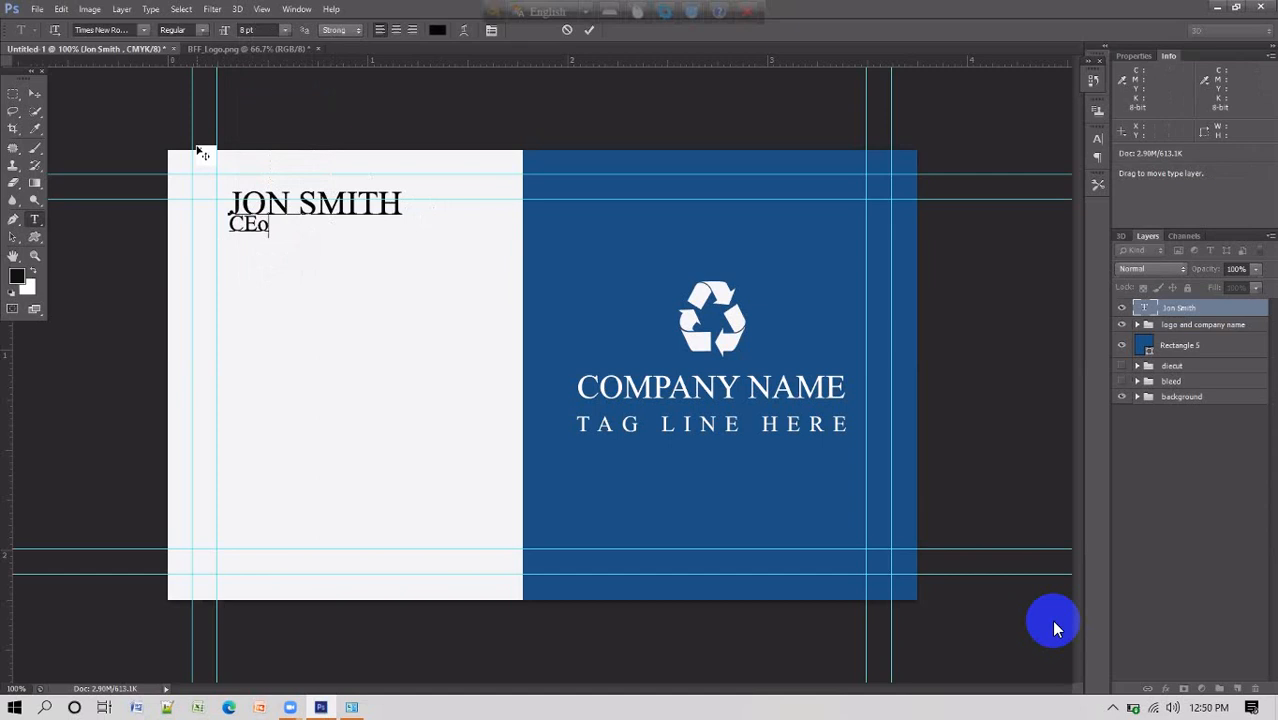
key(BackSpace)
text(O)
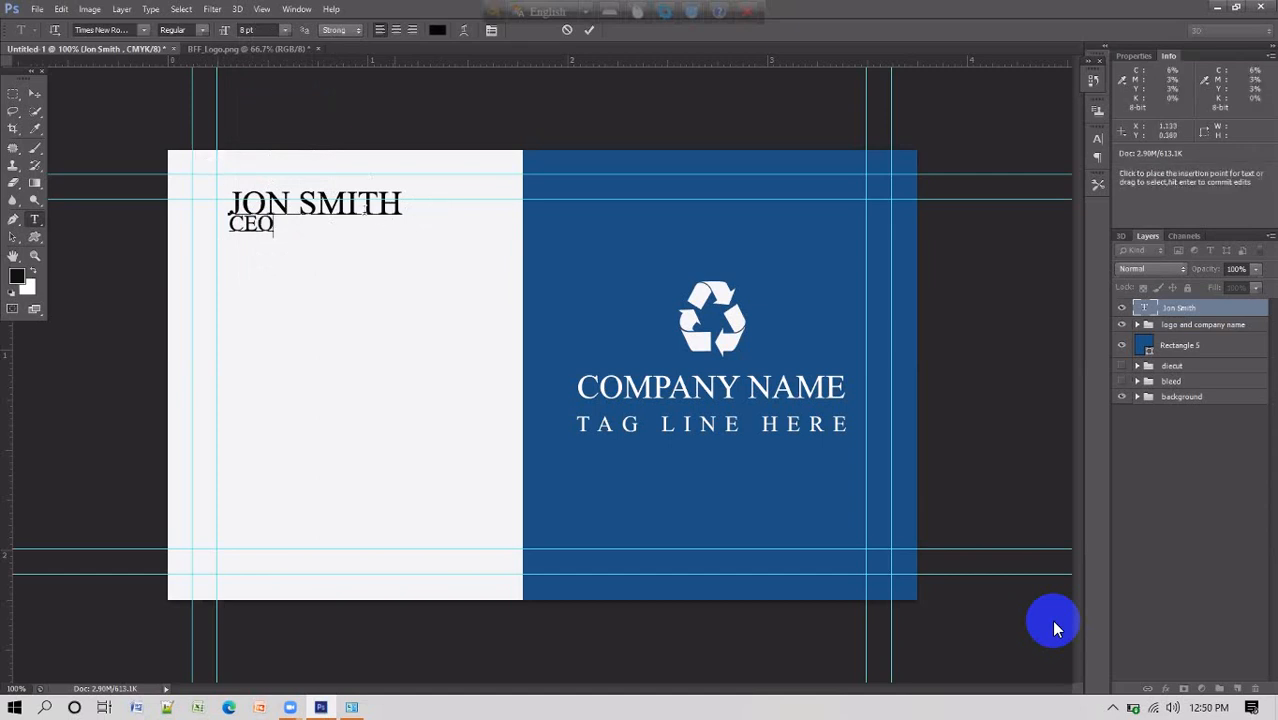
Set the leading of the name and CEO lines to 10 pt and commit the text
drag(275, 224, 224, 192)
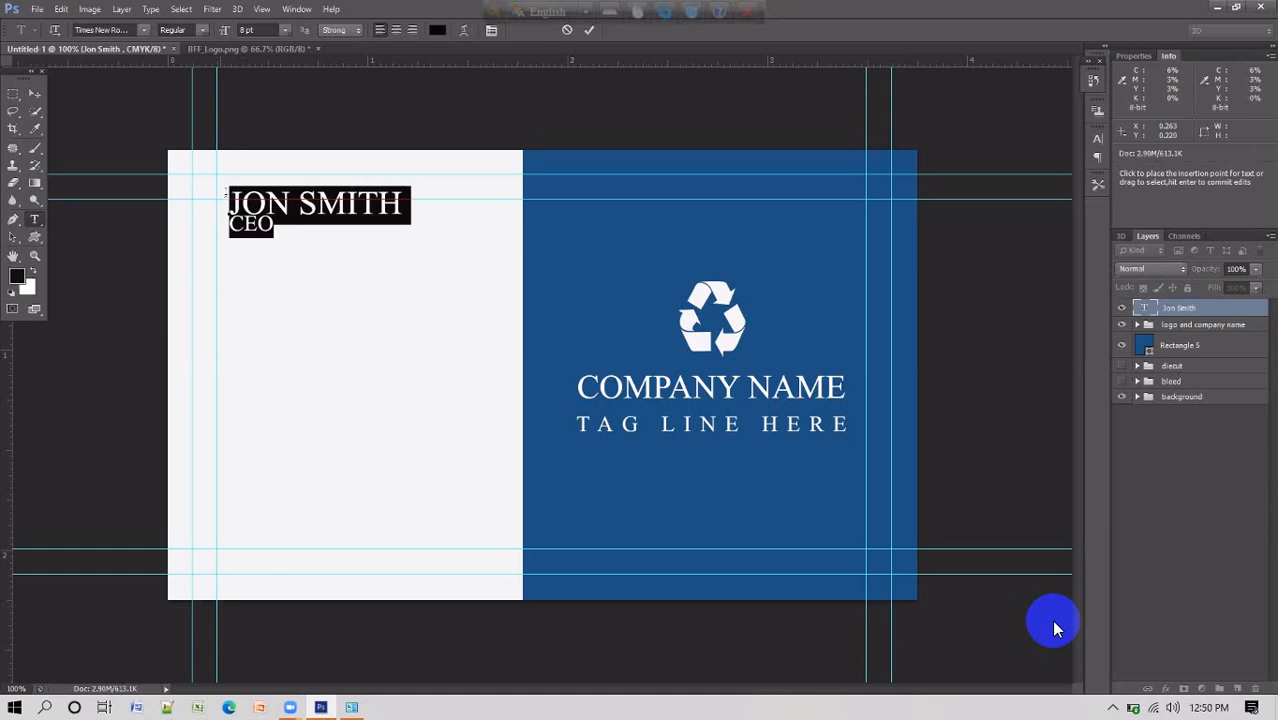
click(1097, 138)
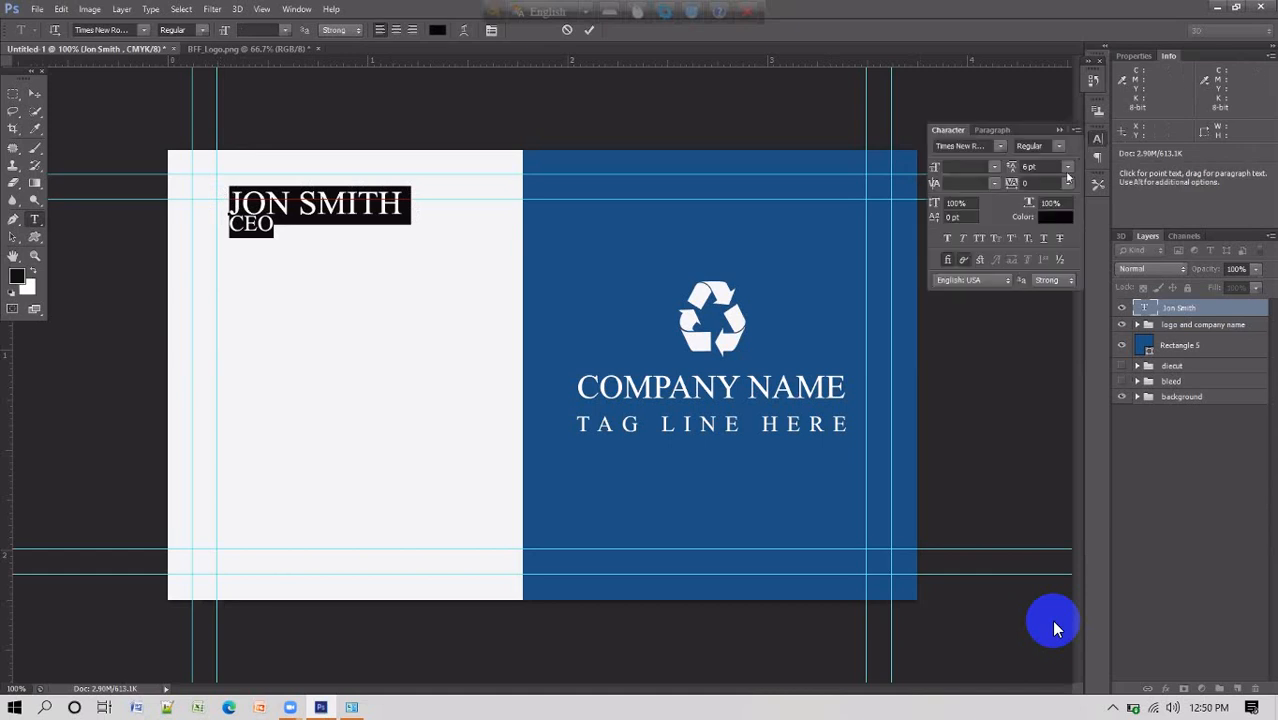
click(1045, 167)
key(Up)
key(Up)
key(Up)
key(Up)
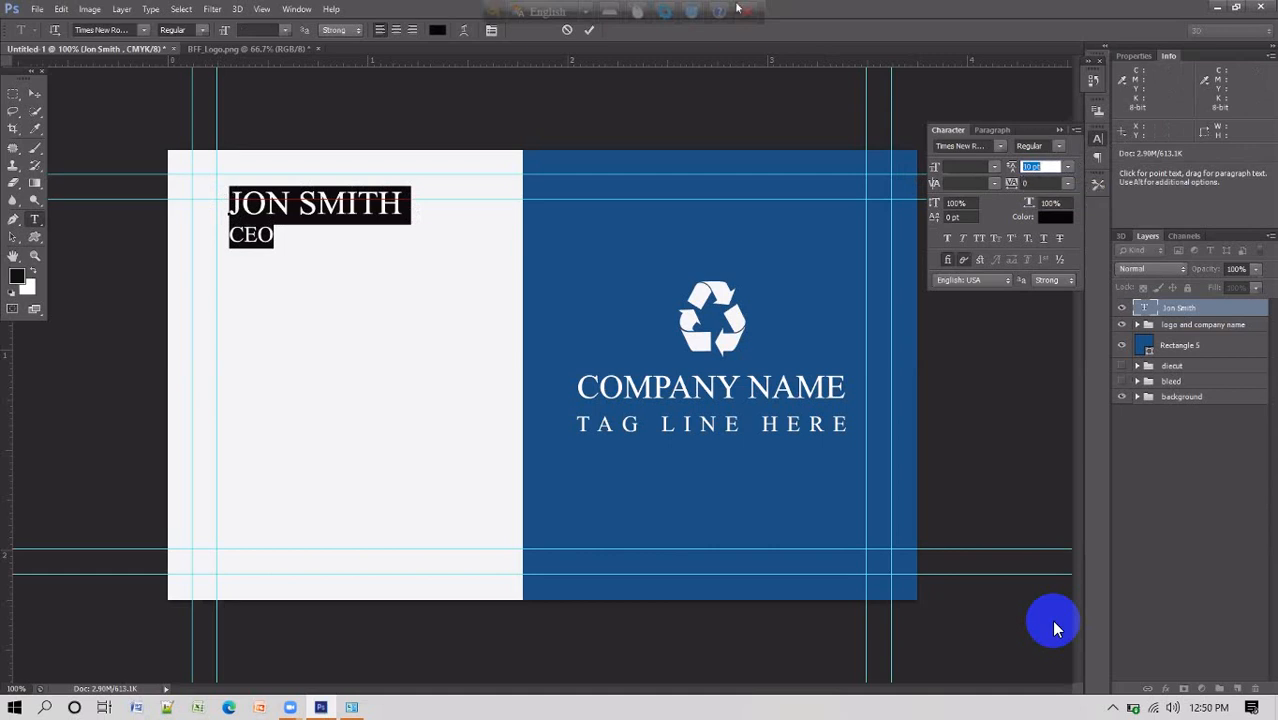
click(589, 31)
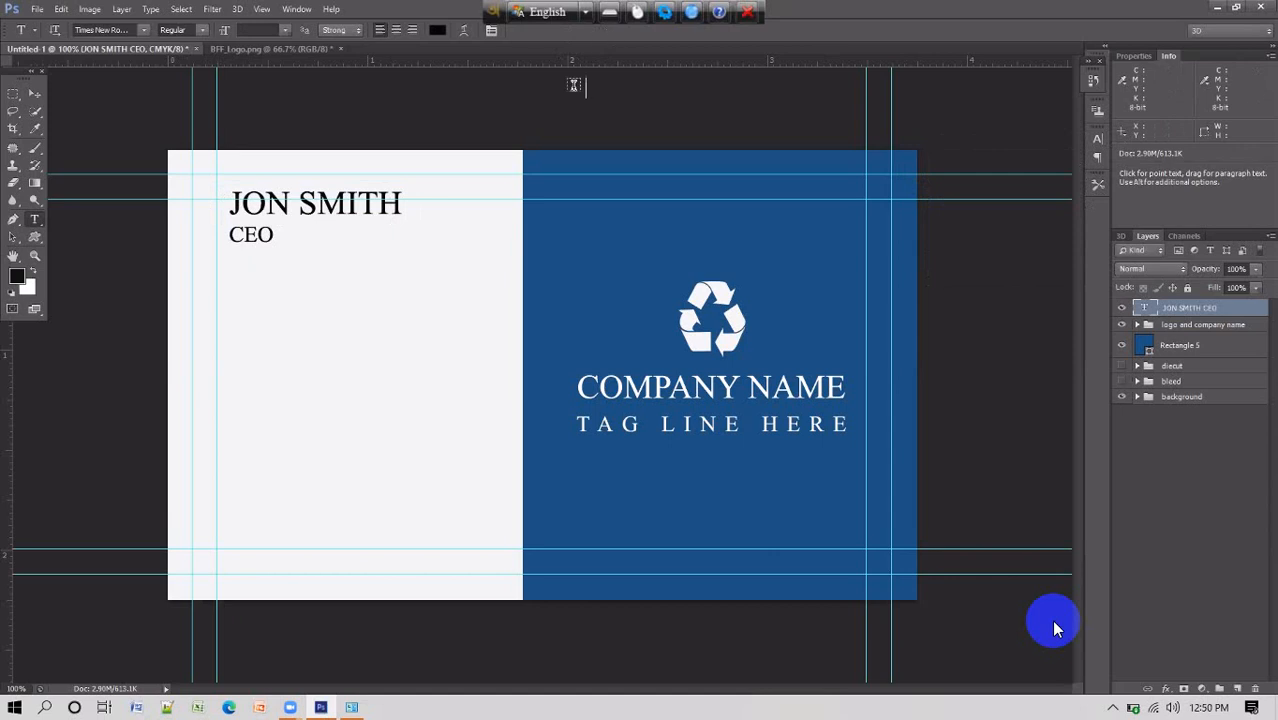
Reopen the cardholder text for editing with the insertion point after CEO, and open the Zoom meeting's view options
click(294, 247)
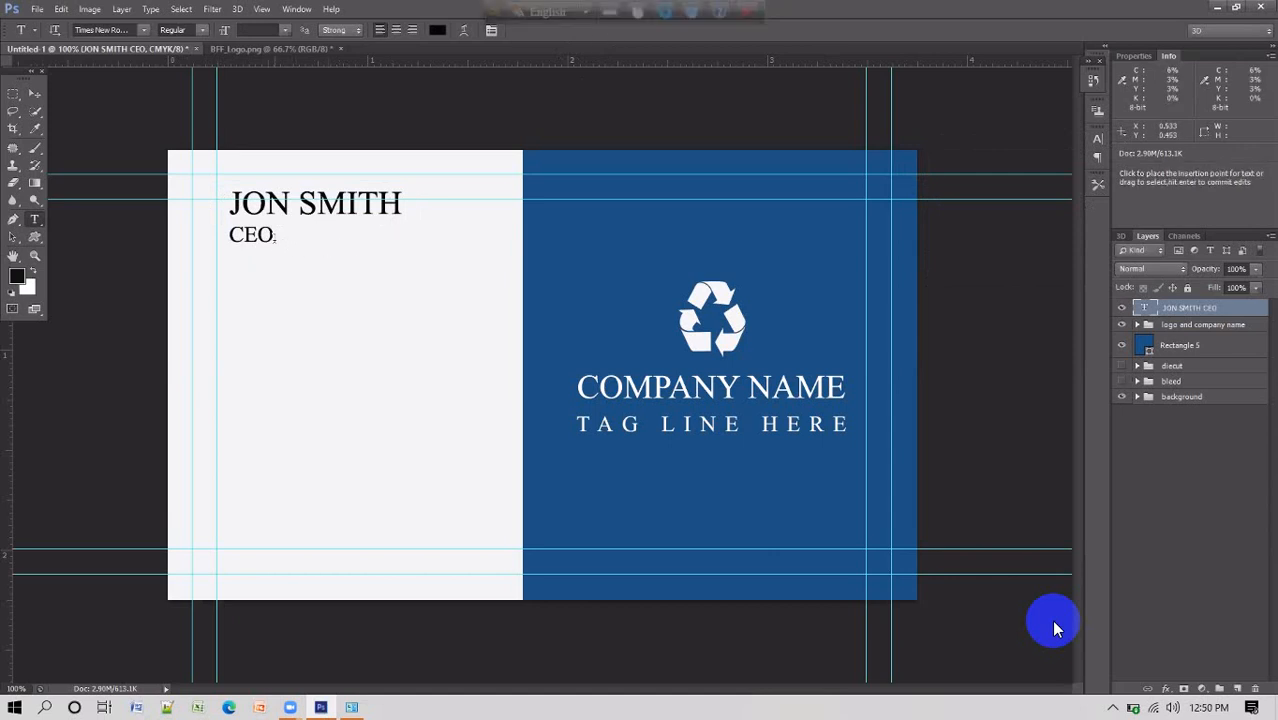
key(shift+Left)
key(shift+Left)
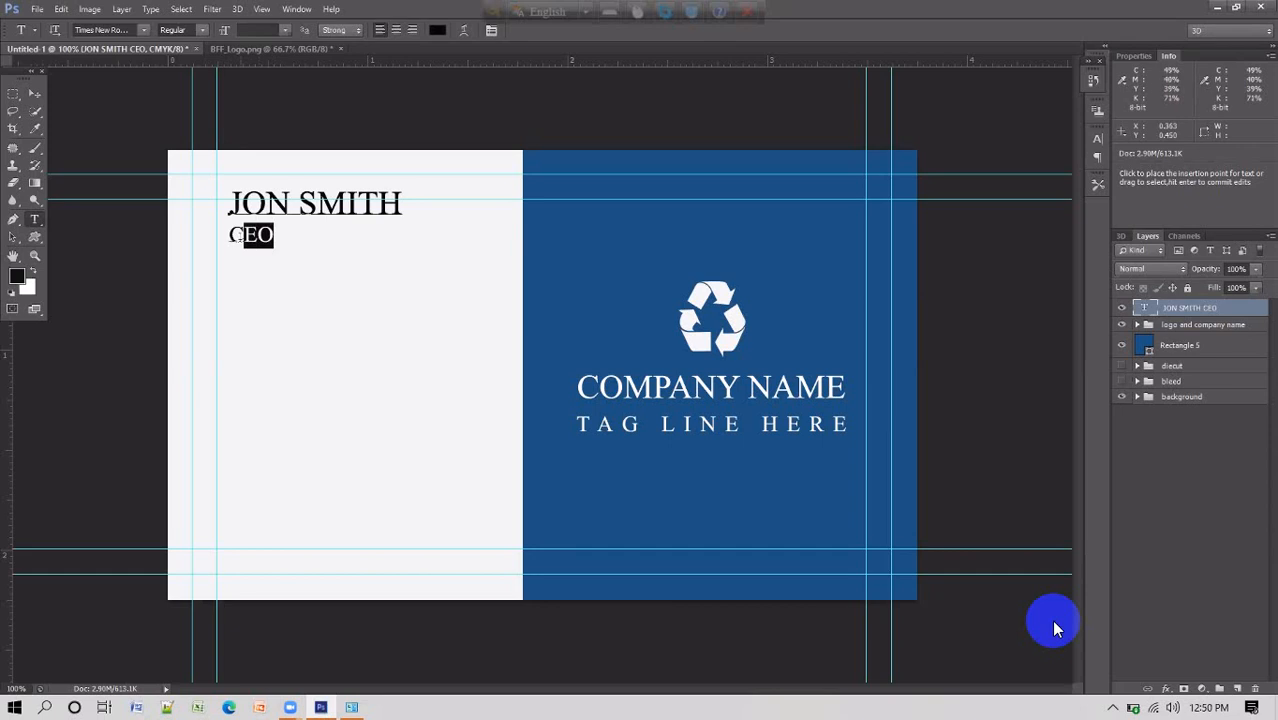
key(Right)
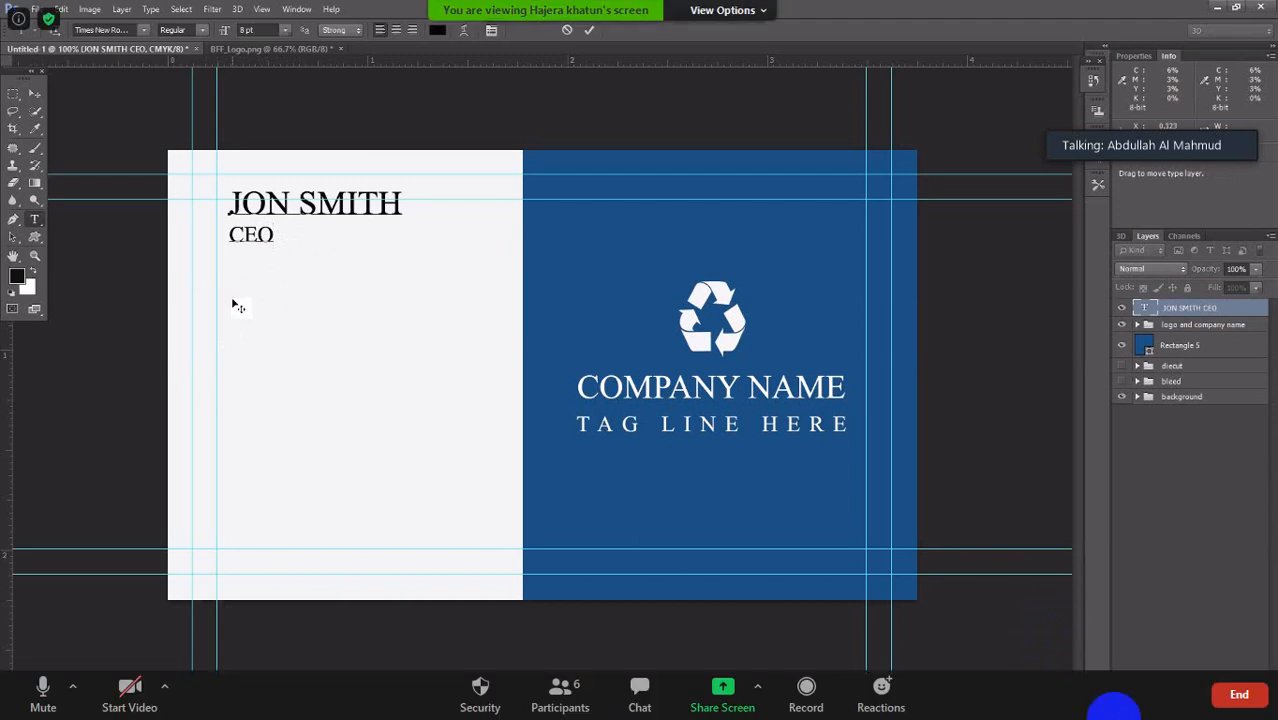
click(765, 18)
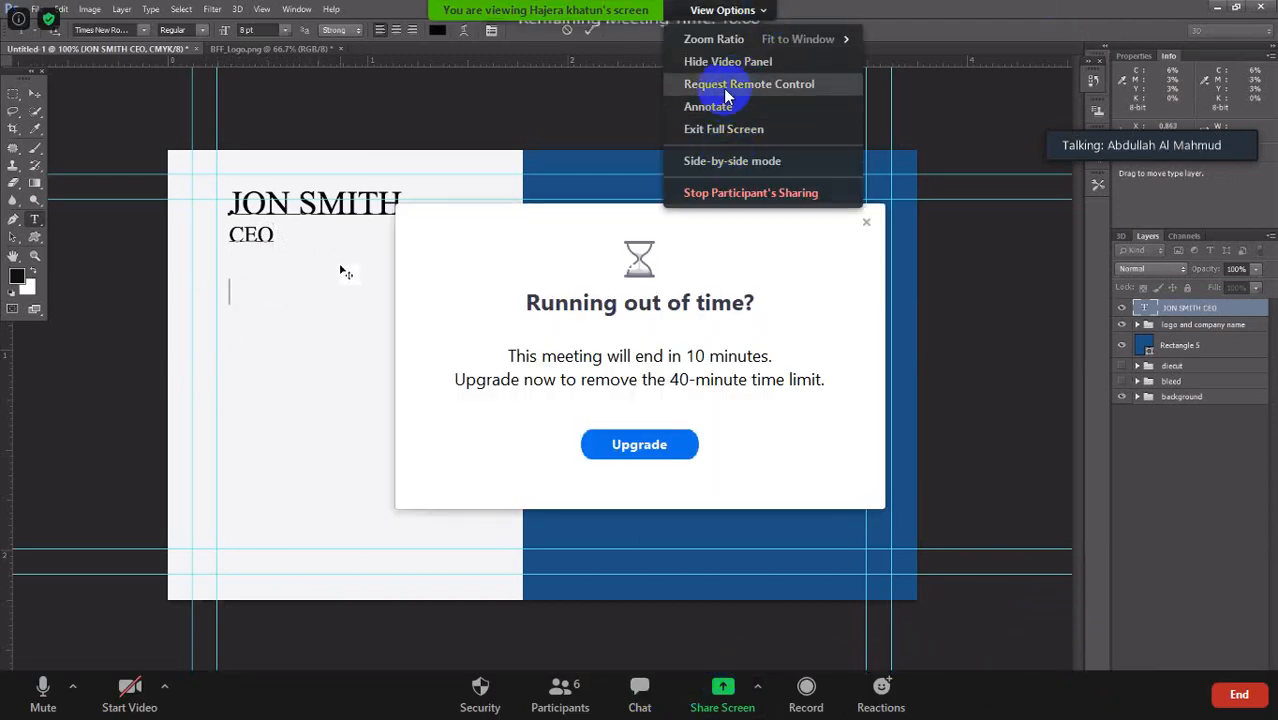